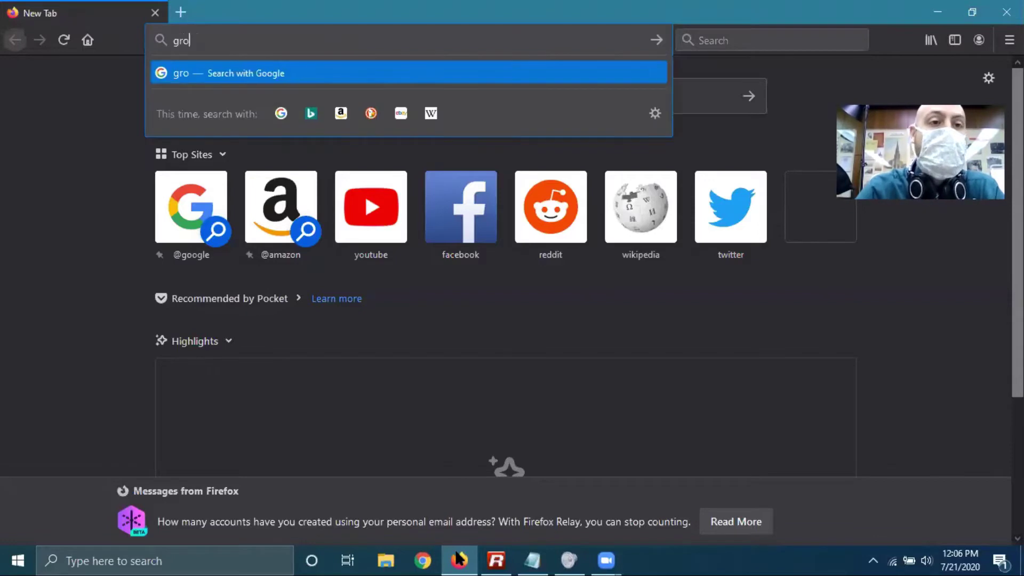
Search Google for 'applied digital skills' from the Firefox address bar
key("BackSpace")
key("BackSpace")
key("BackSpace")
key("BackSpace")
type("gogl")
key("BackSpace")
key("BackSpace")
key("BackSpace")
key("BackSpace")
type("o")
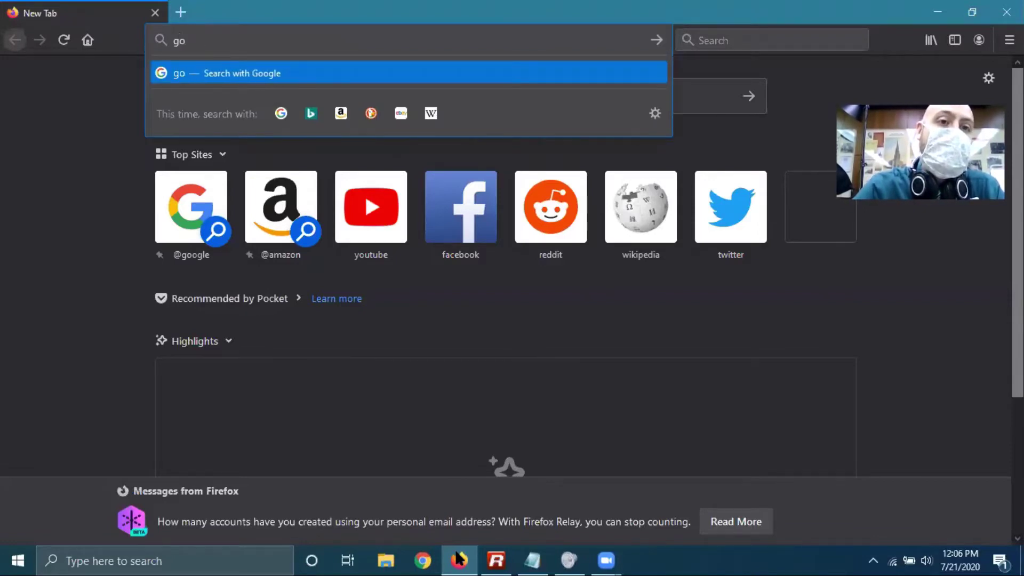
key("BackSpace")
key("BackSpace")
type("applied ")
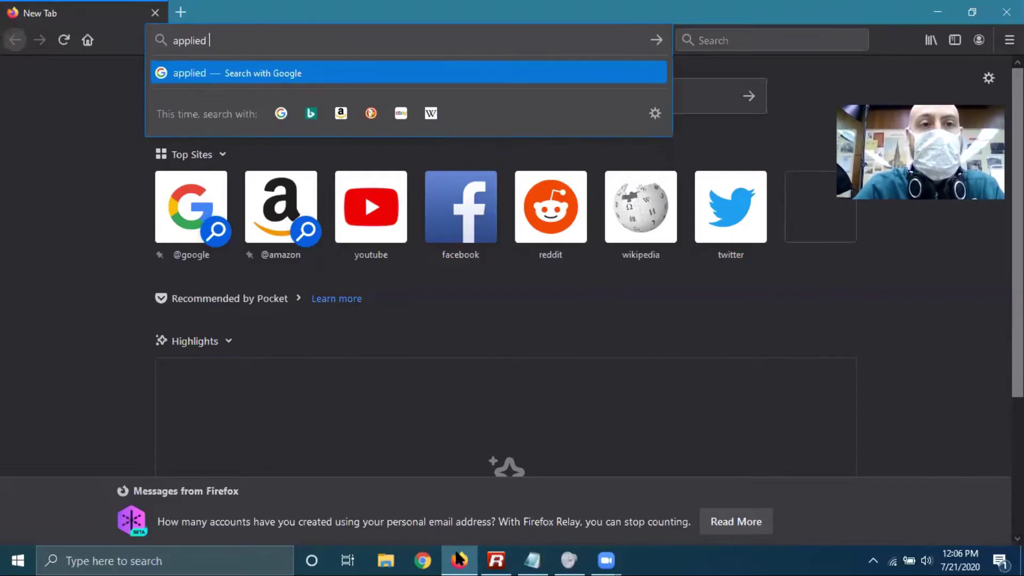
type("digital skills")
key("Return")
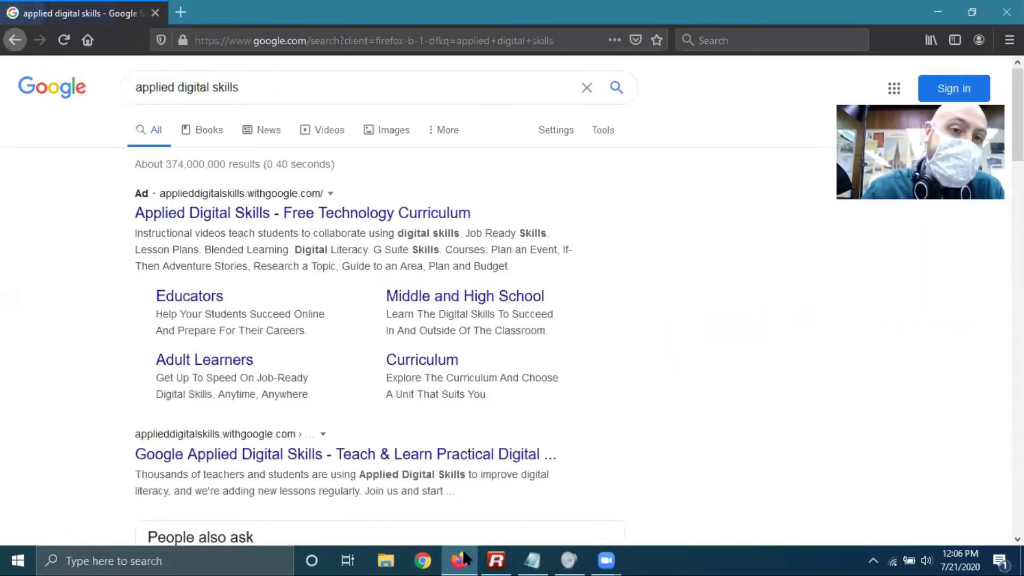
Open the Google Applied Digital Skills site and pick the Create a Resume lesson card
left_click(249, 453)
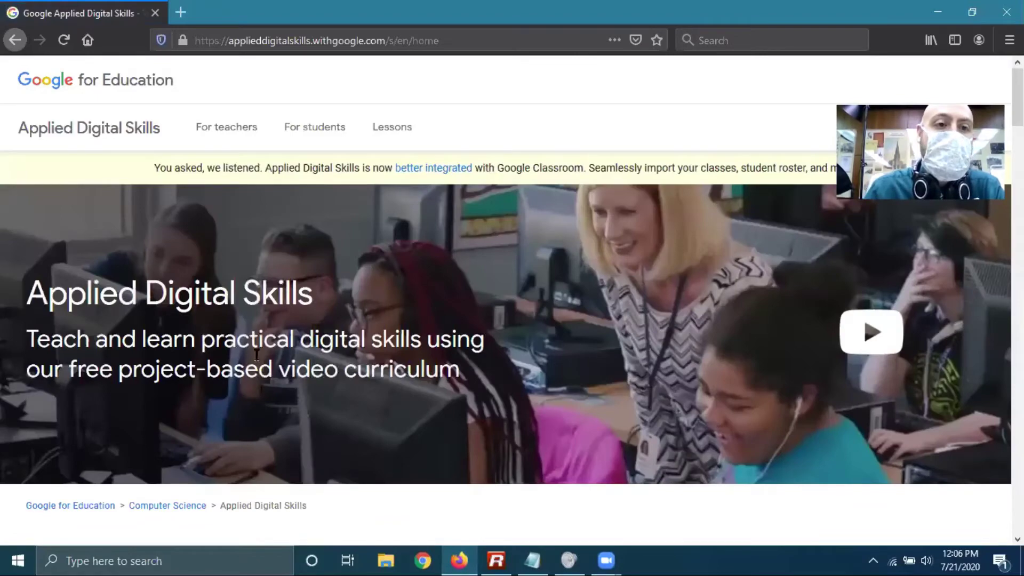
scroll(325, 256, "down", 10)
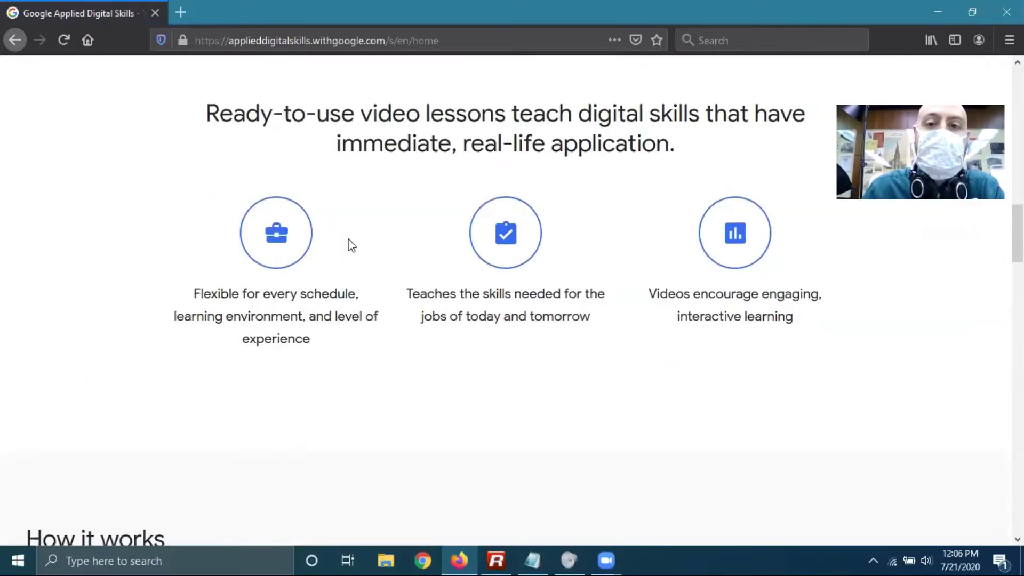
scroll(352, 245, "down", 5)
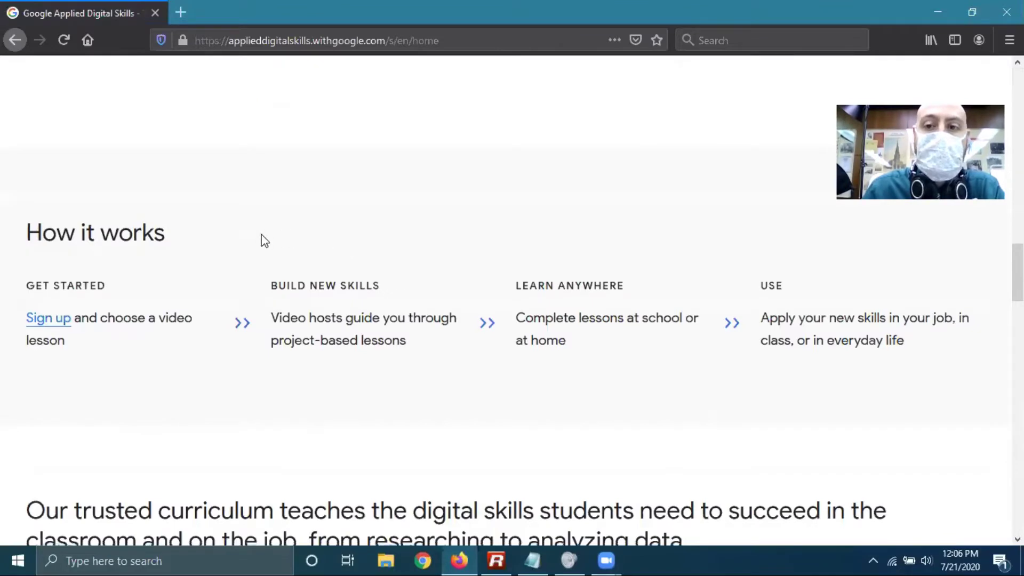
scroll(264, 240, "down", 4)
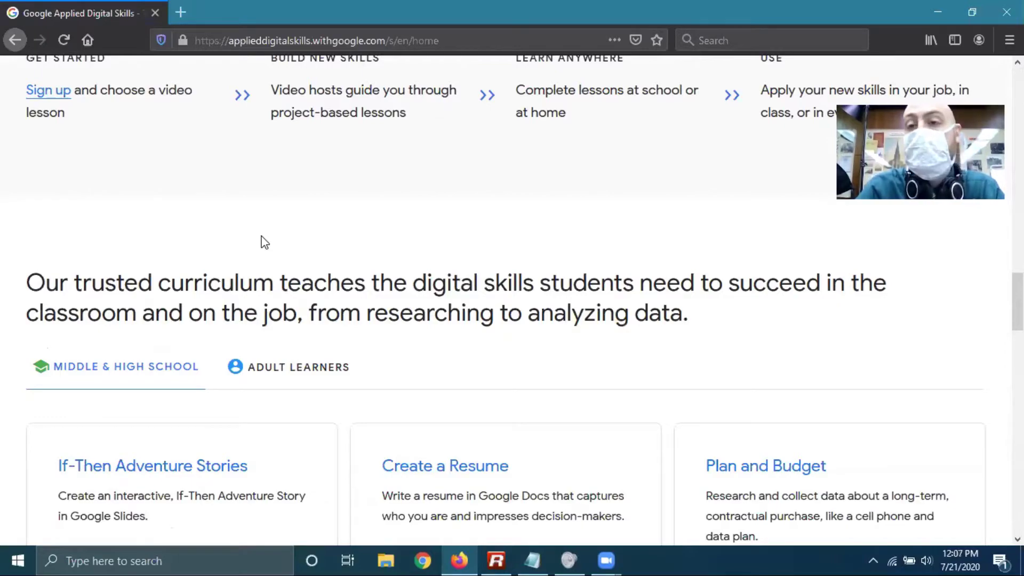
scroll(389, 241, "up", 10)
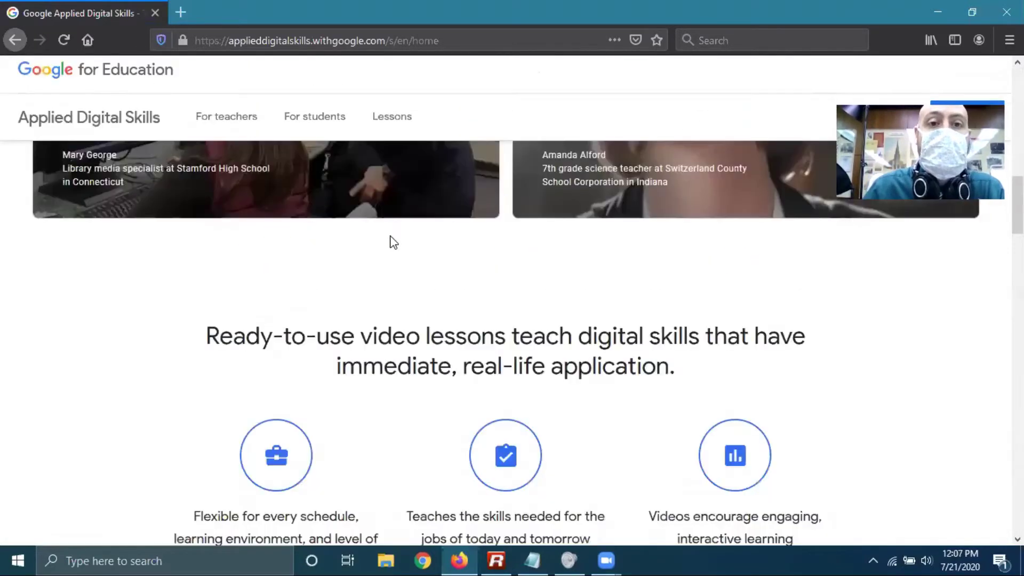
scroll(389, 241, "down", 5)
scroll(389, 243, "down", 12)
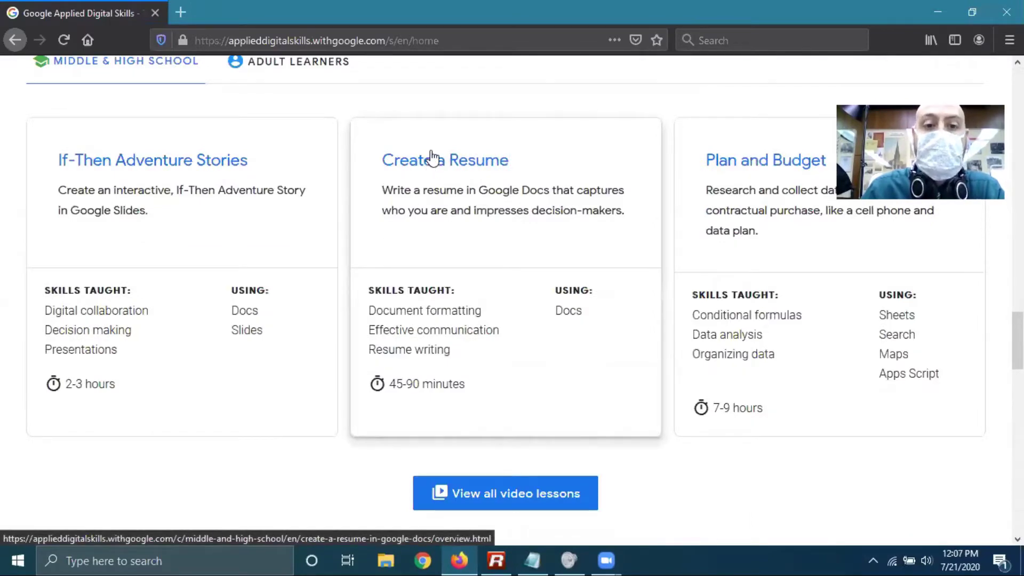
left_click(440, 158)
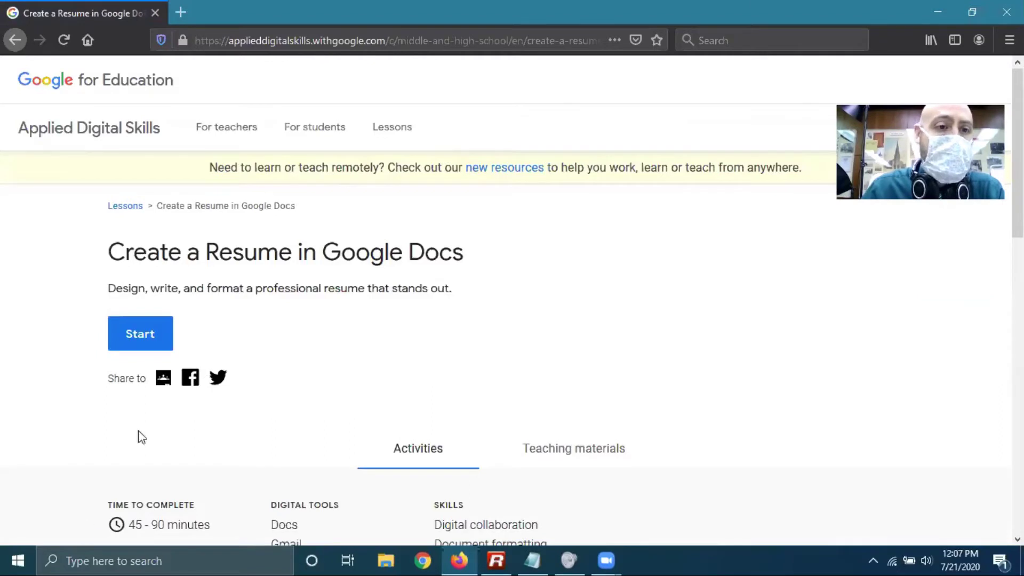
Start the Create a Resume lesson and scroll to its 2:18 introduction video
left_click(137, 330)
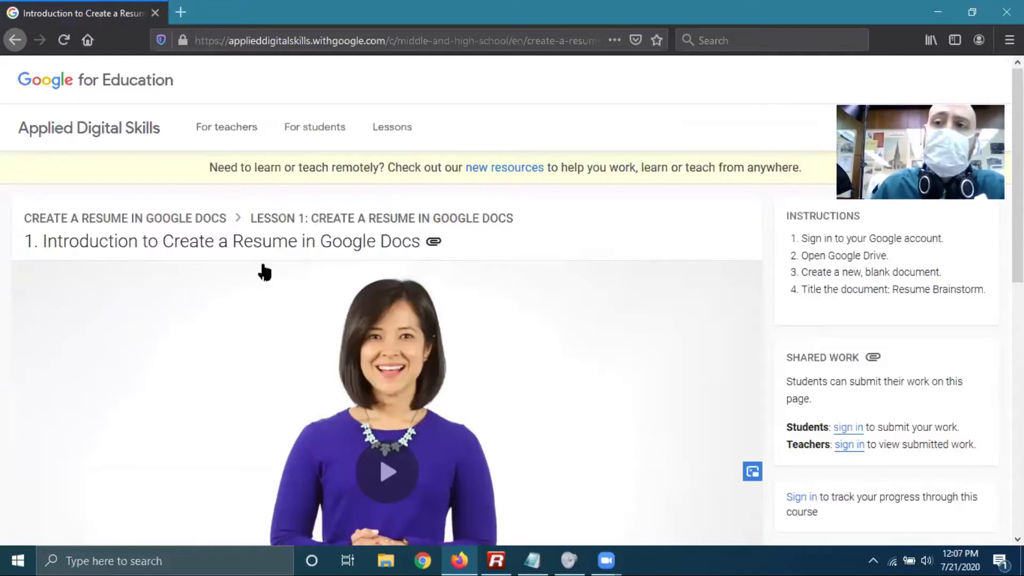
scroll(388, 272, "down", 3)
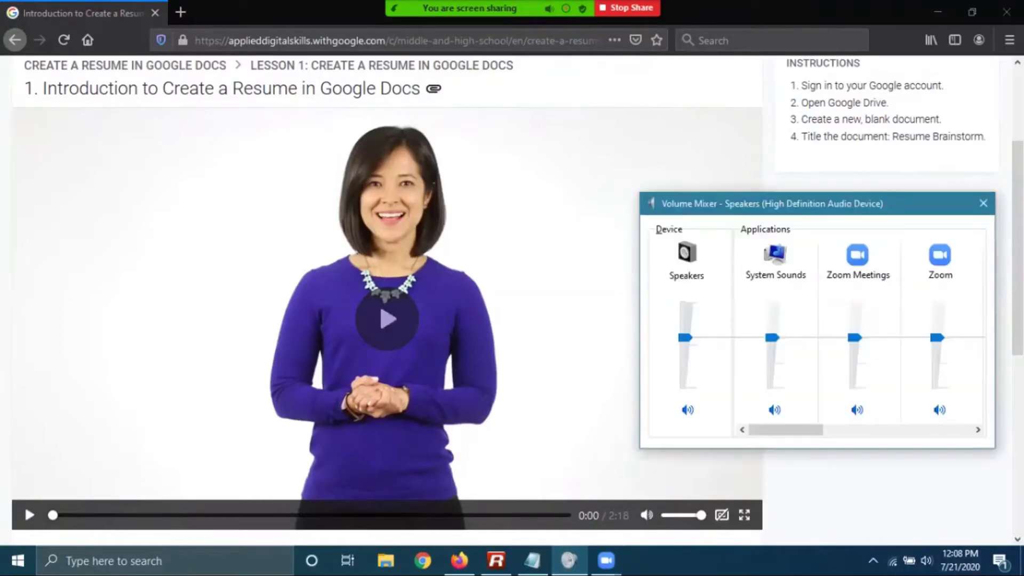
Play the intro video, moving the Windows Volume Mixer aside while it plays
left_click(388, 319)
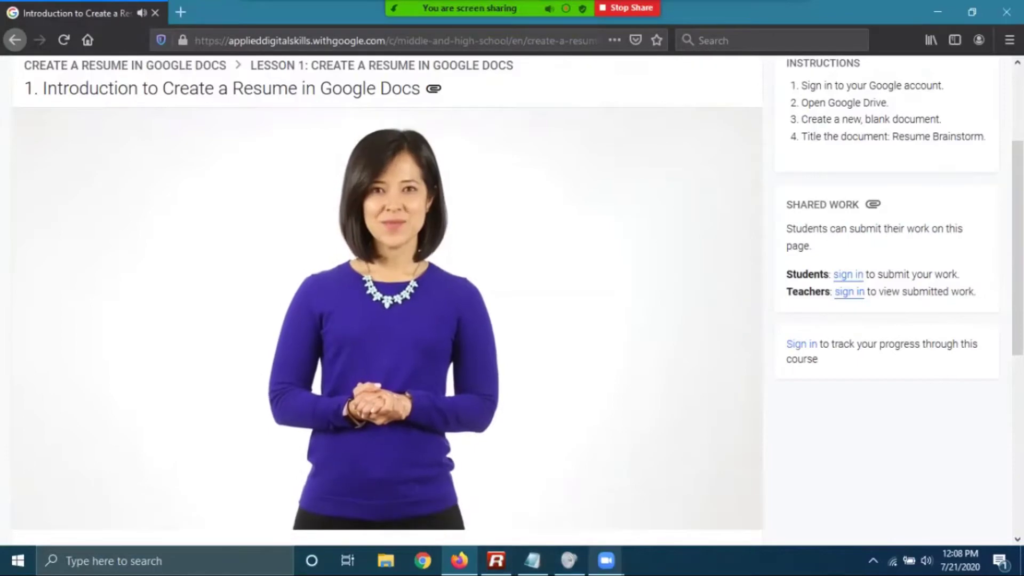
left_click(606, 560)
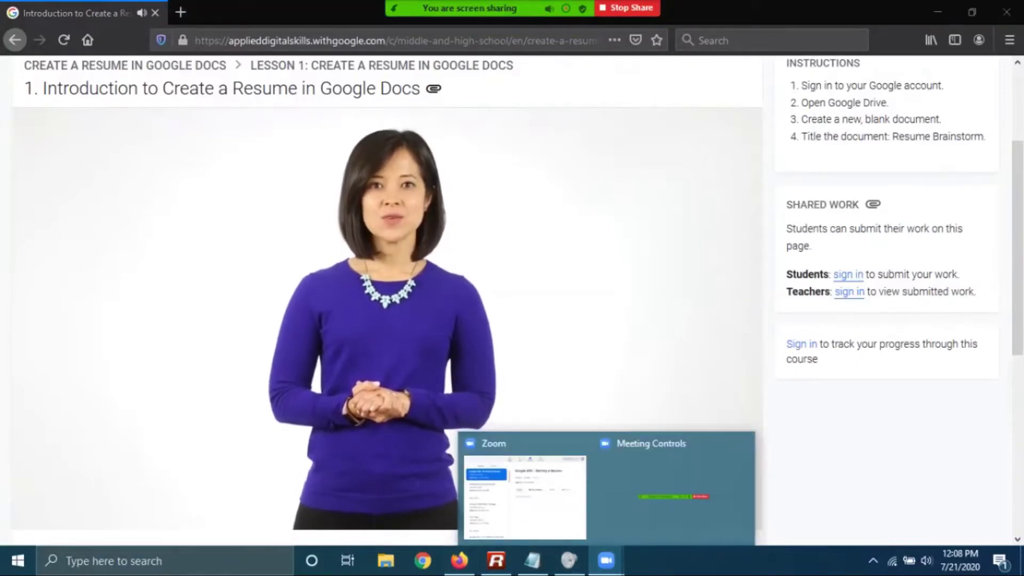
left_click(569, 559)
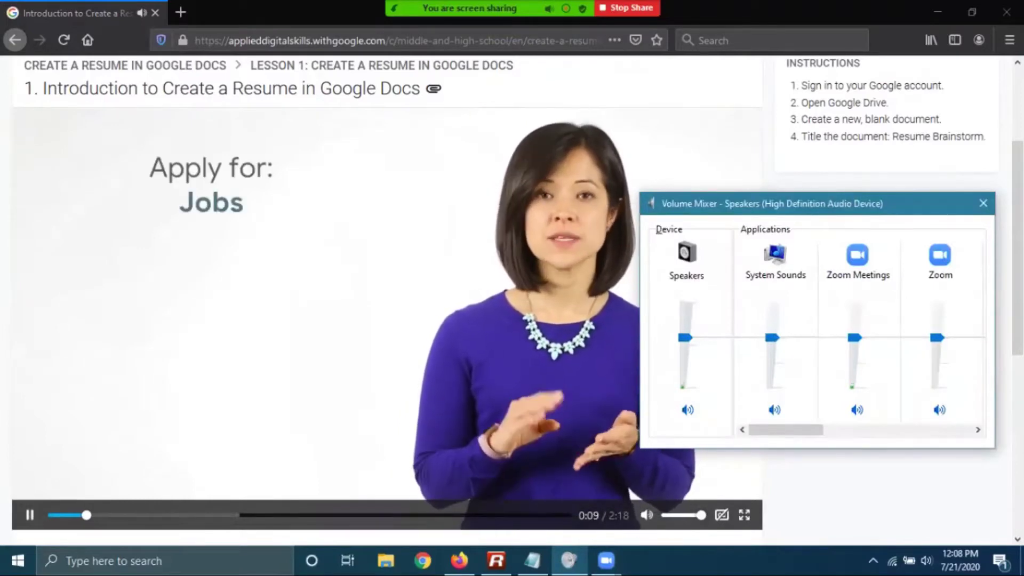
left_click_drag(883, 204, 906, 565)
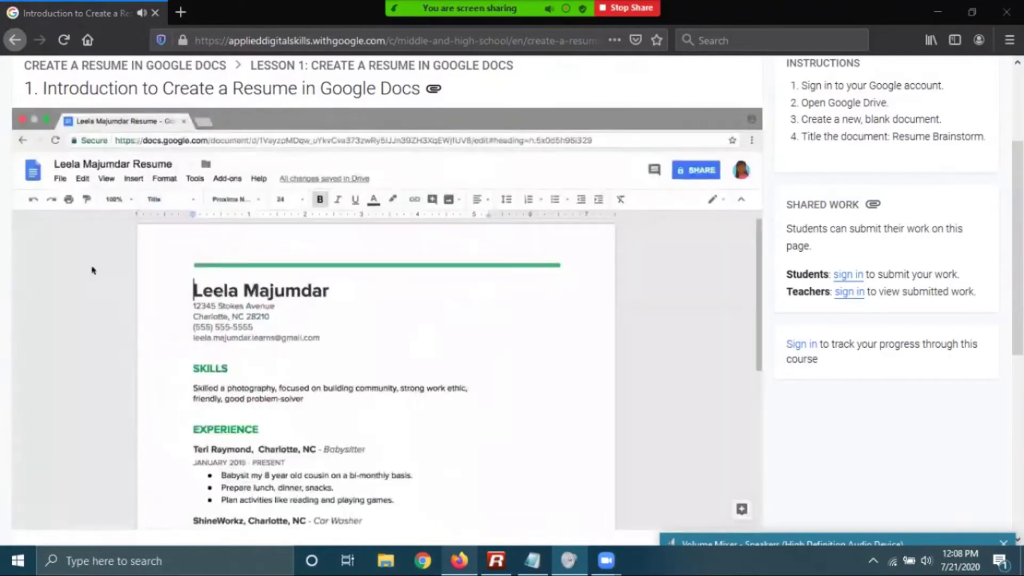
left_click(91, 269)
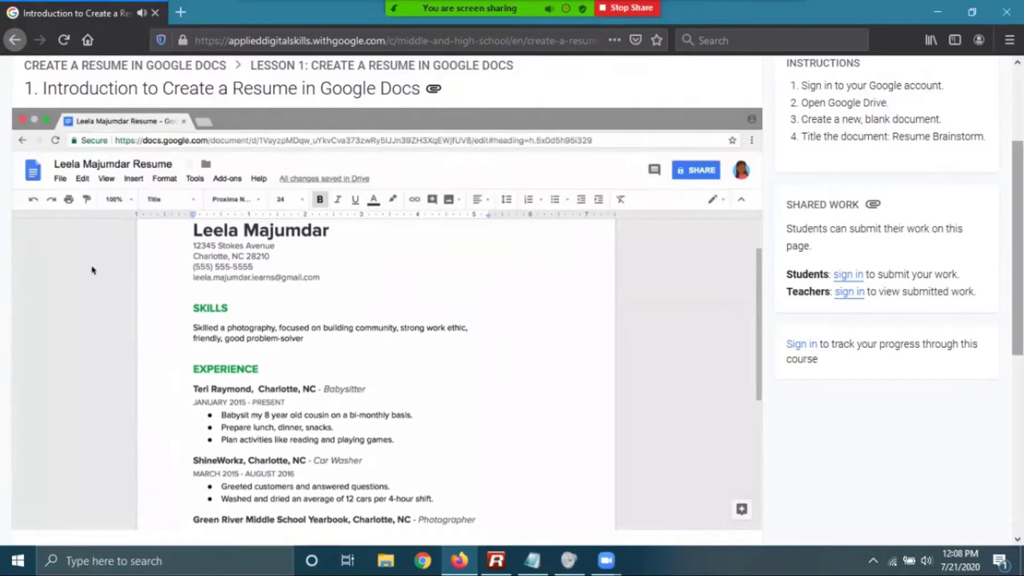
scroll(512, 299, "down", 2)
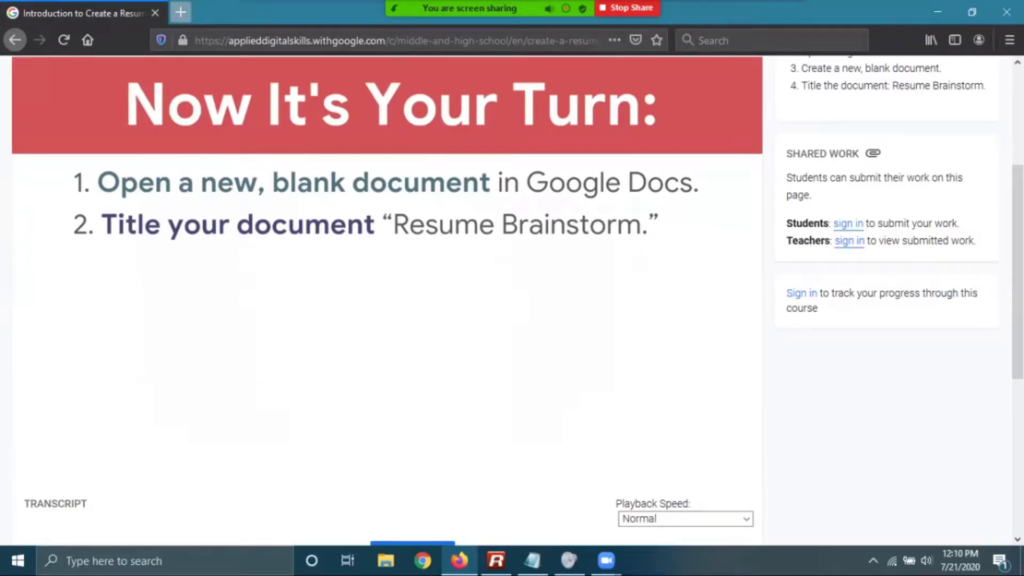
Open a new private tab and load google.com
left_click(180, 13)
type("go")
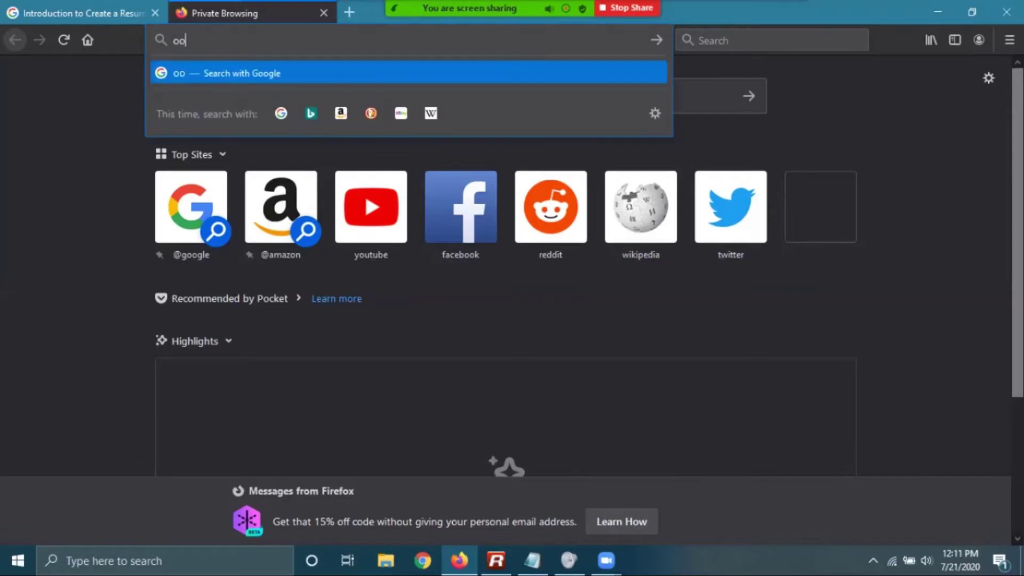
key("BackSpace")
key("BackSpace")
type("google.com")
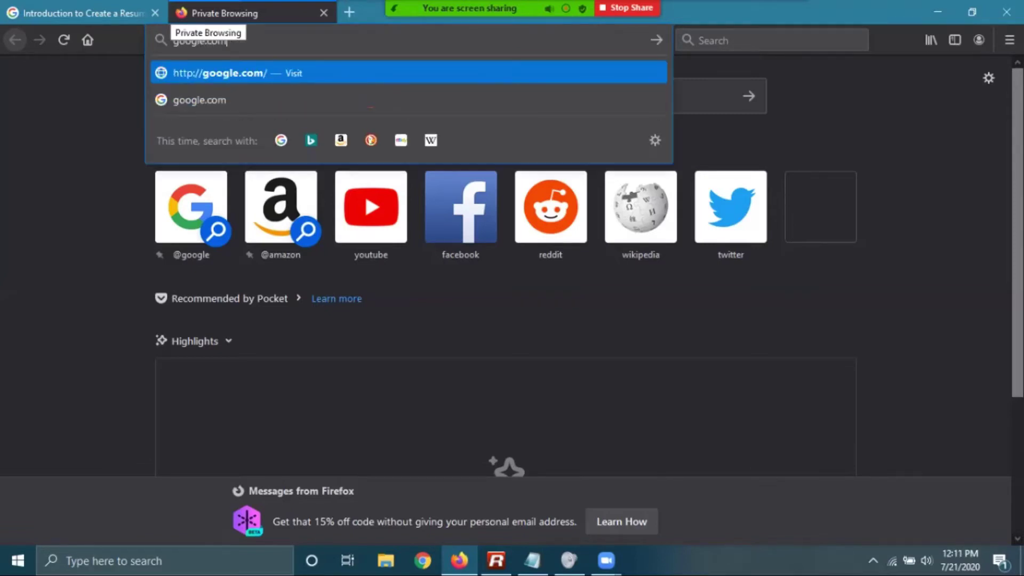
key("Return")
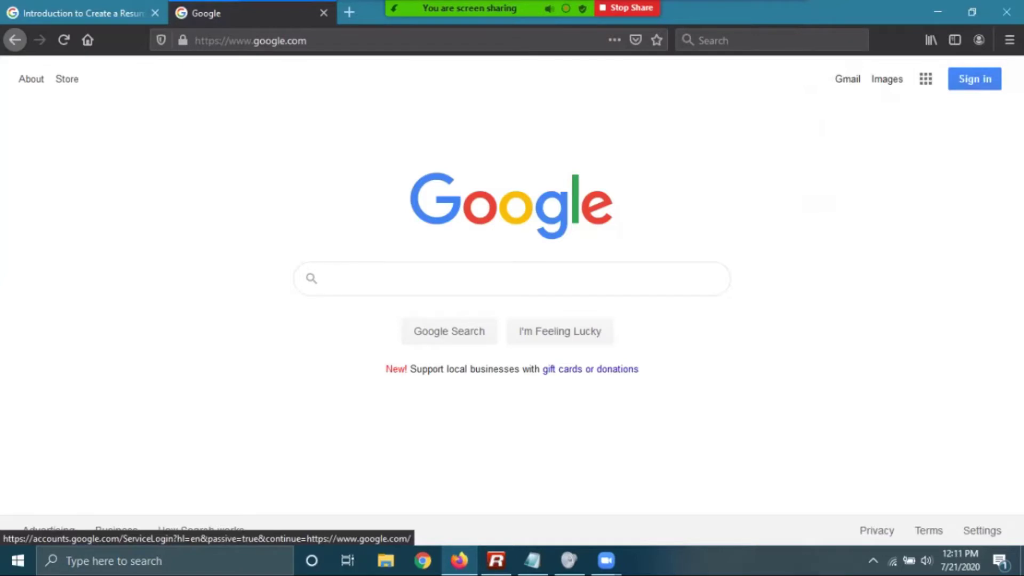
Sign in to Google with the account e-mail address and password
left_click(975, 78)
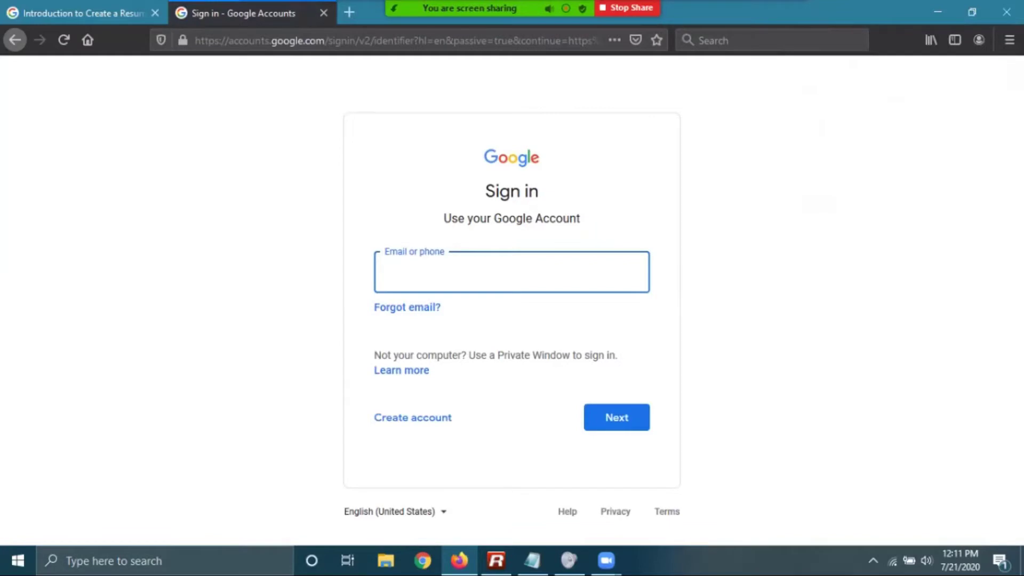
key("Return")
type("•••••")
key("BackSpace")
key("BackSpace")
key("BackSpace")
key("BackSpace")
key("BackSpace")
type("••")
key("BackSpace")
key("BackSpace")
type("•••••••••")
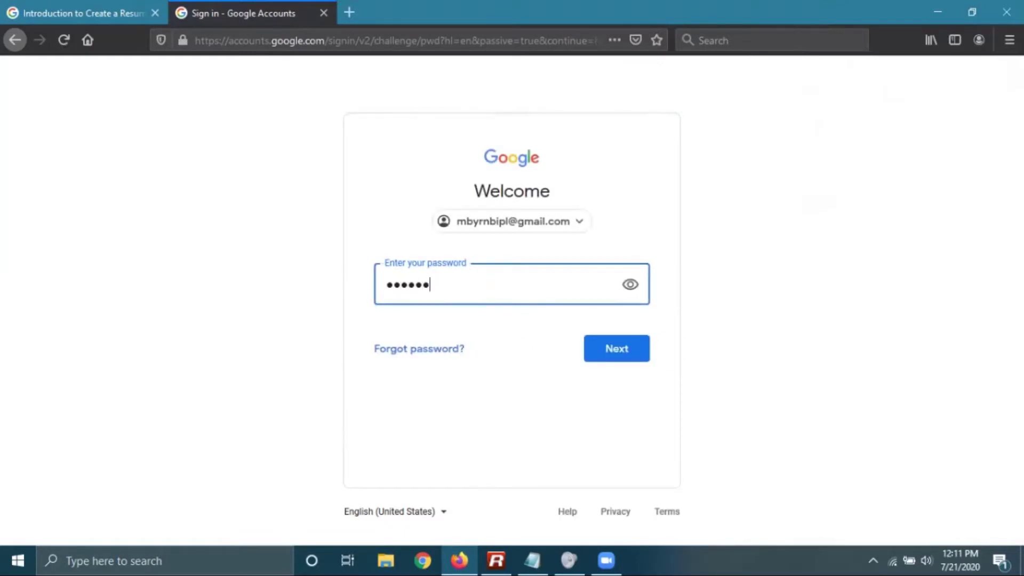
key("Return")
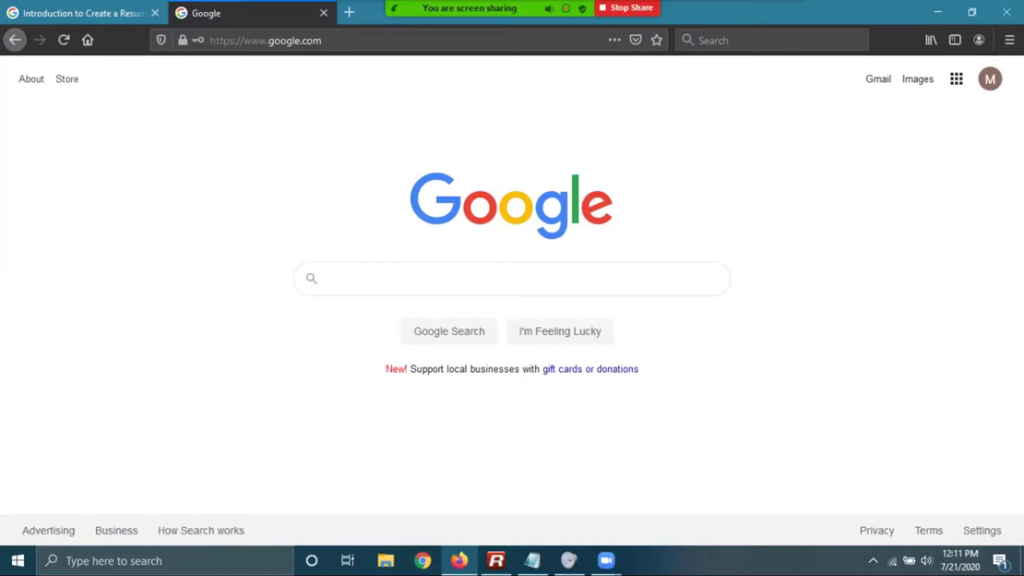
Open Google Docs from the Google apps grid
left_click(957, 79)
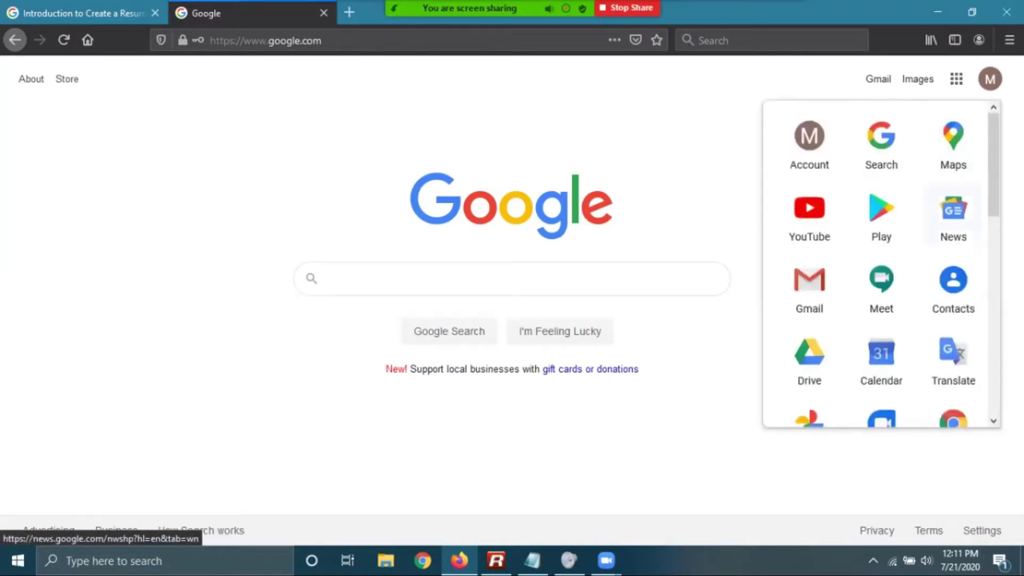
scroll(880, 267, "down", 6)
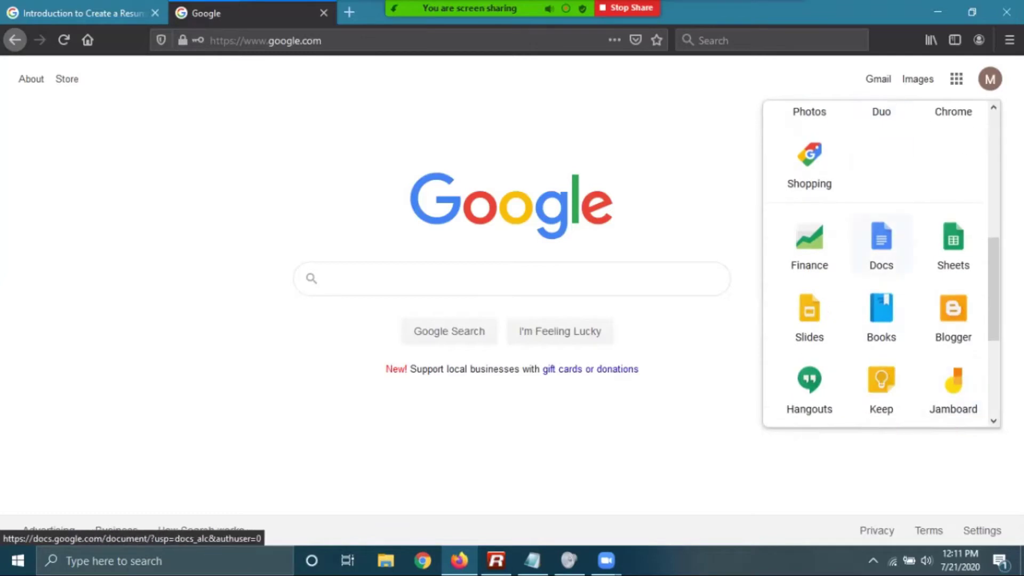
left_click(881, 245)
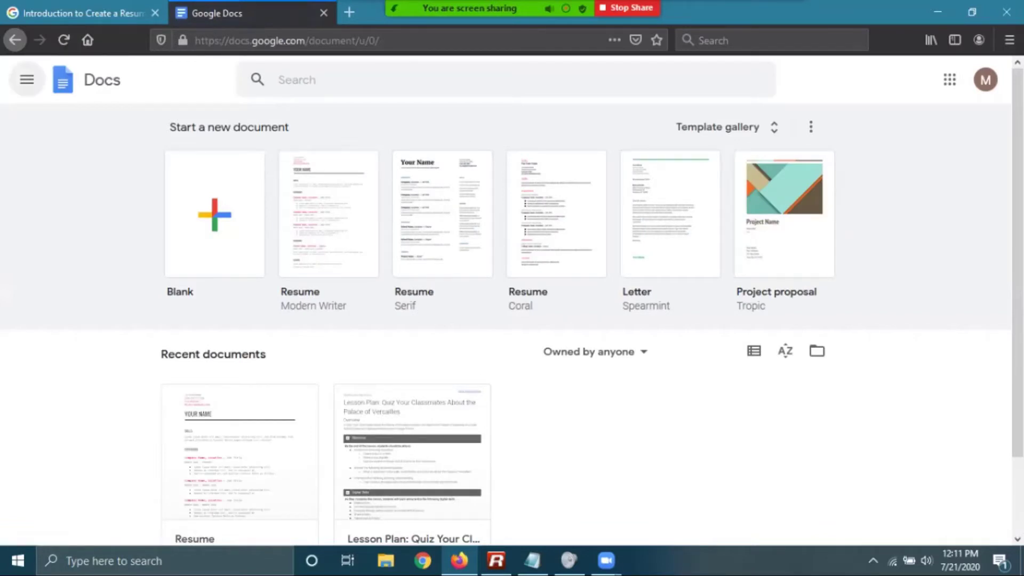
Start a new document from the Blank template on the Docs home page
left_click(26, 79)
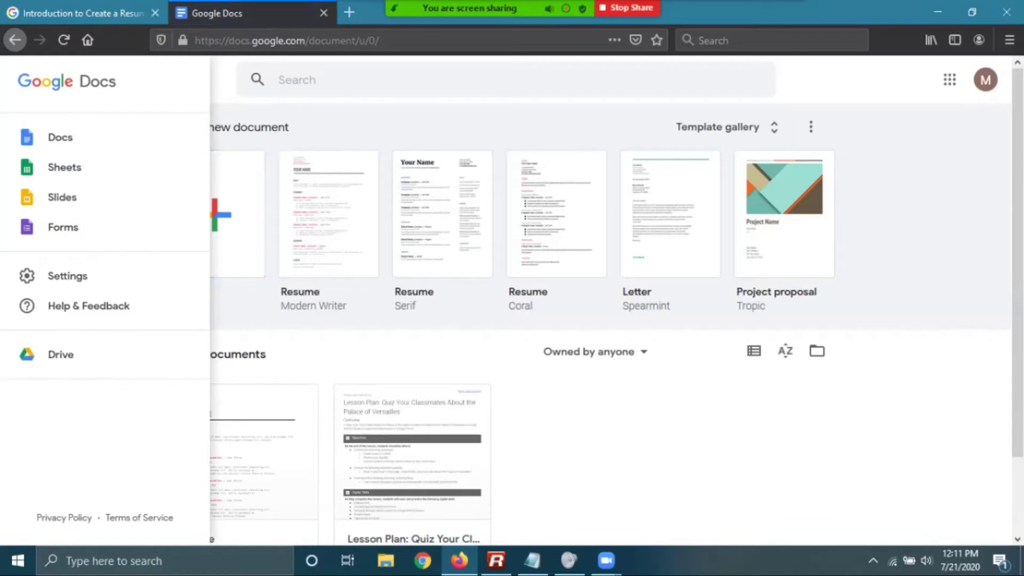
key("Escape")
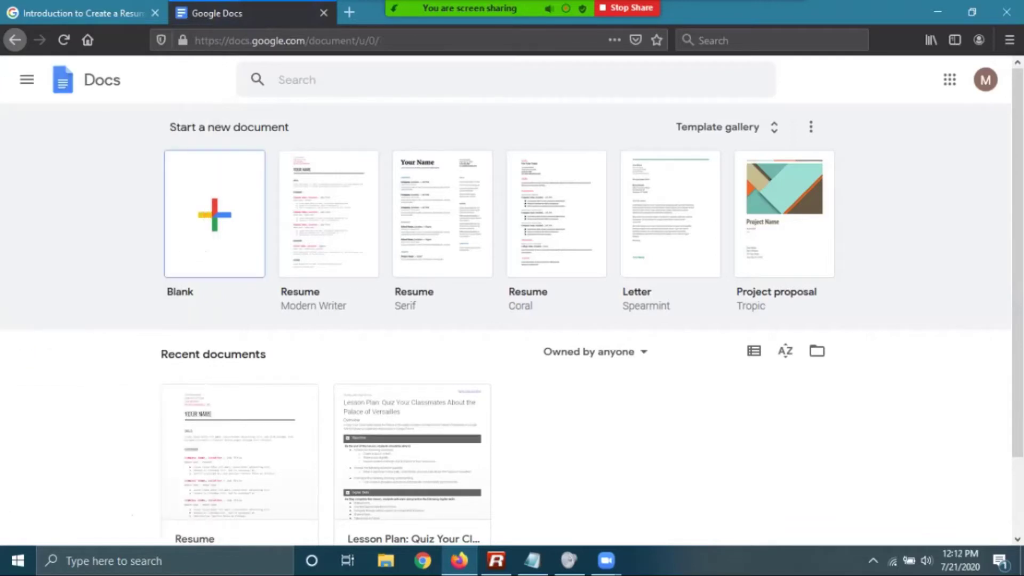
left_click(214, 213)
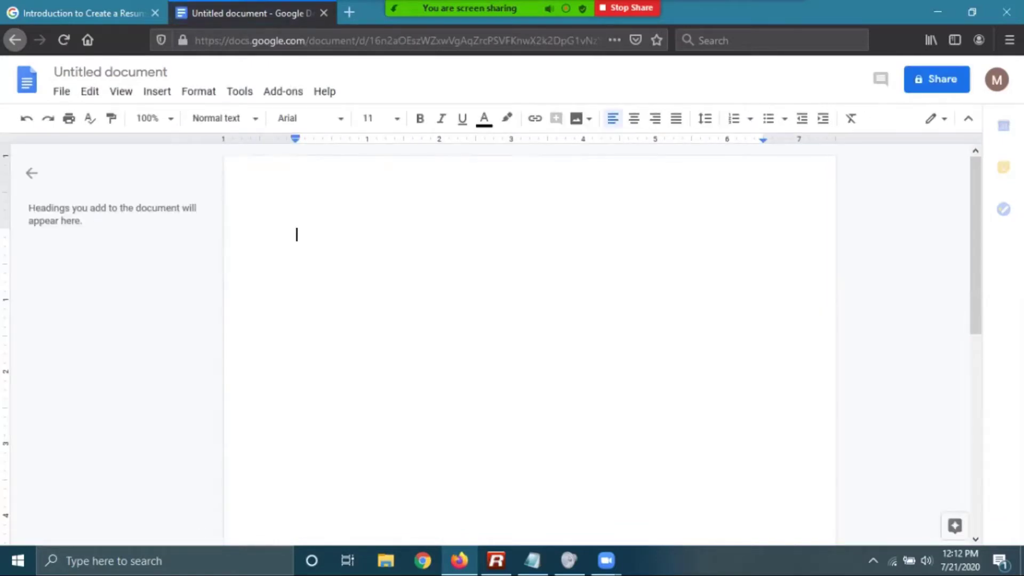
Title the new document 'resume brainstorm'
left_click(61, 91)
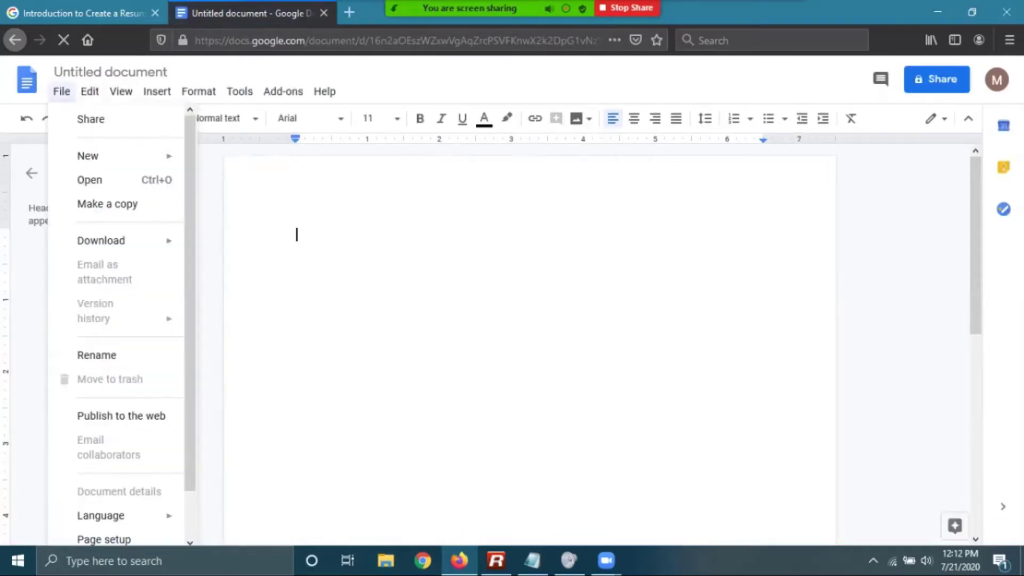
key("Escape")
left_click(121, 71)
type("re")
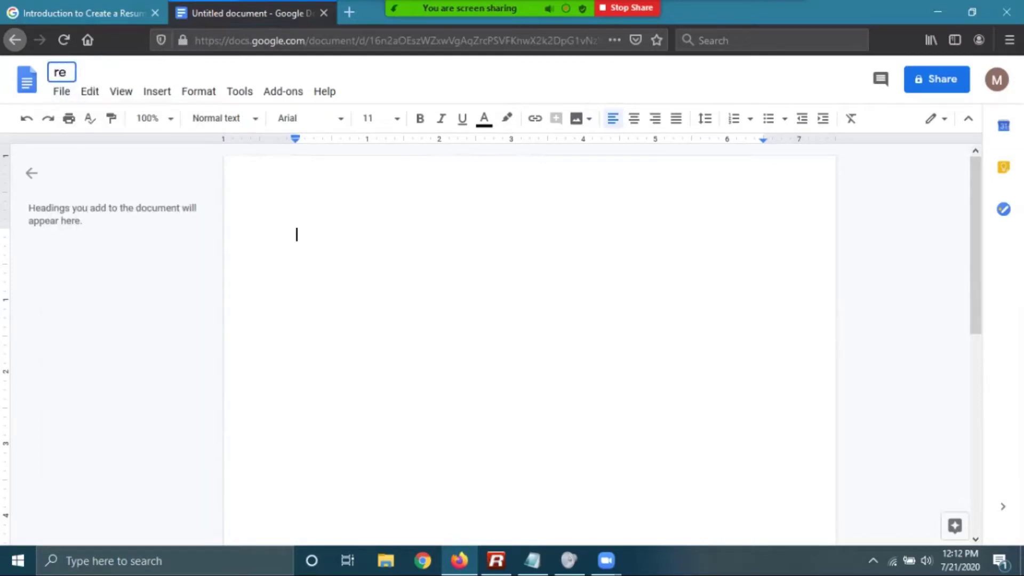
type("sume brainstorm")
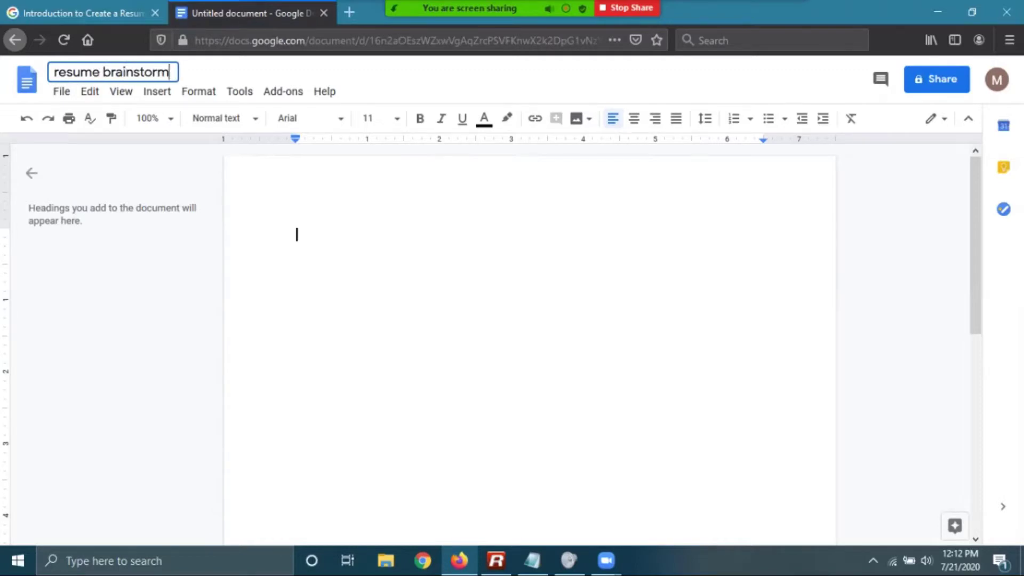
key("Return")
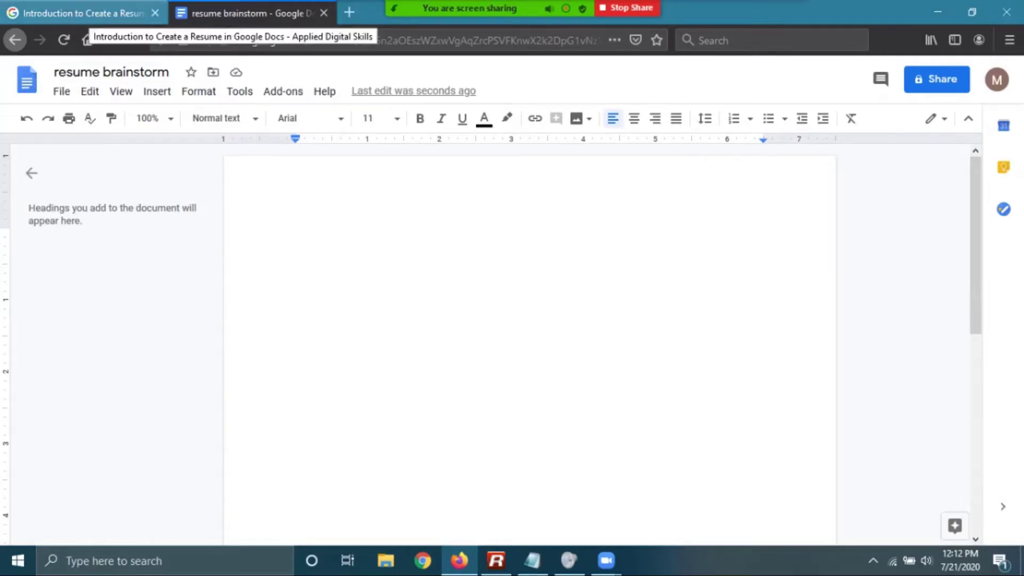
Move on to lesson 2, Brainstorm Work Experience and Education, and start its video
left_click(83, 13)
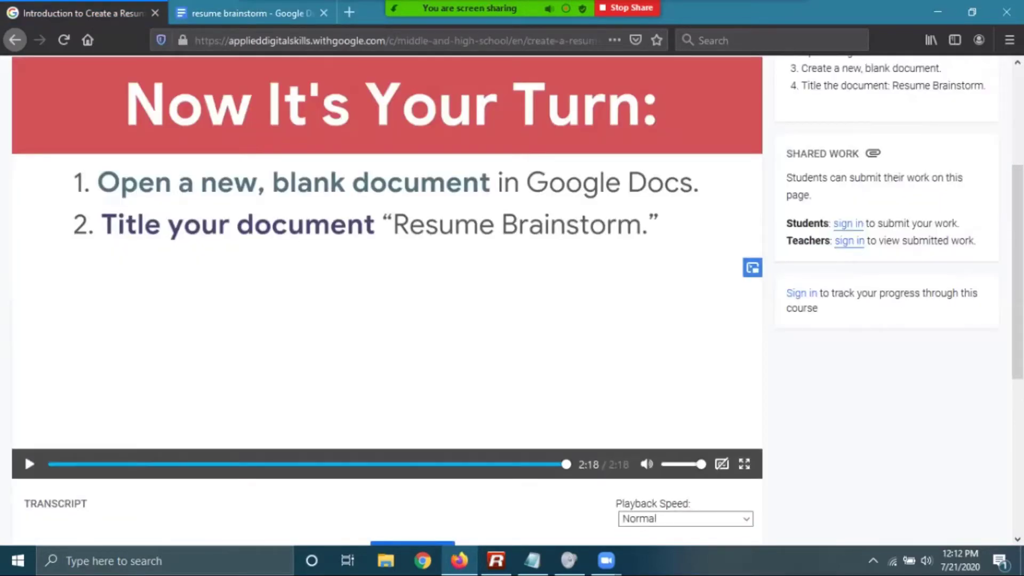
scroll(25, 385, "down", 3)
left_click(412, 482)
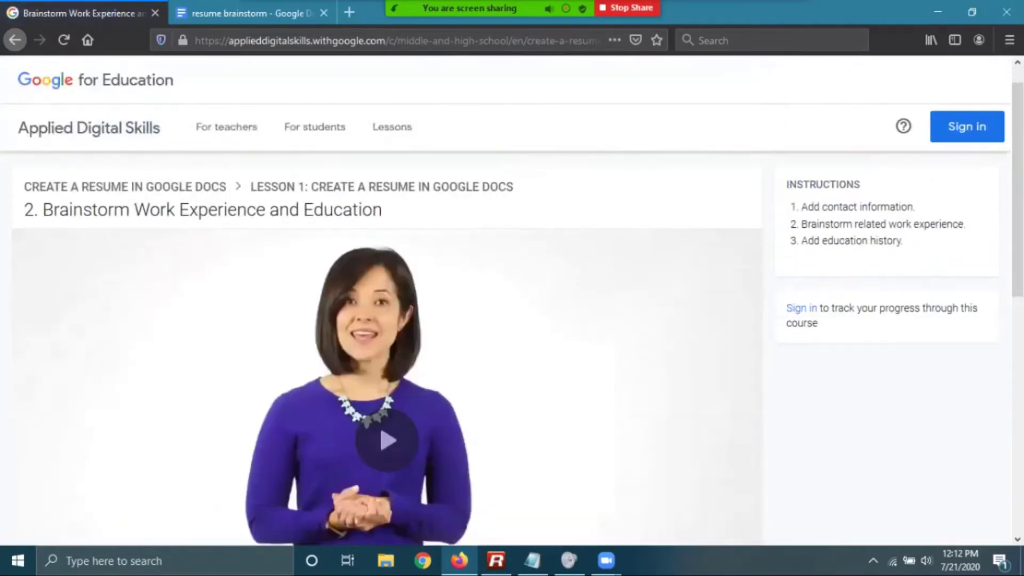
scroll(24, 504, "down", 2)
left_click(28, 513)
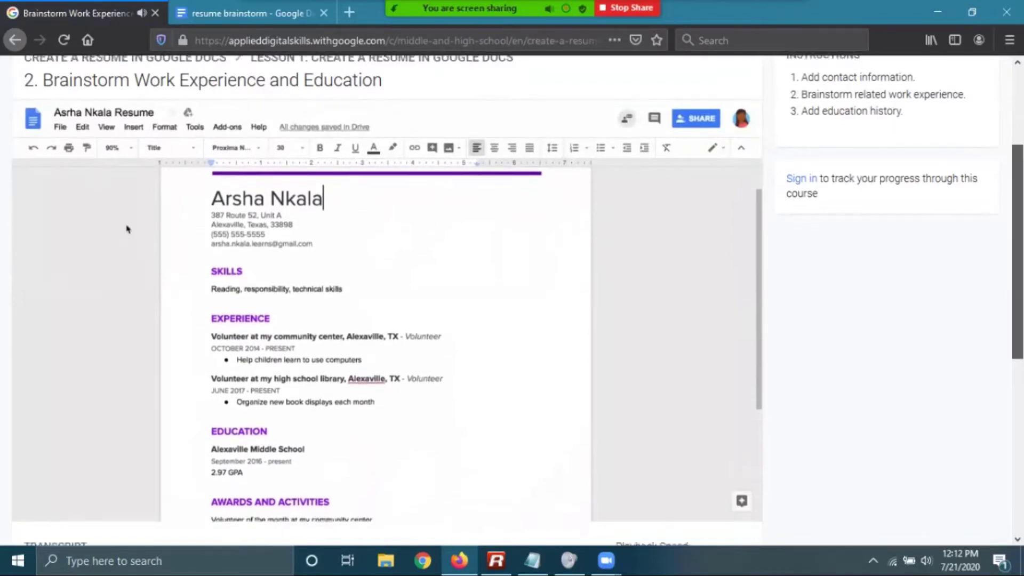
scroll(386, 299, "down", 1)
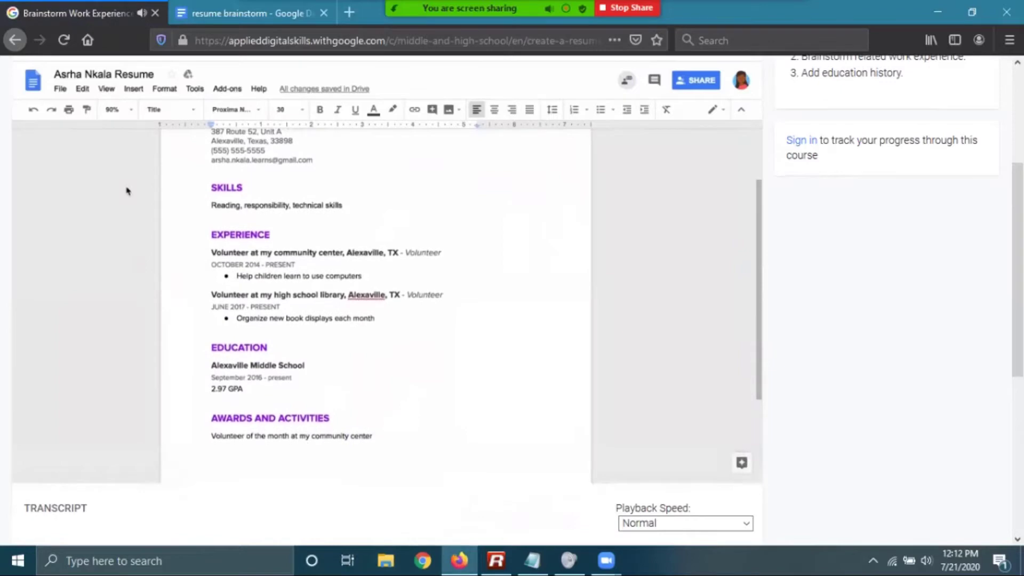
Bring up the Zoom meeting window, then hide it to return to the lesson
mouse_move(607, 560)
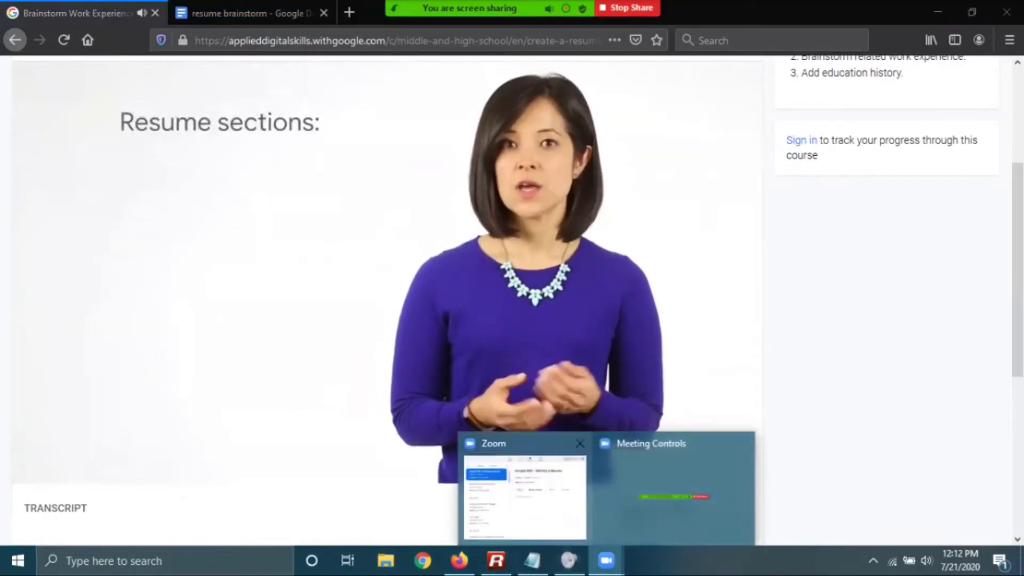
left_click(526, 496)
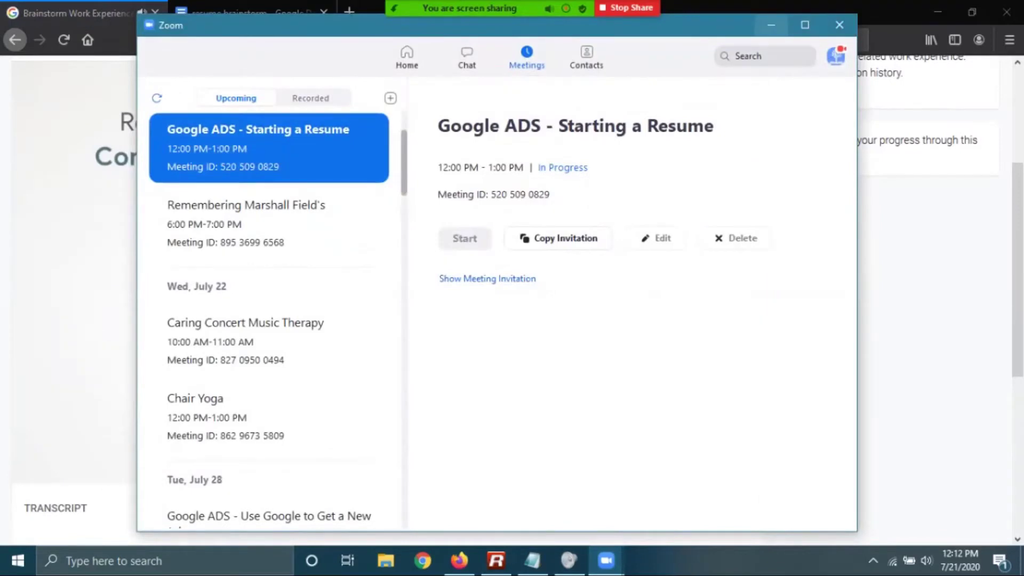
left_click(771, 25)
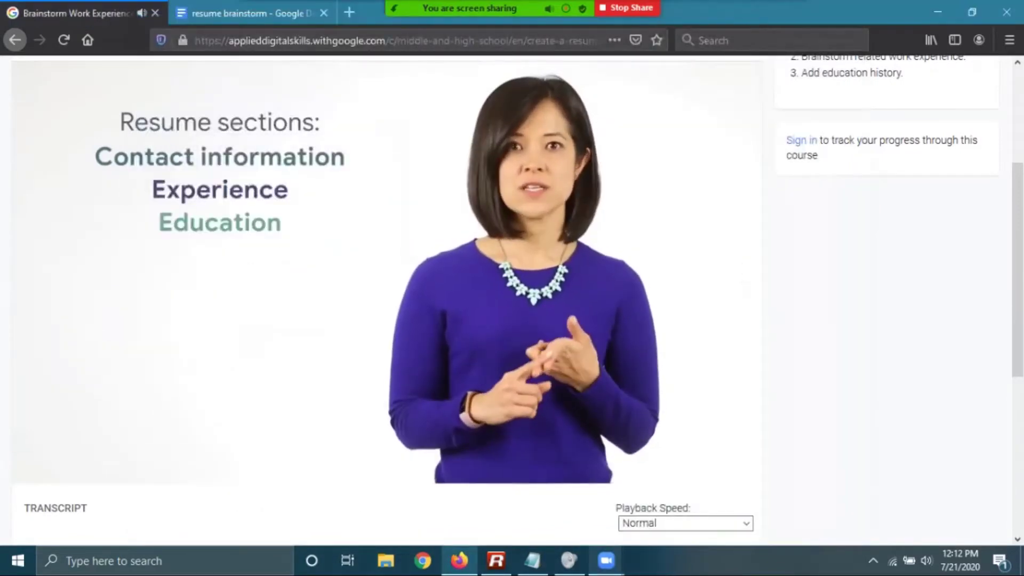
mouse_move(606, 560)
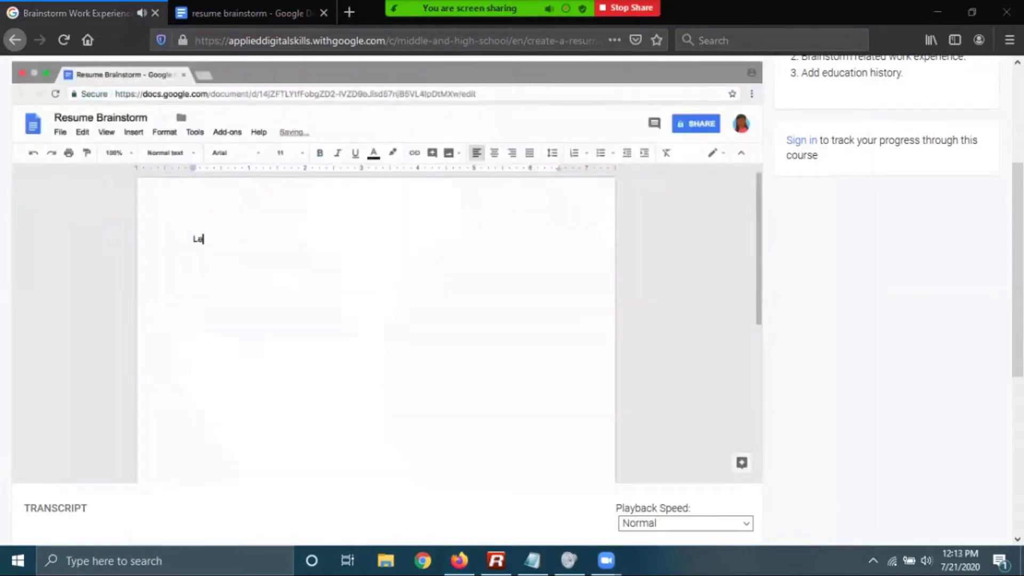
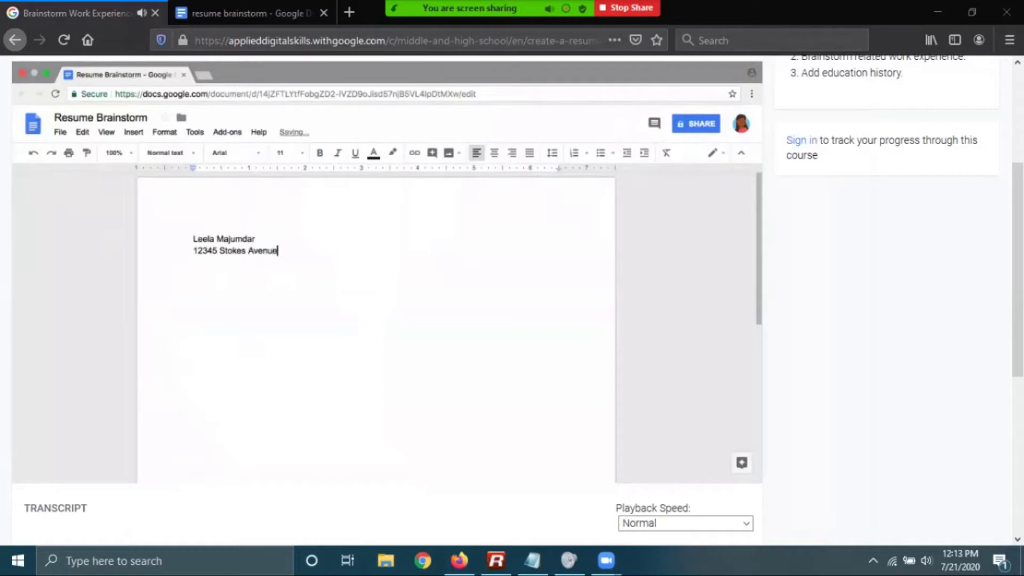
Type the street address, city/state/ZIP, phone number and e-mail lines, then a 'Work experience:' heading
key("Return")
type("Charlotte, NC 28210")
key("Return")
type("(555) 555-5555")
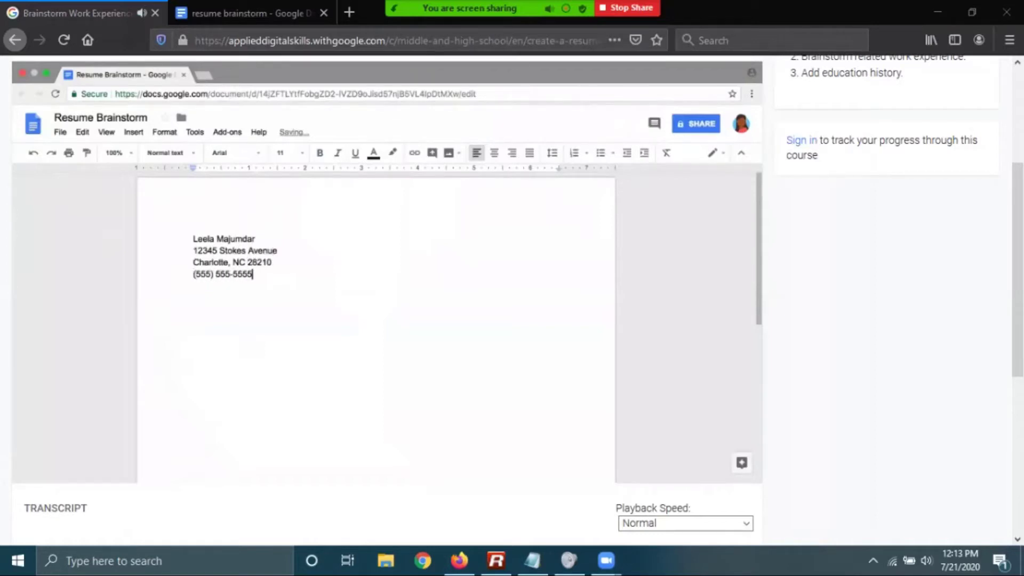
key("Return")
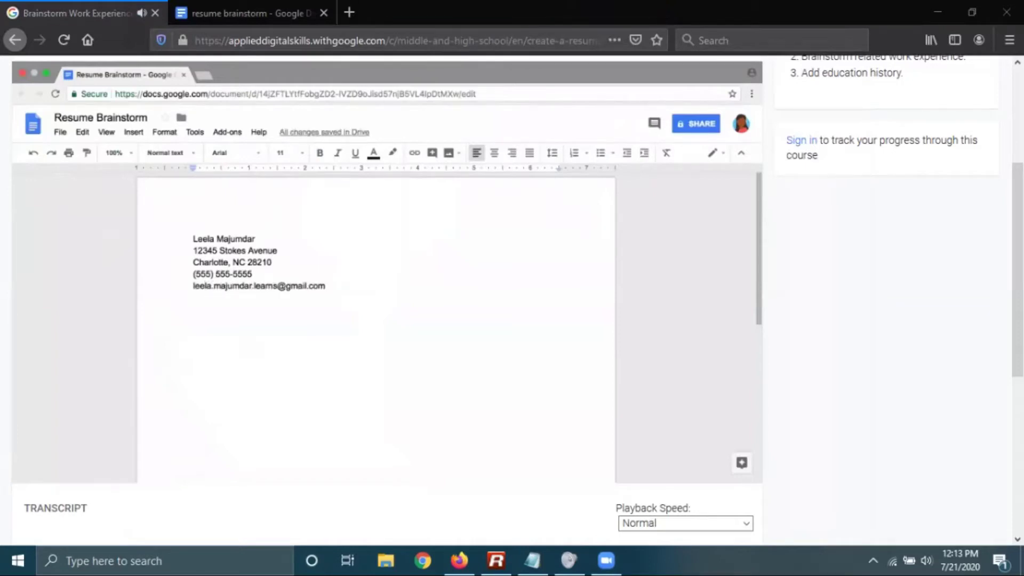
key("Return")
key("Return")
type("Work experience:")
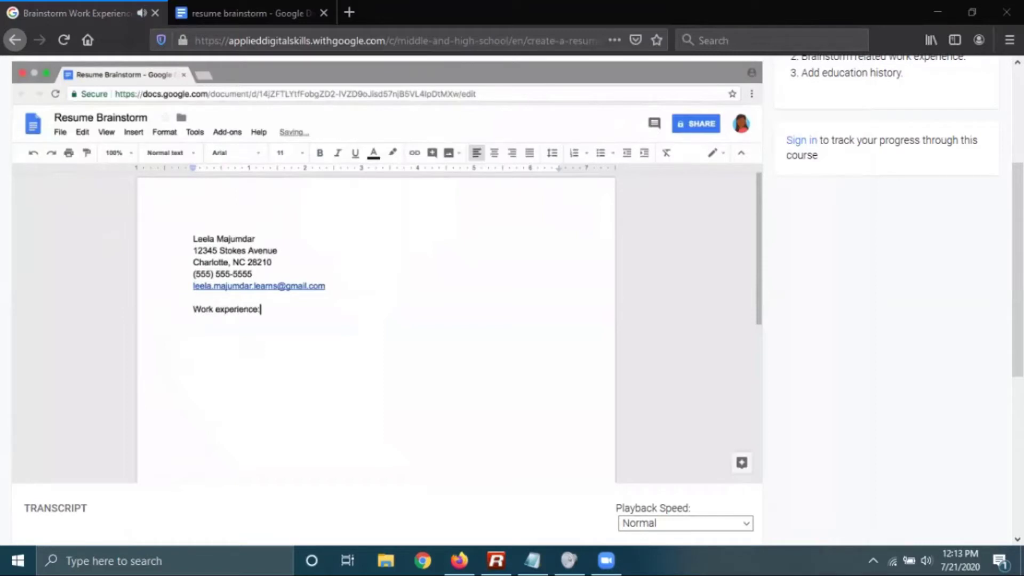
mouse_move(606, 560)
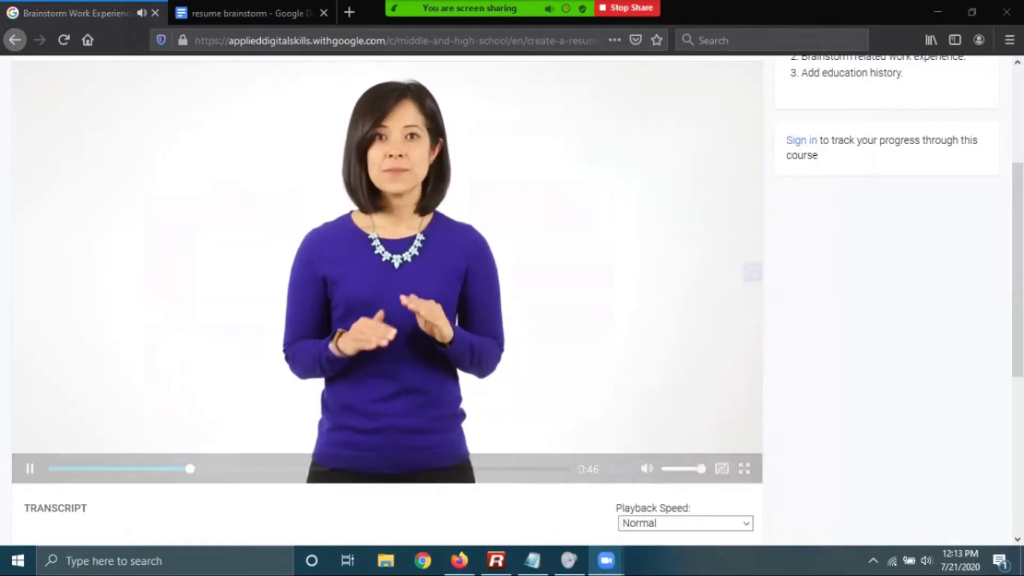
left_click(523, 488)
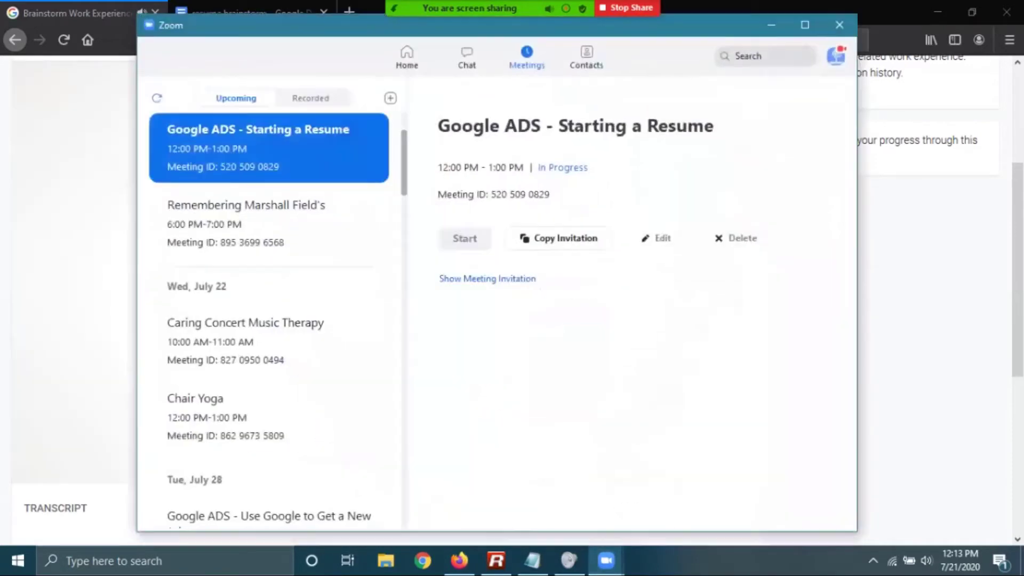
Minimize Zoom and let the brainstorm video play to 2:54 and its task list
left_click(771, 25)
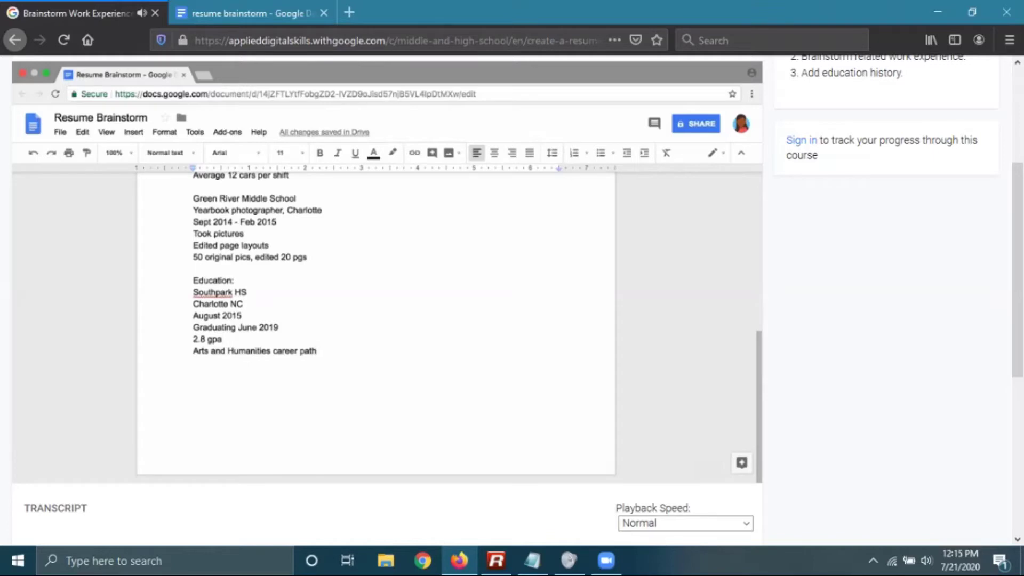
mouse_move(66, 232)
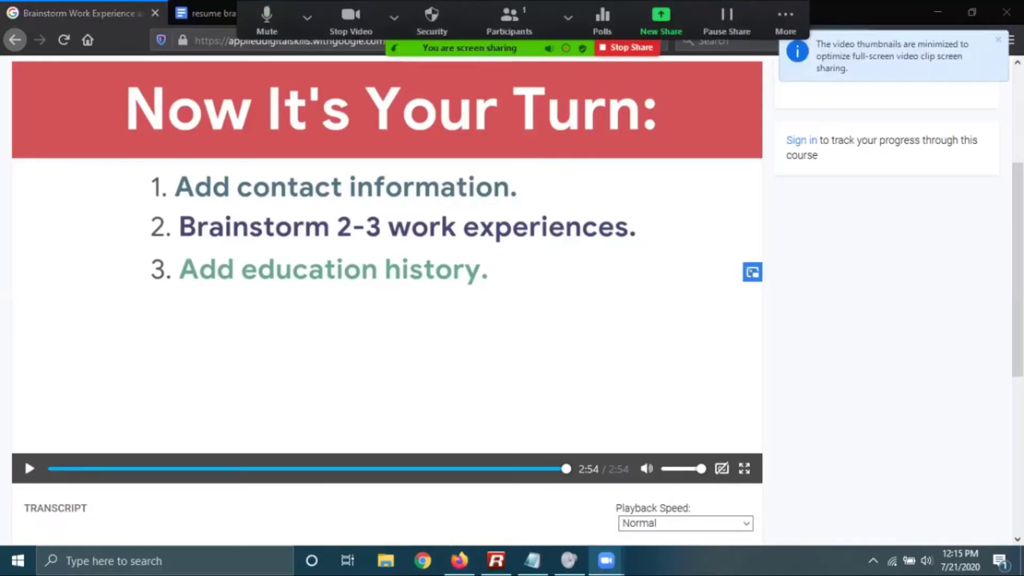
Leave the lesson page for the resume brainstorm document tab
left_click(307, 17)
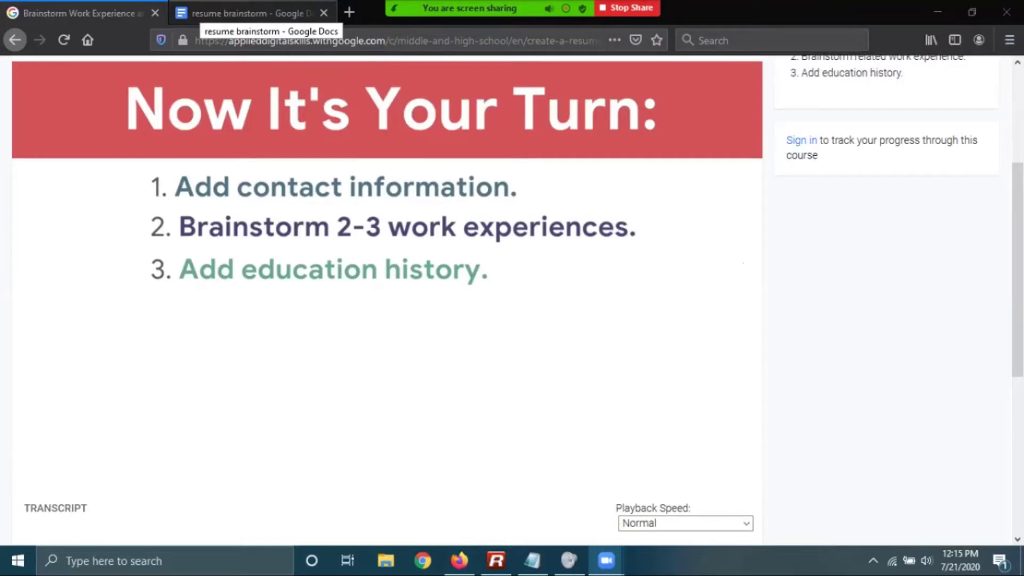
left_click(251, 12)
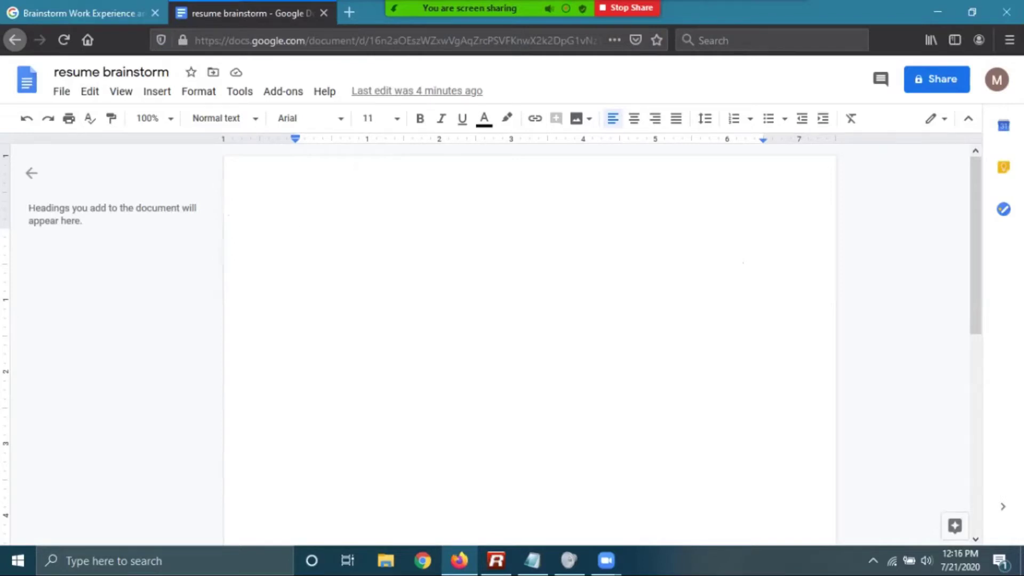
Type the full name and the street address on separate lines
type("m")
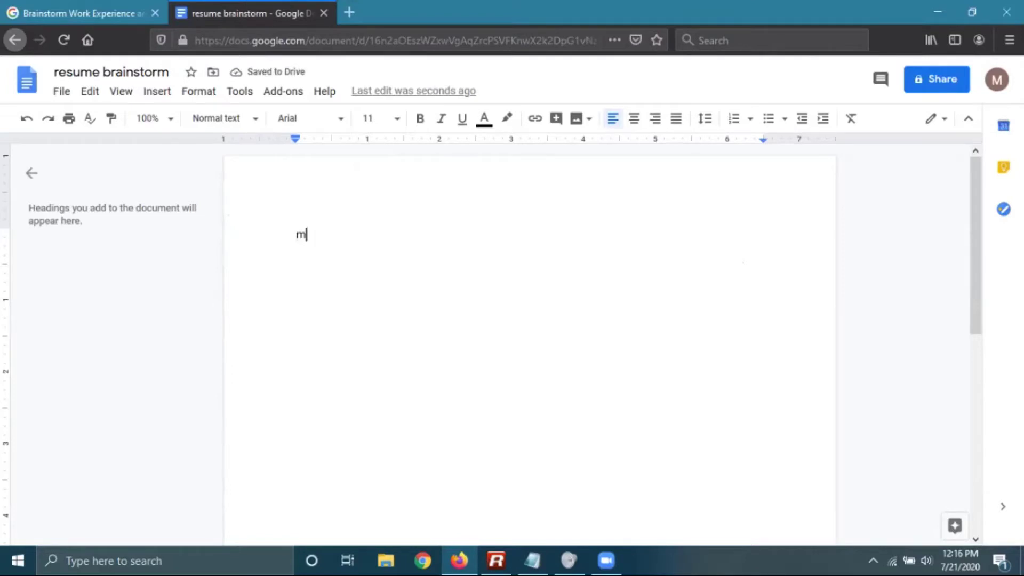
key("BackSpace")
type("john smith")
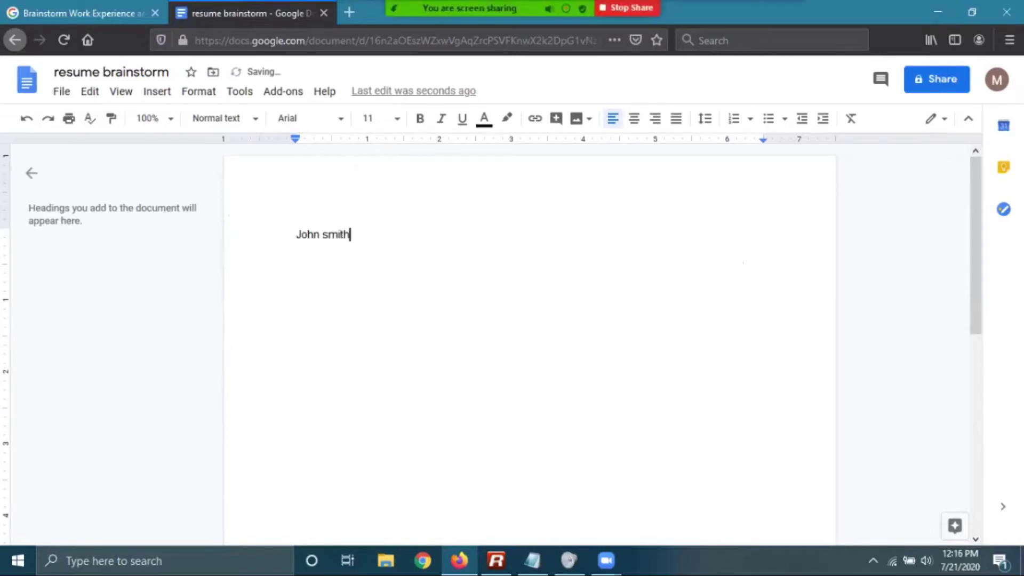
key("Return")
key("Return")
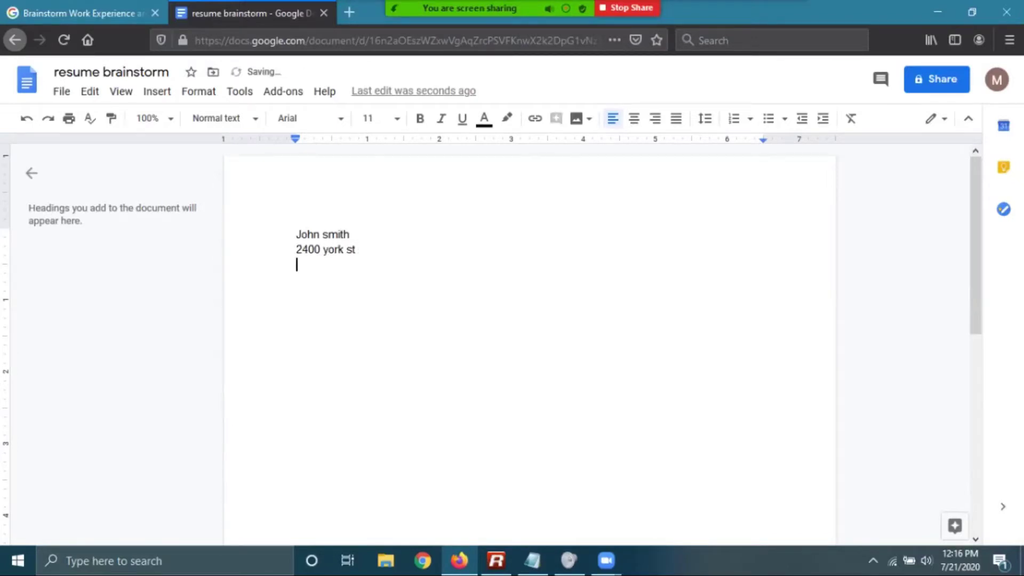
Add the city/state/ZIP line, the phone number, a blank line and 'Work experience:'
type("Blue island il")
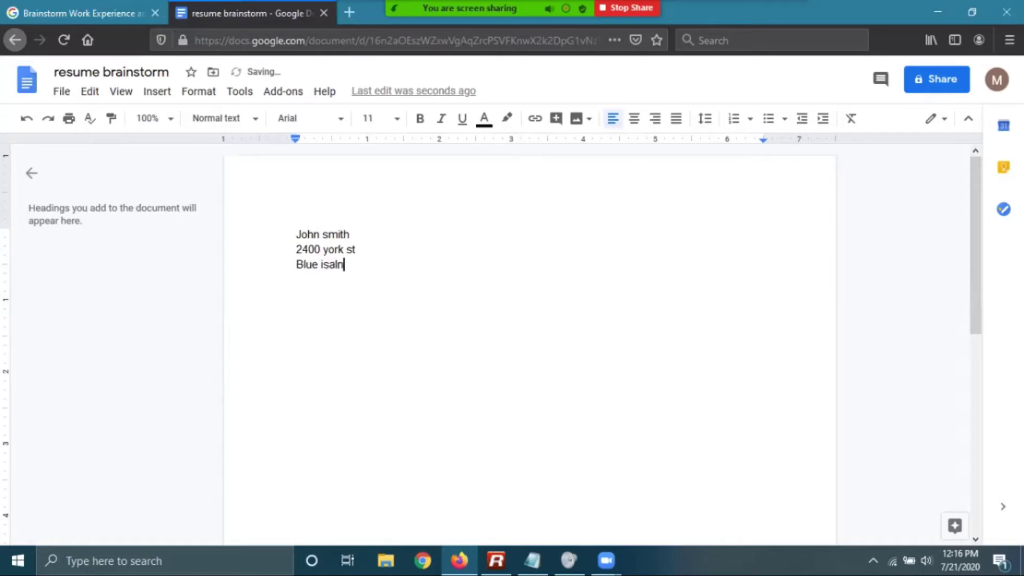
type("6040")
key("Return")
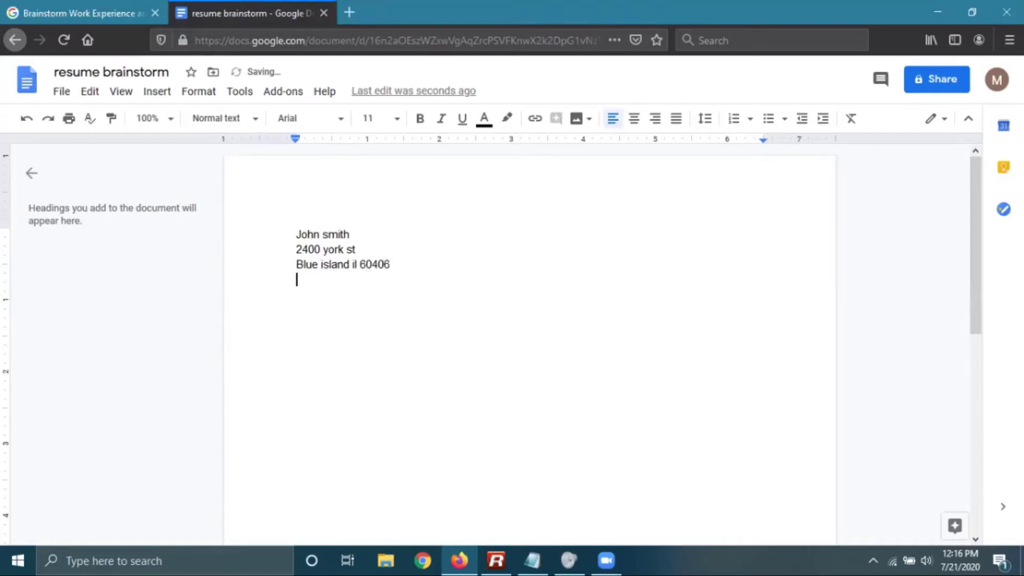
type("8")
key("BackSpace")
type("708-555")
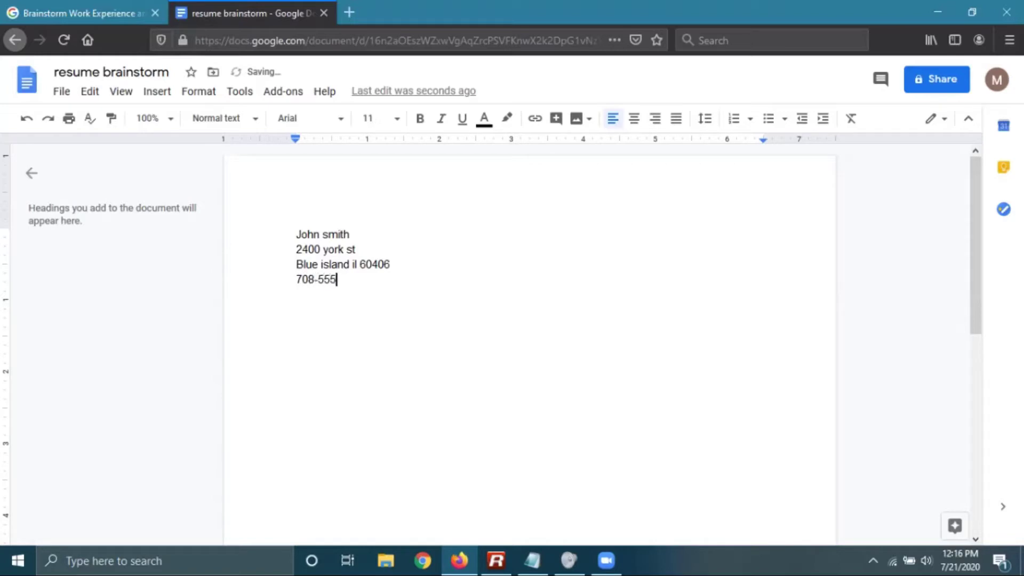
type("-1000")
key("Return")
key("Return")
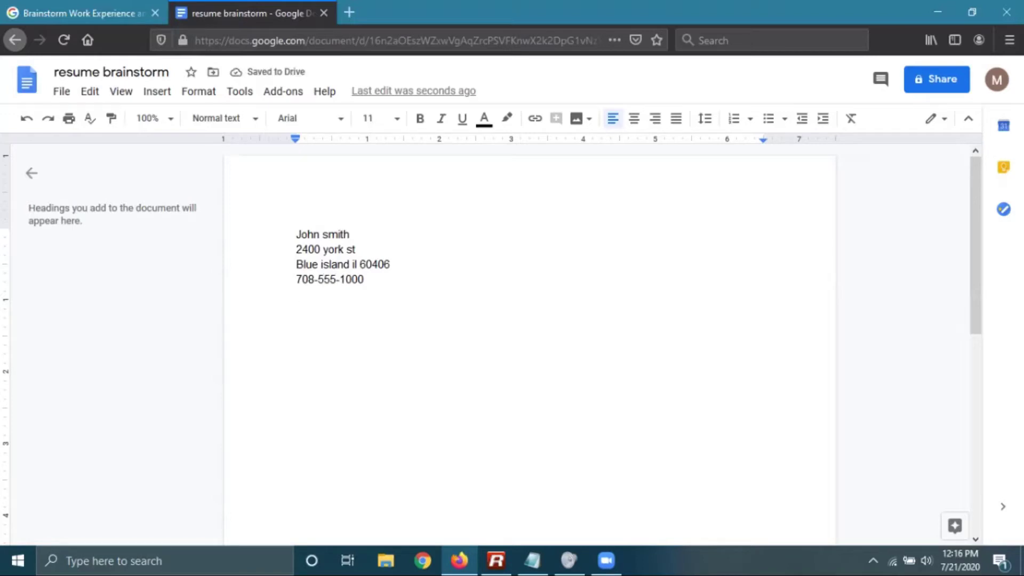
type("Work experience:")
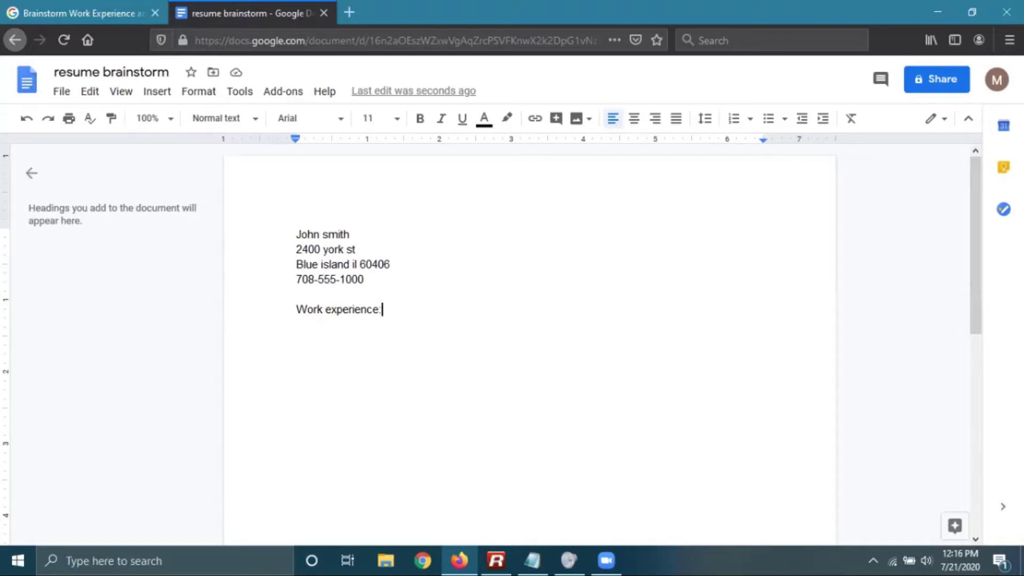
List the babysitting job: employer, June 2018–June 2019, duties, and 'once a month'
key("Return")
type("babysitting")
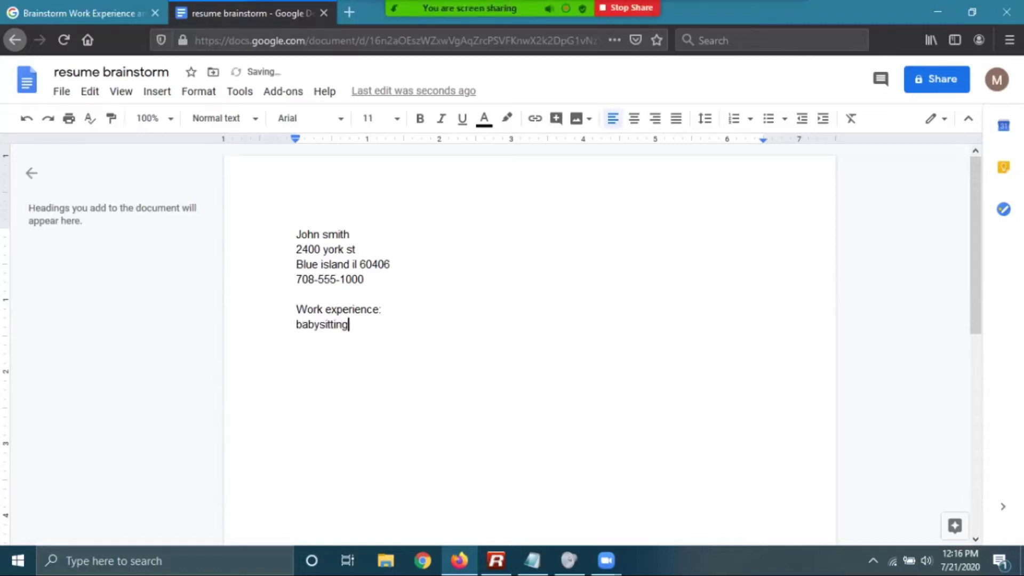
key("BackSpace")
key("BackSpace")
key("BackSpace")
key("BackSpace")
key("BackSpace")
key("BackSpace")
key("BackSpace")
key("BackSpace")
key("BackSpace")
key("BackSpace")
key("BackSpace")
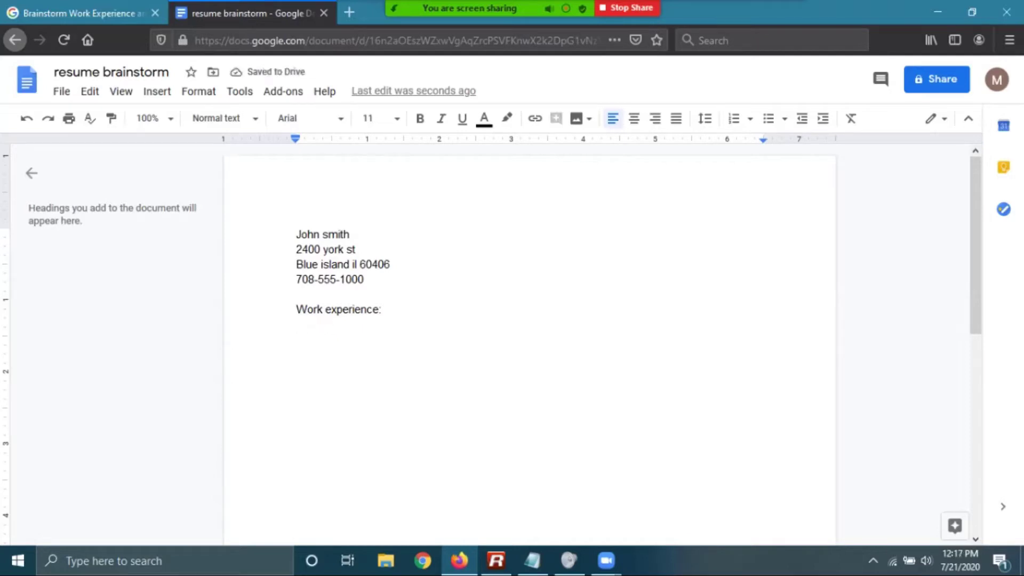
type("Jane doe")
key("Return")
type("babys")
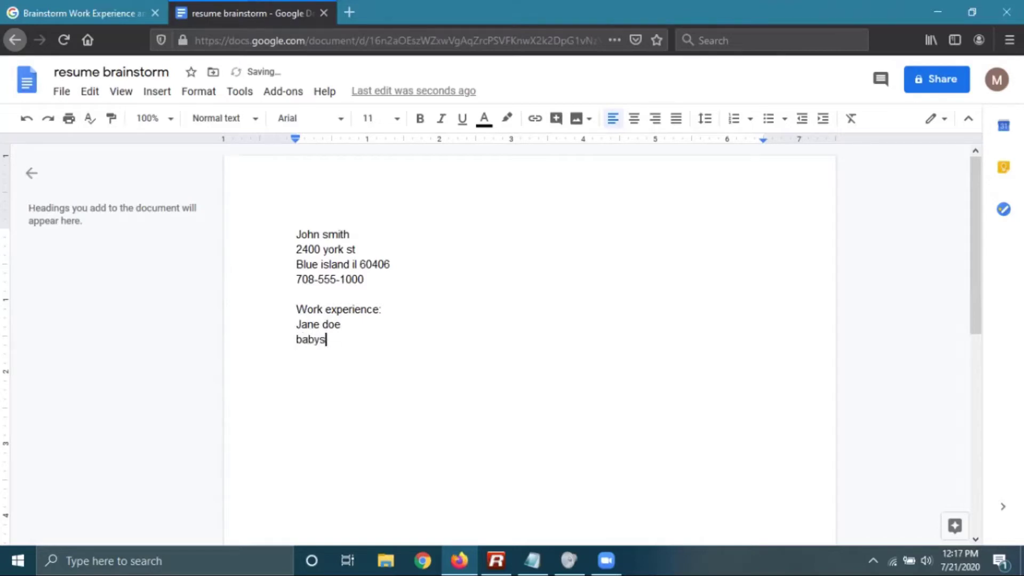
type("itting")
key("Return")
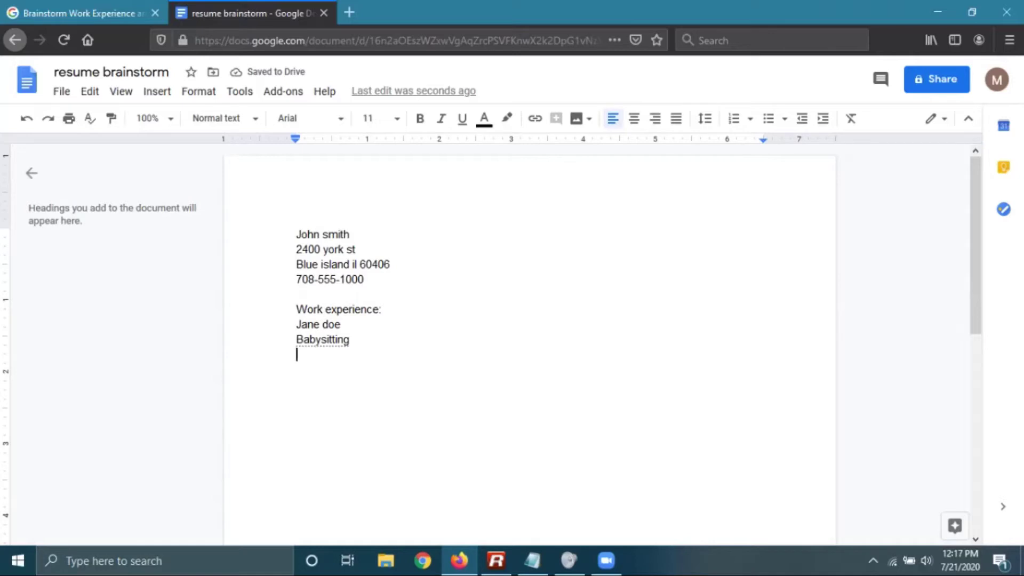
type("June ")
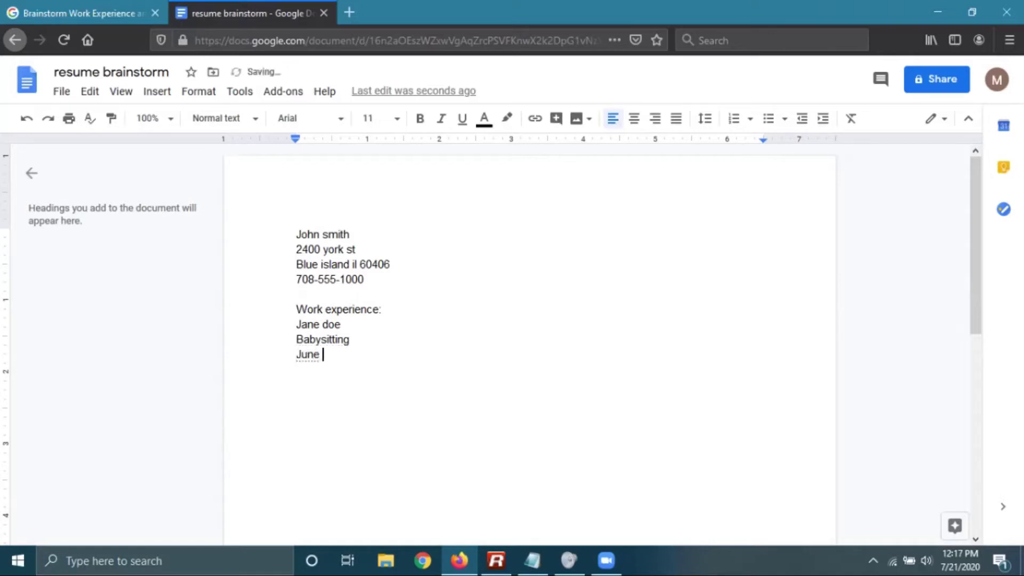
type("2018- june 2019")
key("Return")
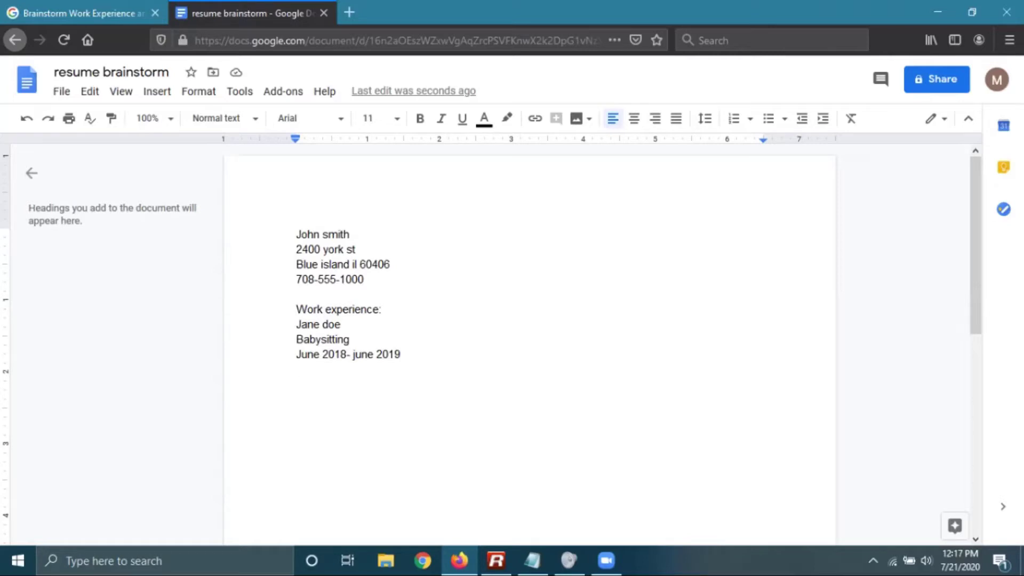
type("watch")
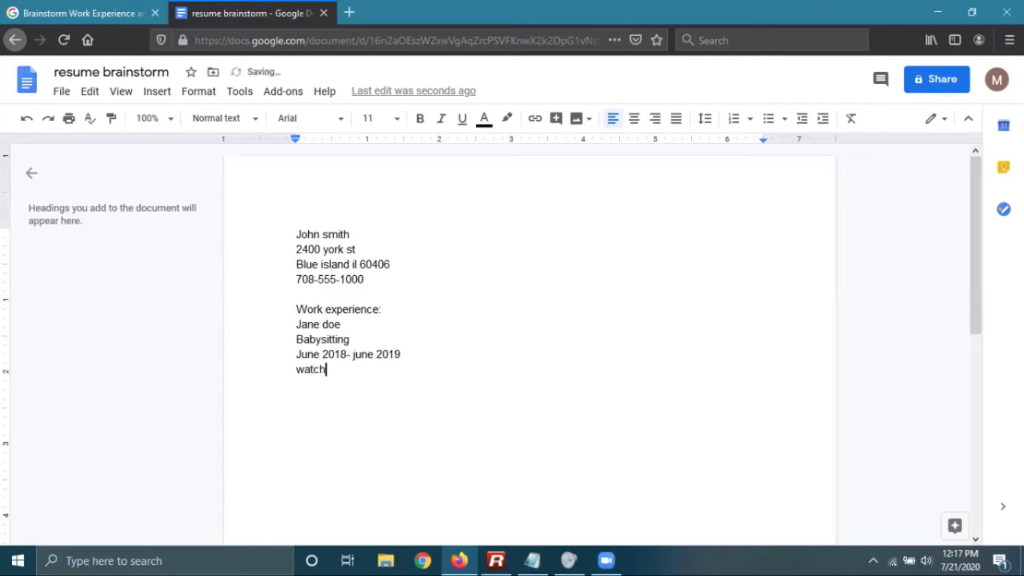
type(" kids, make dinner, took kids the park, ")
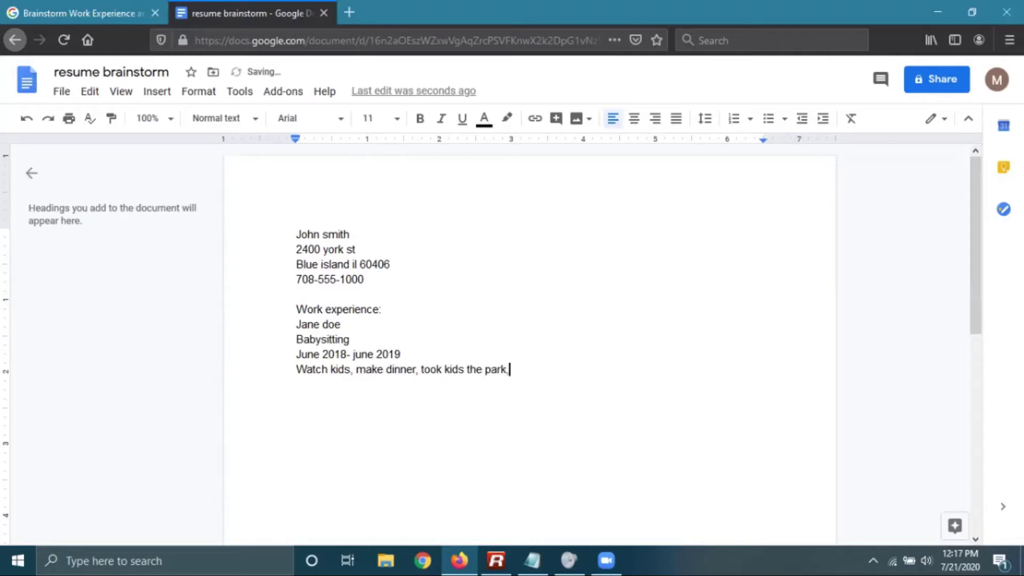
type("played games")
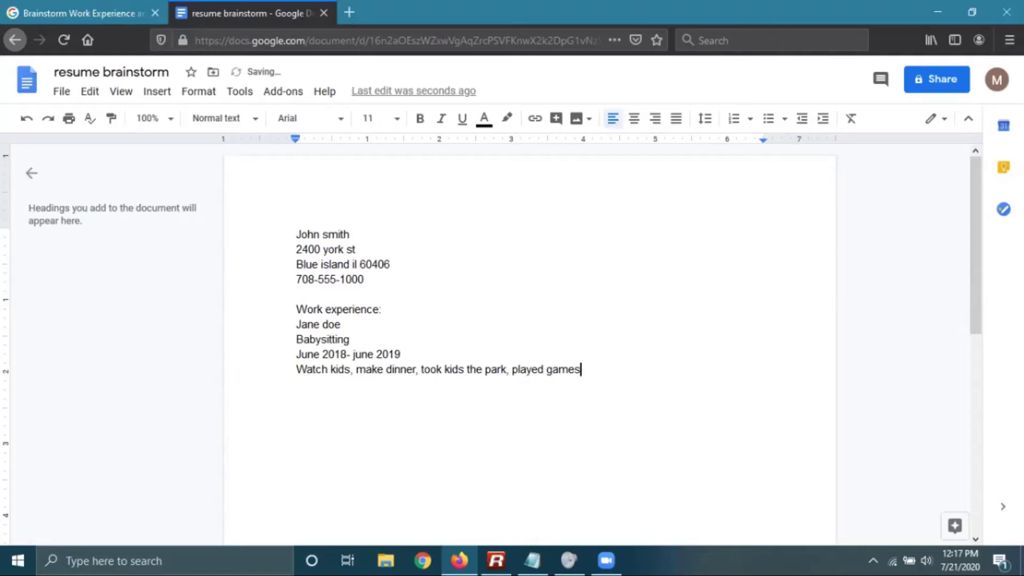
type(", got them dresse")
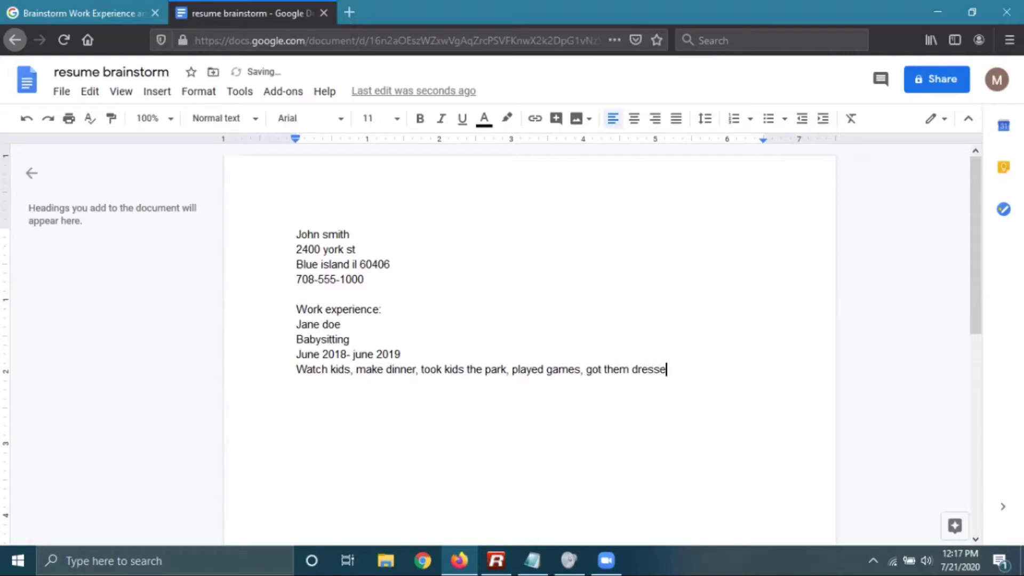
type("d and ready for bed")
key("Return")
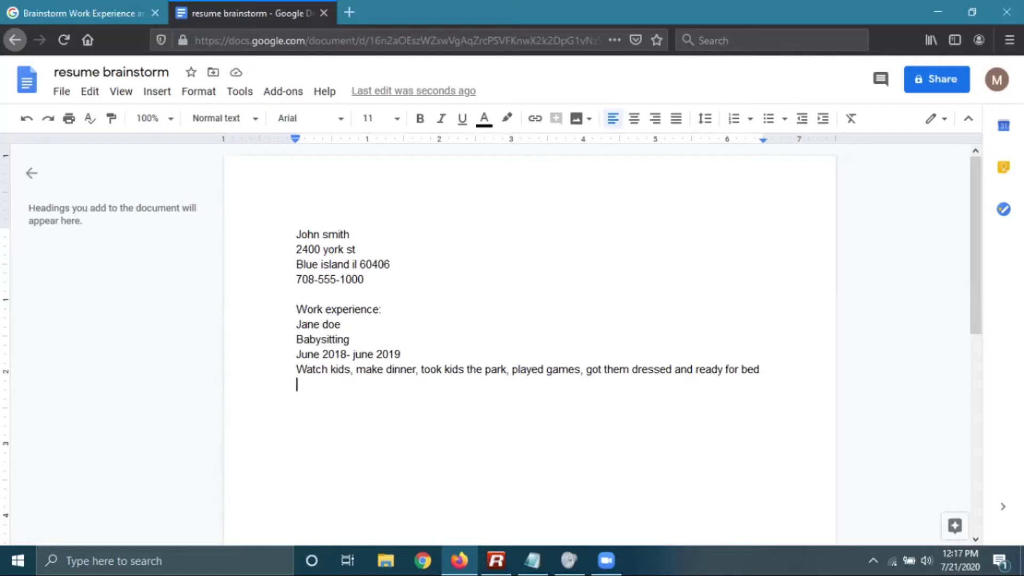
type("once a month")
Add the Bigboxdepot job, June 2019 - Aug 2019, its duties incl. cleaned up spills, 12 hours a week
key("Return")
key("Return")
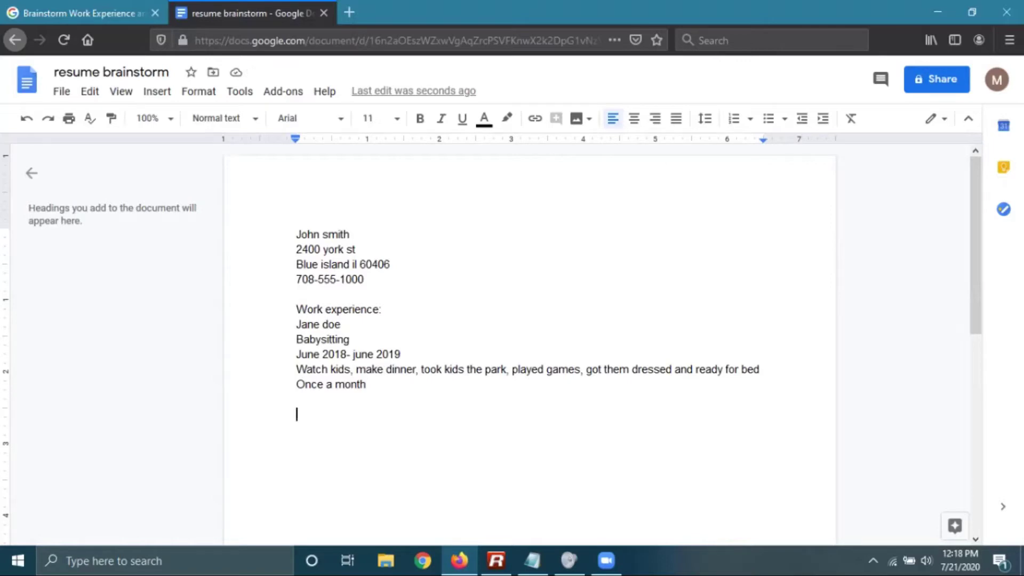
type("bigboxdepot")
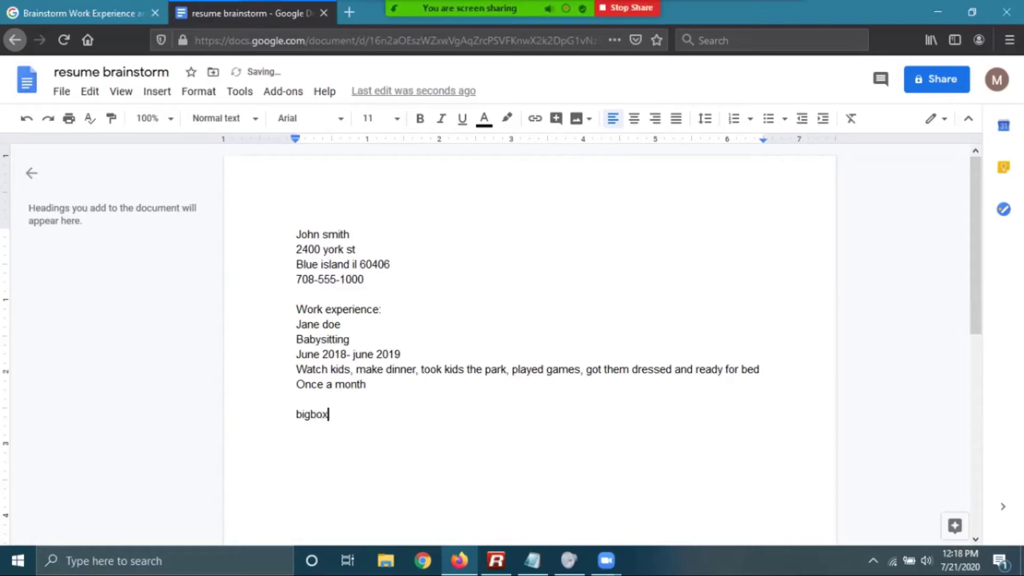
key("Return")
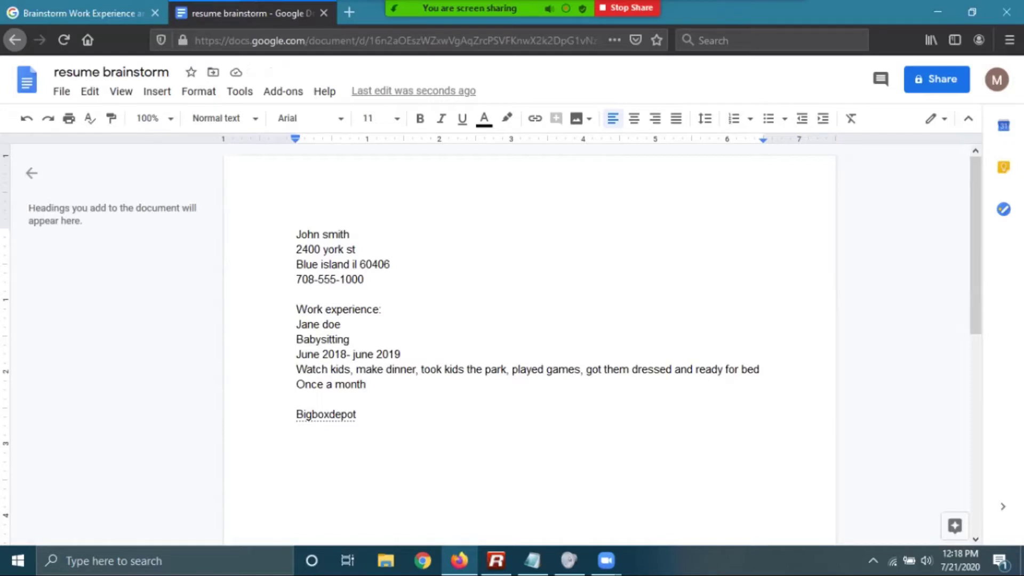
type("June")
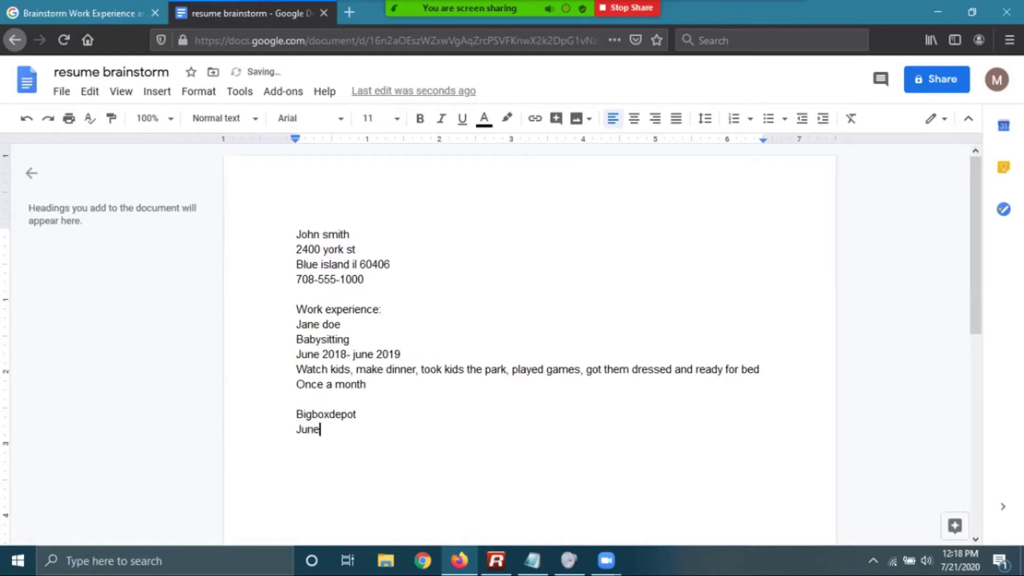
type(" 2019 - ")
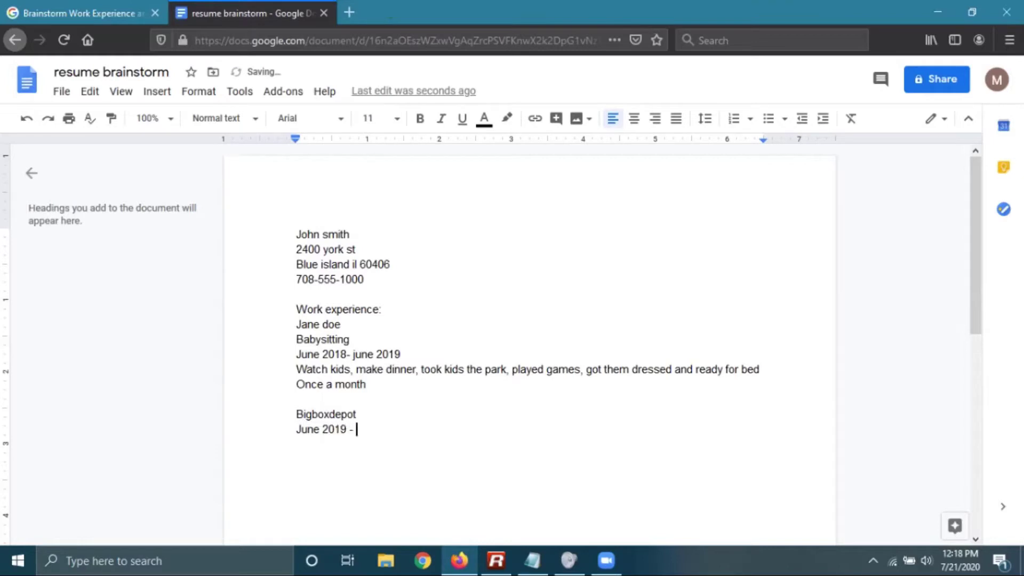
type("Aug 2019")
key("Return")
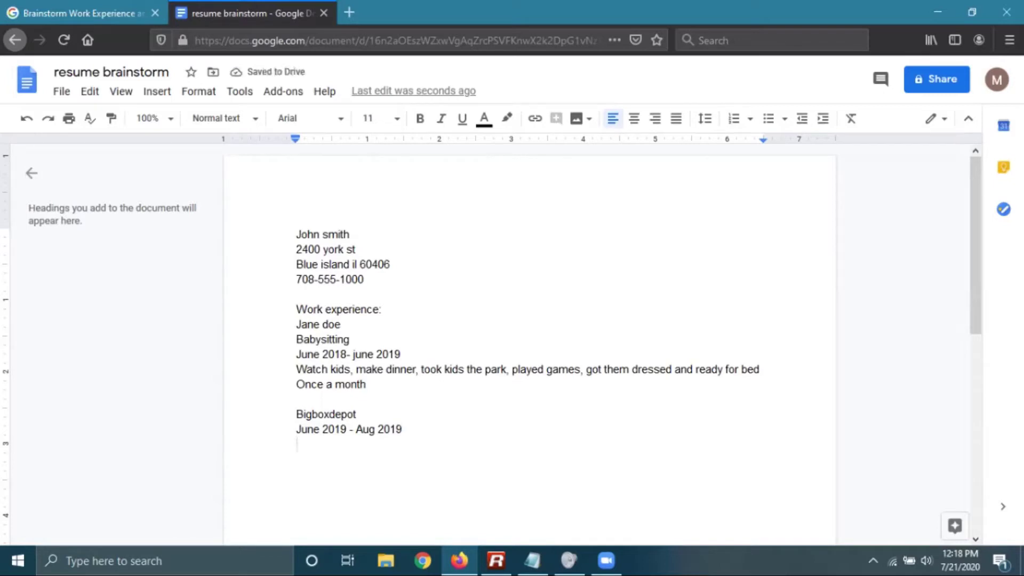
type("Push ca")
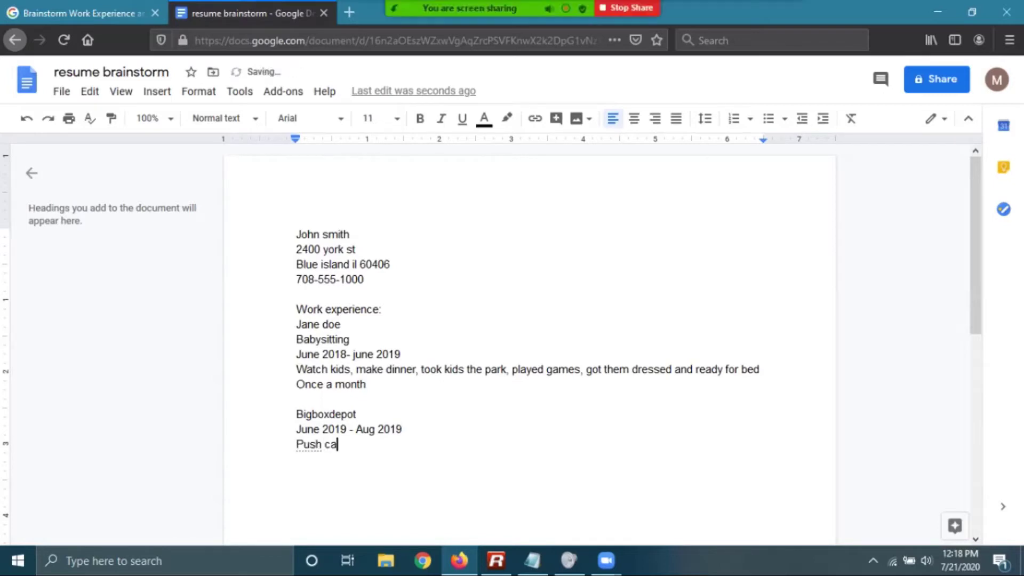
type("rts, stocked shelves, h")
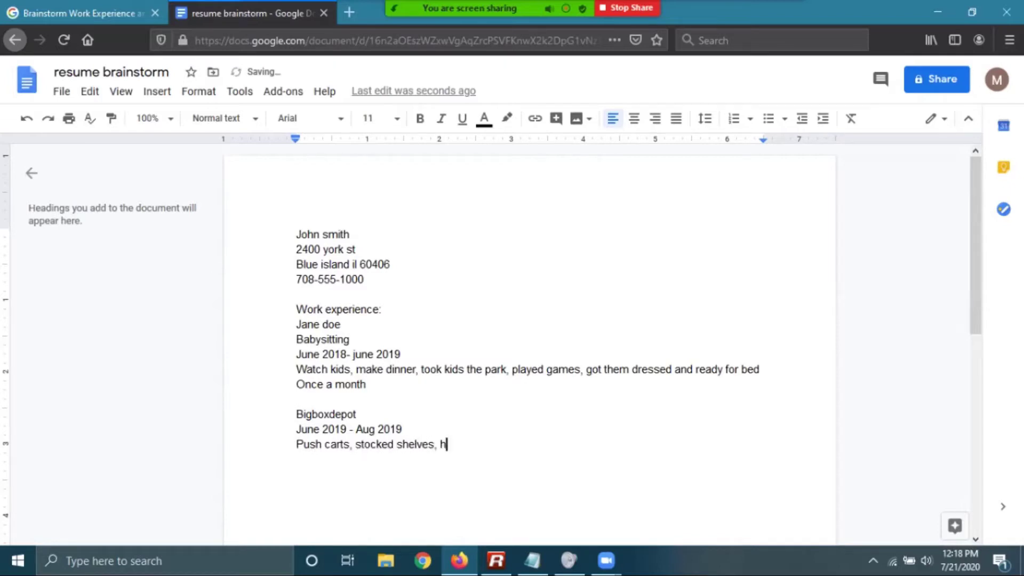
type("elped customers")
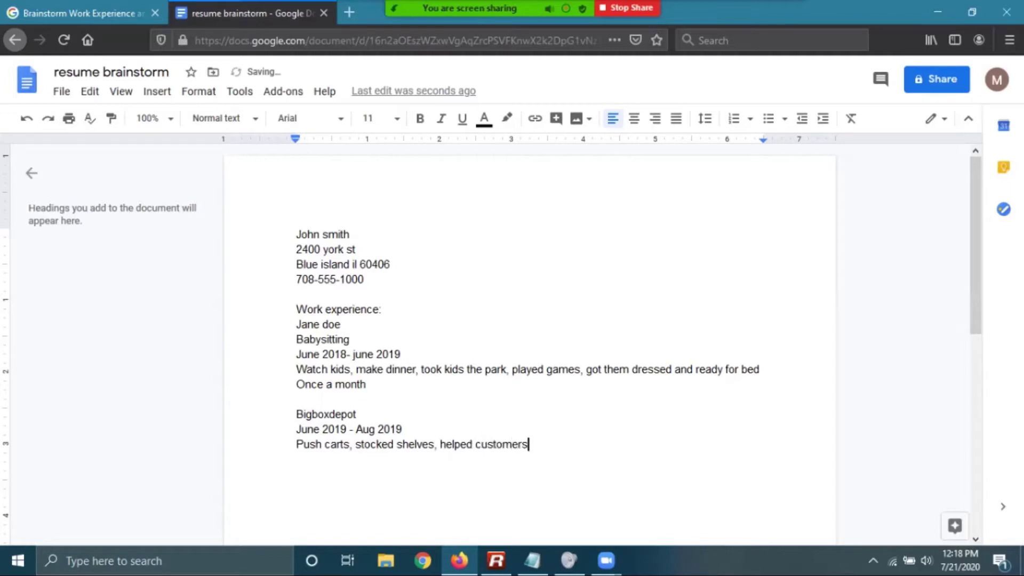
type(" lift hea")
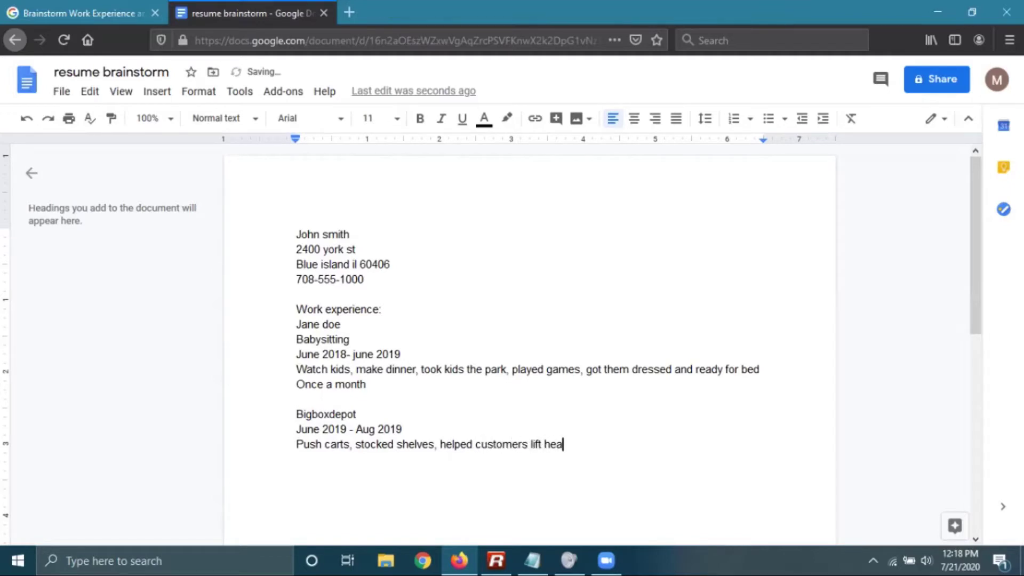
type("vy items")
key("Return")
key("BackSpace")
type(", cleaned up spills")
key("Return")
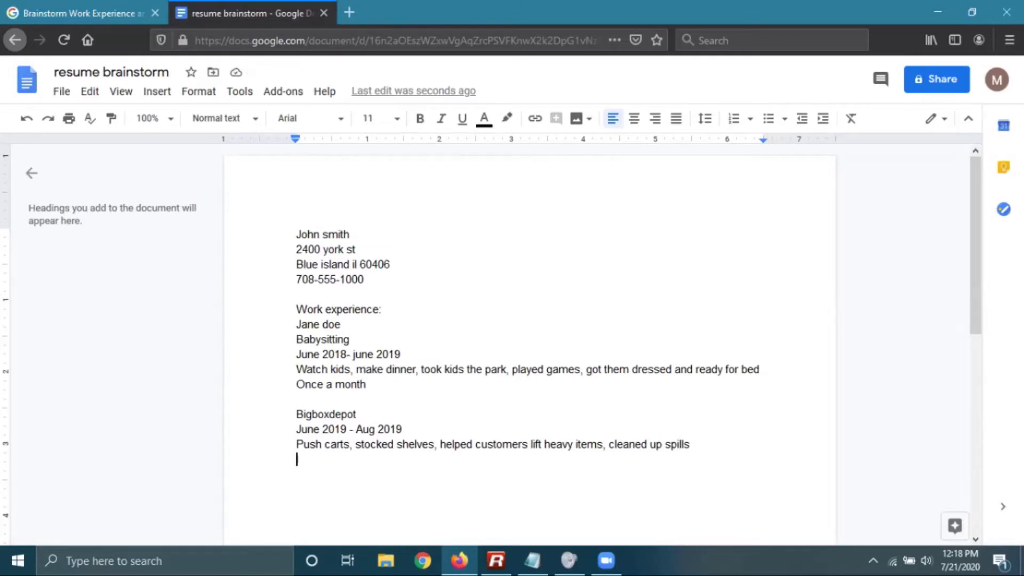
type("12")
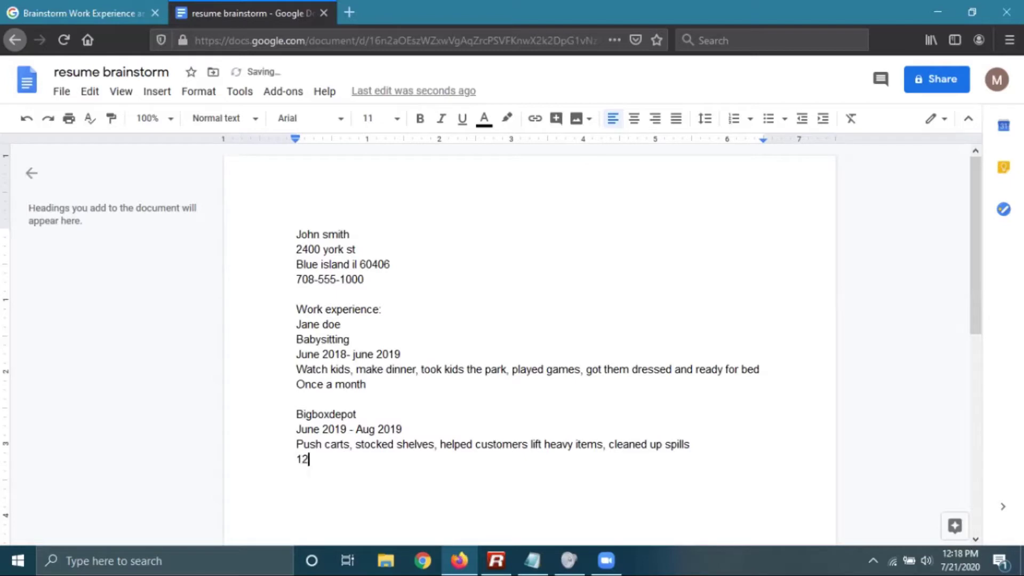
type(" hours a week")
Leave blank lines and begin the Education heading
key("Return")
key("Return")
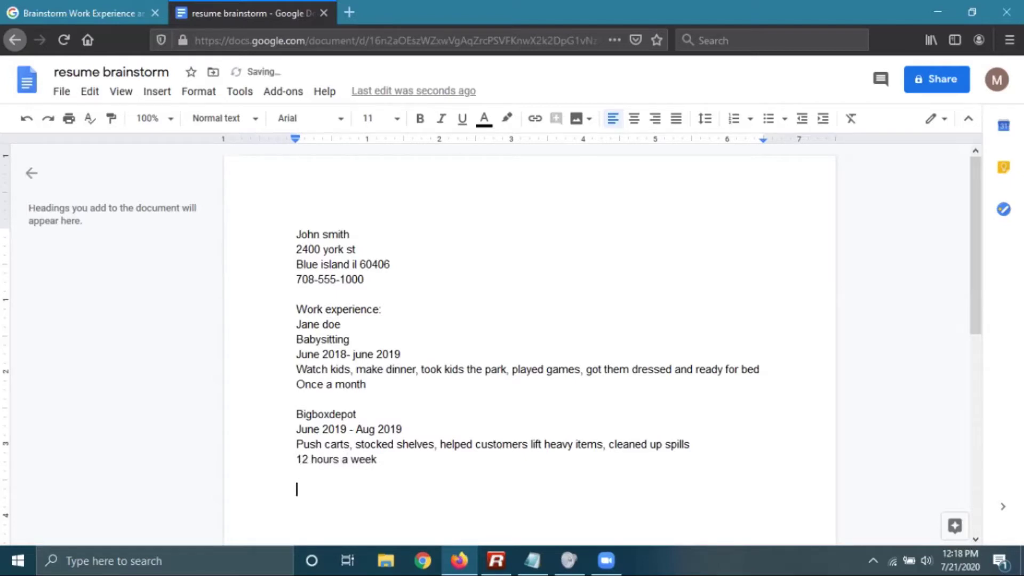
type("Education")
Finish 'Education:' and list Eisenhower high school, graduated 2019 and GPA: 2.5
key("BackSpace")
key("BackSpace")
key("BackSpace")
key("BackSpace")
type("tion:")
key("Return")
type("Eise")
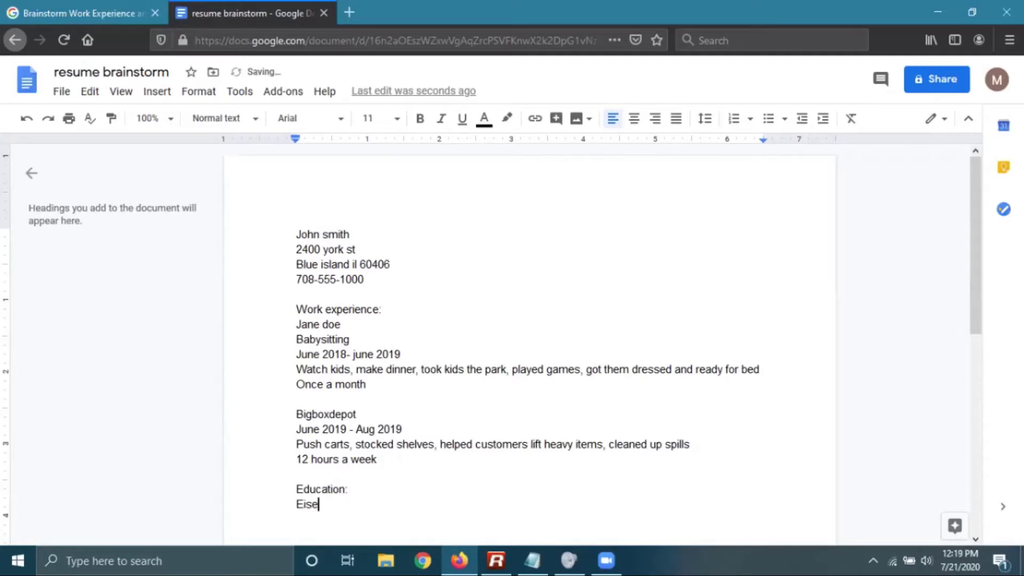
type("nhower school")
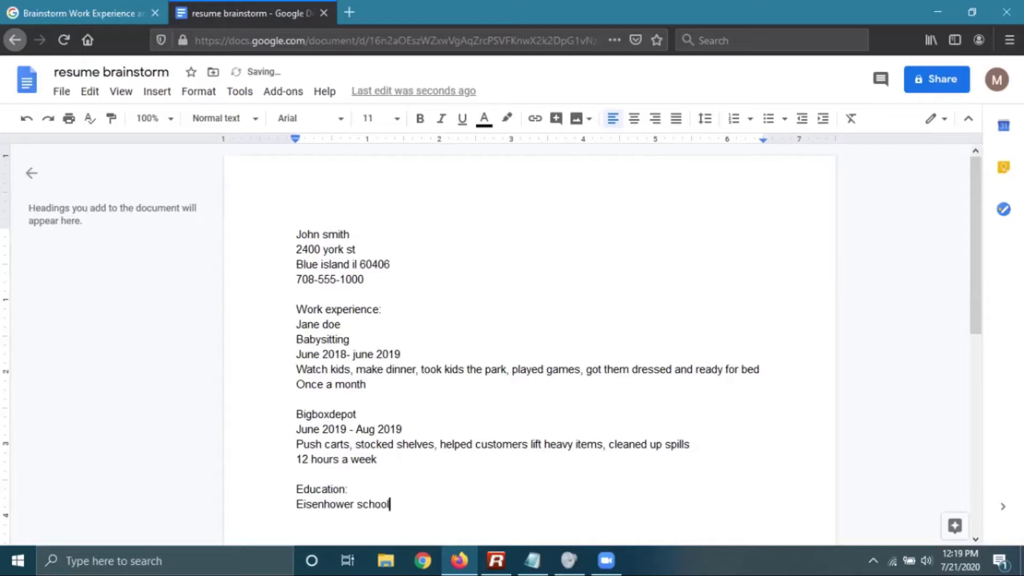
key("BackSpace")
key("BackSpace")
key("BackSpace")
key("BackSpace")
key("BackSpace")
key("BackSpace")
type("high school")
key("Return")
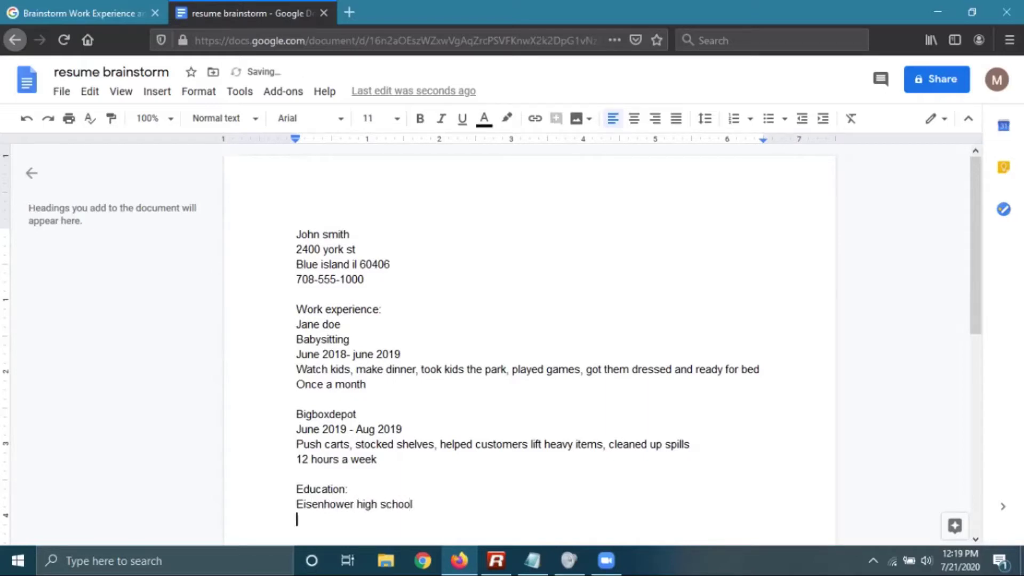
type("gradu")
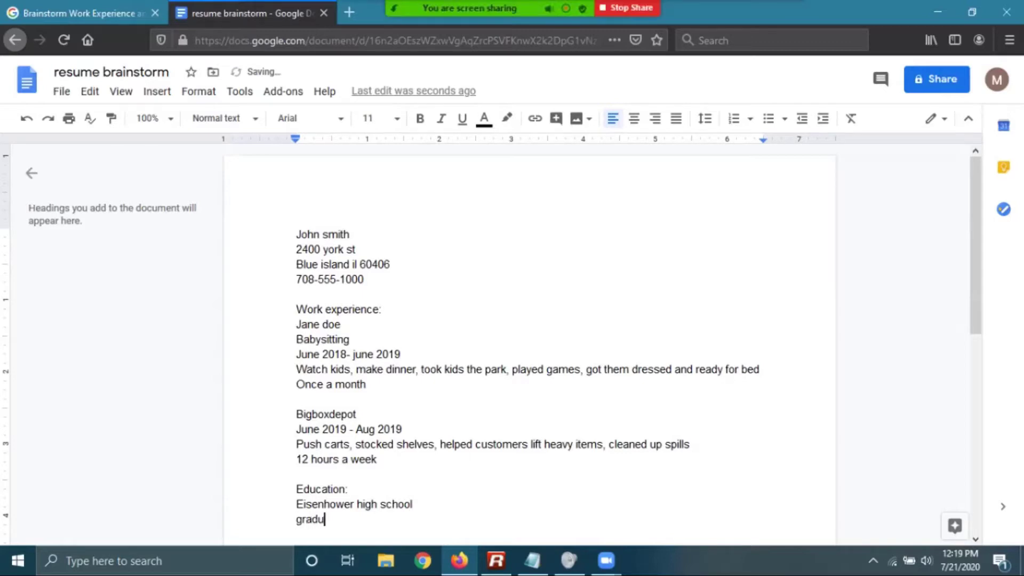
type("ated 2019")
key("Return")
type("GPA: 2.")
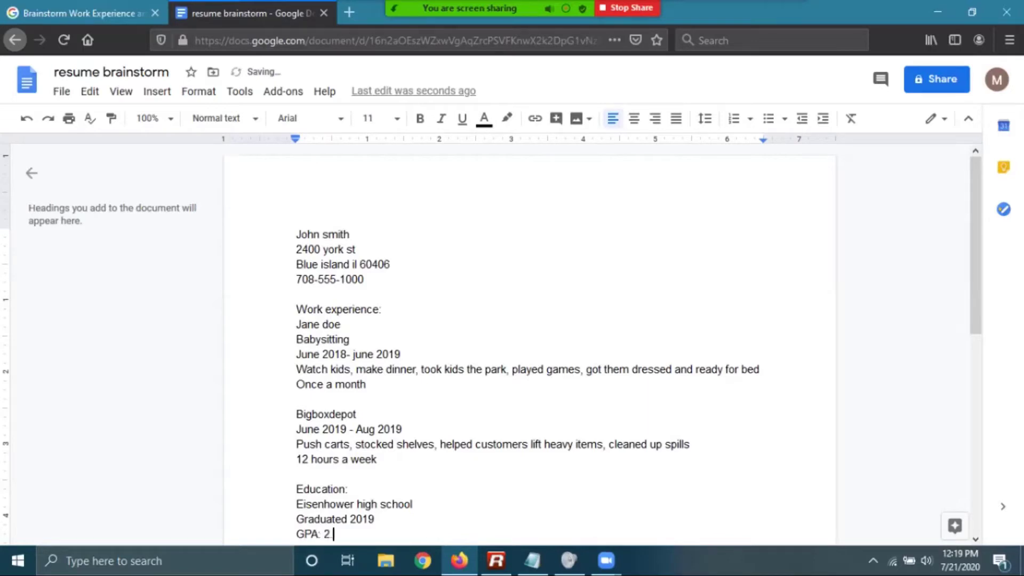
type("5")
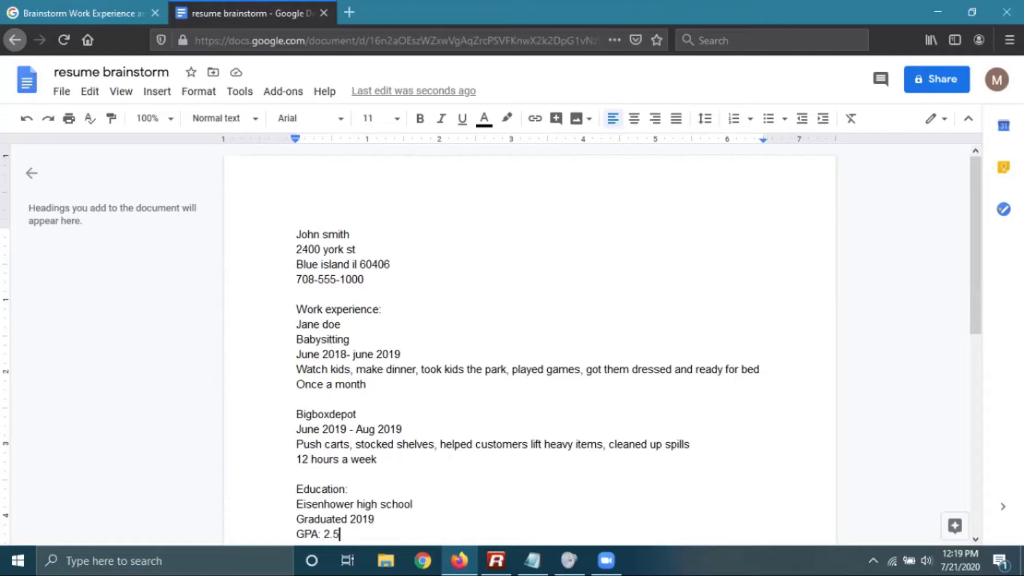
Above Education, add a new entry: Eisenhower high school, School newspaper
left_click(336, 474)
key("Return")
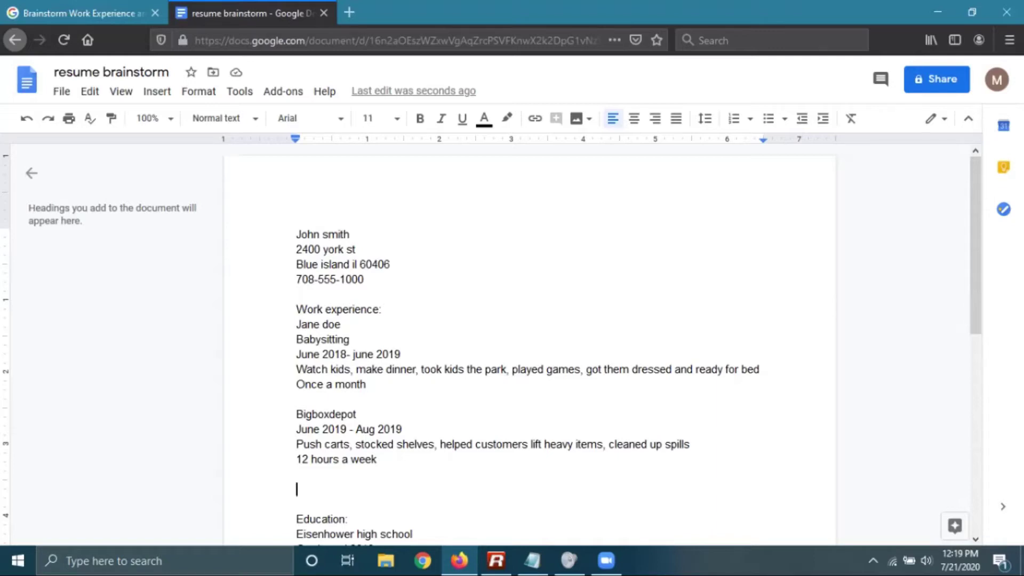
type("eis")
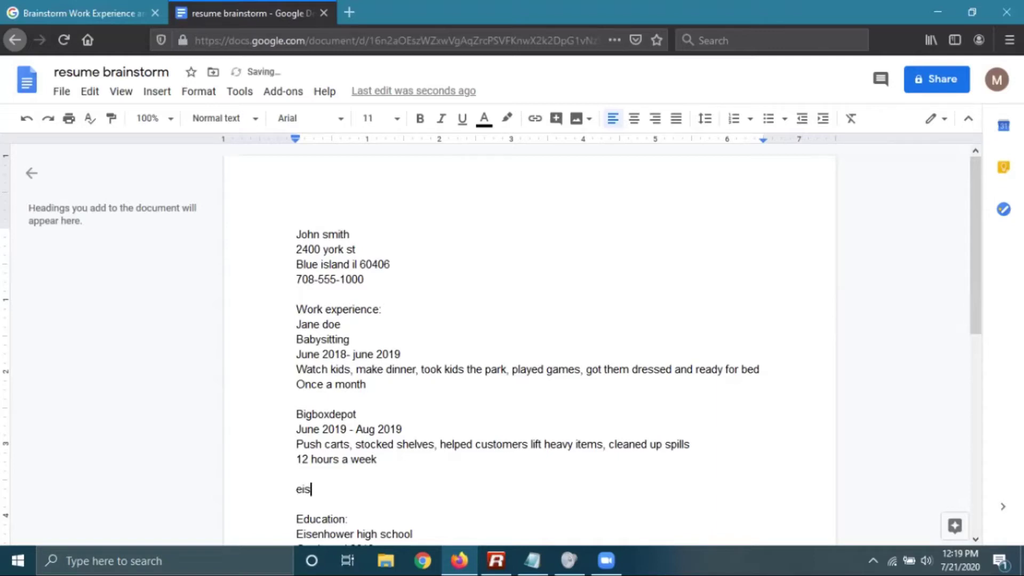
key("BackSpace")
key("BackSpace")
type("Eisenwho")
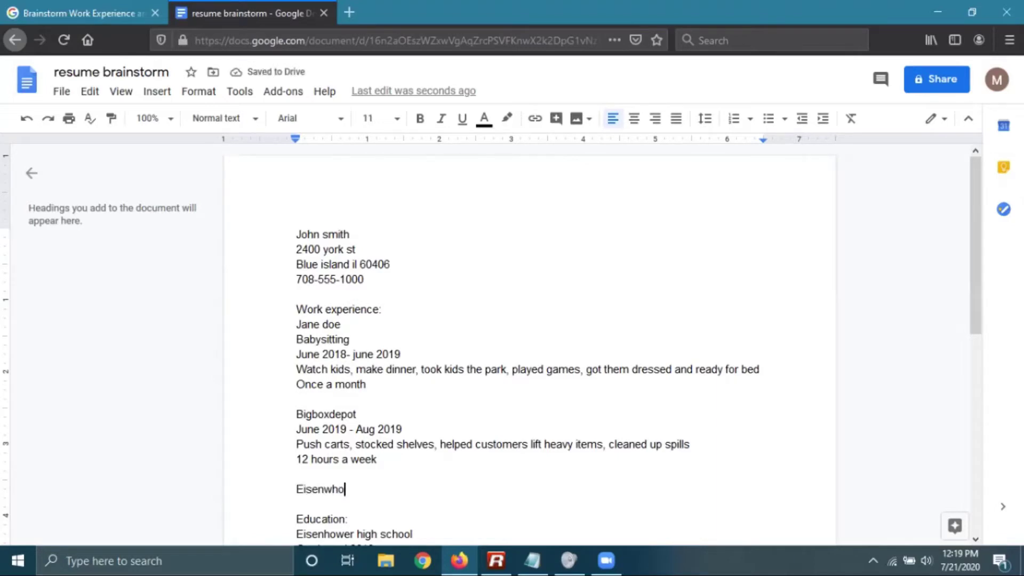
key("BackSpace")
key("BackSpace")
key("BackSpace")
type("hower high sch")
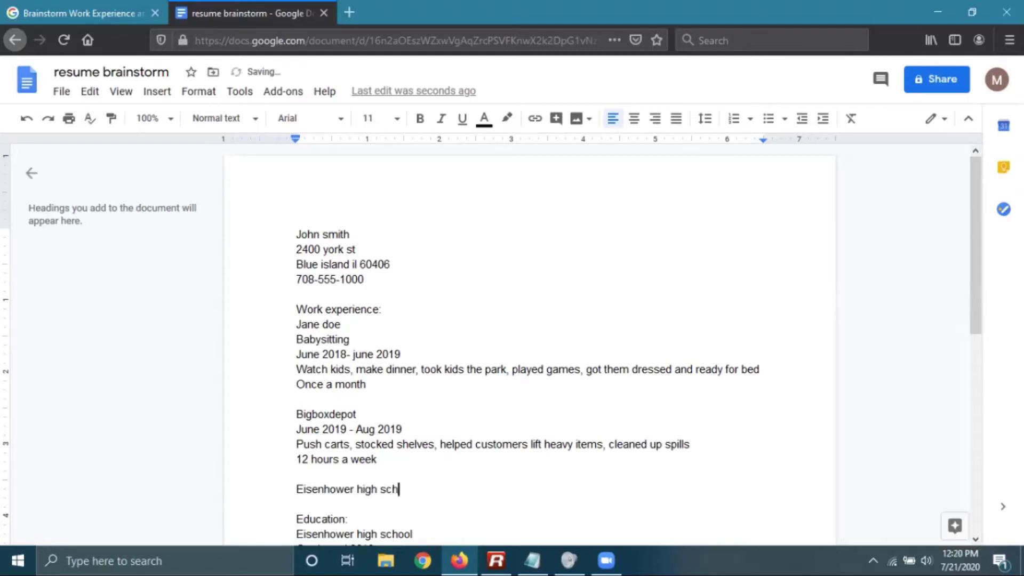
type("ool")
key("Return")
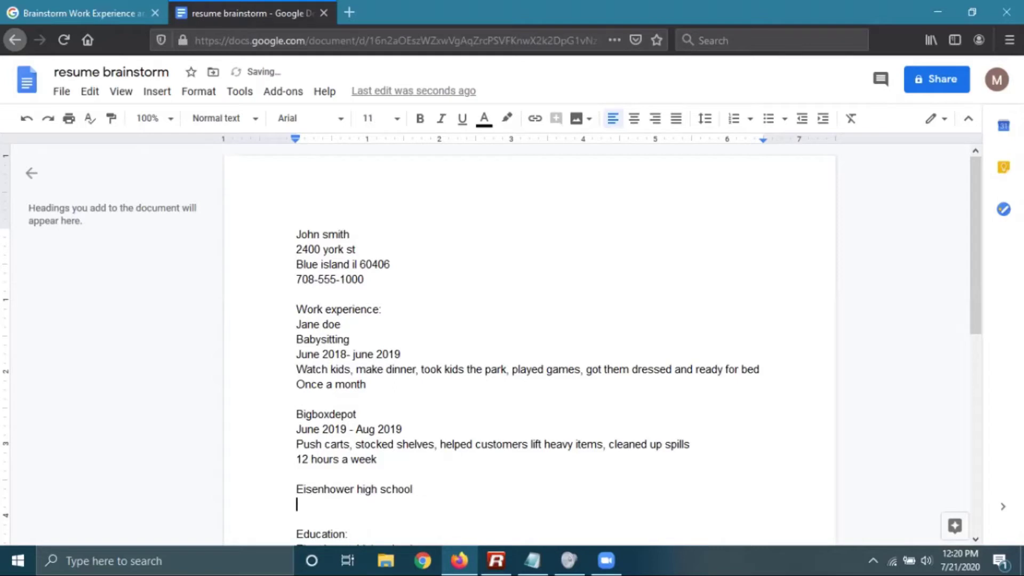
type("School newsp")
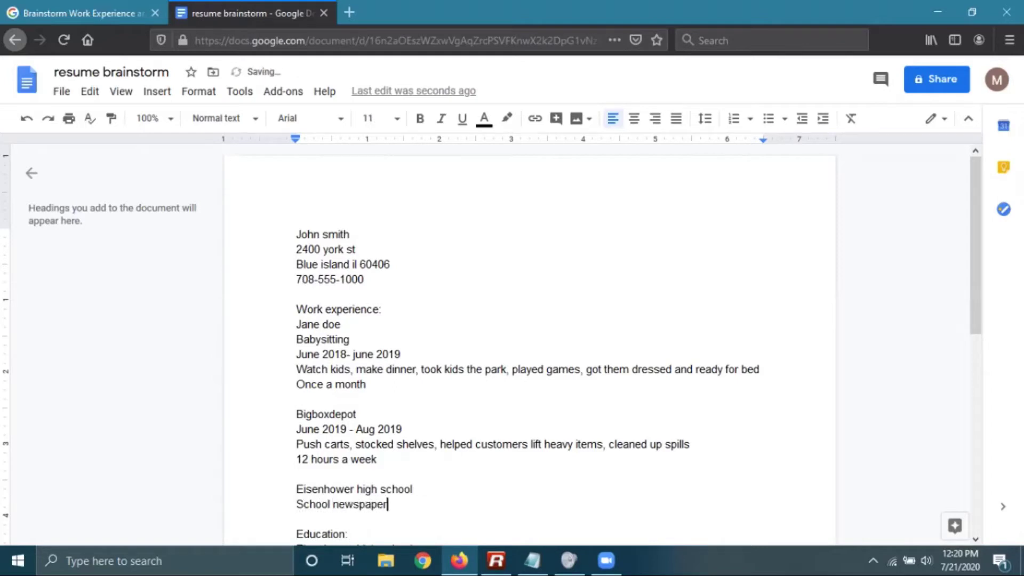
type("aper")
key("Return")
Add the Fall 2018 - Spring 2019 dates and duties: writing articles, taking pictures, distributing newspapers
type("Sk")
key("BackSpace")
key("BackSpace")
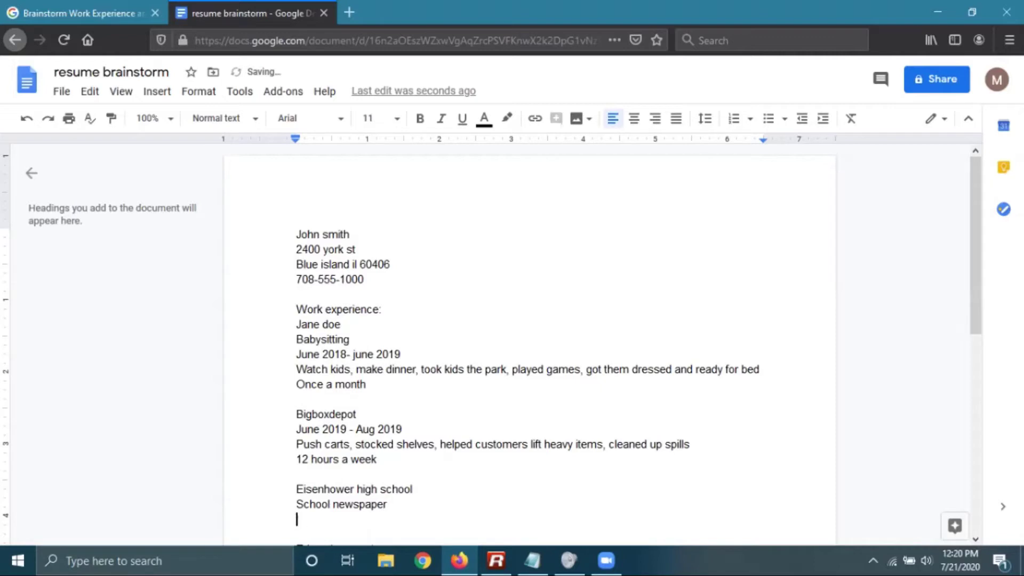
type("Fall 2018 -")
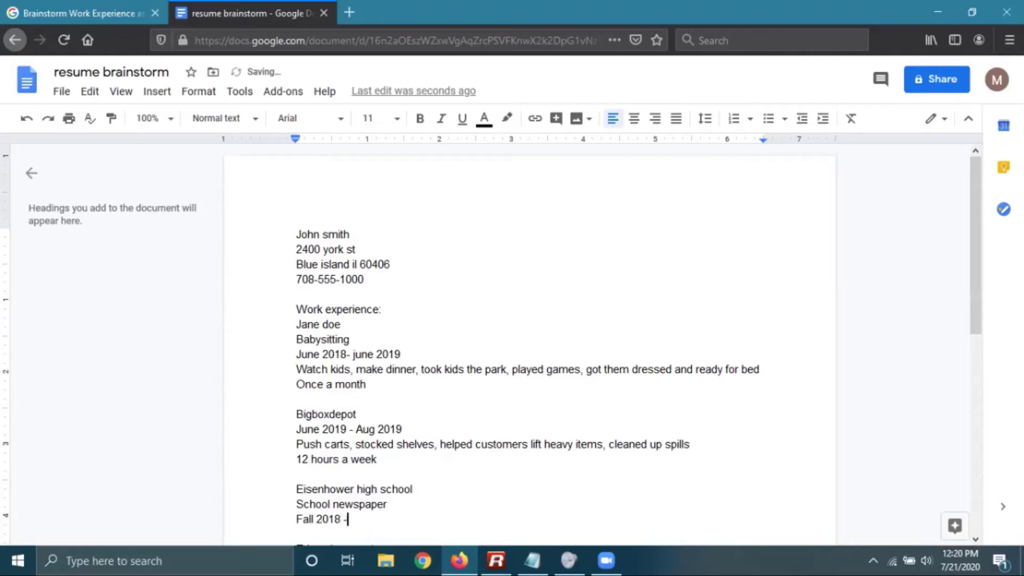
type(" Sprint 2019")
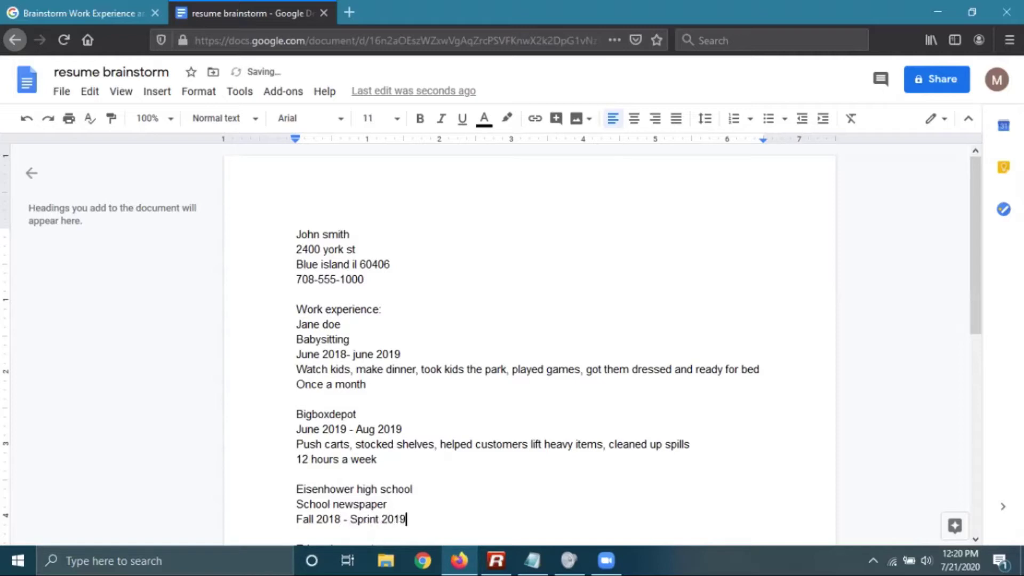
key("BackSpace")
key("BackSpace")
key("BackSpace")
key("BackSpace")
key("BackSpace")
key("BackSpace")
type("g 2019")
key("Return")
type("Helped w")
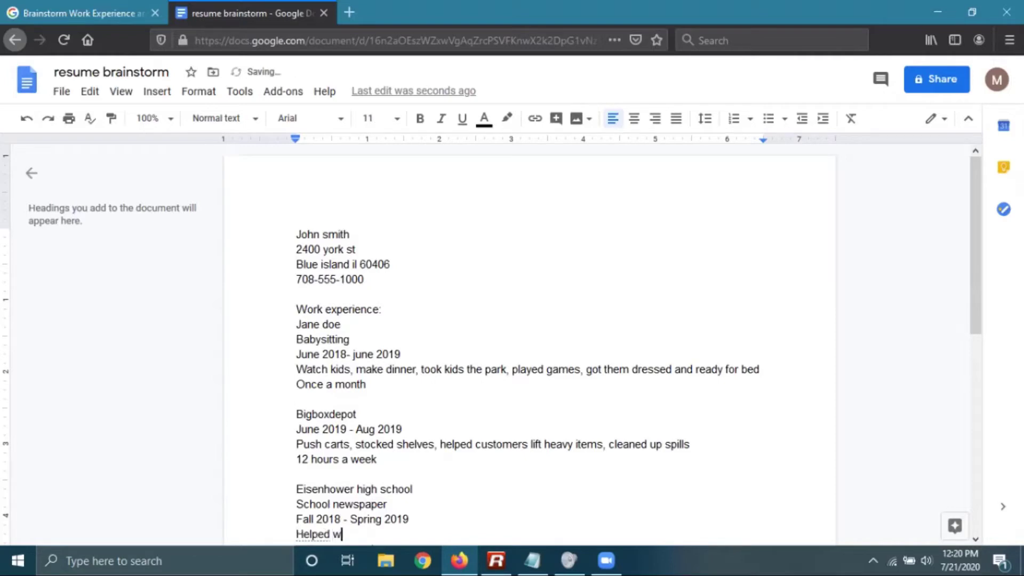
type("rite articles, took pictures,")
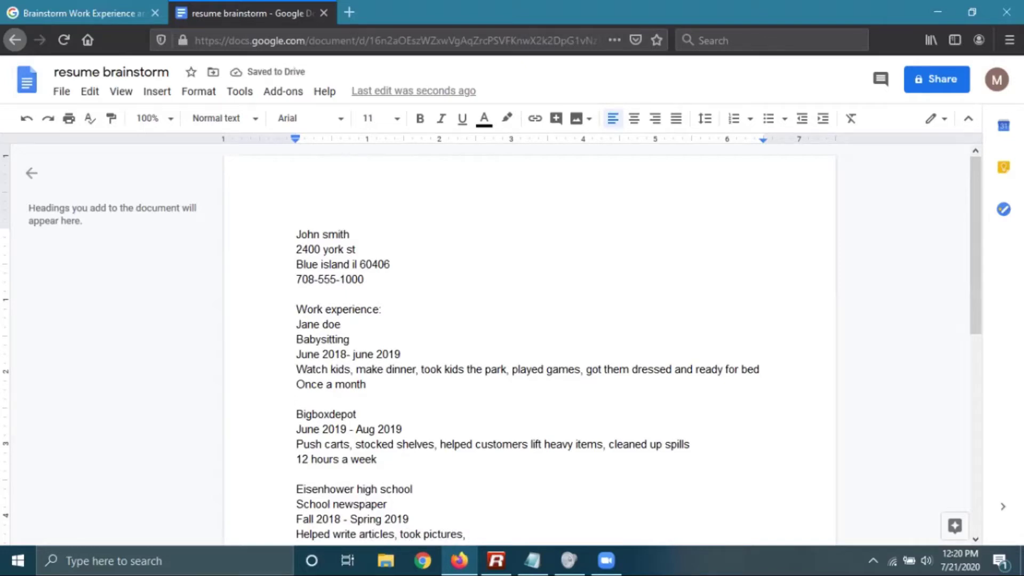
type(" distr")
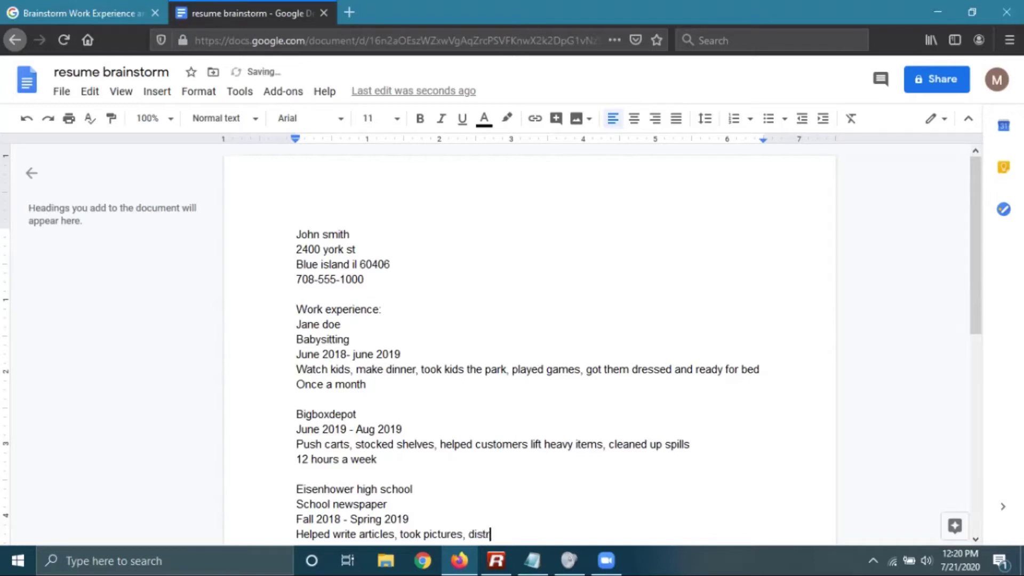
type("ibute hewspapers")
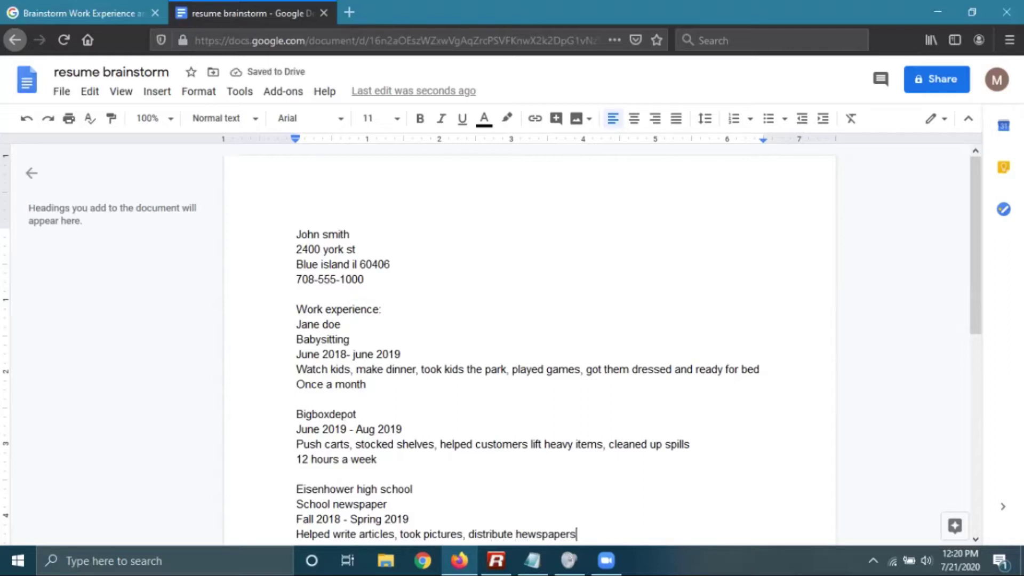
key("BackSpace")
key("BackSpace")
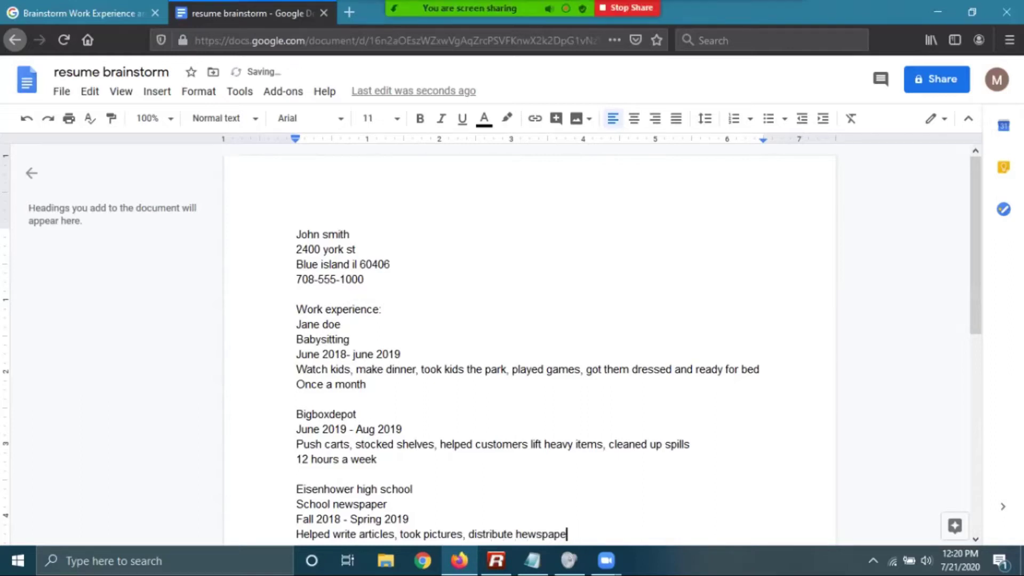
type("newspape")
Add a blank line after GPA: 2.5 and return to the course lesson tab
scroll(528, 347, "down", 1)
scroll(528, 347, "down", 3)
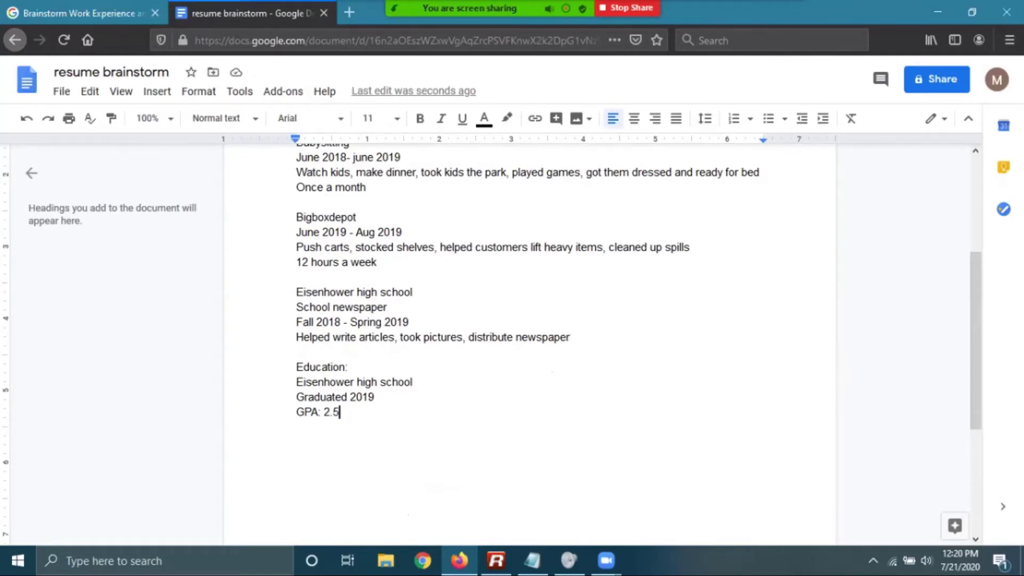
key("Return")
key("Return")
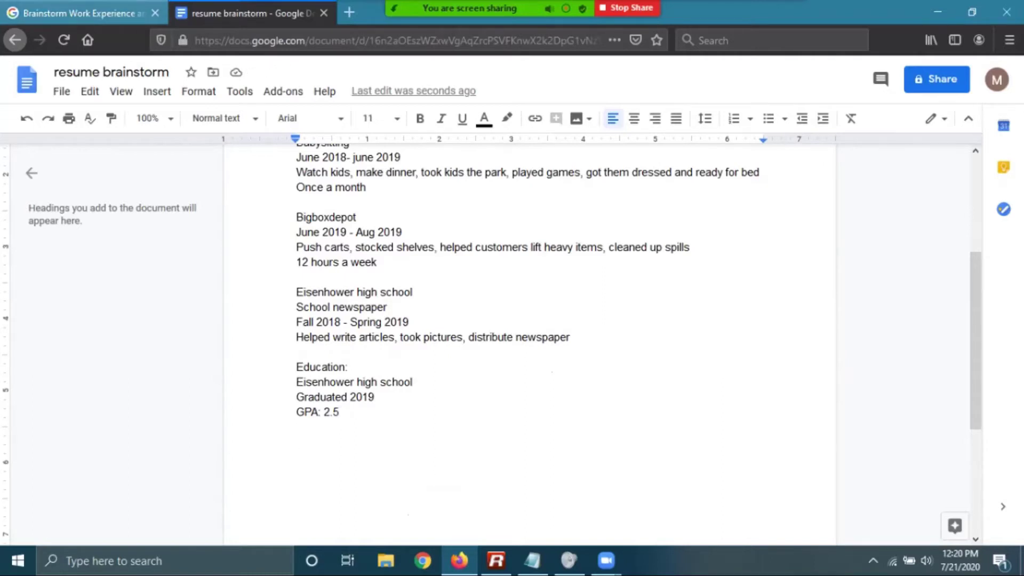
key("ctrl+shift+Tab")
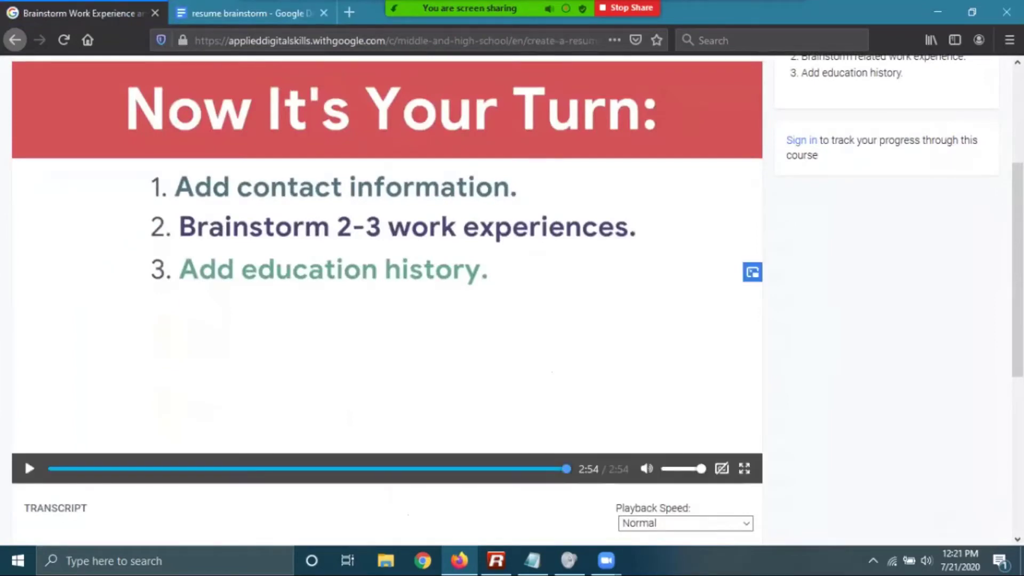
Move on to the Brainstorm Skills and Awards lesson and watch its video
scroll(387, 299, "up", 2)
scroll(387, 299, "down", 3)
scroll(388, 299, "down", 1)
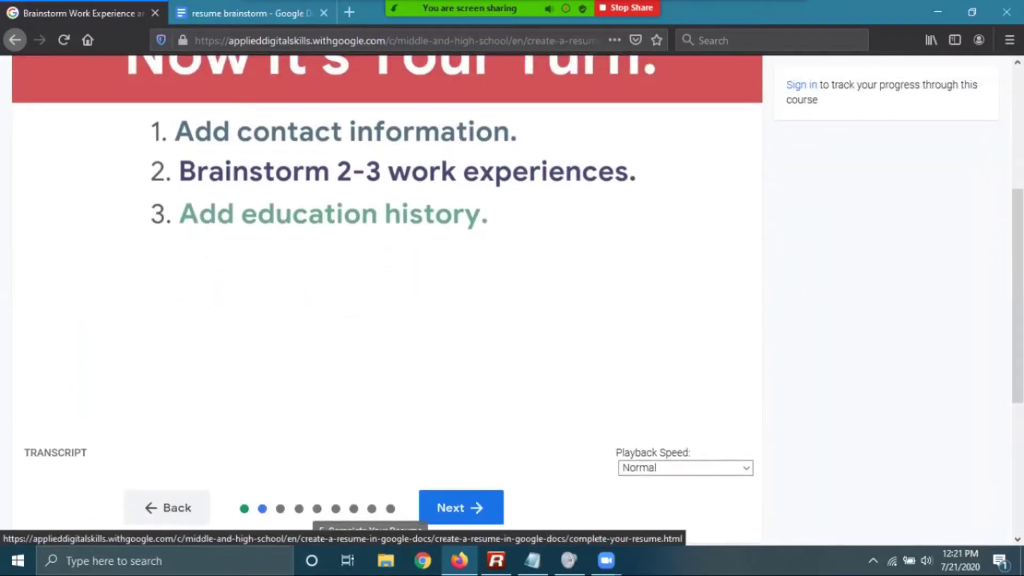
scroll(335, 508, "up", 2)
scroll(335, 501, "down", 2)
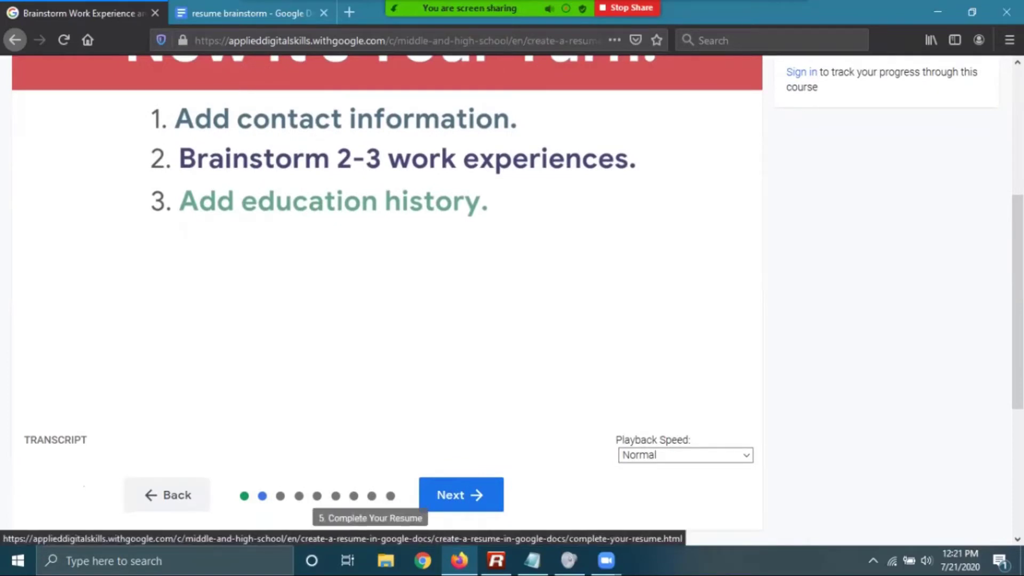
left_click(461, 495)
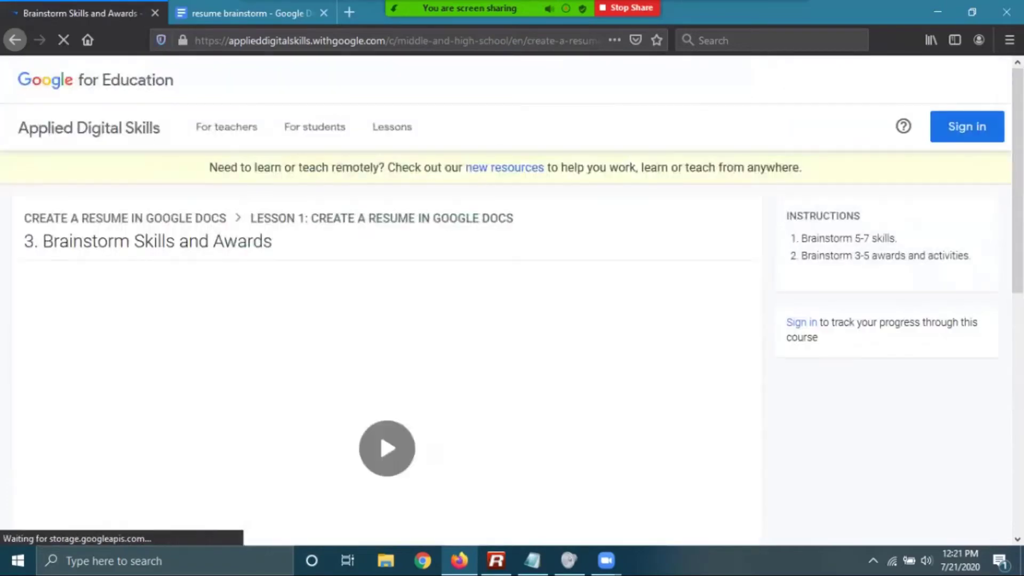
scroll(506, 299, "down", 3)
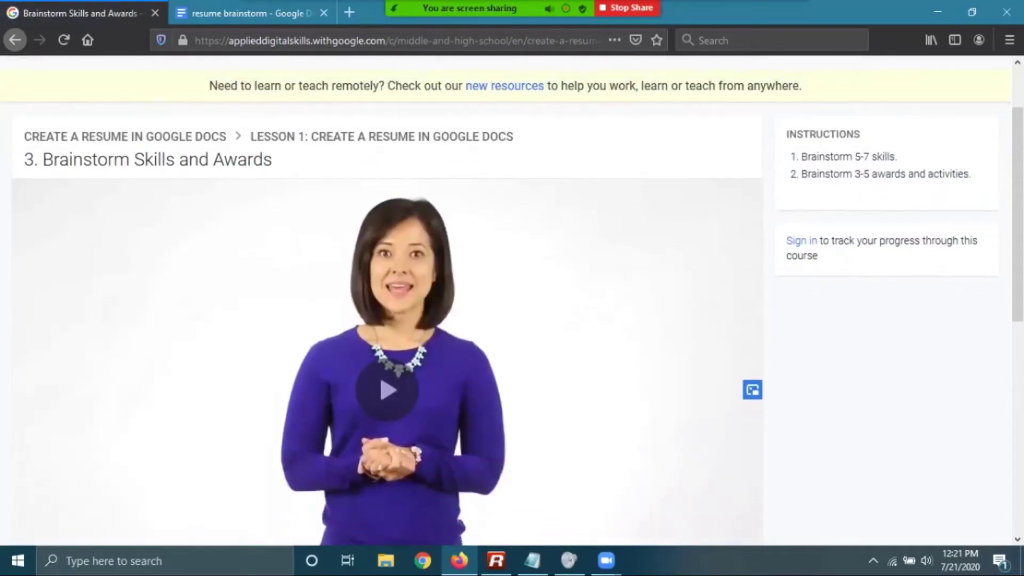
scroll(512, 299, "down", 1)
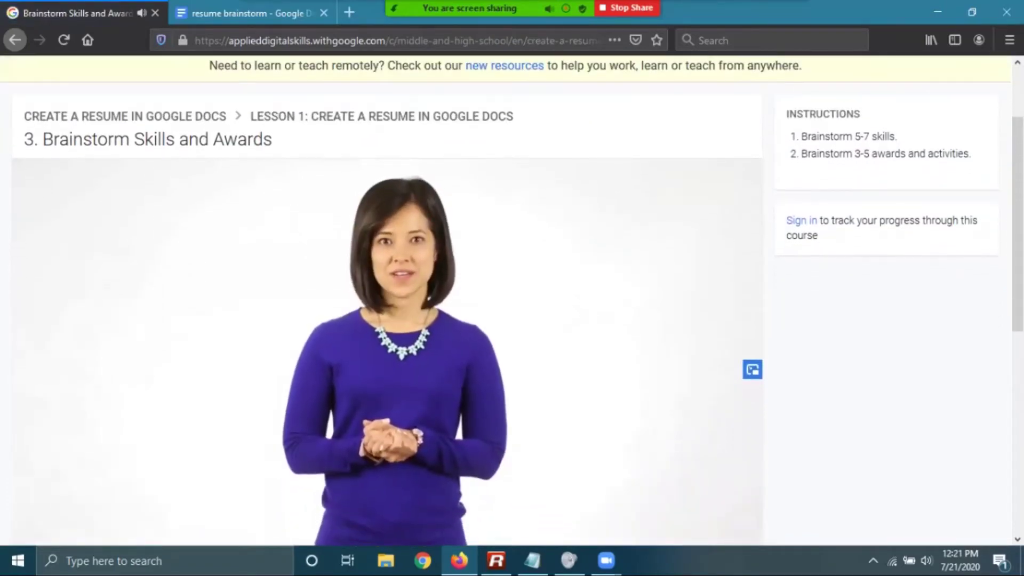
scroll(512, 299, "down", 1)
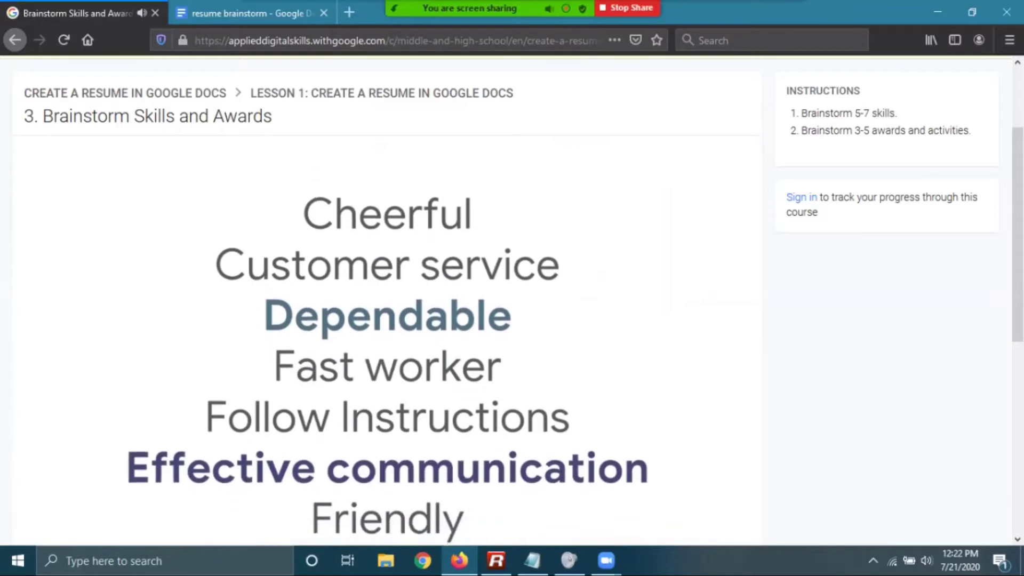
scroll(386, 299, "down", 1)
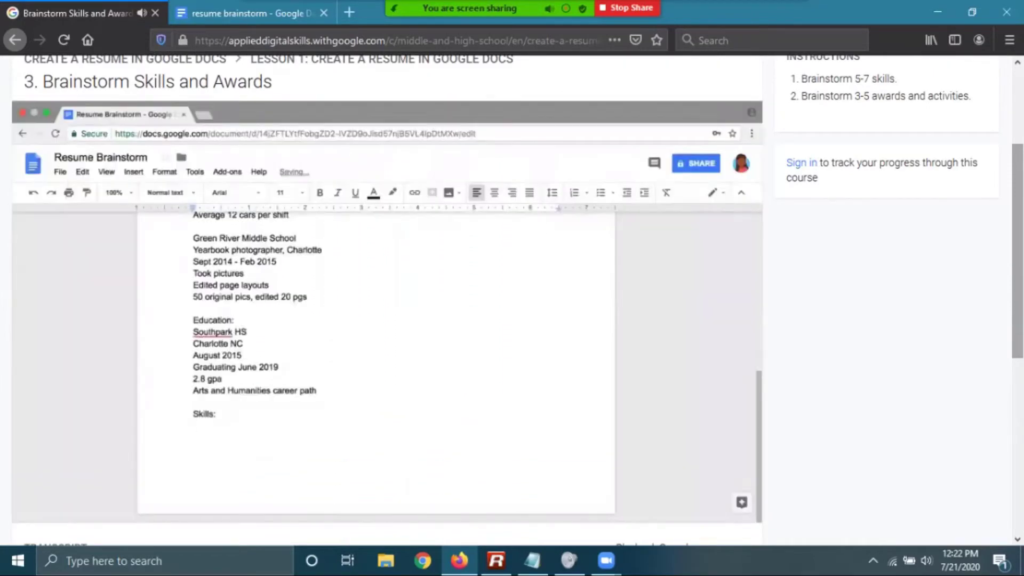
Watch lesson 3's video to 2:46: brainstorm 5-7 skills and 3-5 awards and activities
scroll(512, 299, "down", 1)
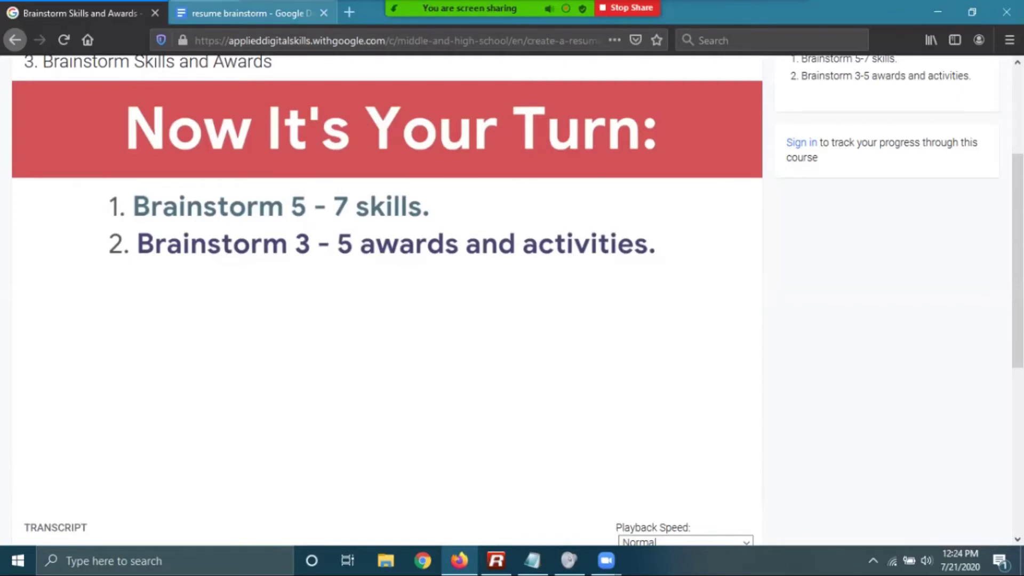
Add a 'Skills:' heading below GPA: 2.5 in the brainstorm, then open a blank browser tab
left_click(245, 13)
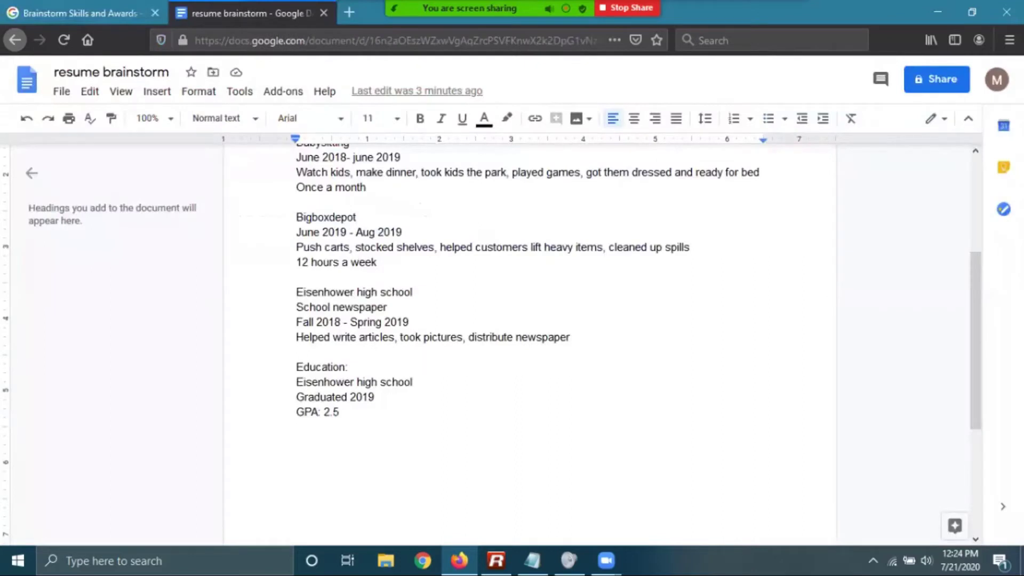
left_click_drag(571, 337, 297, 322)
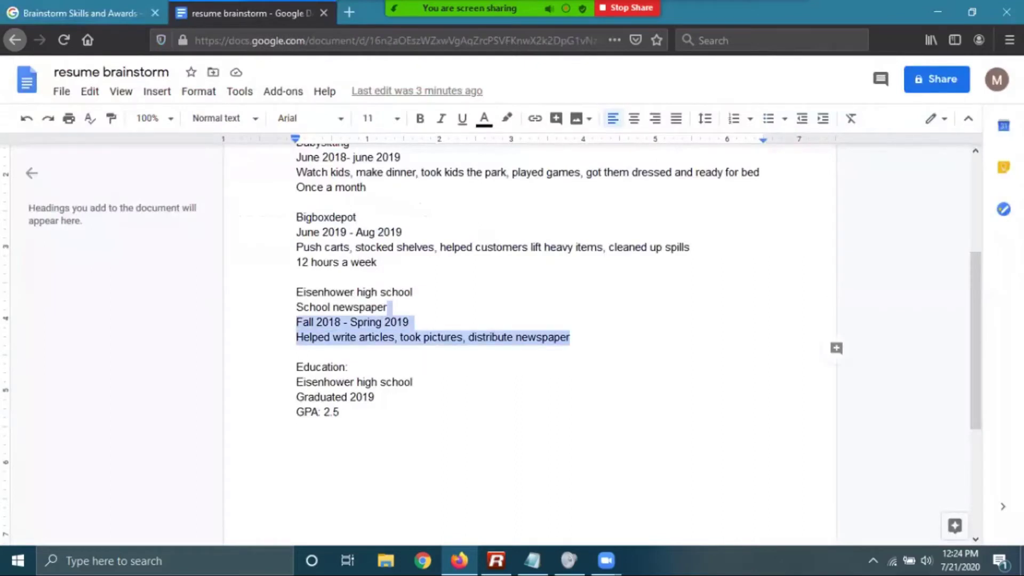
left_click(296, 276)
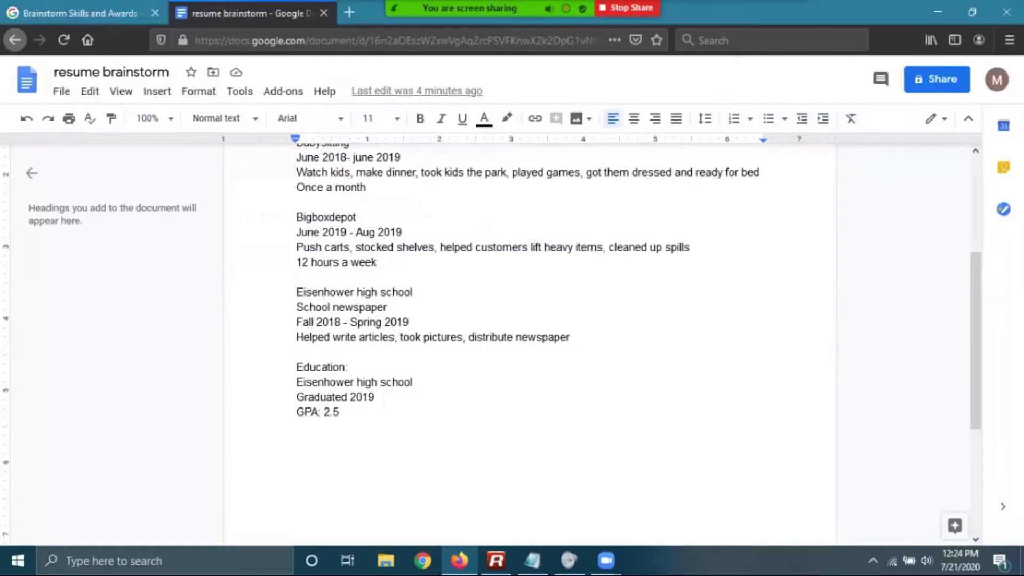
scroll(528, 341, "up", 1)
scroll(528, 342, "down", 2)
left_click(297, 376)
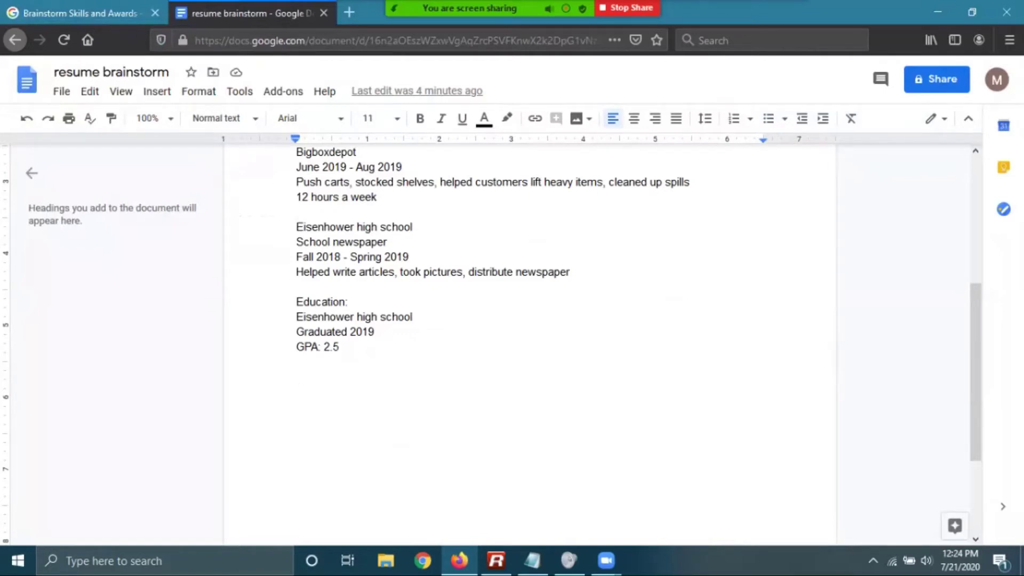
type("SKill")
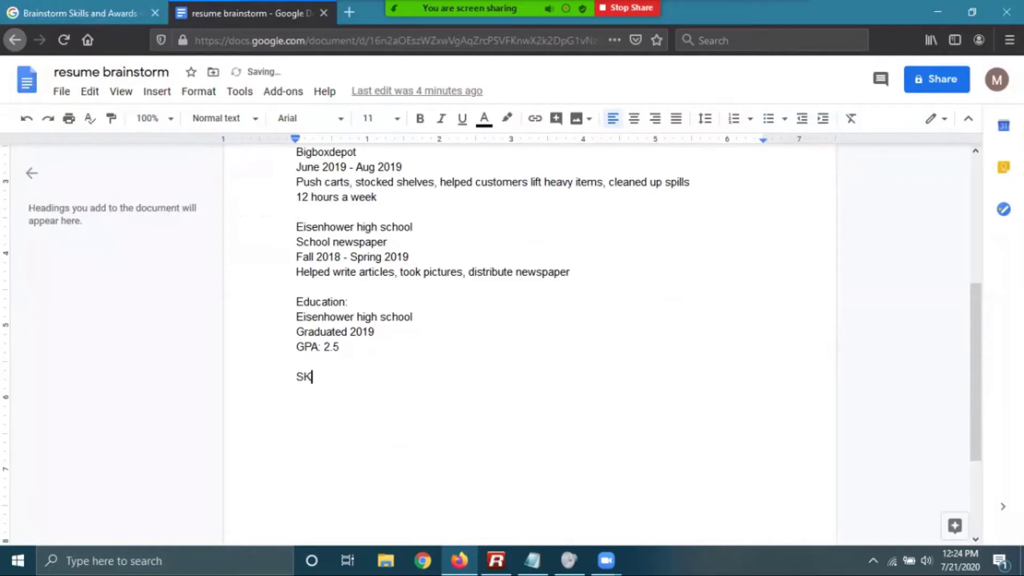
key("BackSpace")
key("BackSpace")
key("BackSpace")
key("BackSpace")
type("k")
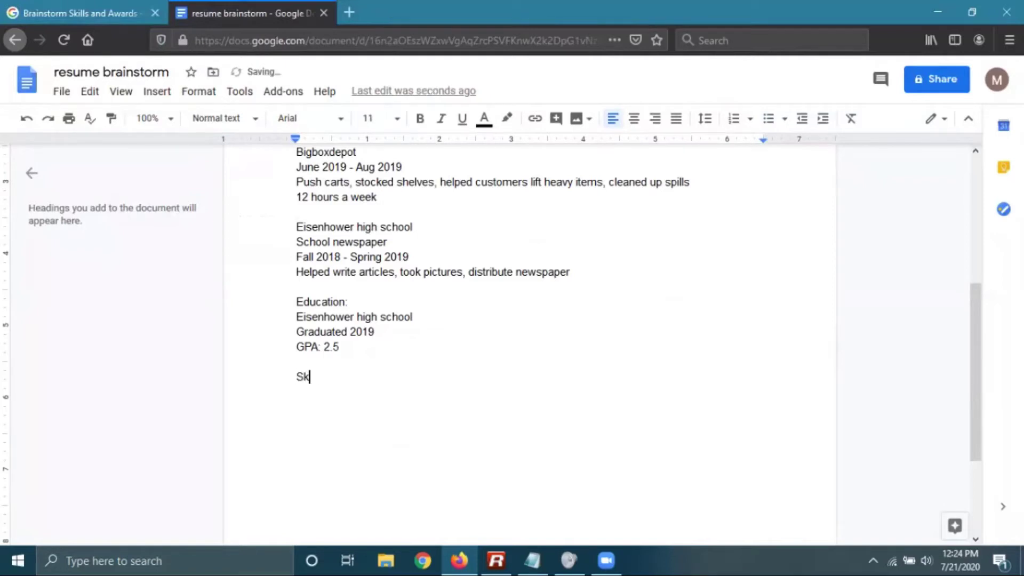
type("ills:")
key("Return")
left_click(349, 13)
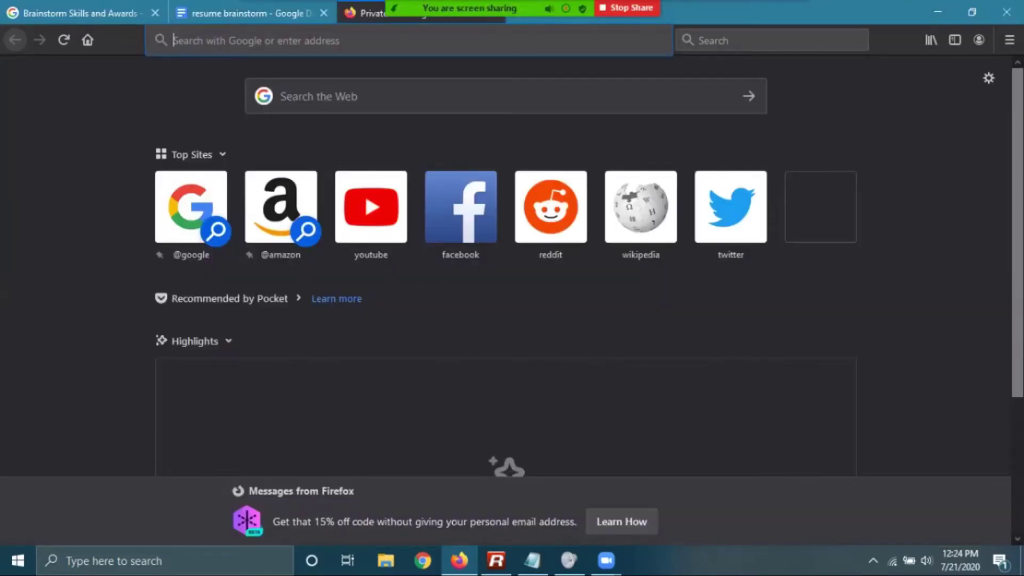
Search Google for 'resume skills examples', skim the soft-skill results, and return to the brainstorm document
type("resume")
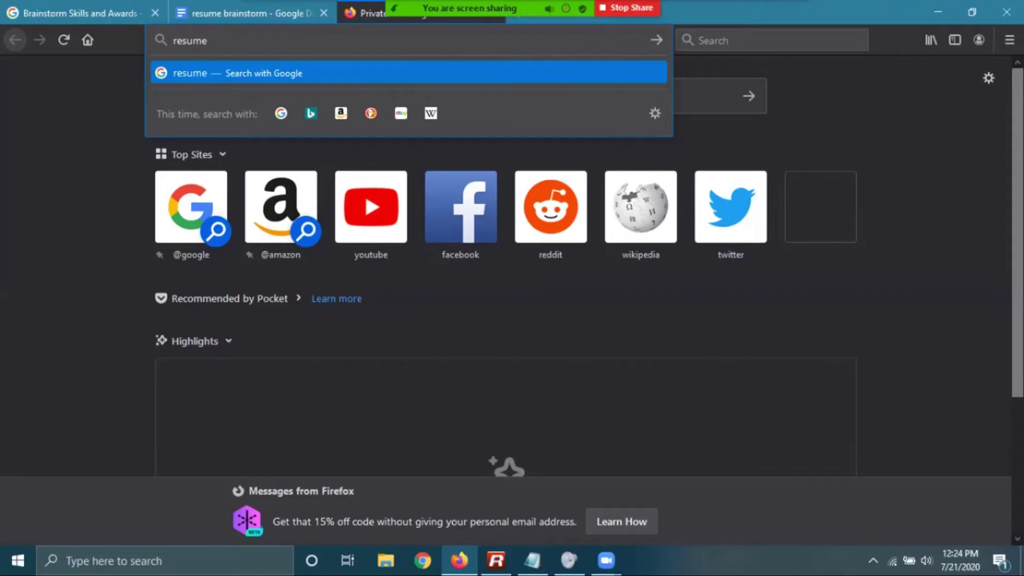
type(" skills examples")
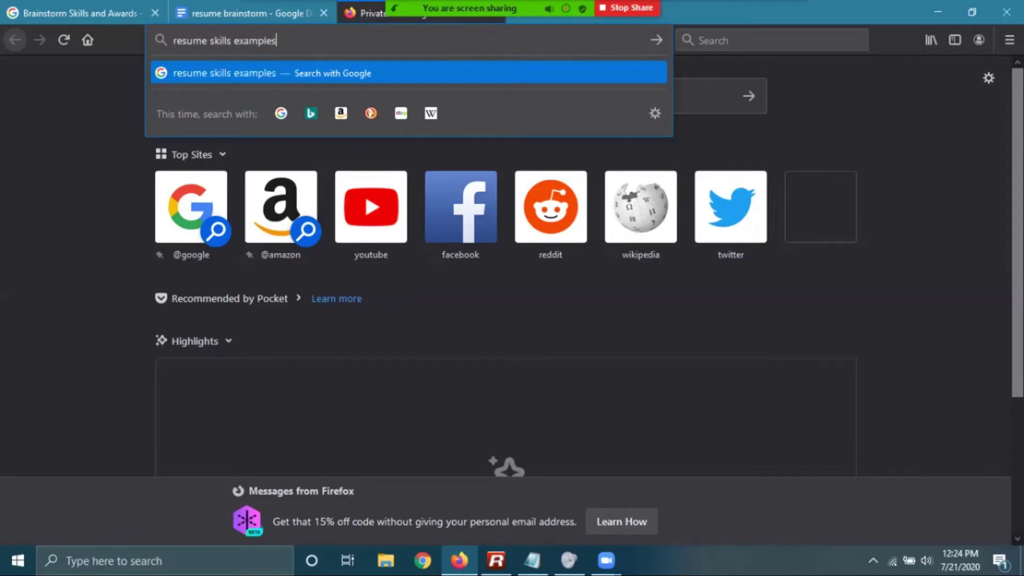
key("Return")
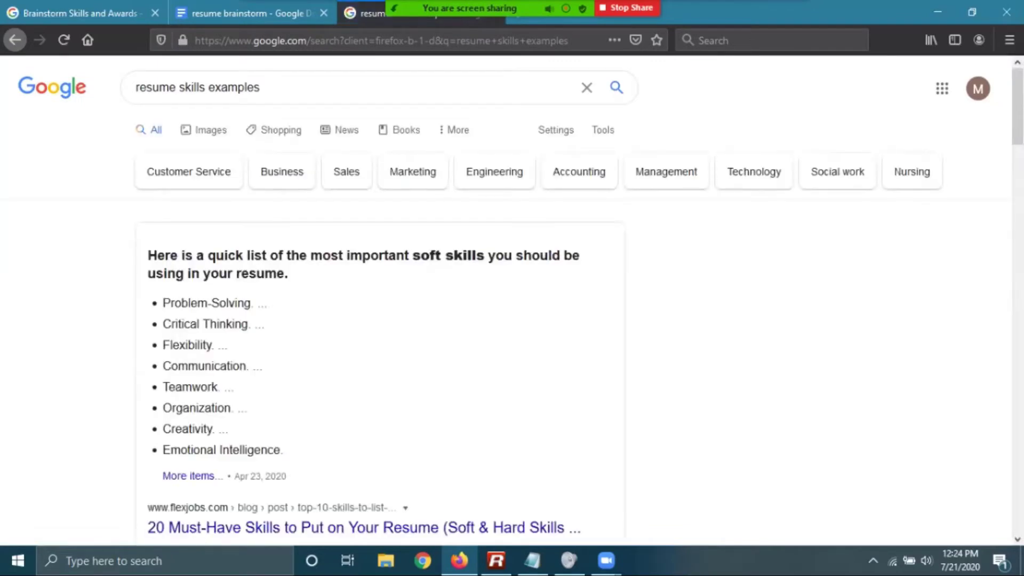
scroll(512, 304, "down", 3)
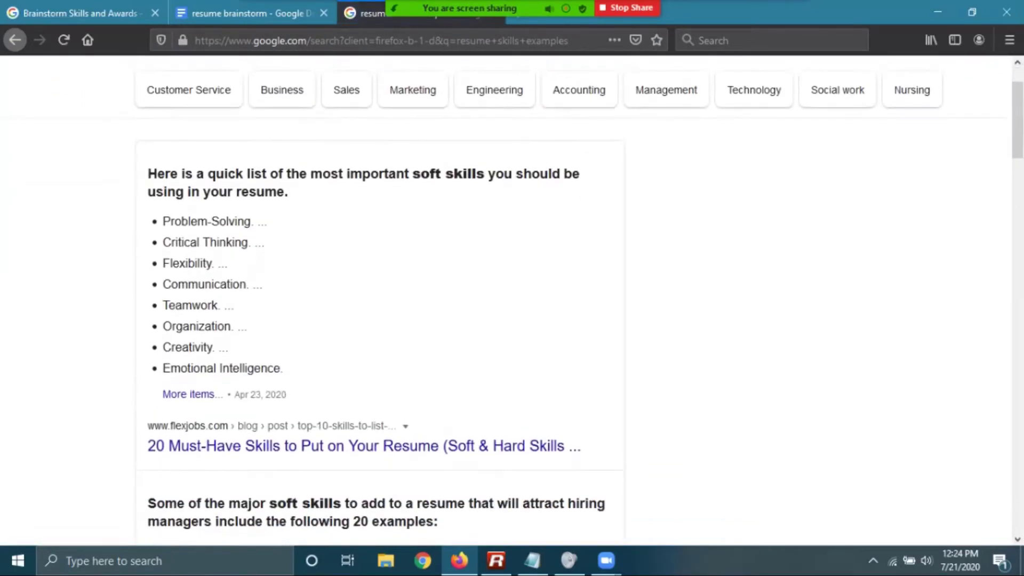
scroll(512, 304, "down", 5)
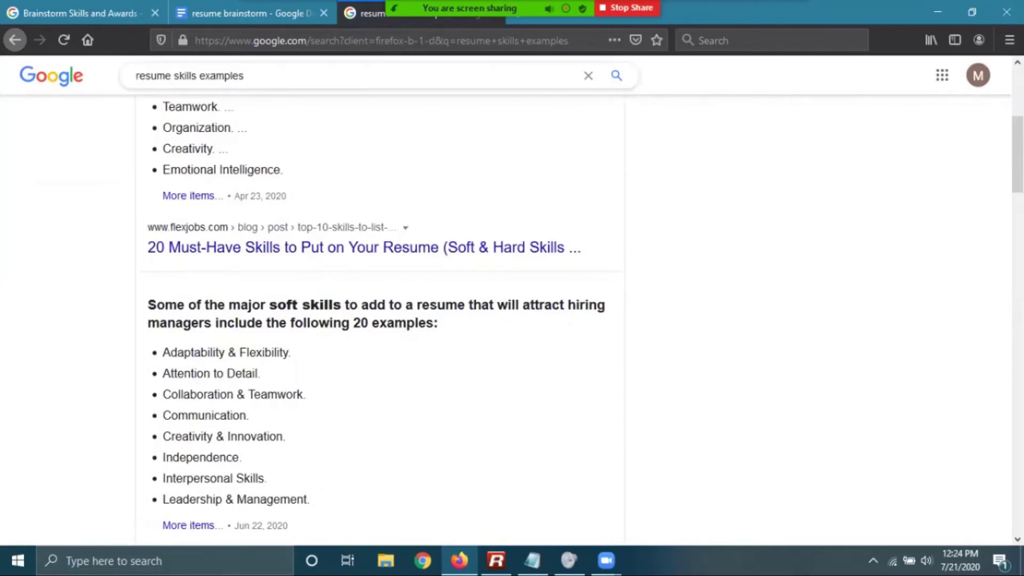
mouse_move(469, 8)
left_click(307, 18)
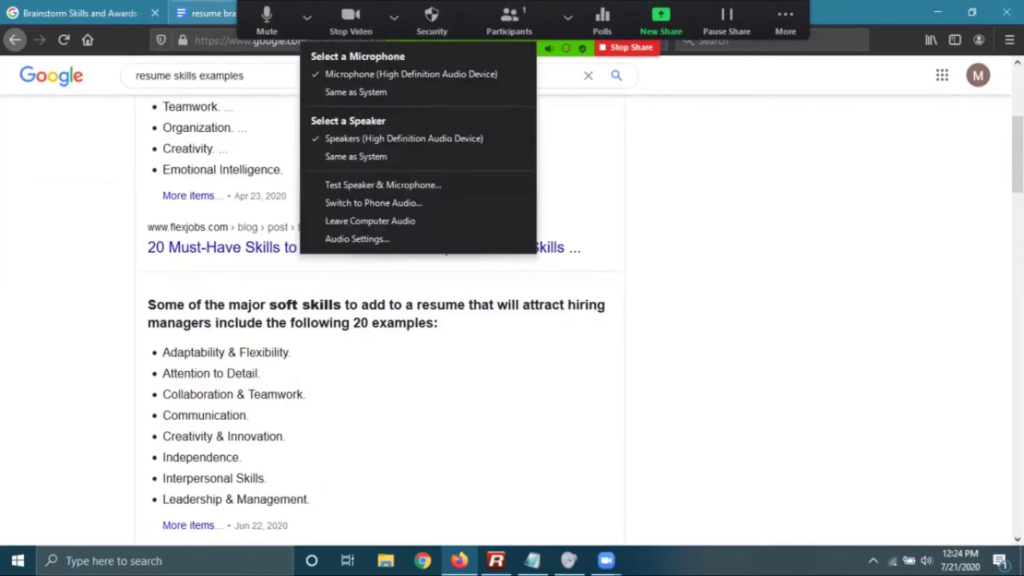
left_click(211, 13)
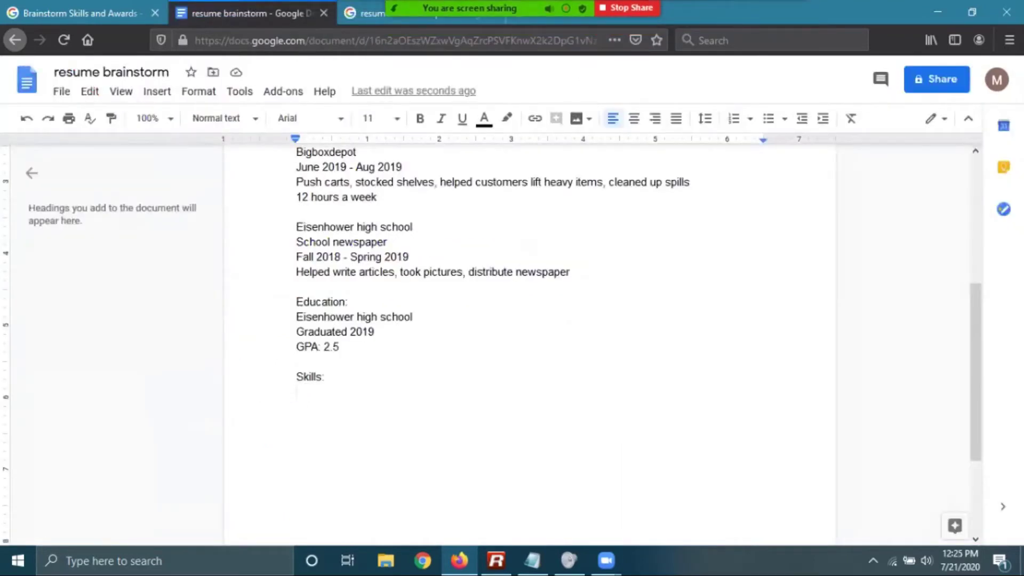
Under Skills:, list Hard worker, Fast learner and Positive Attitude on separate lines
type("Hard workers")
key("BackSpace")
key("Return")
type("Fast learner")
key("Return")
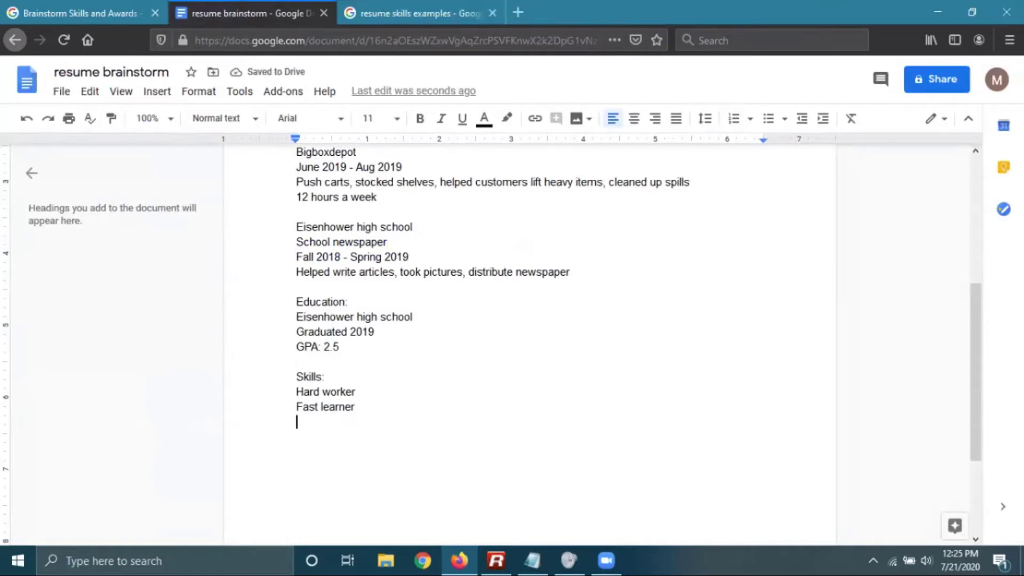
type("Posit")
key("BackSpace")
type("tive Attitude")
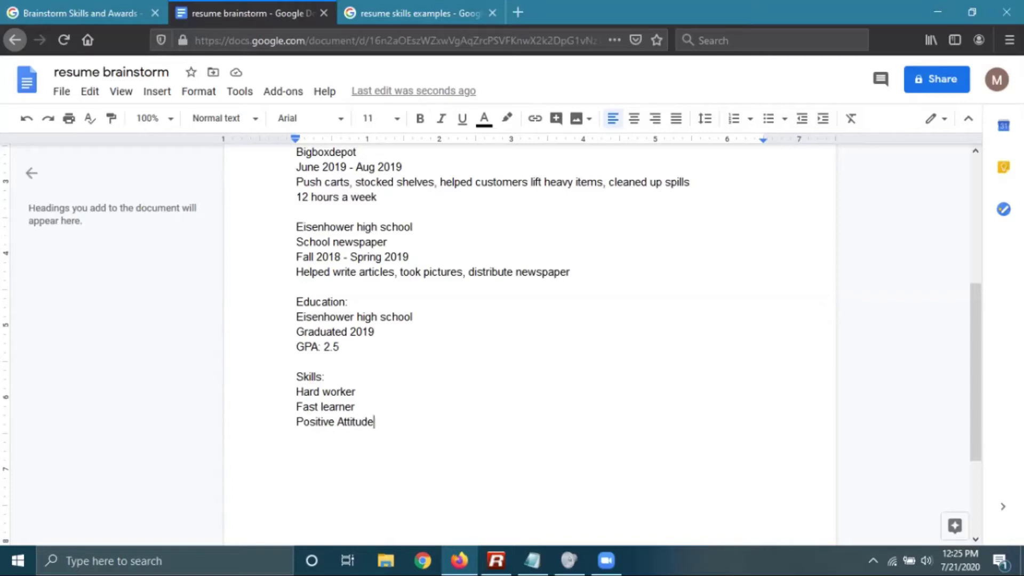
key("Return")
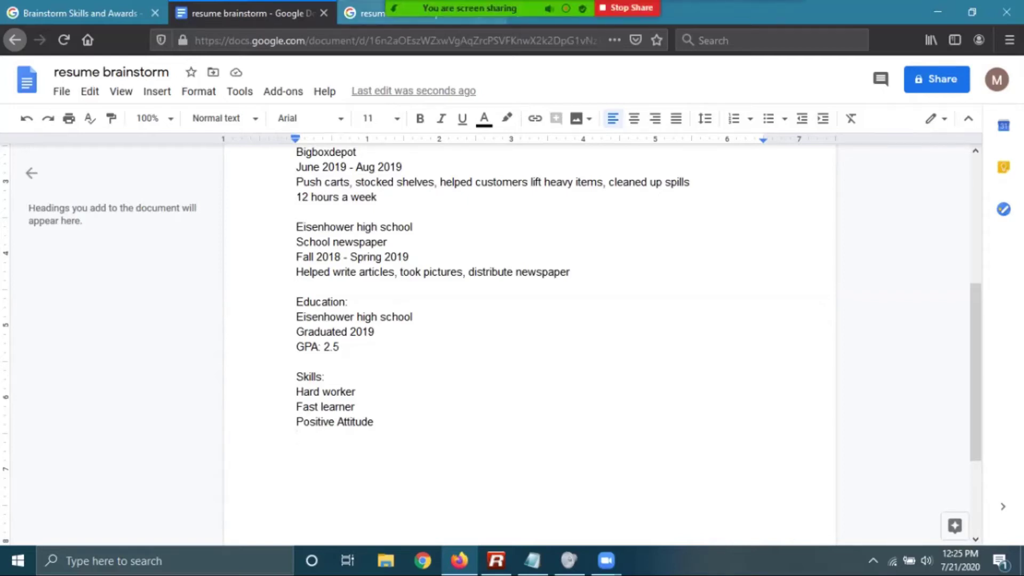
After rechecking the search results, add Attention to Details followed by a blank line
key("ctrl+Tab")
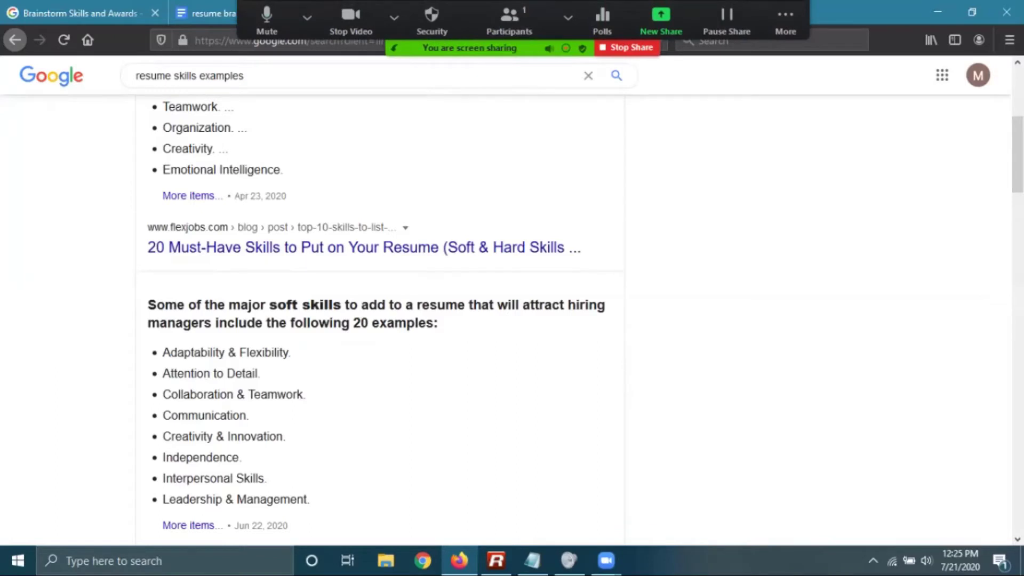
key("ctrl+shift+Tab")
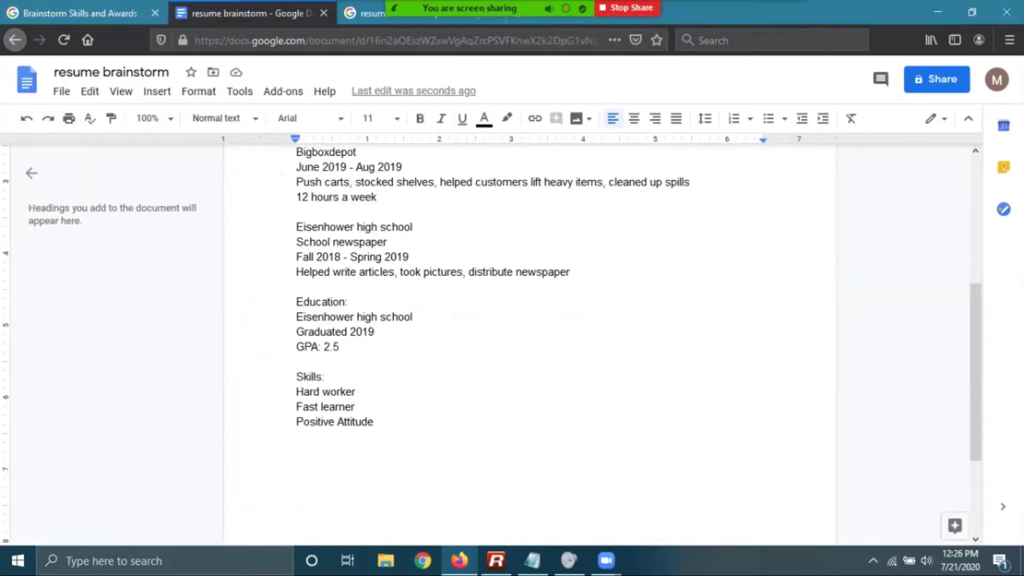
key("Return")
type("Attention to Details")
key("Return")
key("Return")
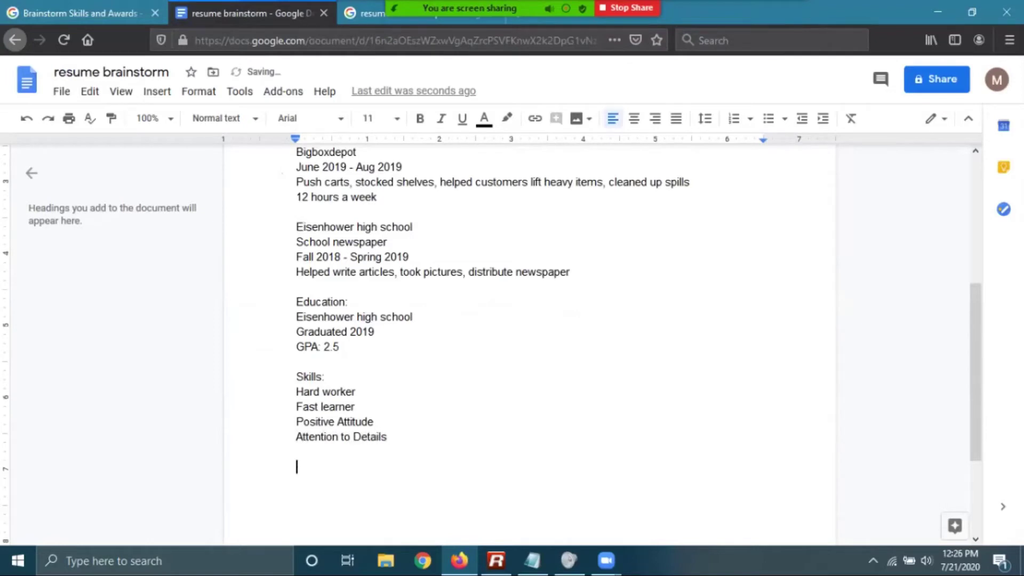
Add an 'Awards and Activities:' heading listing Employee of the week and Student of the week
type("Awards and A")
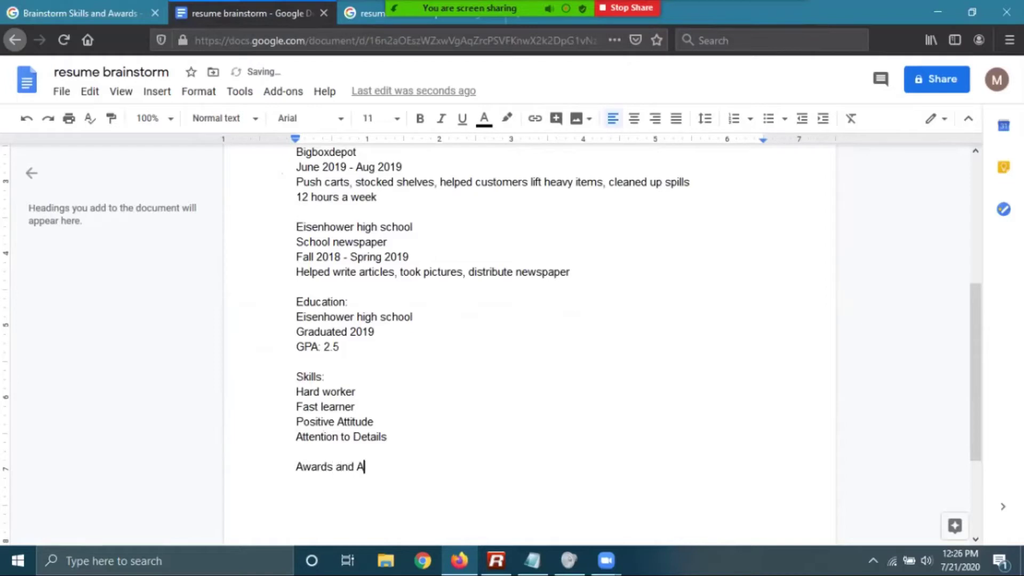
type("ctivities:")
key("Return")
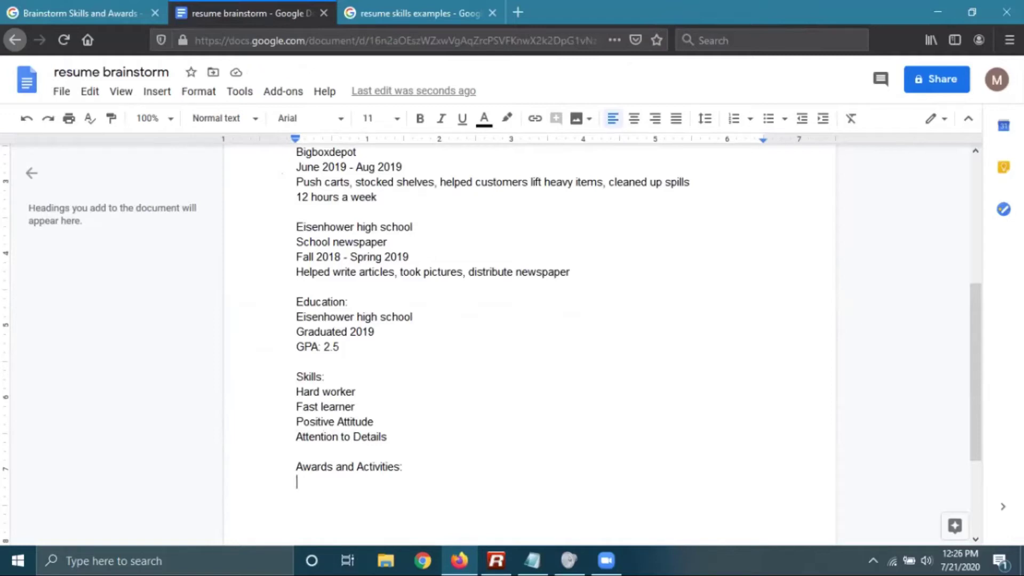
type("Employee ")
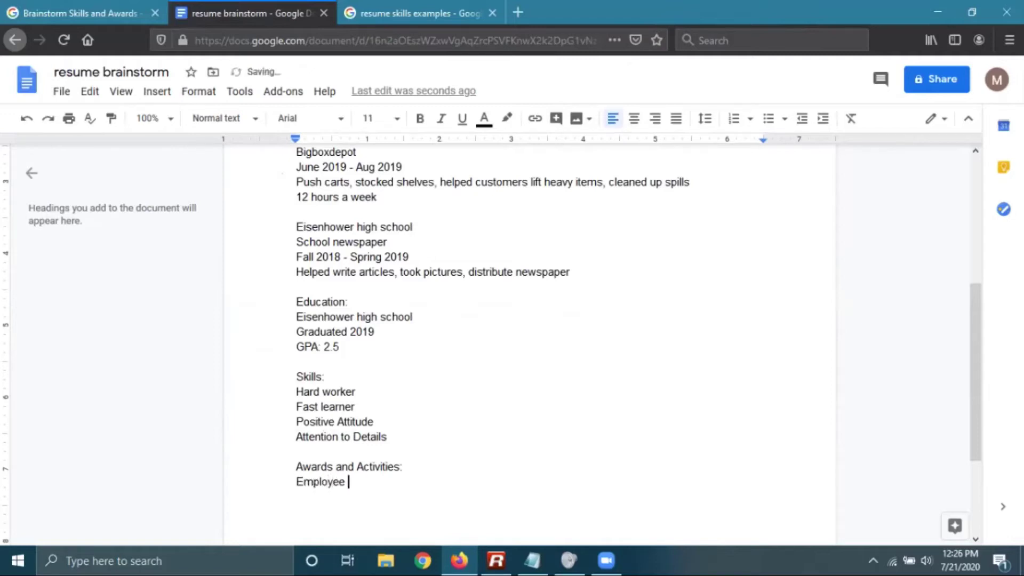
type("of the week")
key("Return")
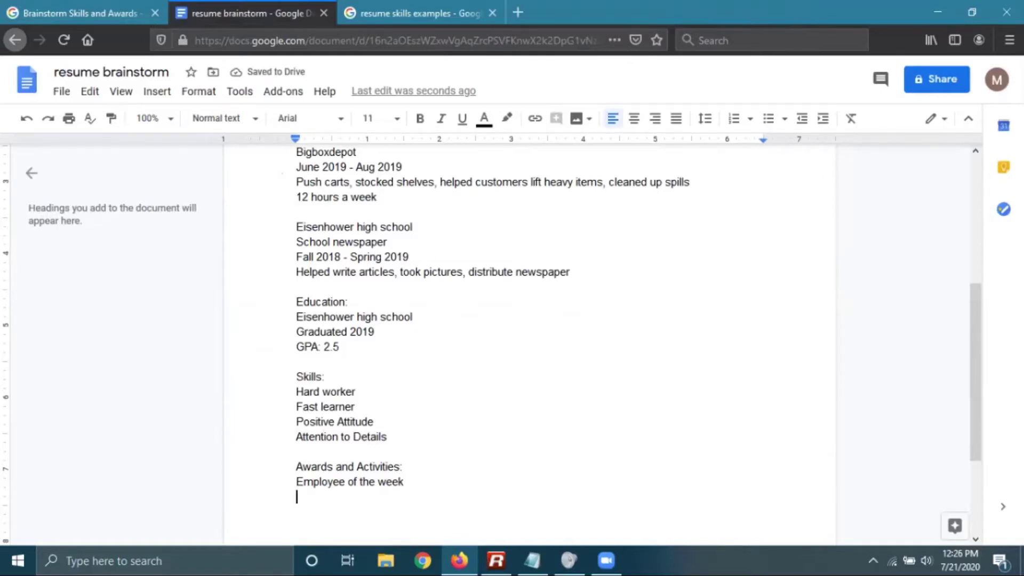
type("St")
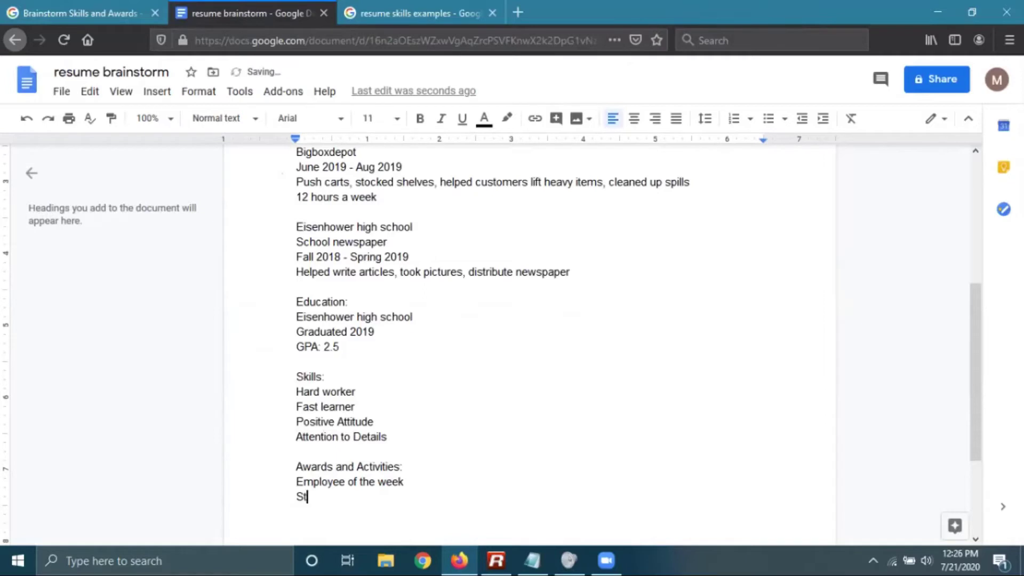
type("udent of the week")
key("Return")
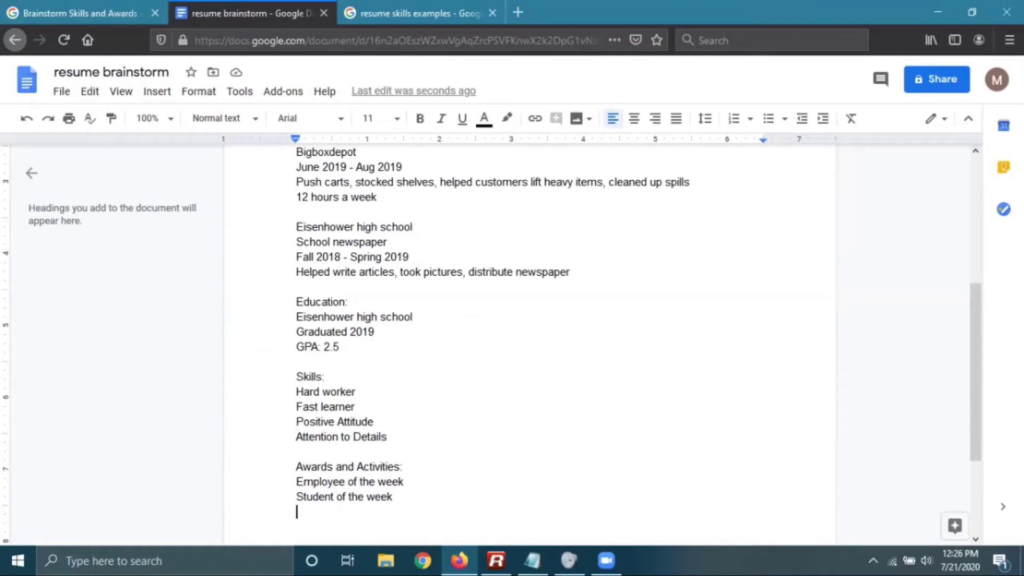
Add Class debate team winner, Mathlete and Varsity Soccer Team to the awards list
type("De")
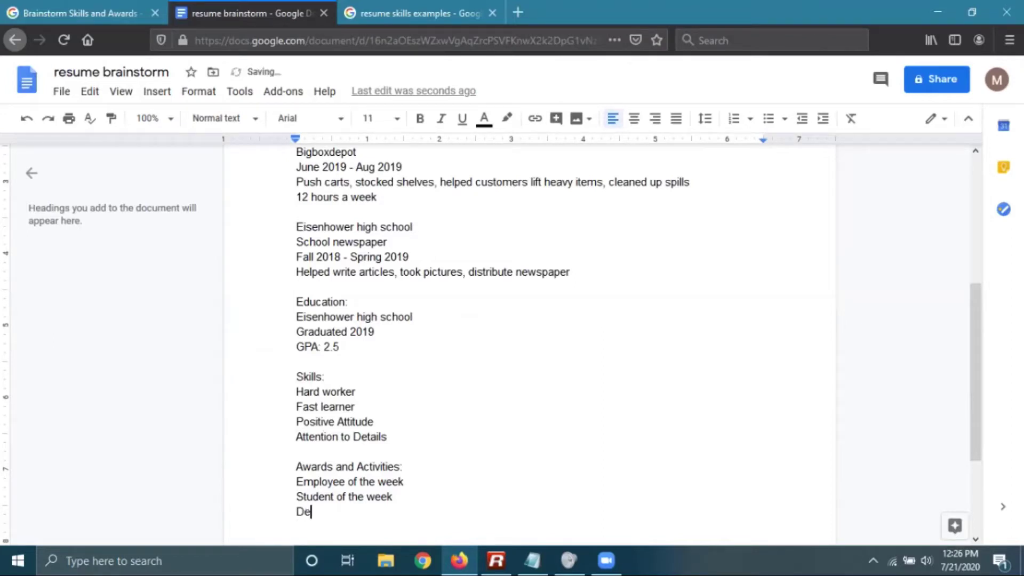
type("bate Team Winnder")
key("BackSpace")
key("BackSpace")
key("BackSpace")
key("BackSpace")
key("BackSpace")
key("BackSpace")
key("BackSpace")
key("BackSpace")
key("BackSpace")
key("BackSpace")
key("BackSpace")
key("BackSpace")
key("BackSpace")
key("BackSpace")
key("BackSpace")
key("BackSpace")
key("BackSpace")
key("BackSpace")
key("BackSpace")
type("School")
key("BackSpace")
key("BackSpace")
key("BackSpace")
key("BackSpace")
key("BackSpace")
key("BackSpace")
key("BackSpace")
type("Class debate team winner")
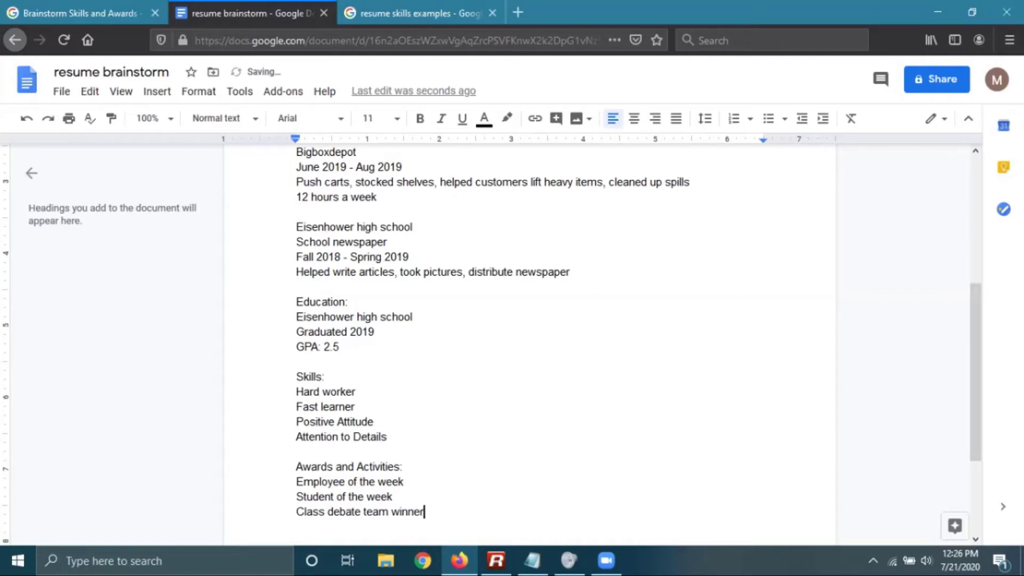
key("Return")
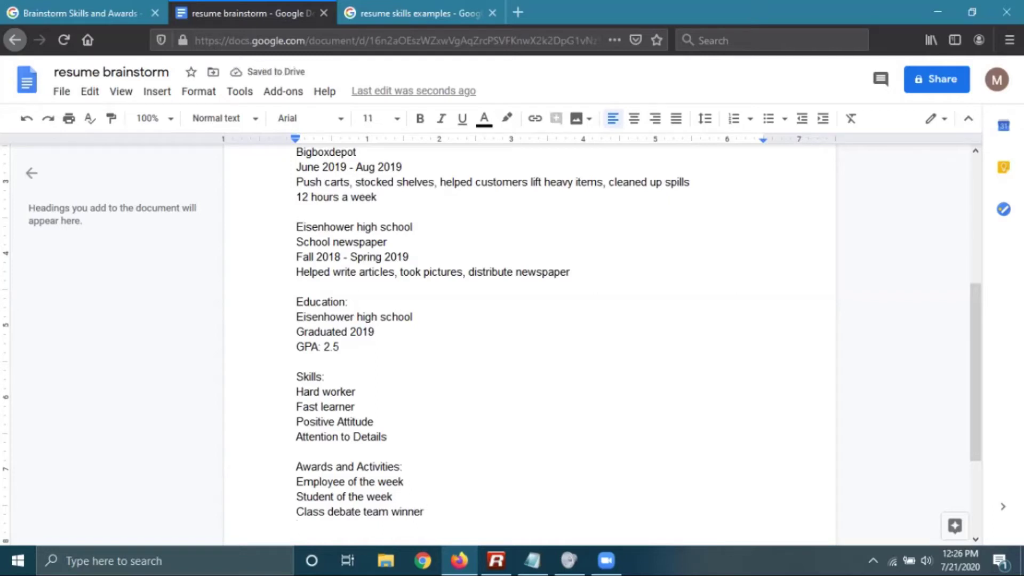
type("Mathlete")
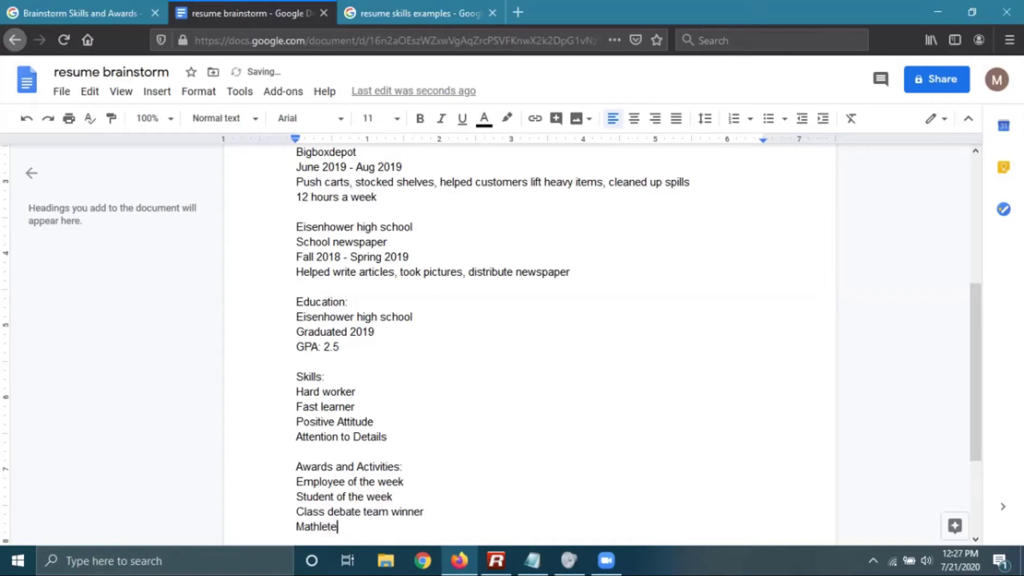
key("Return")
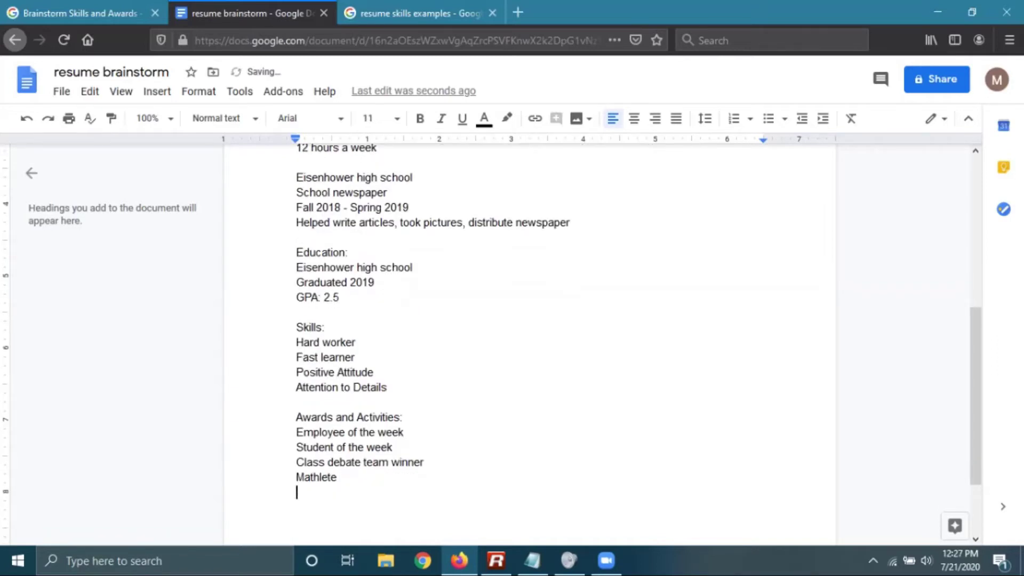
type("Varsity Soccer Team")
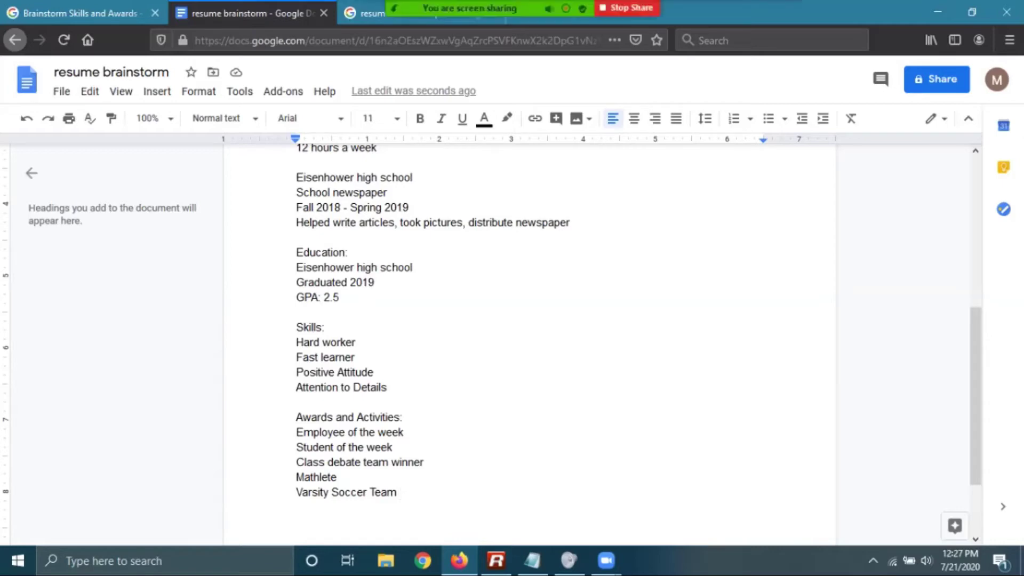
scroll(528, 341, "up", 3)
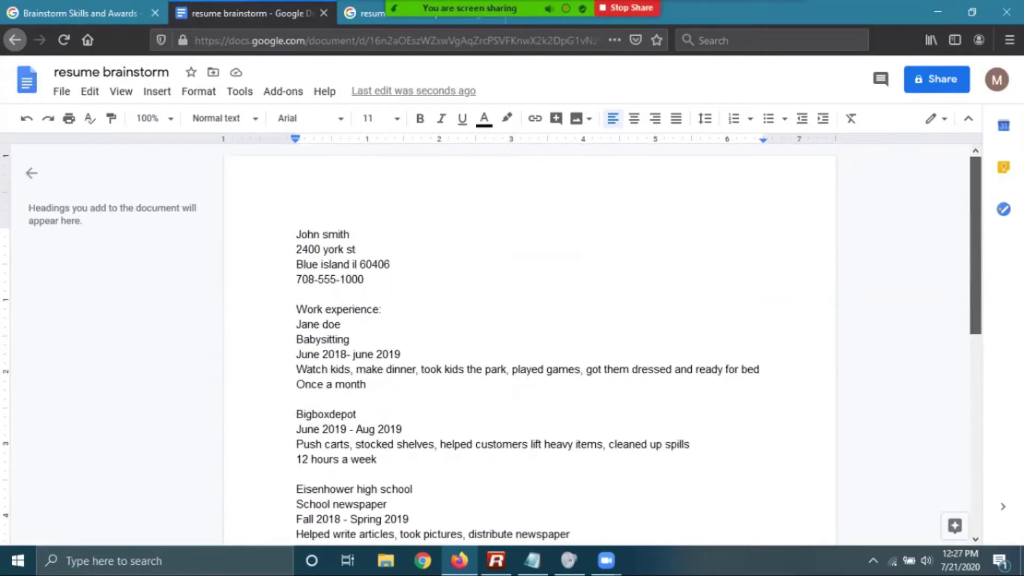
scroll(528, 341, "down", 5)
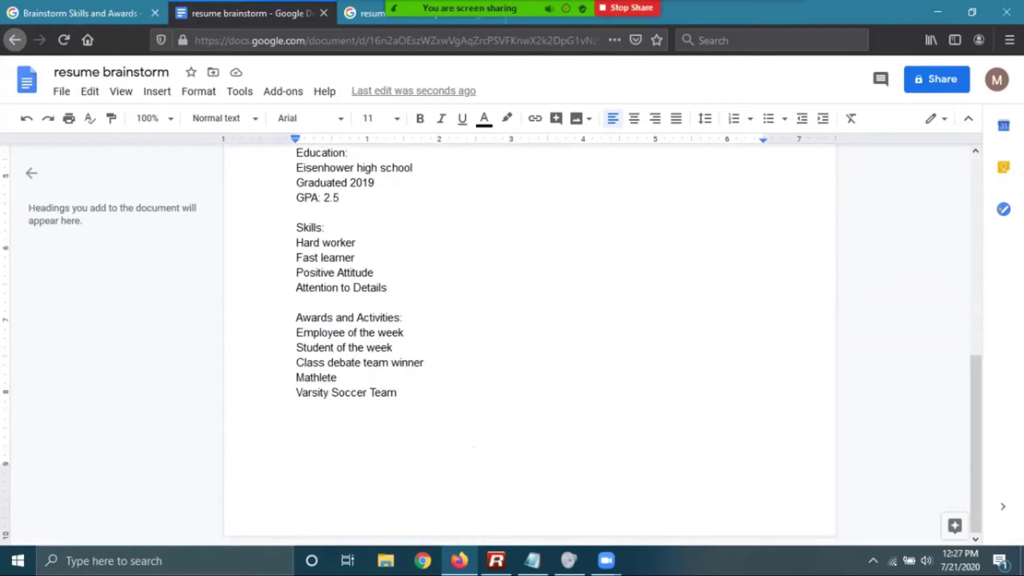
Return to the Brainstorm Skills and Awards lesson and advance to step 4, Write the First Draft
left_click(80, 13)
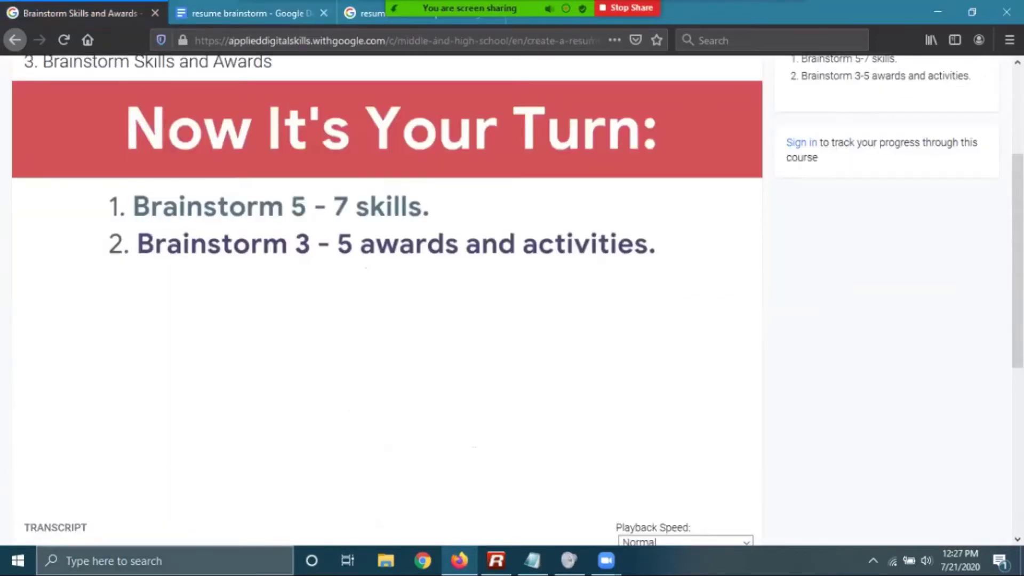
scroll(565, 317, "down", 3)
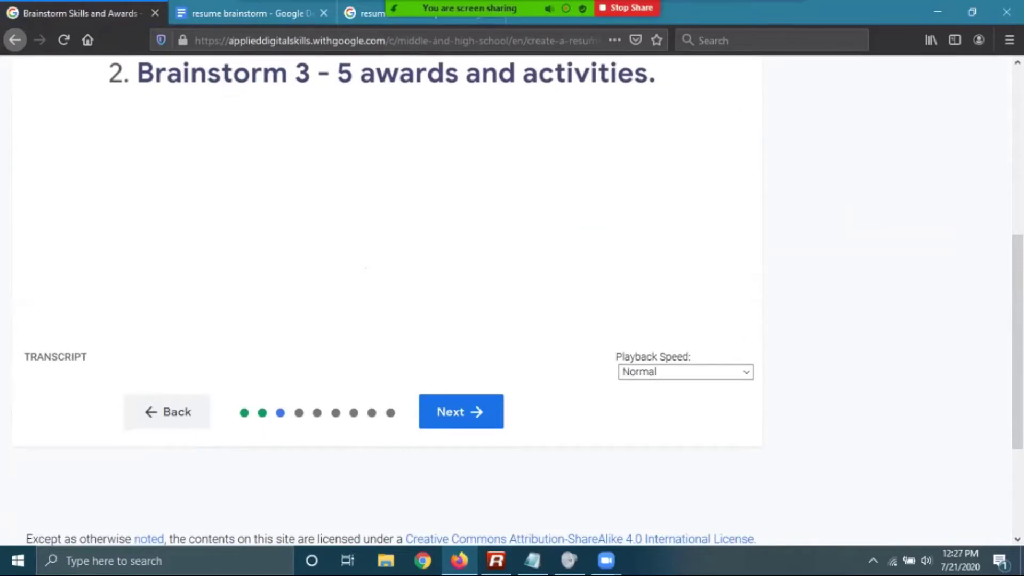
left_click(461, 412)
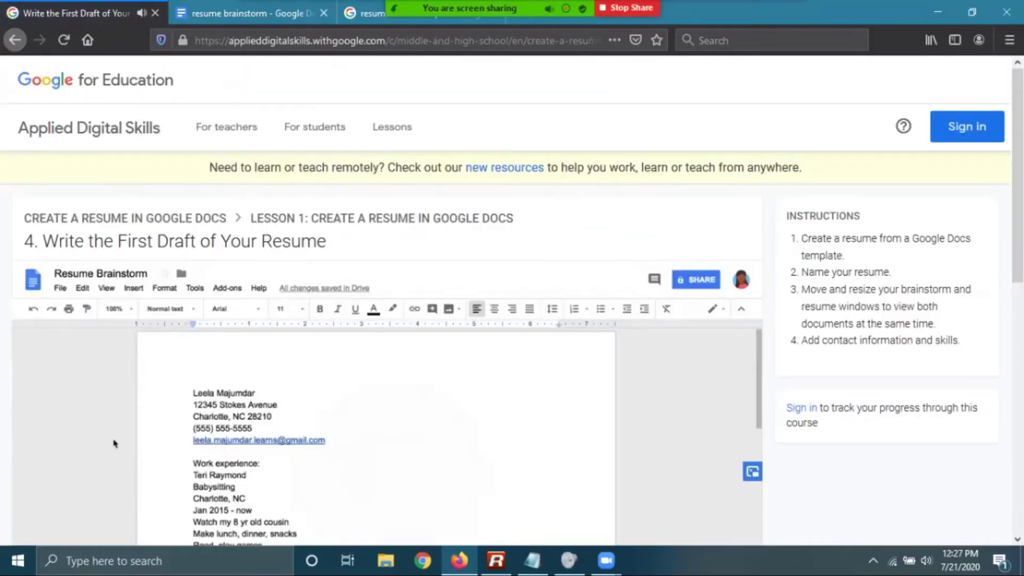
scroll(512, 299, "down", 4)
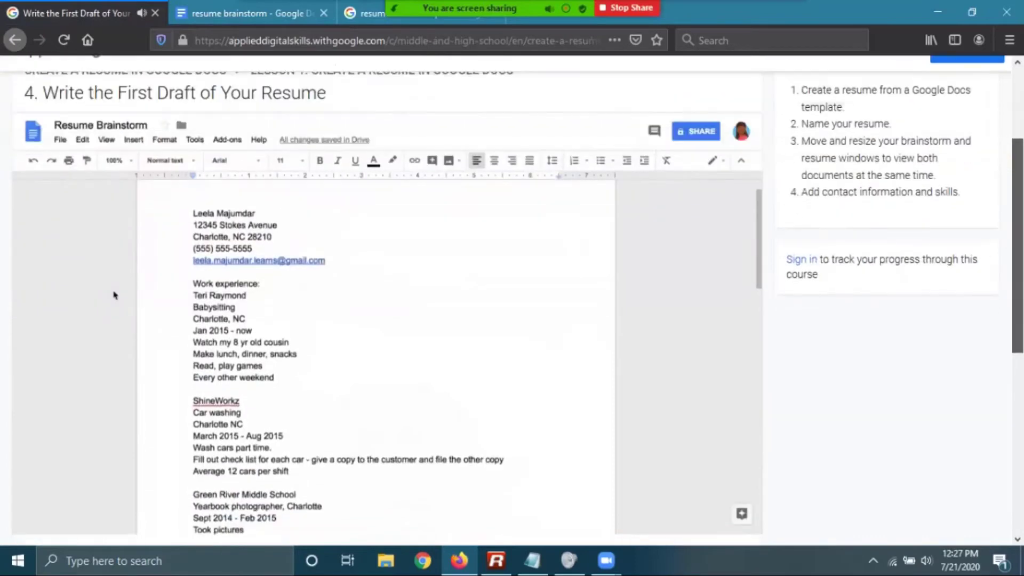
scroll(114, 239, "down", 1)
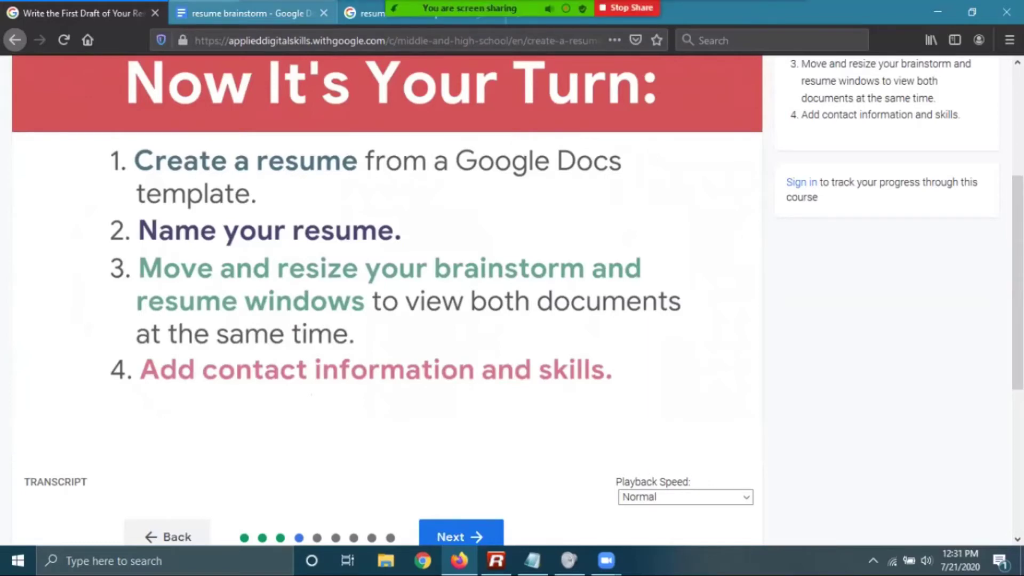
Restore, reposition and widen the browser window, then close the resume skills examples tab
key("ctrl+Tab")
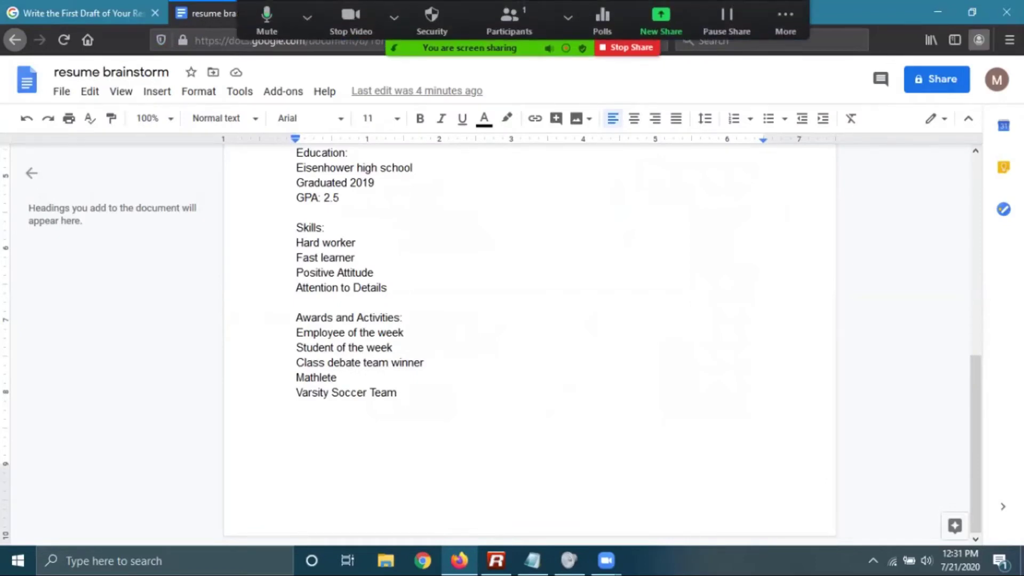
left_click(364, 12)
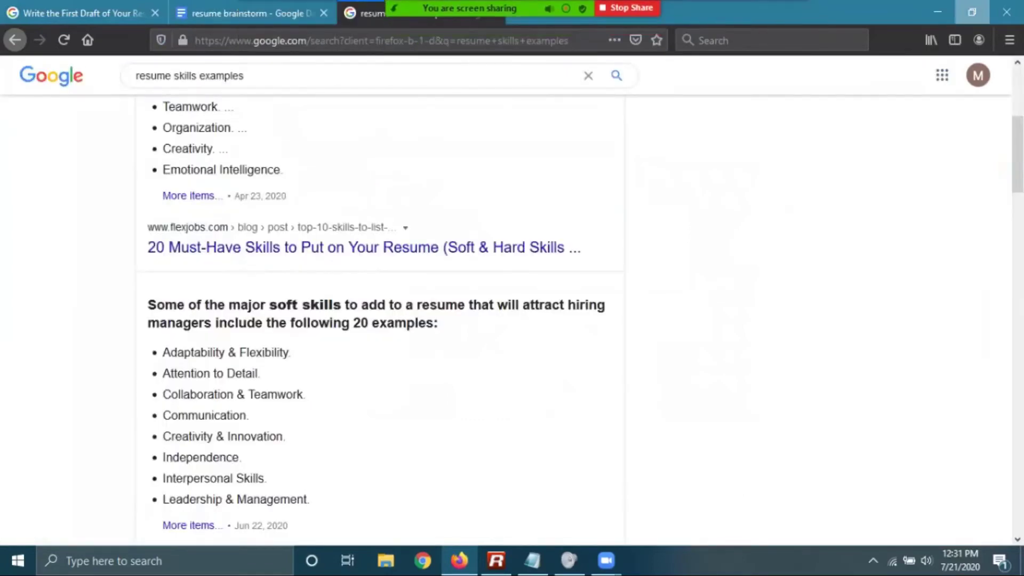
left_click(971, 11)
left_click_drag(699, 4, 474, 55)
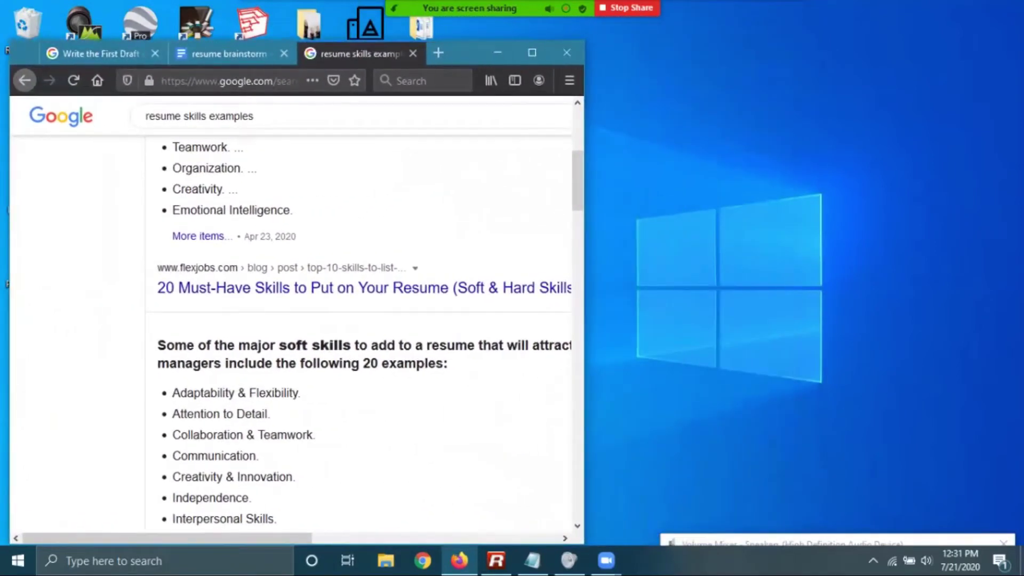
left_click_drag(584, 92, 1019, 91)
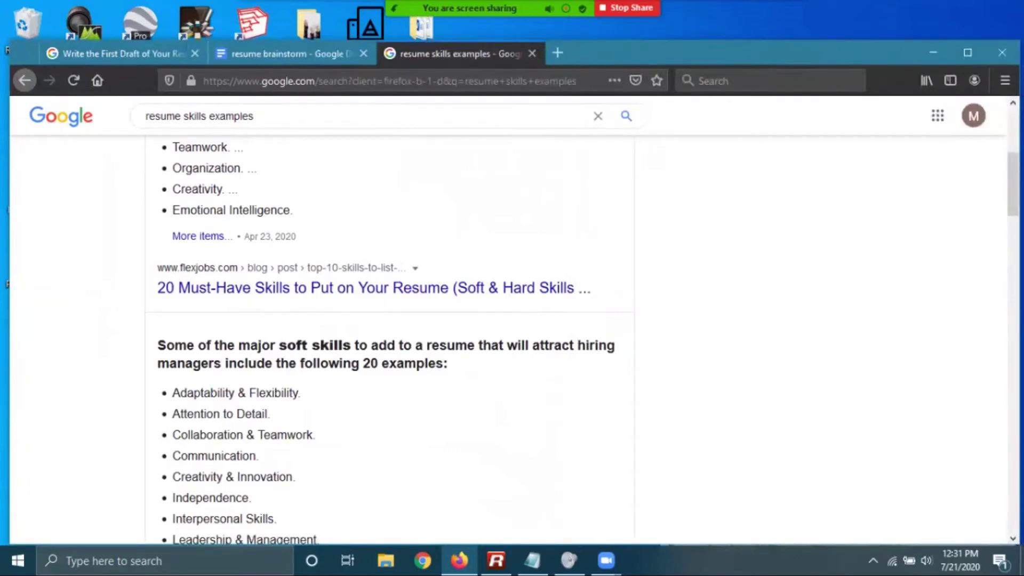
left_click(532, 53)
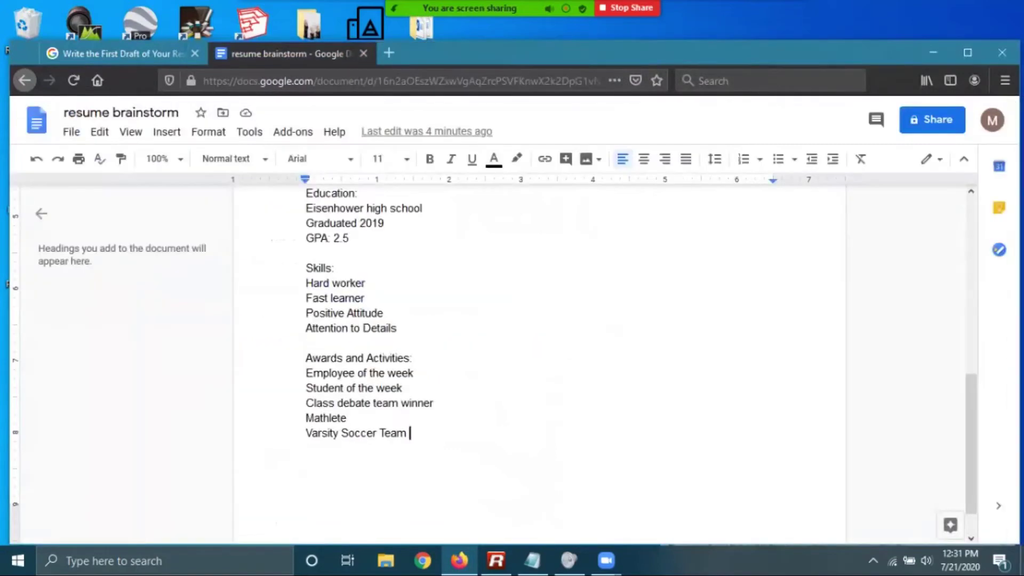
Open the Google Docs template gallery via File > New > From template
scroll(493, 368, "up", 10)
key("alt+shift+f")
key("Down")
key("Down")
key("Right")
key("Right")
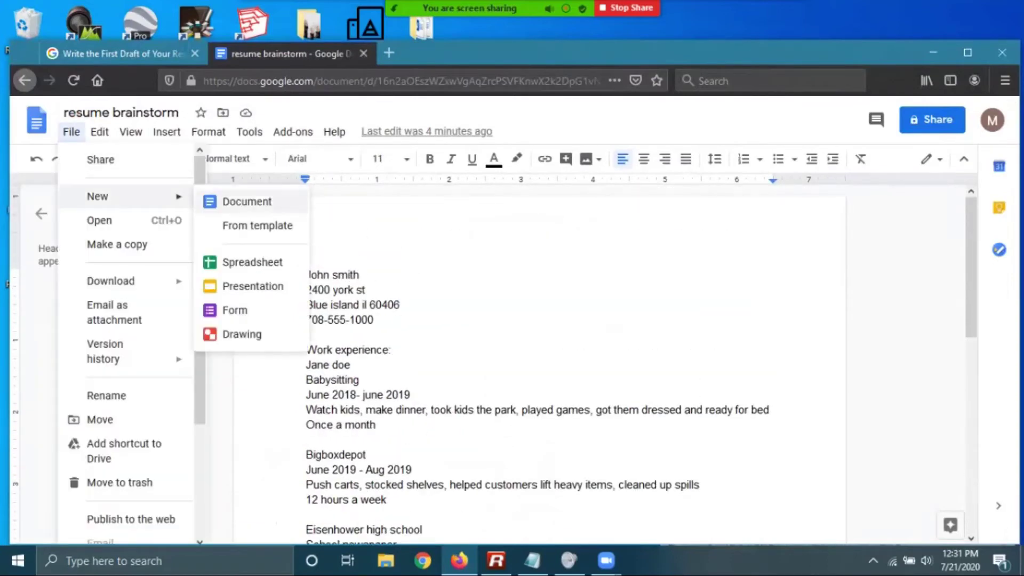
key("Down")
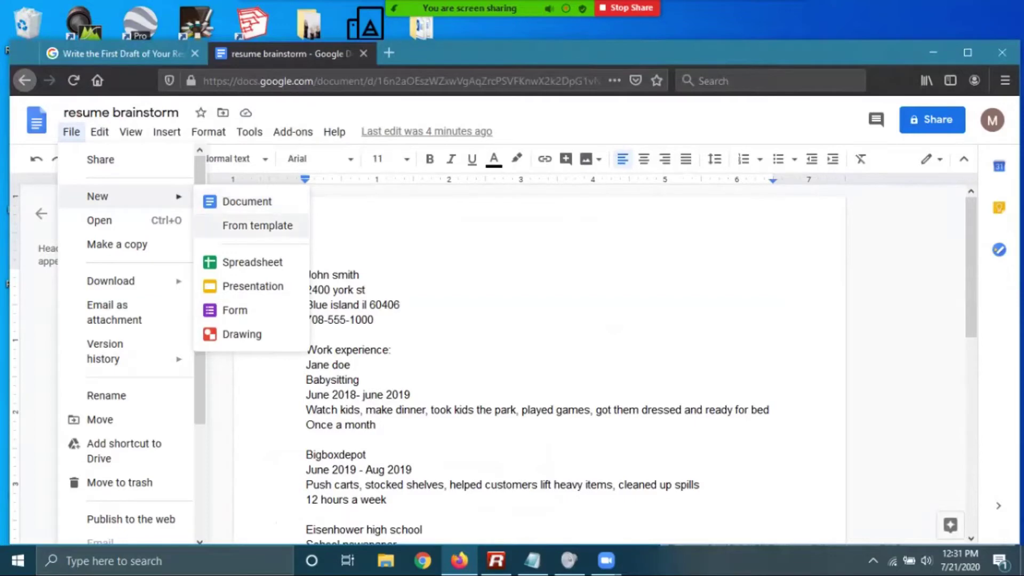
key("Return")
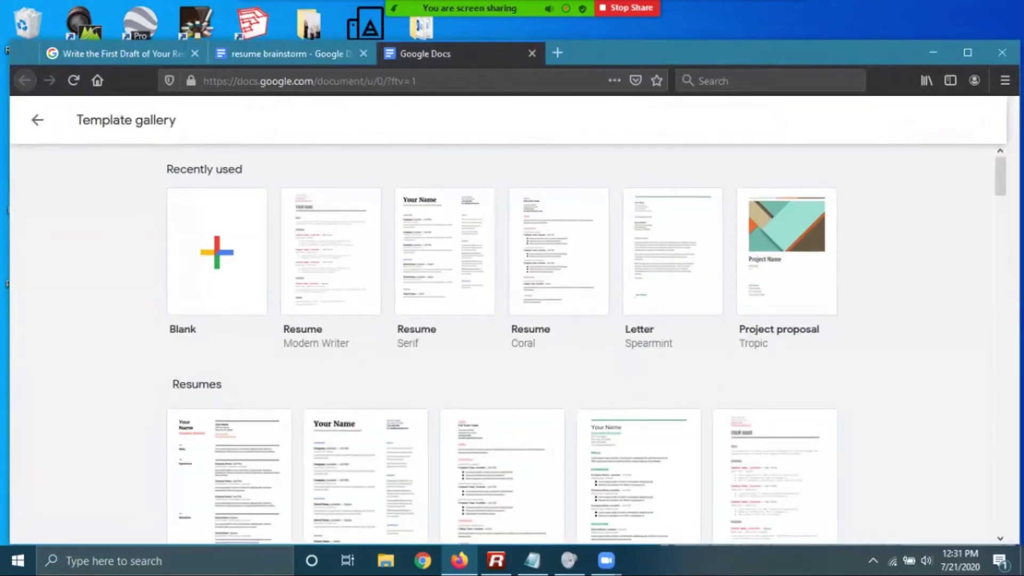
Browse the recent resume templates and create a new document from Resume Coral
key("Down")
key("Down")
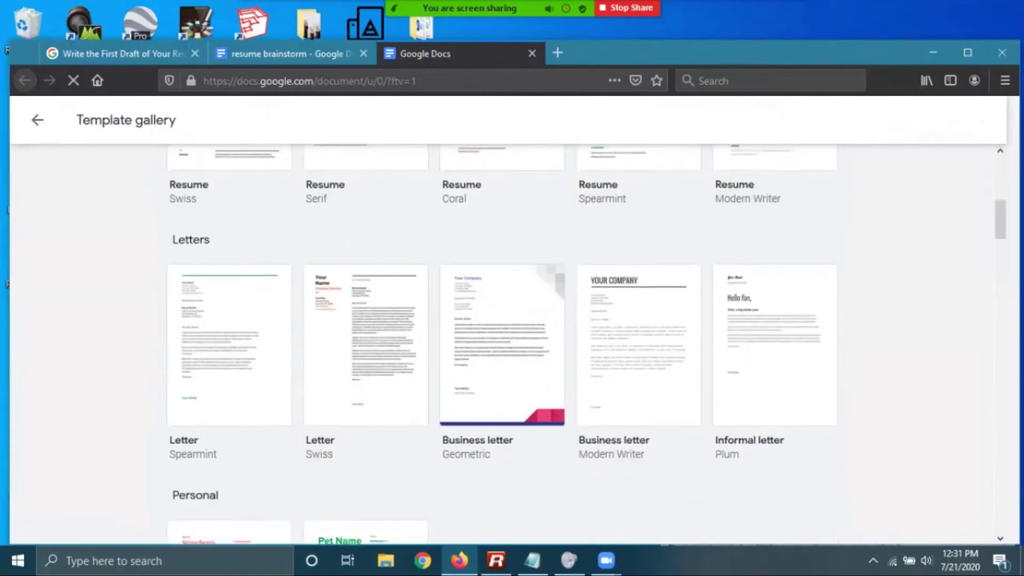
key("Right")
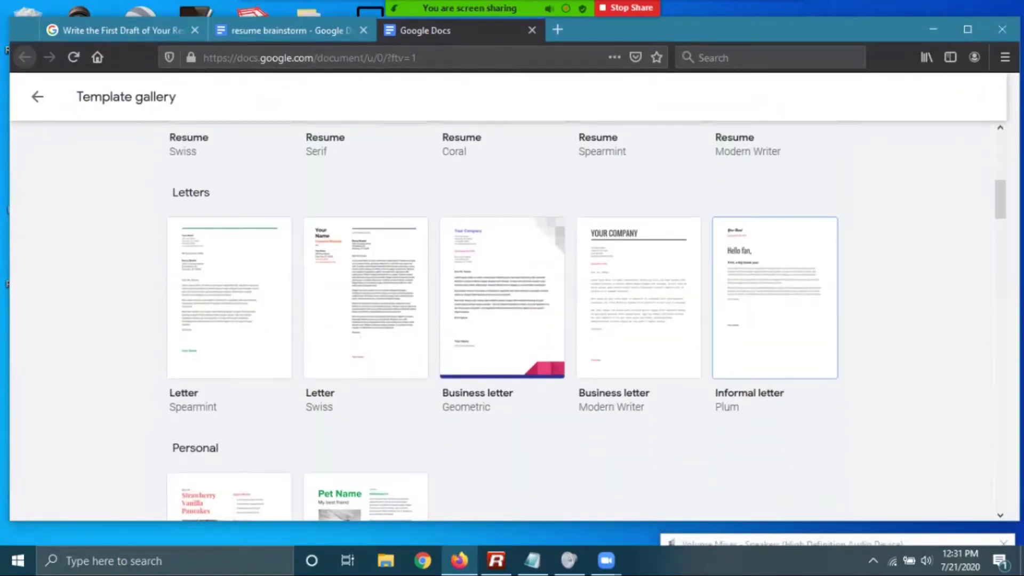
key("Down")
key("Down")
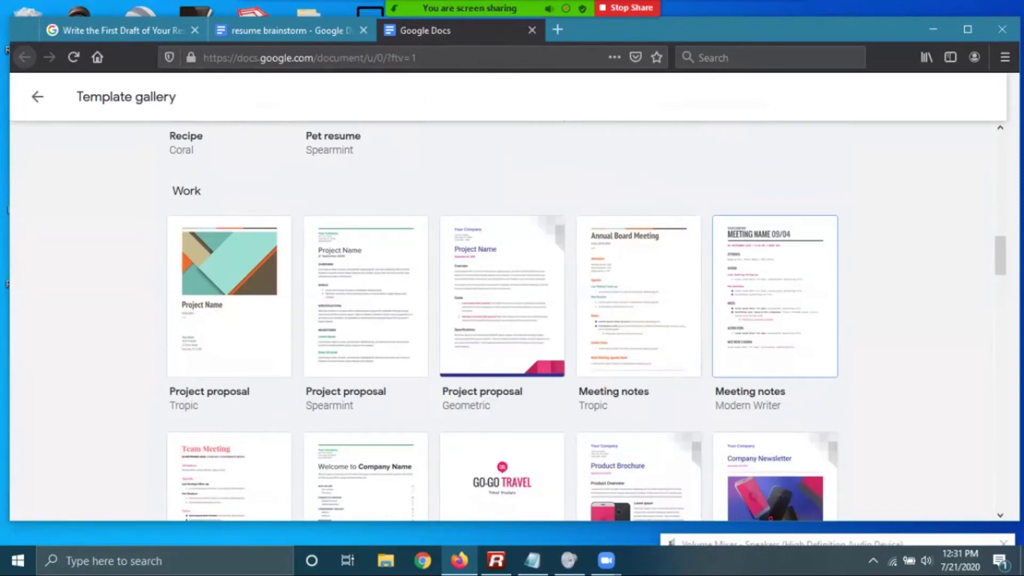
key("Down")
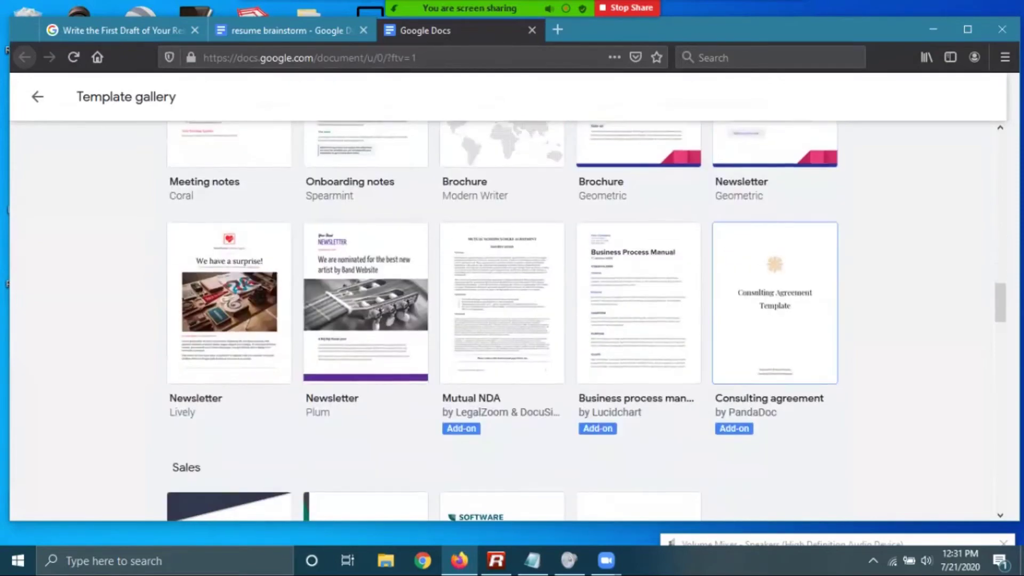
key("Up")
key("Up")
key("Up")
key("Up")
key("Up")
key("Up")
key("Left")
key("Left")
key("Left")
key("Right")
key("Right")
key("Right")
key("Right")
key("Right")
key("Left")
key("Left")
key("Left")
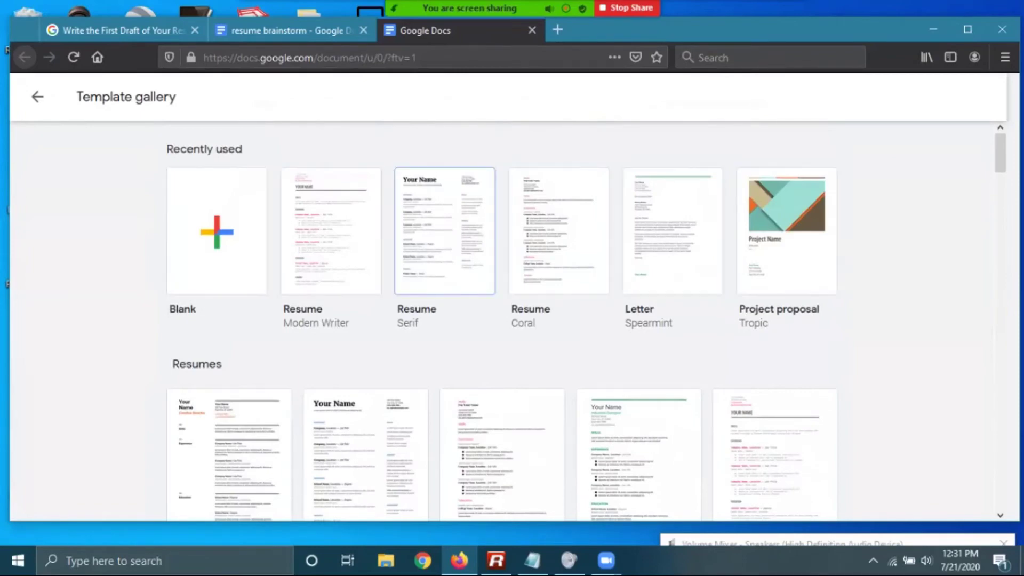
key("Left")
key("Right")
key("Right")
key("Right")
key("Right")
key("Left")
key("Left")
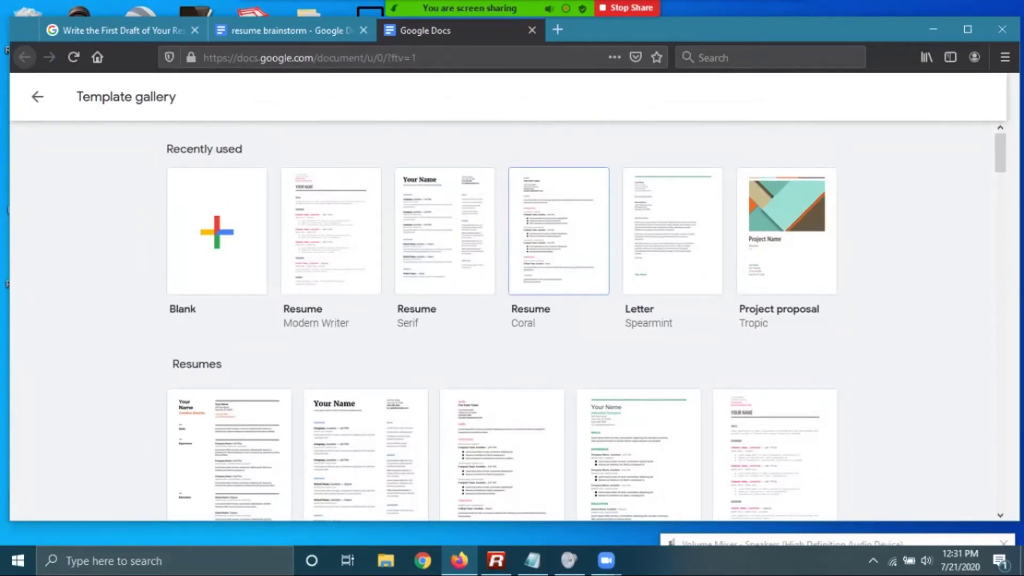
key("Left")
key("Left")
key("Right")
key("Left")
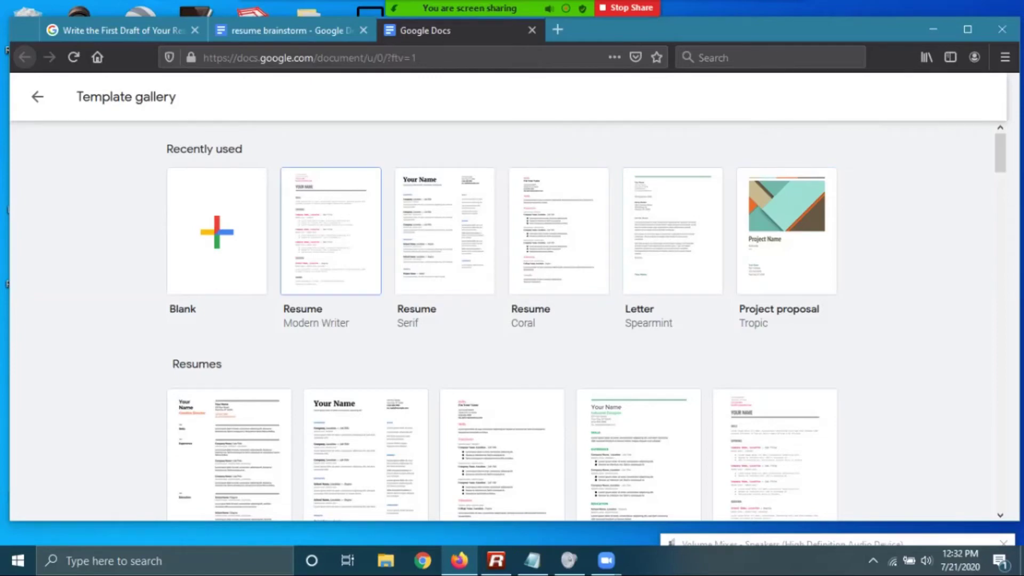
key("Right")
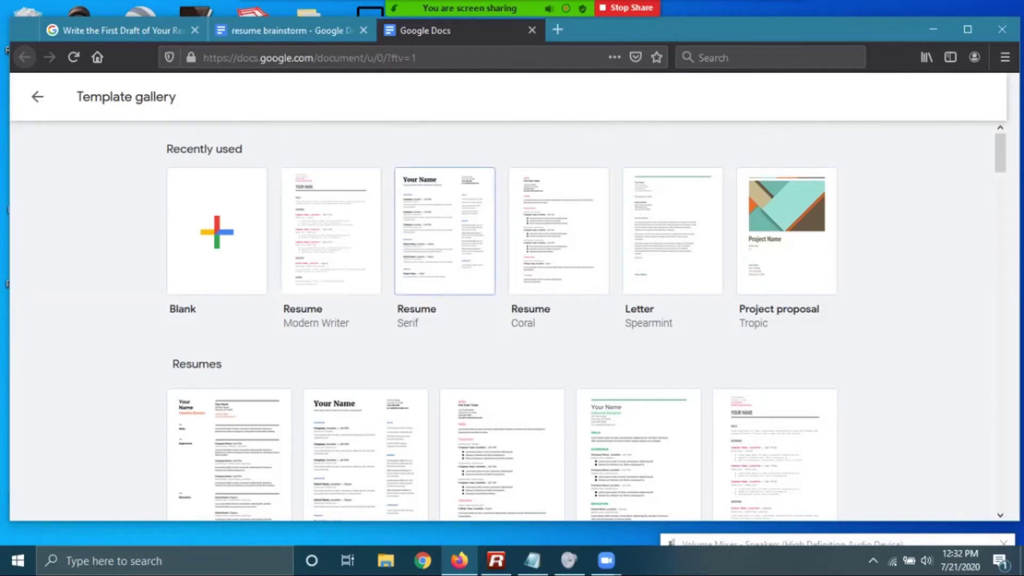
key("Left")
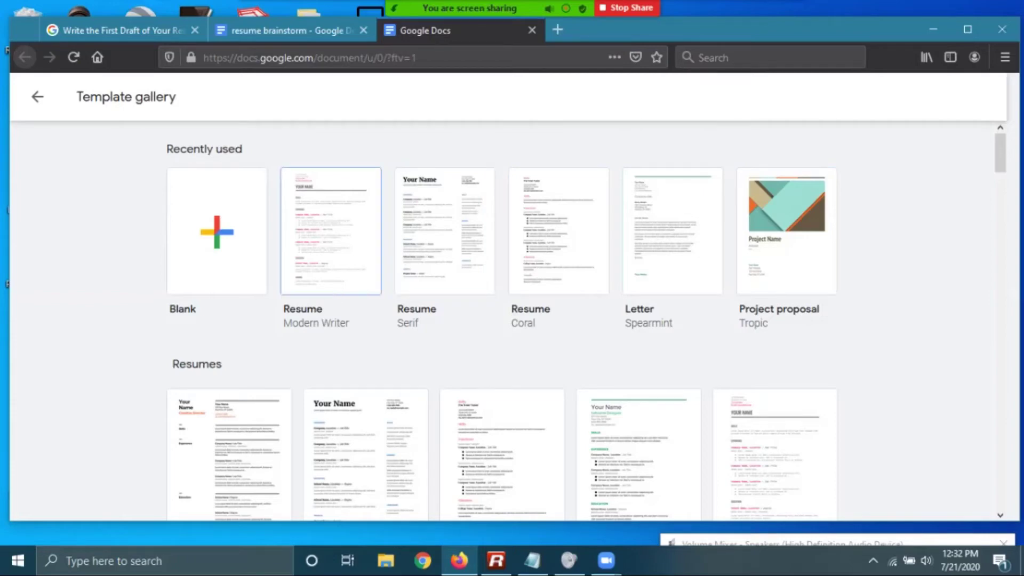
left_click(522, 304)
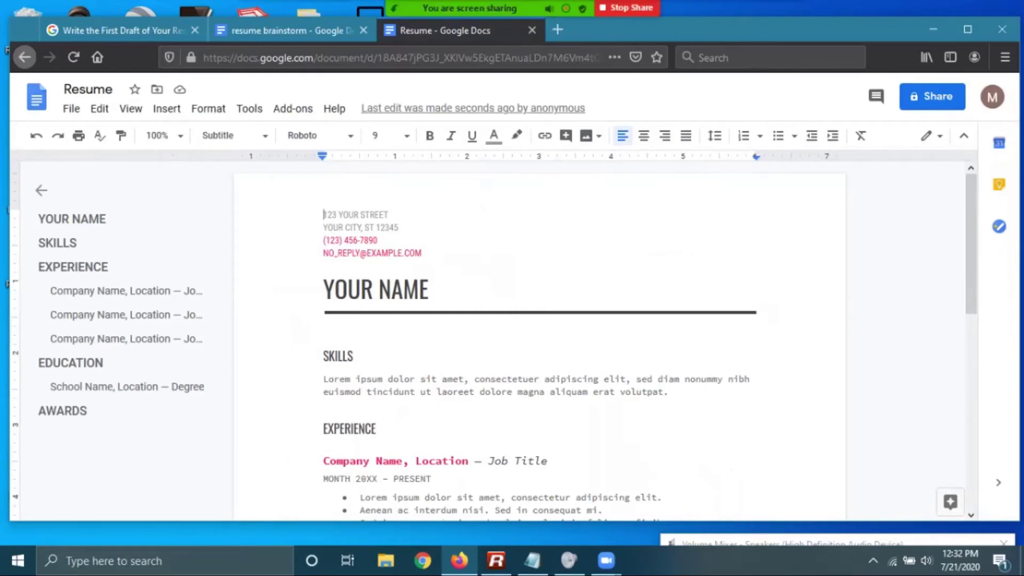
Move the new resume into its own window and dock the brainstorm on the left half without its outline
left_click_drag(464, 31, 657, 324)
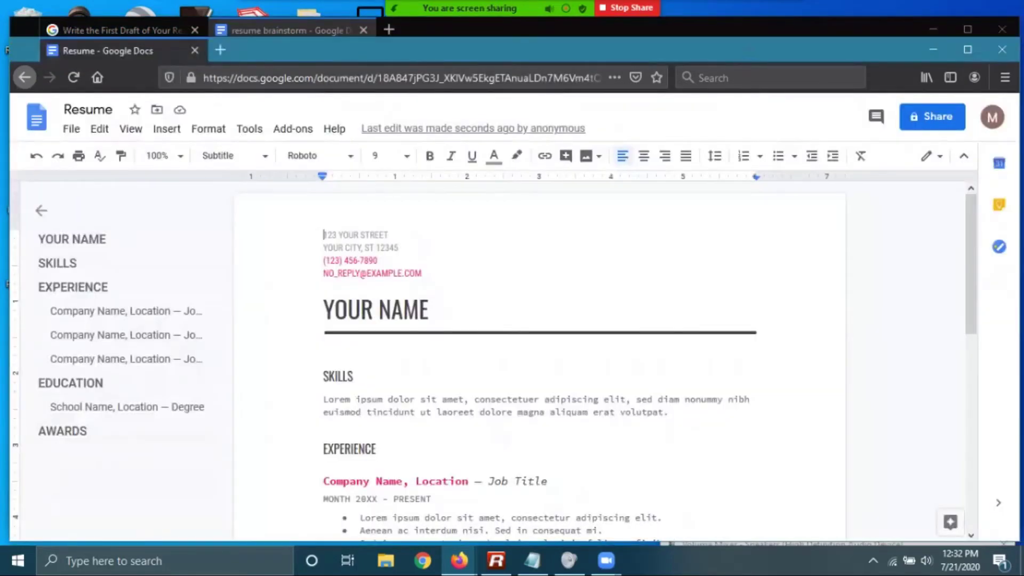
left_click_drag(259, 50, 661, 105)
key("alt+Tab")
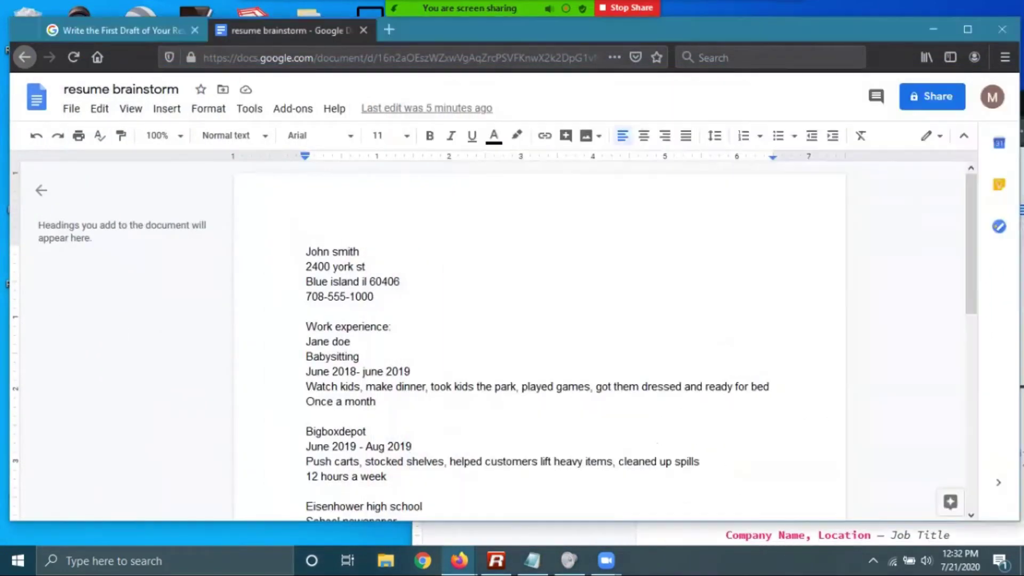
left_click_drag(1019, 266, 477, 267)
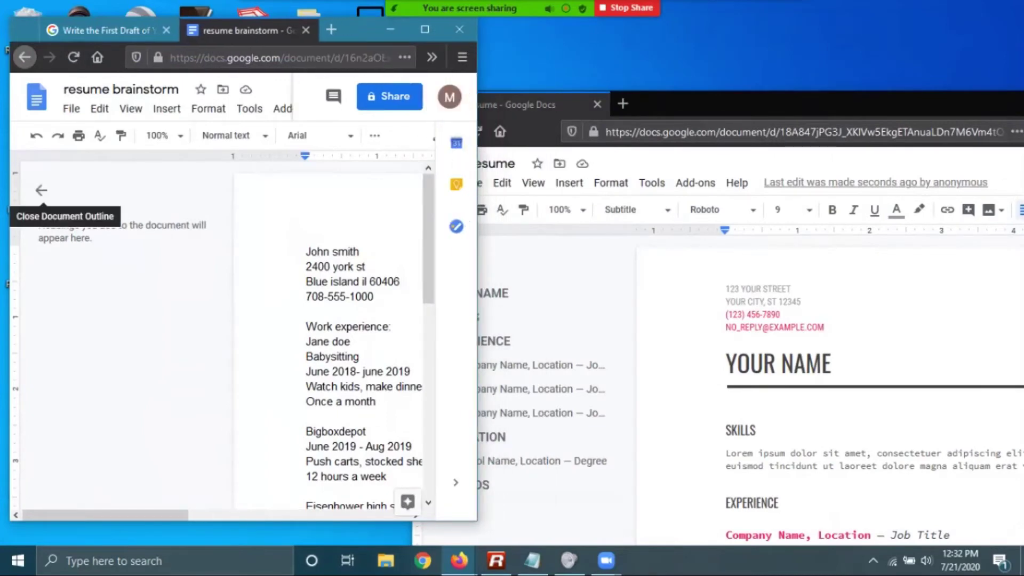
left_click(42, 191)
Fit the resume window to the right half and close its document outline
left_click_drag(747, 104, 749, 82)
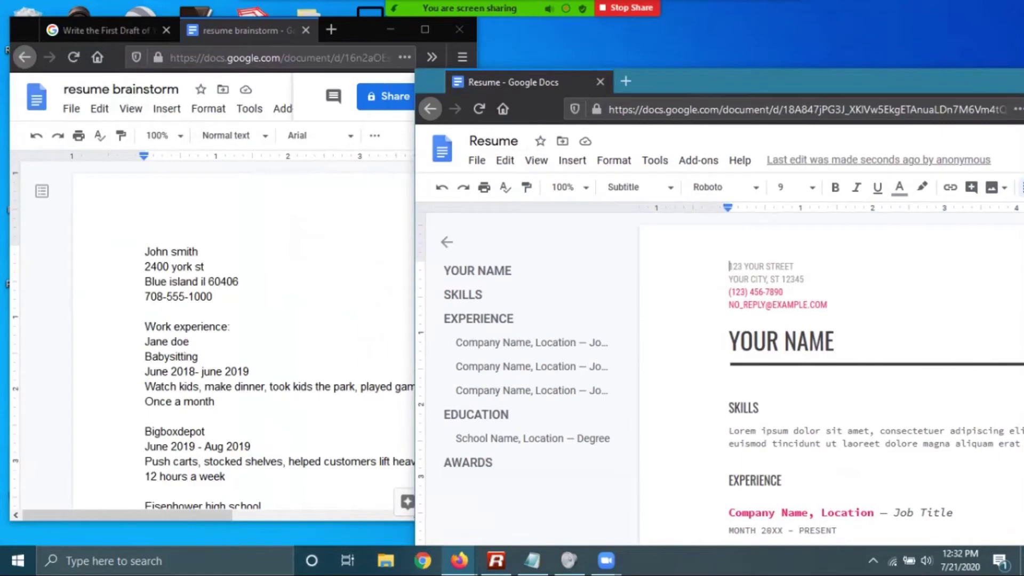
left_click(447, 242)
left_click_drag(422, 204, 655, 205)
left_click_drag(938, 86, 751, 33)
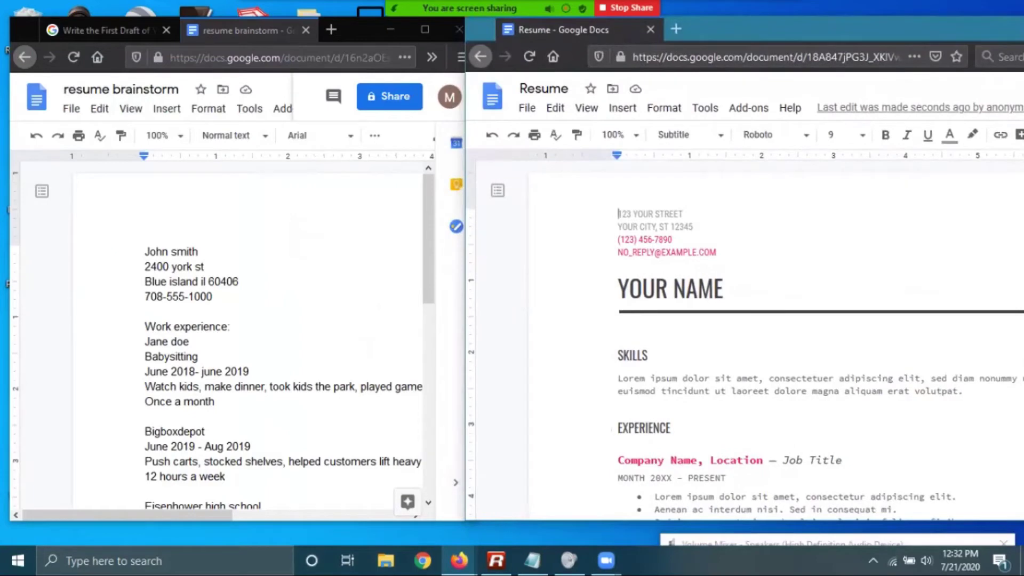
left_click_drag(746, 24, 668, 21)
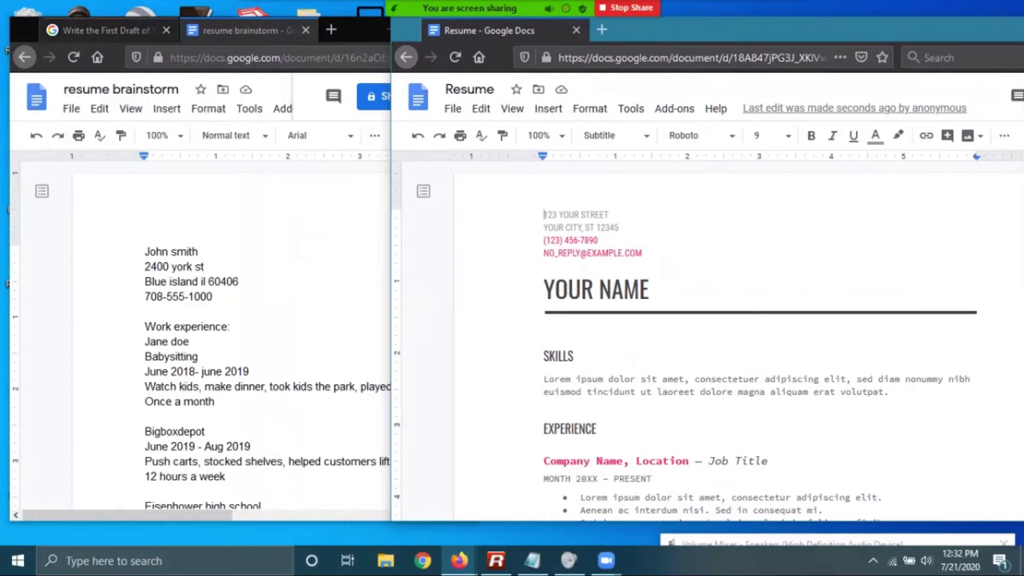
left_click(363, 30)
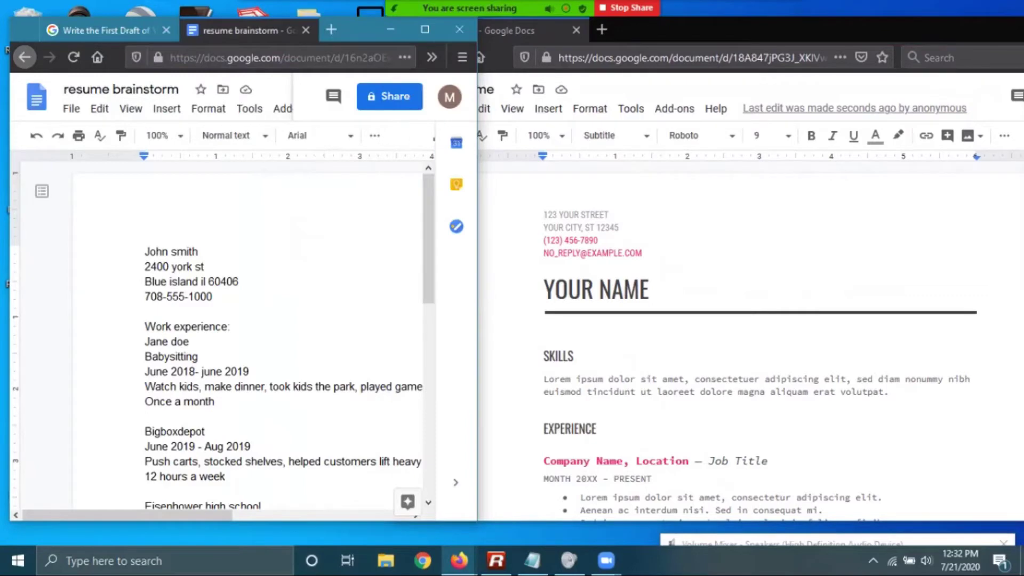
Retitle the resume document from 'Resume' to the student's full name followed by 'Resume'
key("ctrl+shift+Tab")
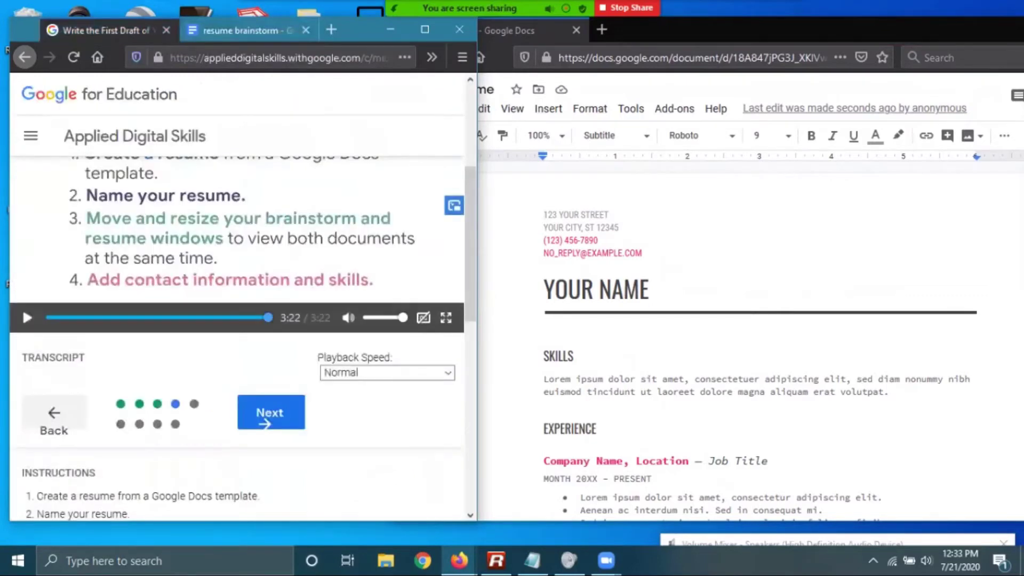
scroll(22, 461, "up", 3)
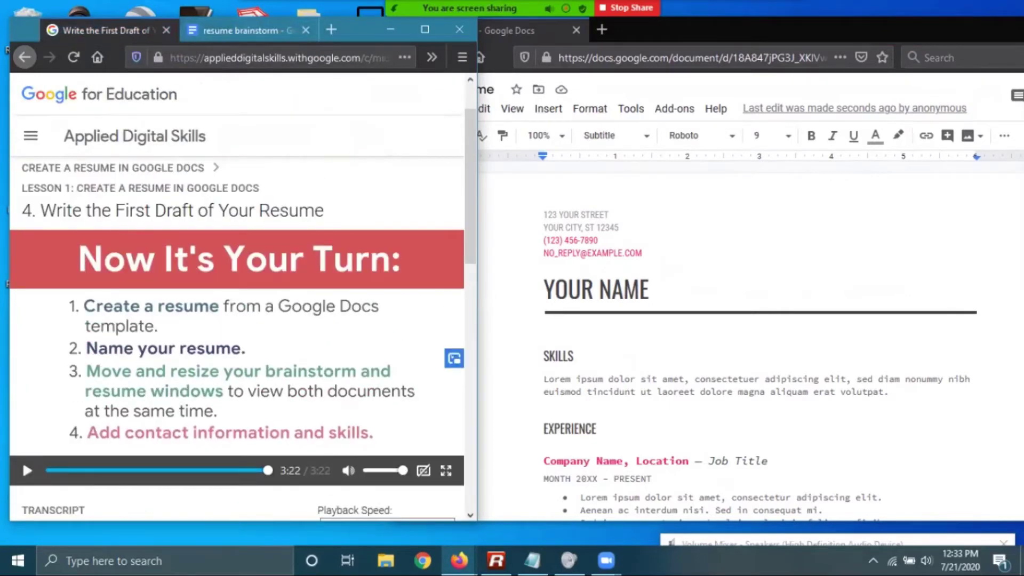
left_click(544, 214)
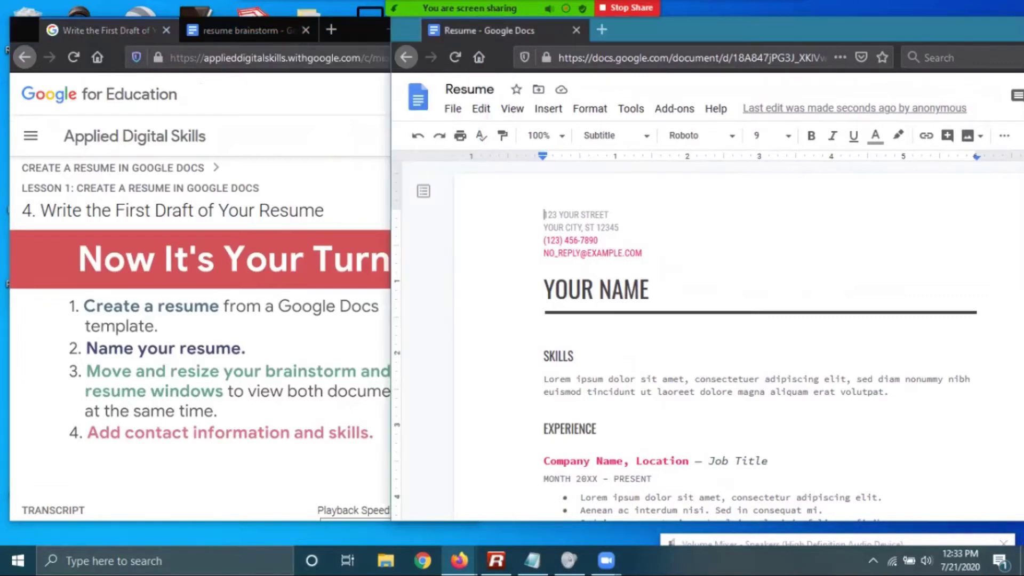
key("BackSpace")
key("BackSpace")
key("BackSpace")
key("BackSpace")
key("BackSpace")
key("BackSpace")
type("John Smith")
type(" Rsume")
key("BackSpace")
key("BackSpace")
key("BackSpace")
key("BackSpace")
type("esume")
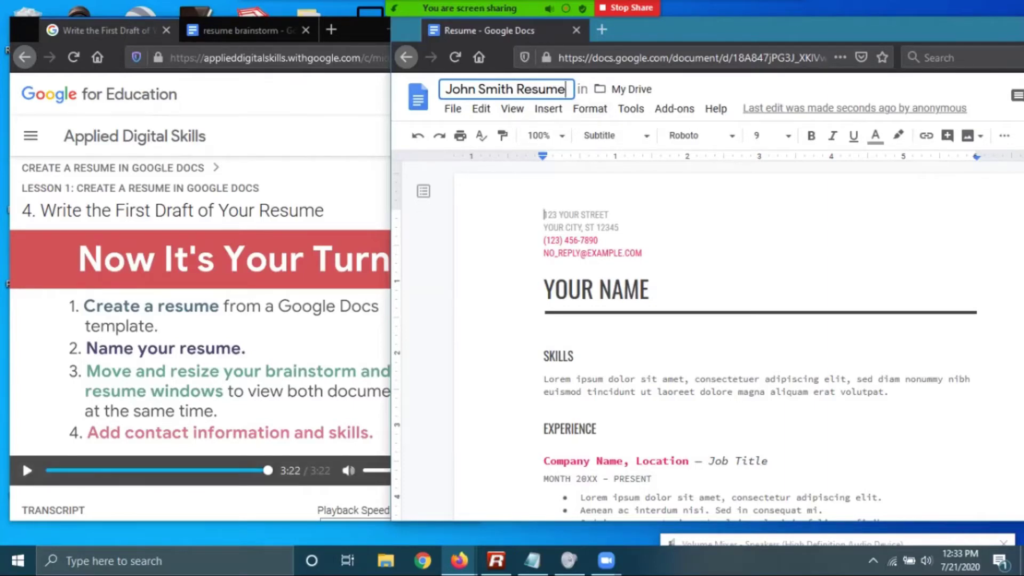
left_click(649, 290)
left_click(609, 214)
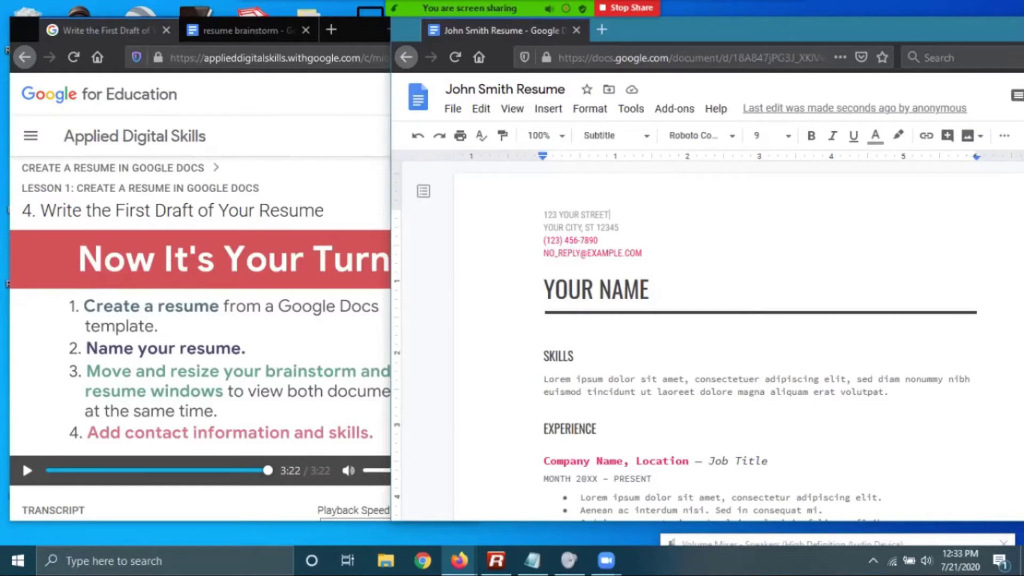
left_click_drag(609, 214, 547, 214)
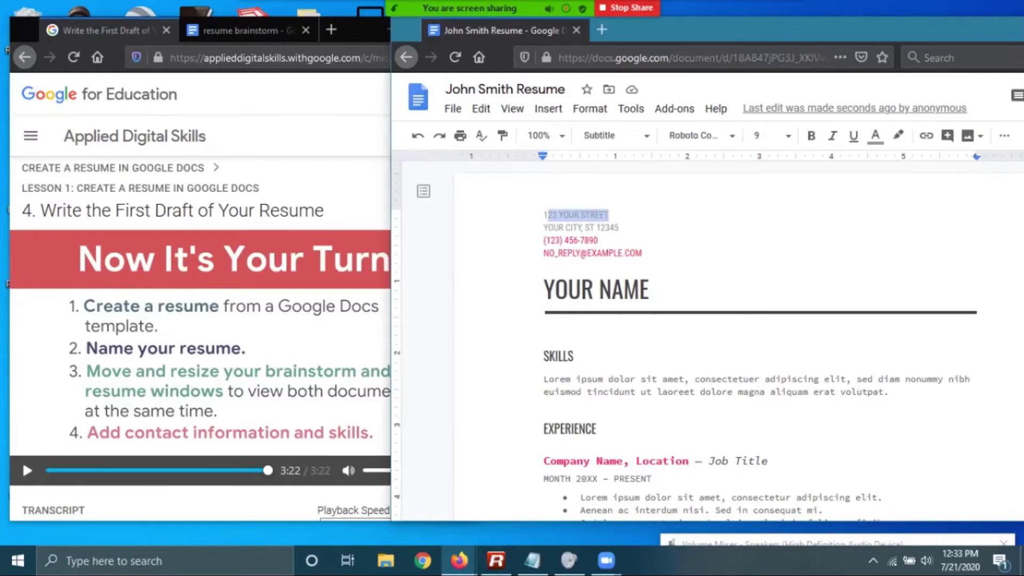
Show the resume brainstorm notes with the contact details in the left window
left_click(240, 30)
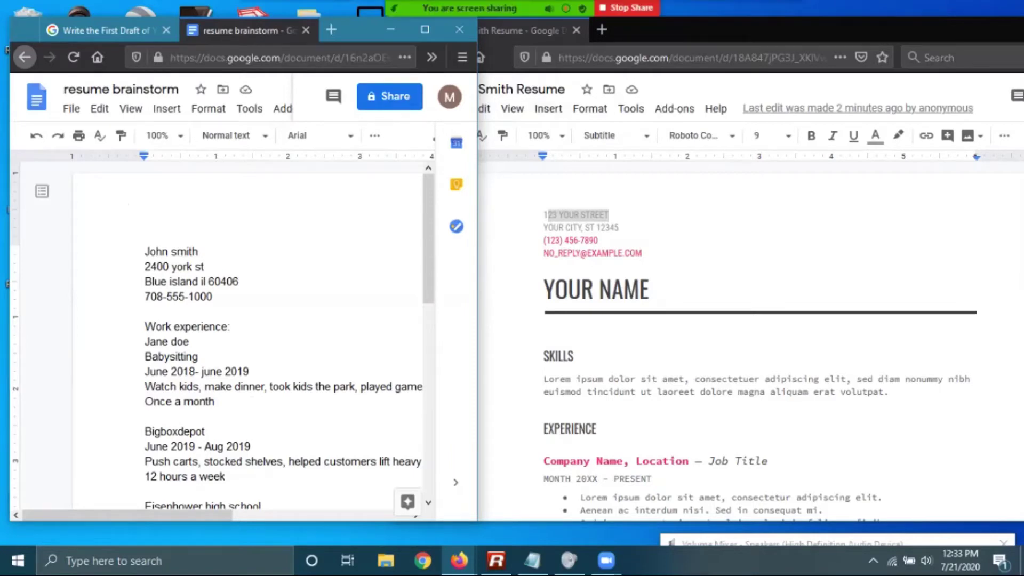
Replace the placeholder street and city lines with the student's street address, city, state and ZIP
left_click(610, 215)
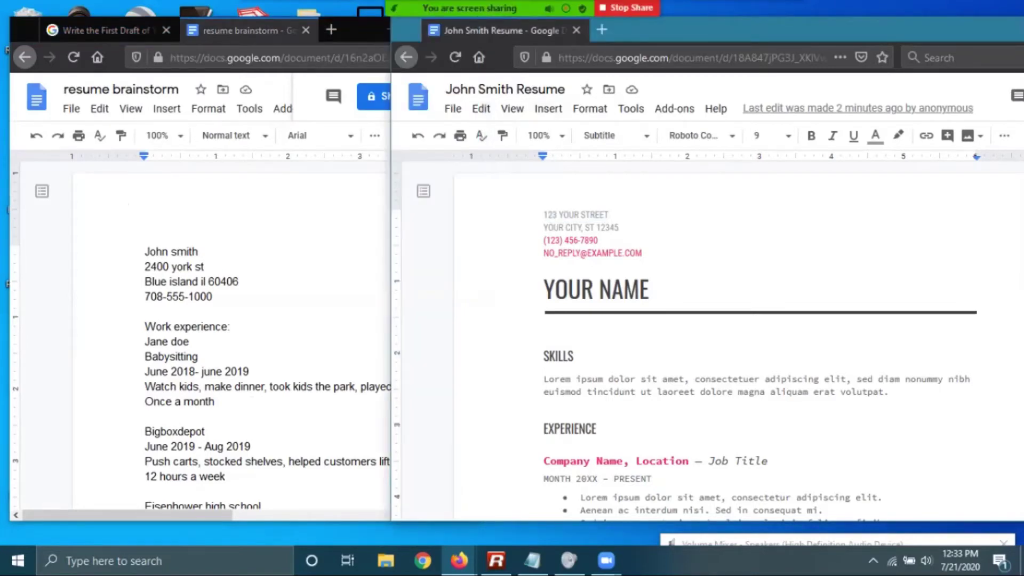
key("BackSpace")
key("BackSpace")
key("BackSpace")
key("BackSpace")
key("BackSpace")
key("BackSpace")
key("BackSpace")
key("BackSpace")
key("BackSpace")
key("BackSpace")
key("BackSpace")
key("BackSpace")
key("BackSpace")
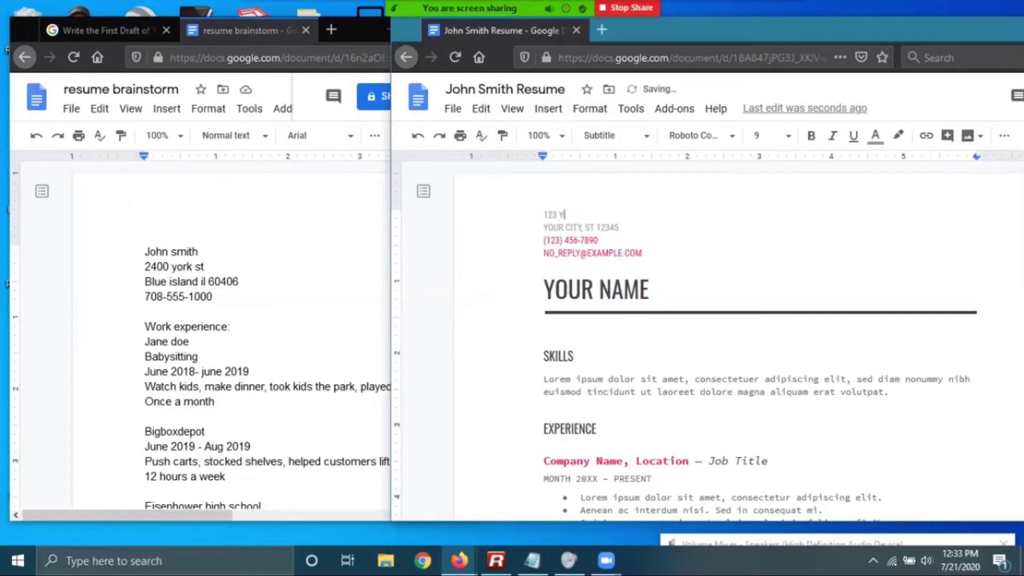
key("BackSpace")
key("BackSpace")
left_click(585, 227)
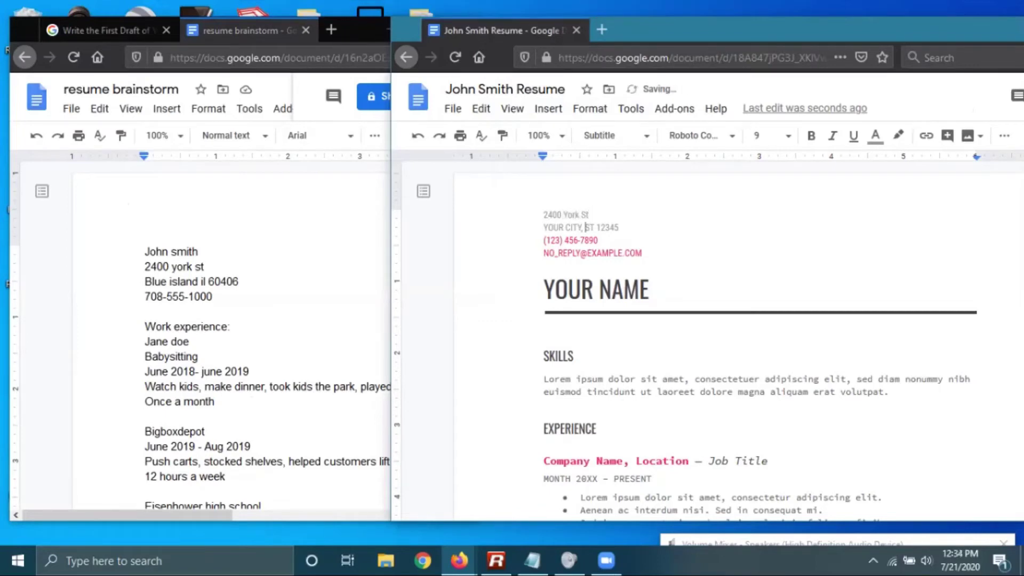
key("BackSpace")
key("BackSpace")
key("BackSpace")
key("BackSpace")
key("BackSpace")
key("BackSpace")
key("BackSpace")
key("BackSpace")
key("BackSpace")
key("BackSpace")
key("BackSpace")
type("Blue Island, IL")
key("Delete")
key("Delete")
key("Delete")
key("Delete")
key("Delete")
key("Delete")
key("Delete")
key("Delete")
type("60406")
Replace the placeholder phone and e-mail lines with the student's phone number and e-mail address
left_click(598, 240)
key("BackSpace")
key("BackSpace")
key("BackSpace")
key("BackSpace")
key("BackSpace")
key("BackSpace")
key("BackSpace")
key("BackSpace")
key("BackSpace")
key("BackSpace")
key("BackSpace")
key("BackSpace")
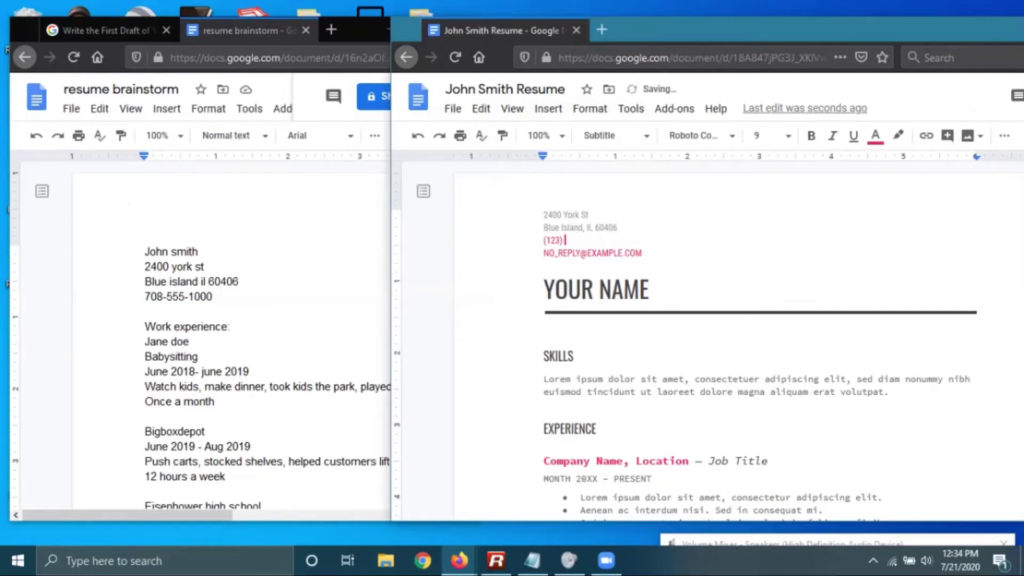
type("708) 555-1000")
left_click(581, 252)
key("BackSpace")
key("BackSpace")
key("BackSpace")
key("BackSpace")
key("BackSpace")
key("BackSpace")
key("BackSpace")
key("BackSpace")
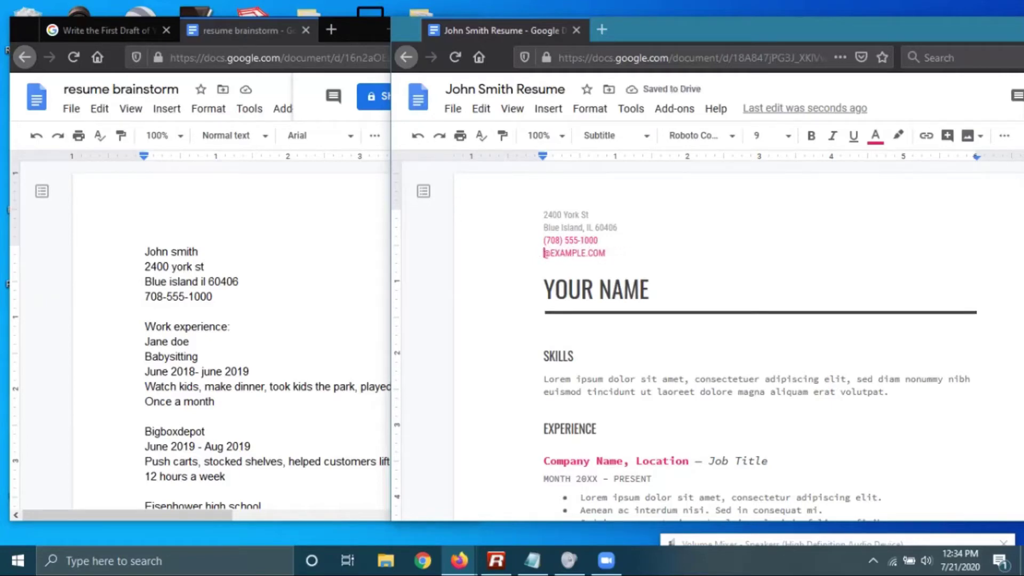
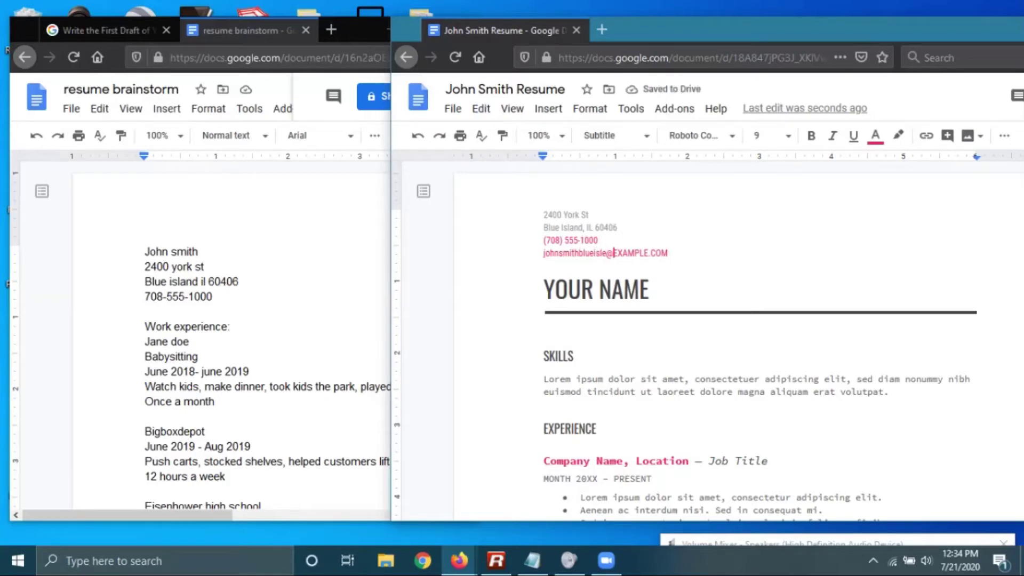
key("Right")
key("Right")
key("Right")
key("Right")
key("Right")
key("Right")
key("Right")
key("Right")
key("Right")
key("Right")
key("Right")
key("Right")
key("BackSpace")
key("BackSpace")
key("BackSpace")
key("BackSpace")
key("BackSpace")
key("BackSpace")
key("BackSpace")
key("BackSpace")
key("BackSpace")
key("BackSpace")
key("BackSpace")
type("yahoo.com")
Replace the YOUR NAME heading with the person's full name in capitals, then return to the lesson window
left_click(649, 290)
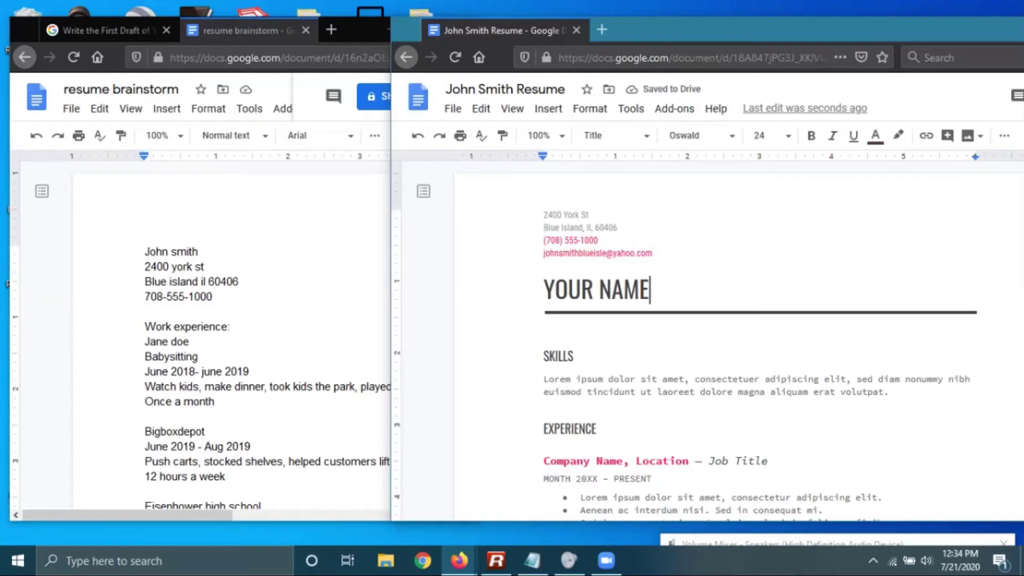
key("BackSpace")
key("BackSpace")
key("BackSpace")
key("BackSpace")
key("BackSpace")
key("BackSpace")
key("BackSpace")
key("BackSpace")
key("BackSpace")
type("John")
key("BackSpace")
key("BackSpace")
key("BackSpace")
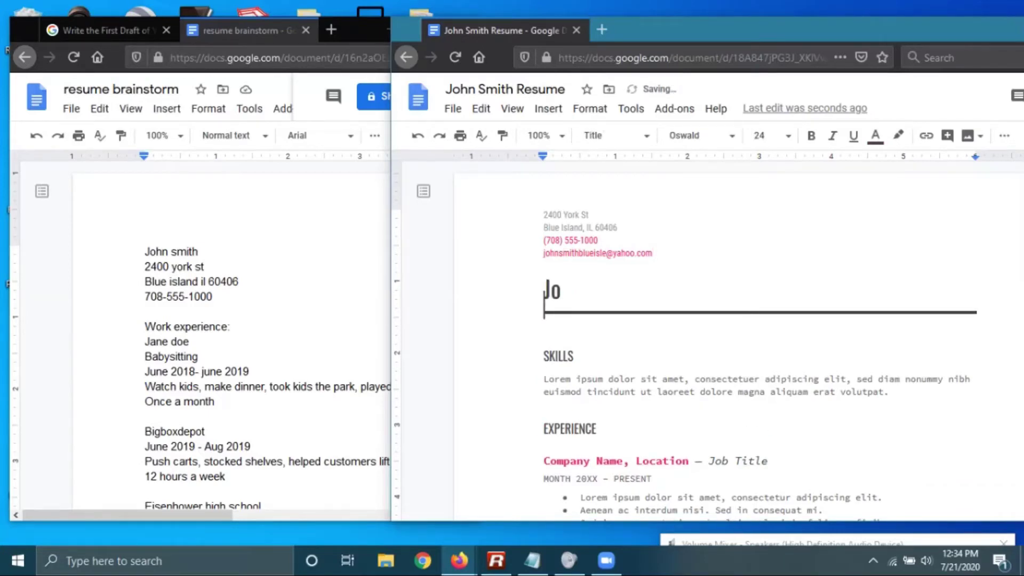
type("OHN SMITH")
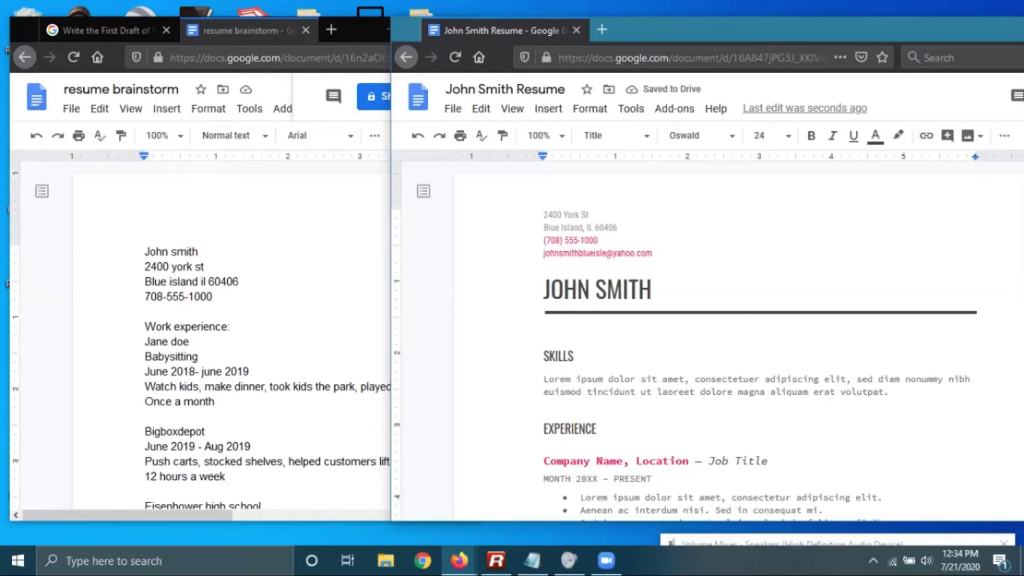
key("alt+Tab")
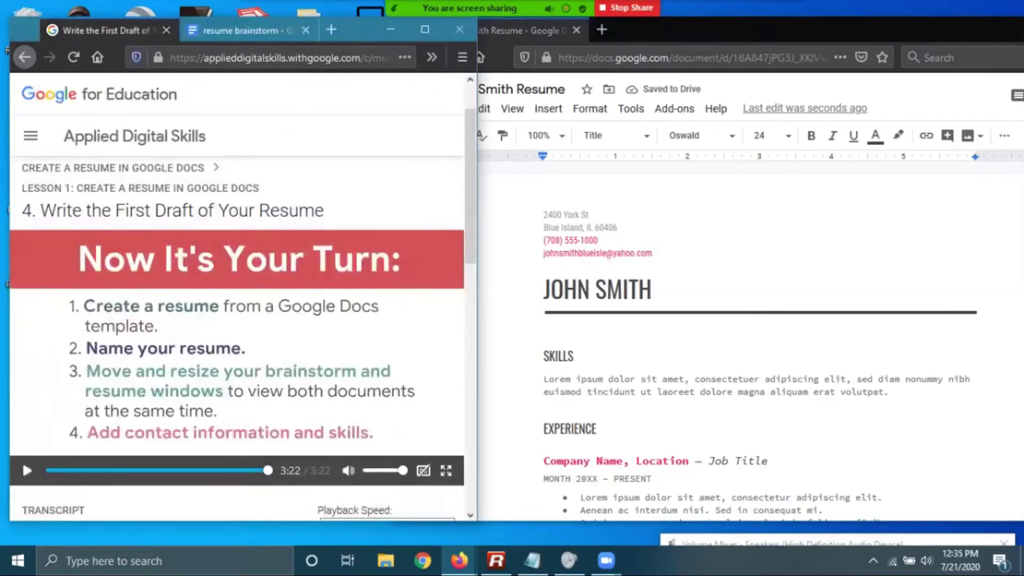
Review the skills listed in the brainstorm document alongside the resume
left_click(240, 30)
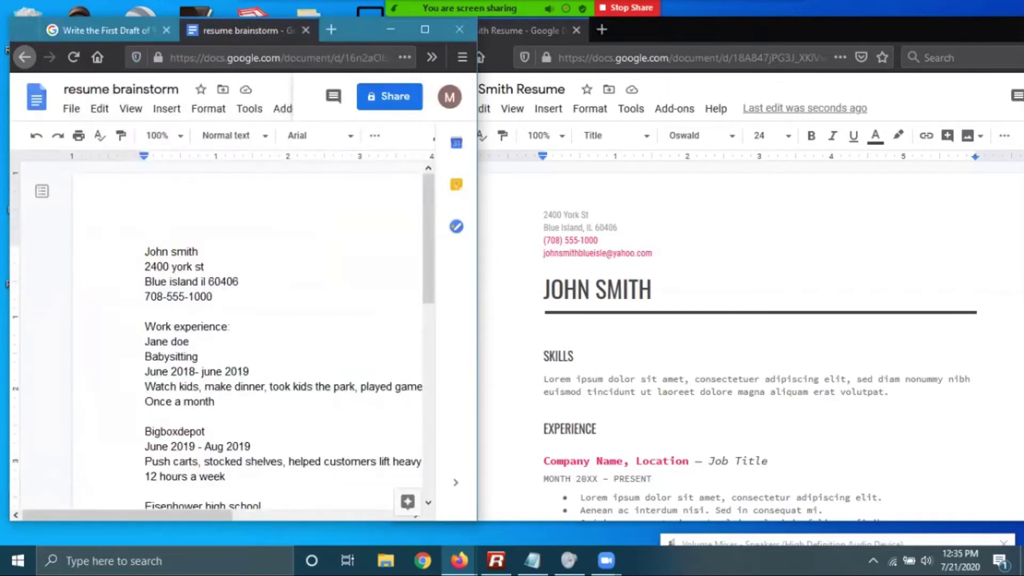
key("alt+Tab")
scroll(760, 341, "down", 3)
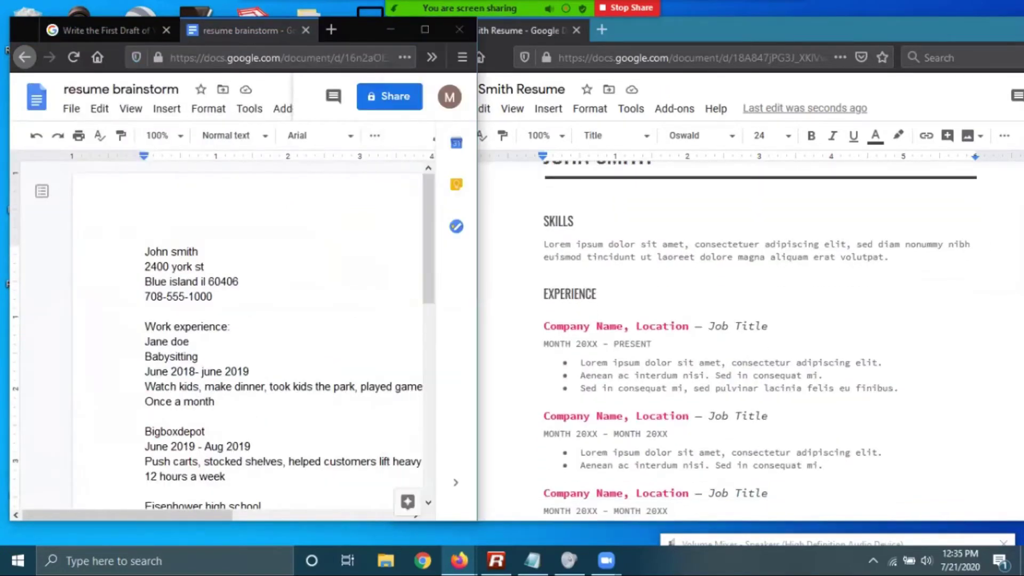
left_click(189, 341)
scroll(223, 336, "down", 9)
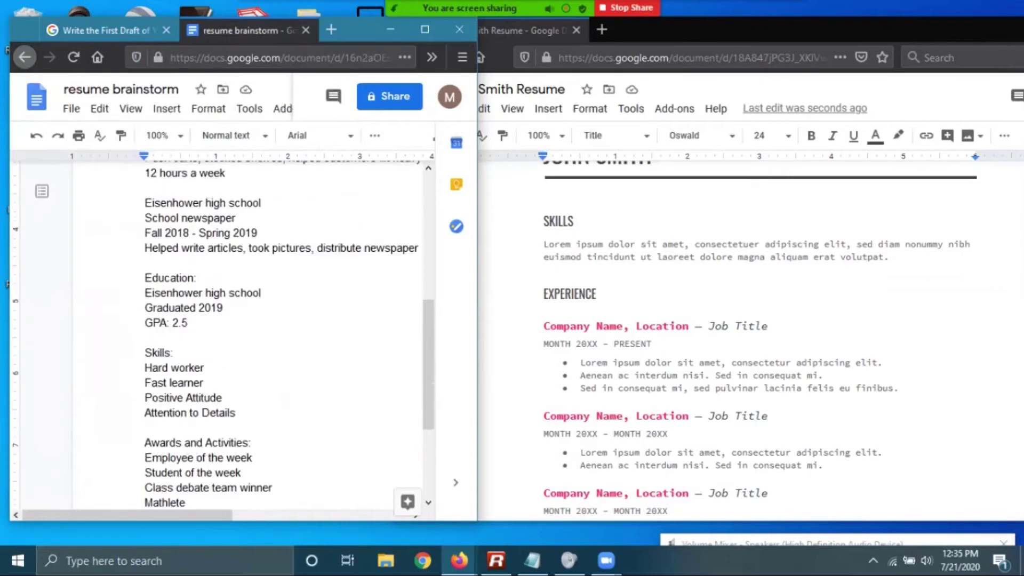
scroll(223, 298, "up", 2)
left_click(597, 293)
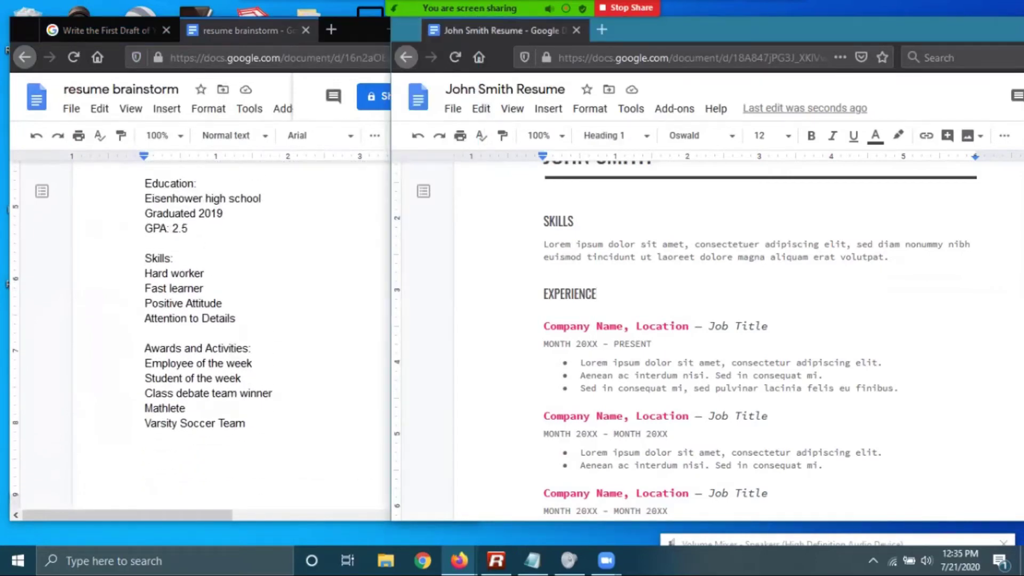
Replace the SKILLS placeholder with 'Hard worker, fast learner, positive attitude, attention to details.'
left_click_drag(685, 244, 543, 245)
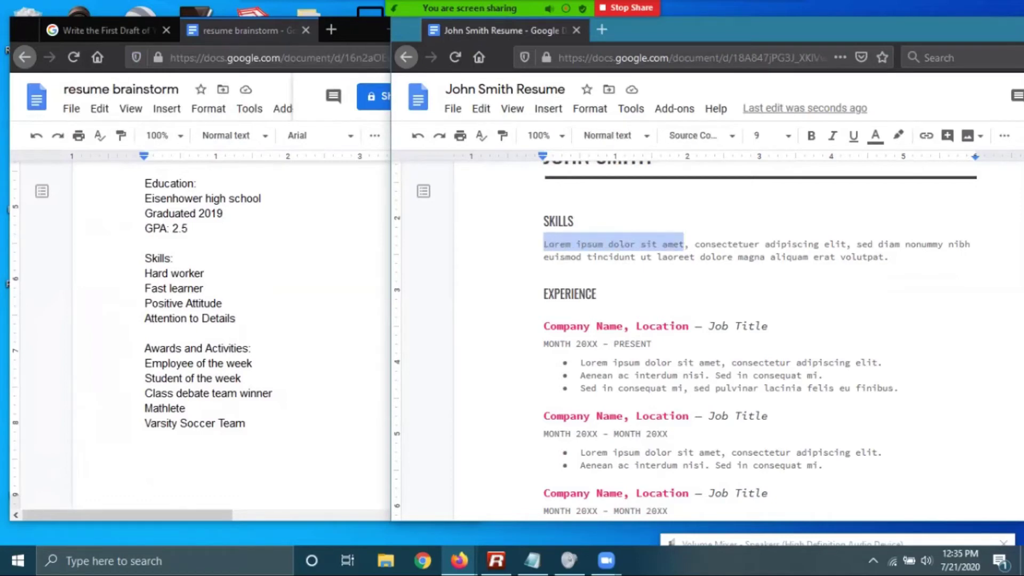
type("Hard woerk")
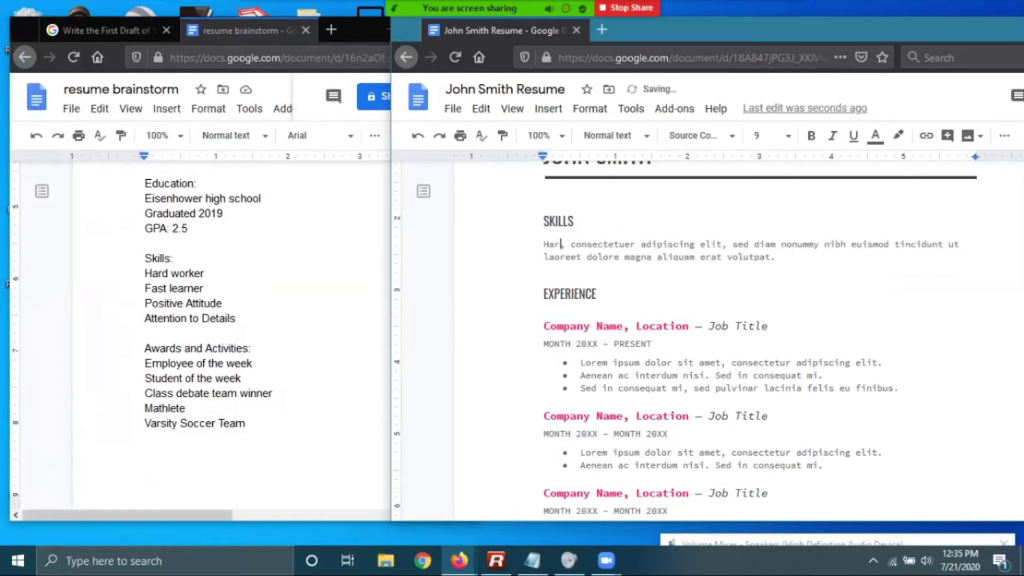
key("BackSpace")
key("BackSpace")
key("BackSpace")
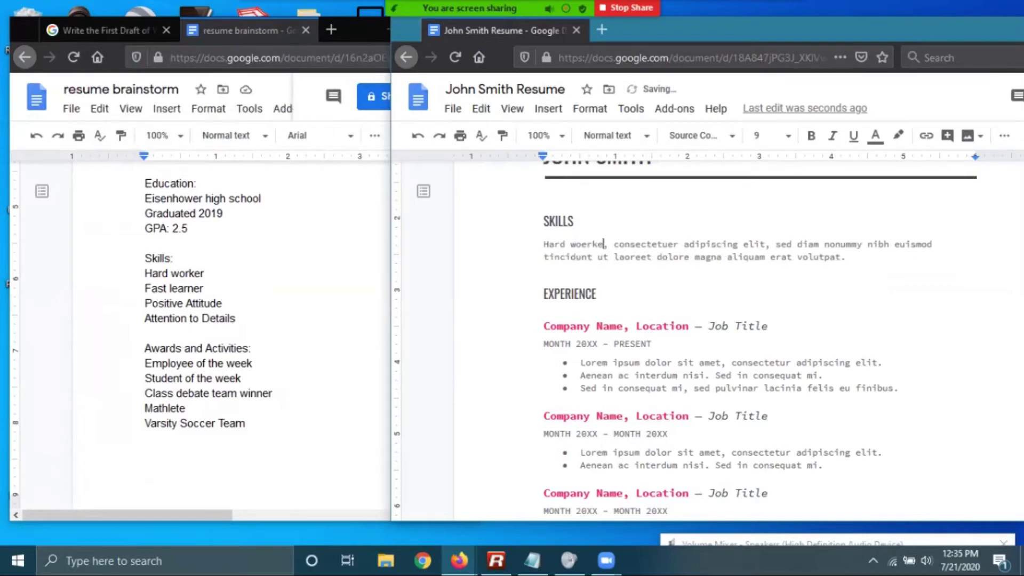
type("rker,")
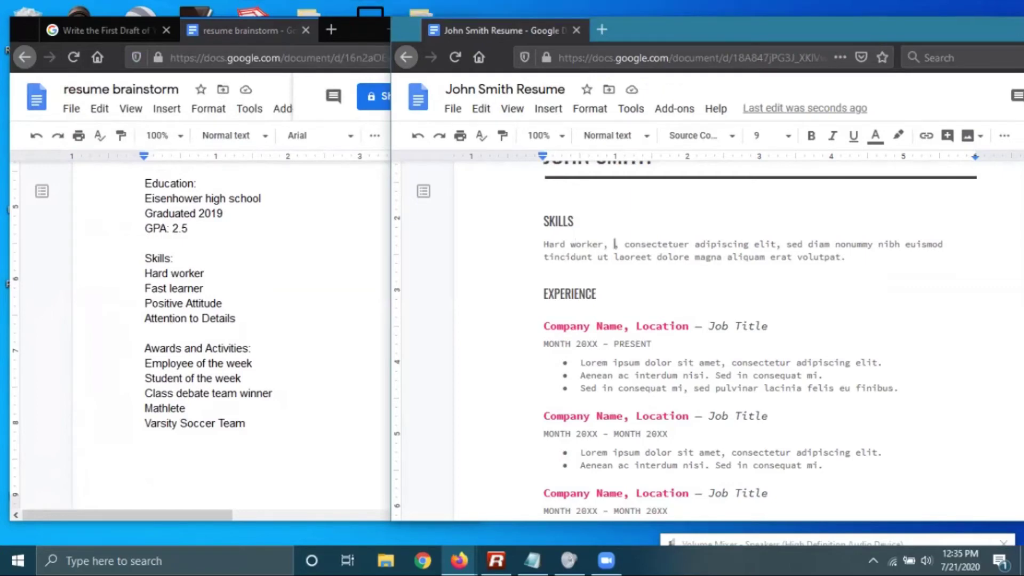
type("fast learner, pos")
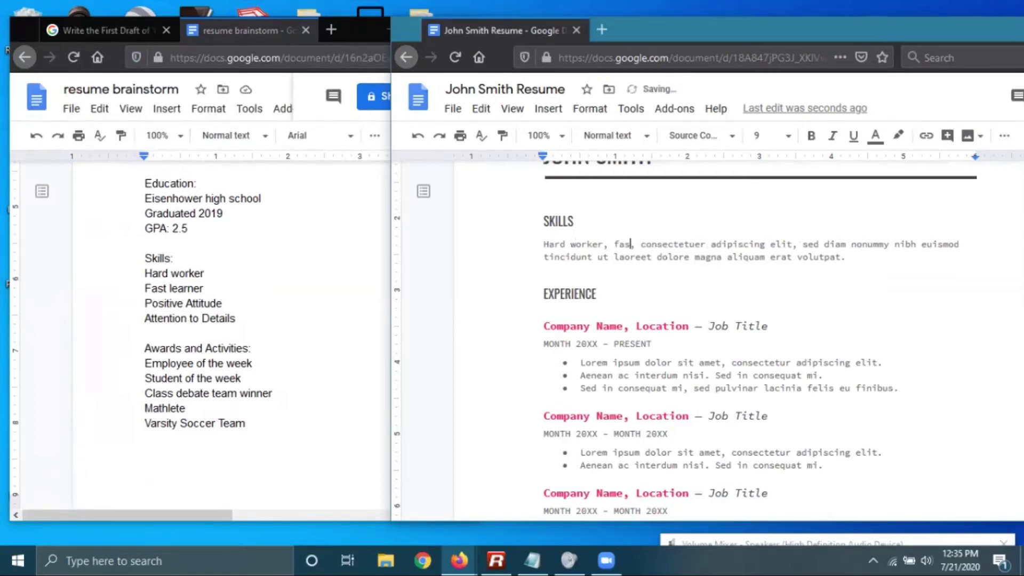
type("itive atti")
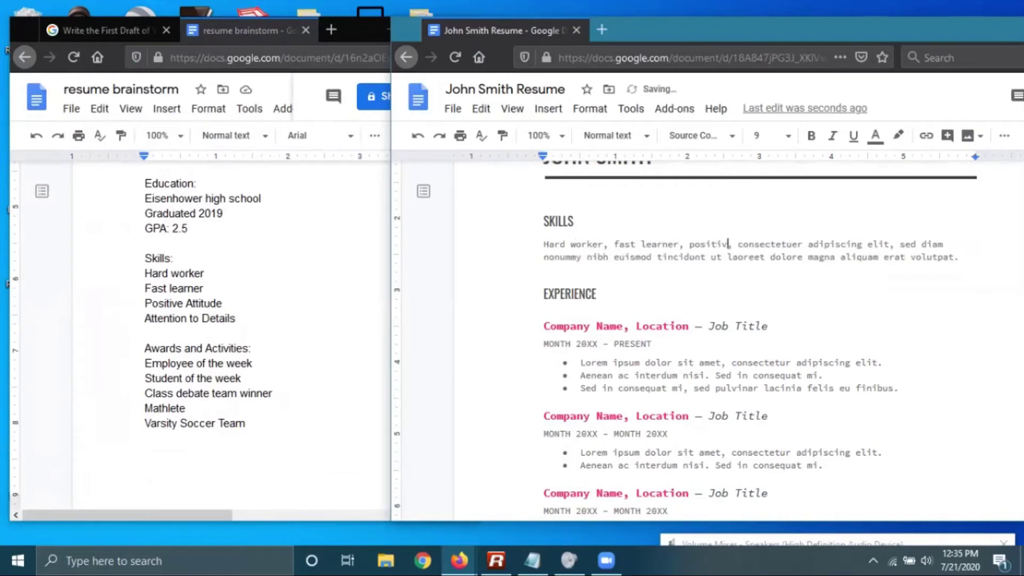
type("tude, att")
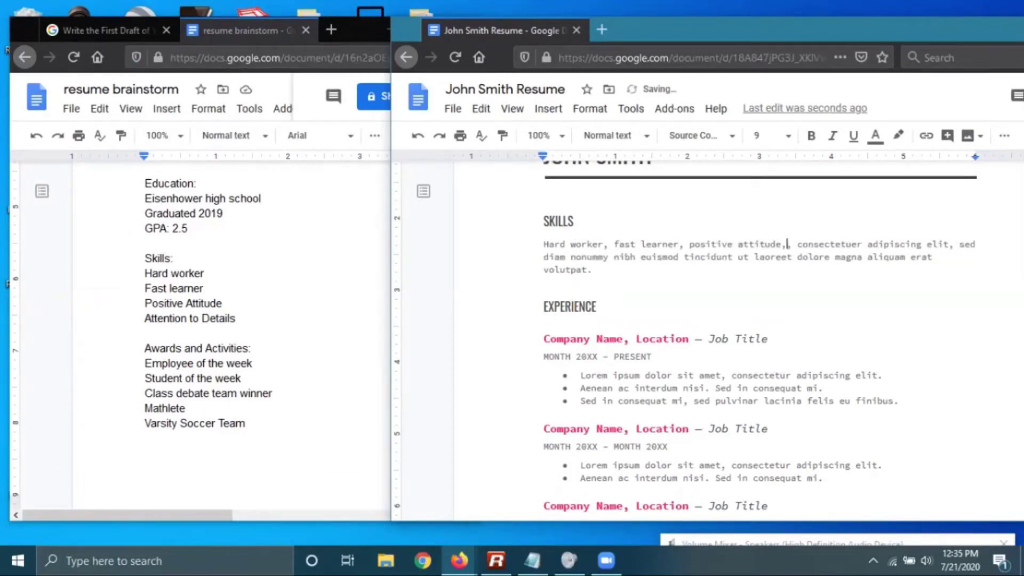
type("ention to detail")
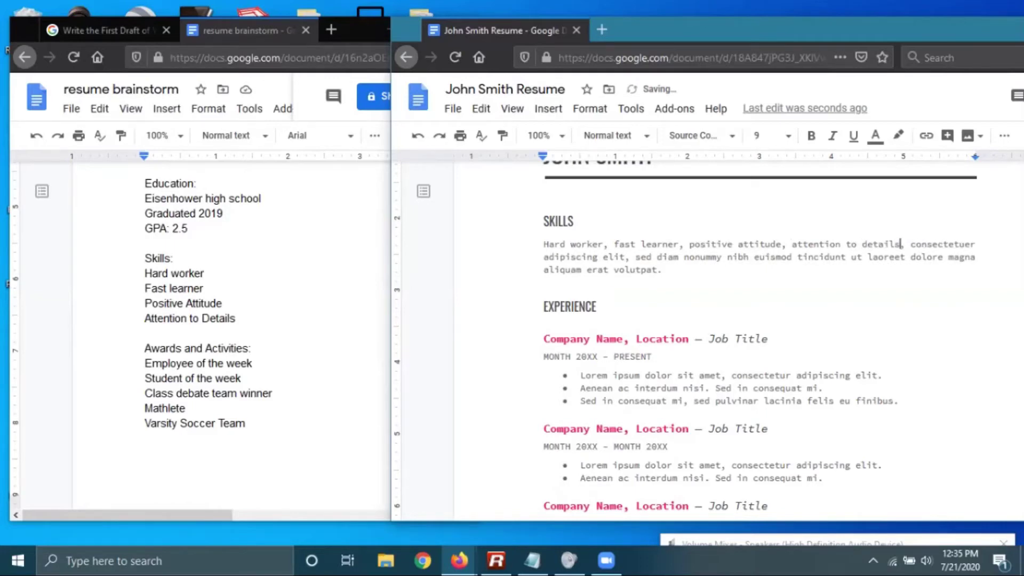
type("s.")
key("ctrl+shift+Down")
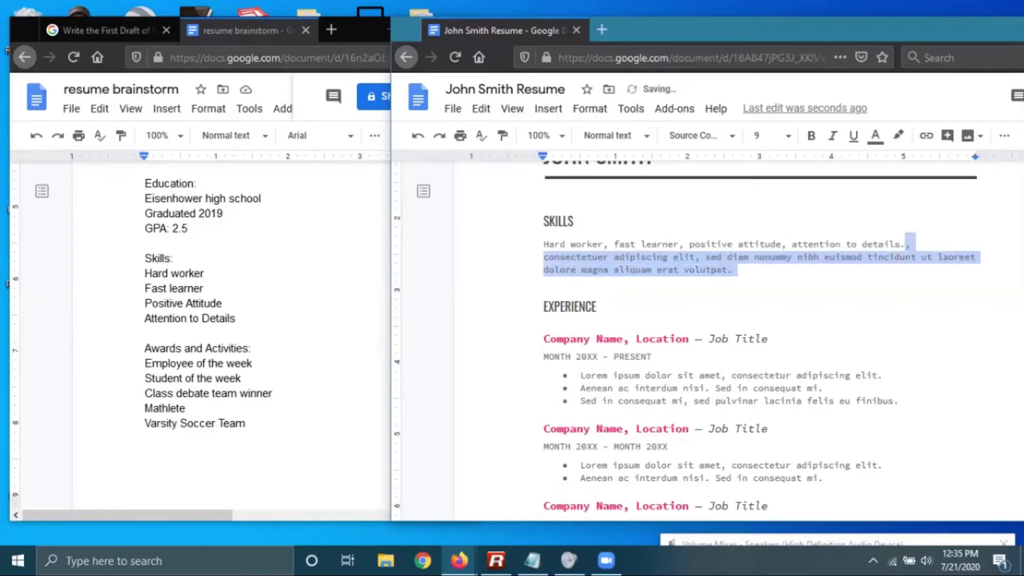
key("Delete")
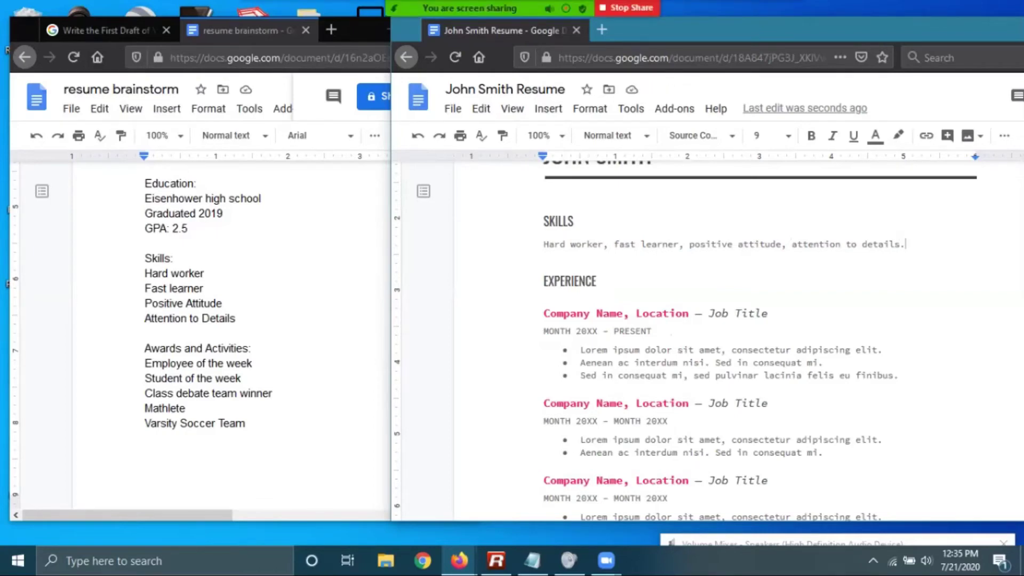
left_click(102, 30)
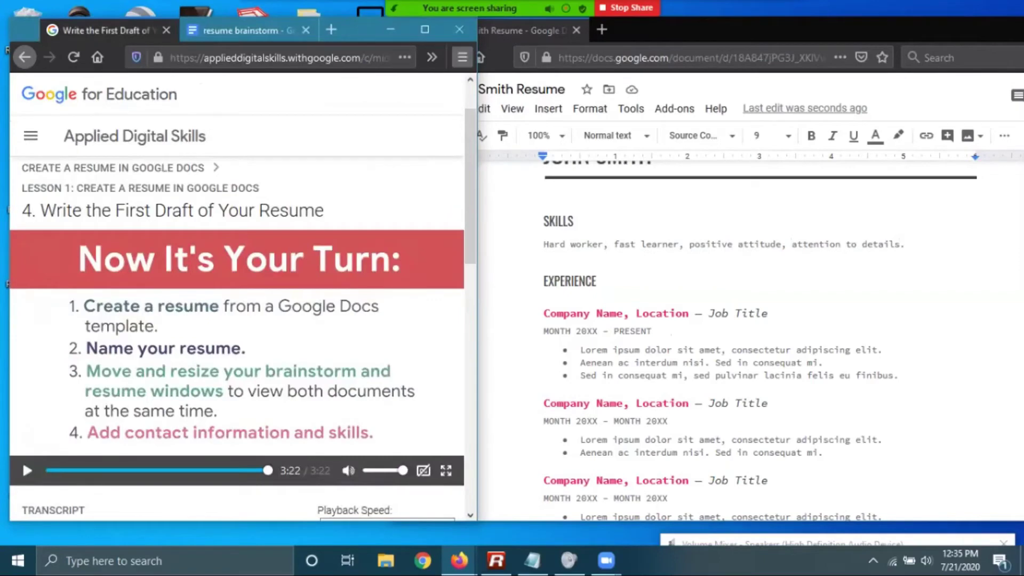
Maximize the lesson window and advance to the 5. Complete Your Resume lesson
left_click(425, 29)
scroll(373, 320, "down", 4)
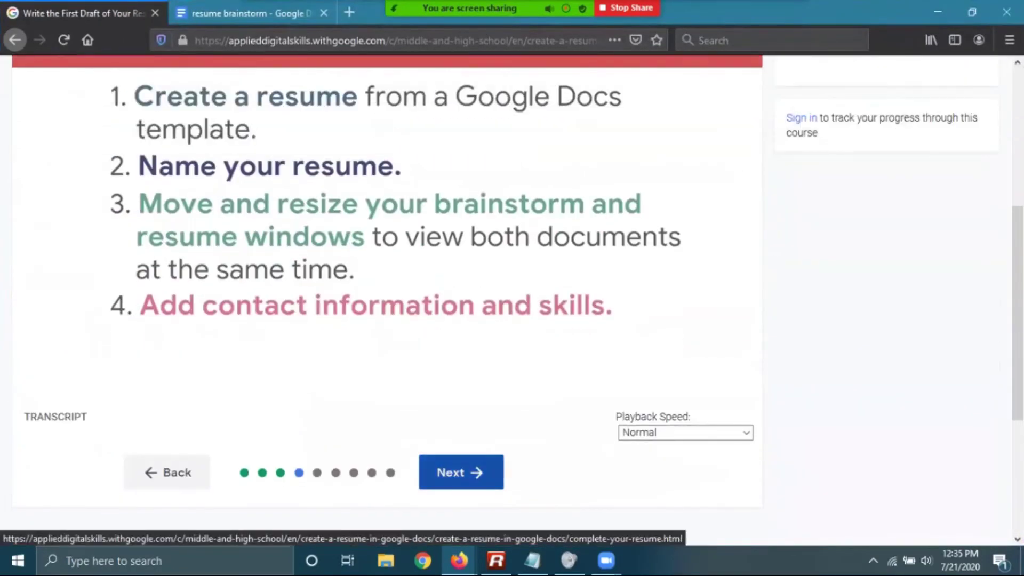
left_click(460, 472)
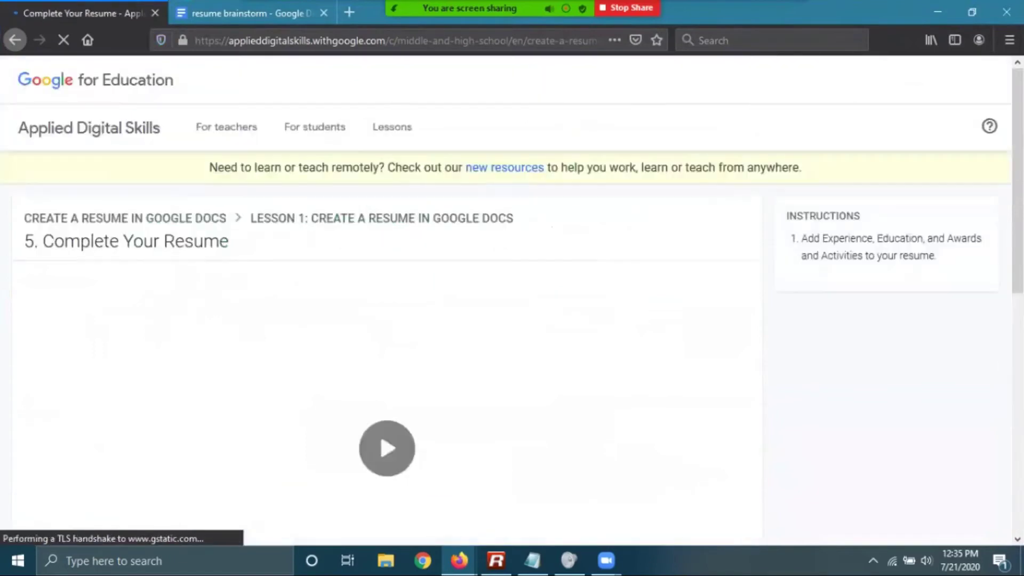
Start the 3:00 Complete Your Resume video
scroll(512, 302, "down", 2)
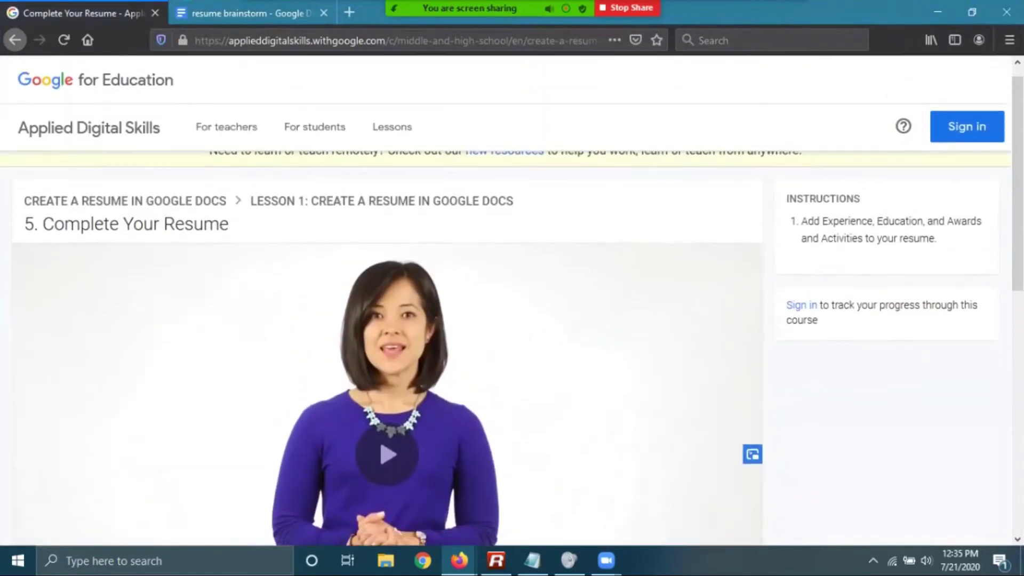
scroll(387, 320, "down", 2)
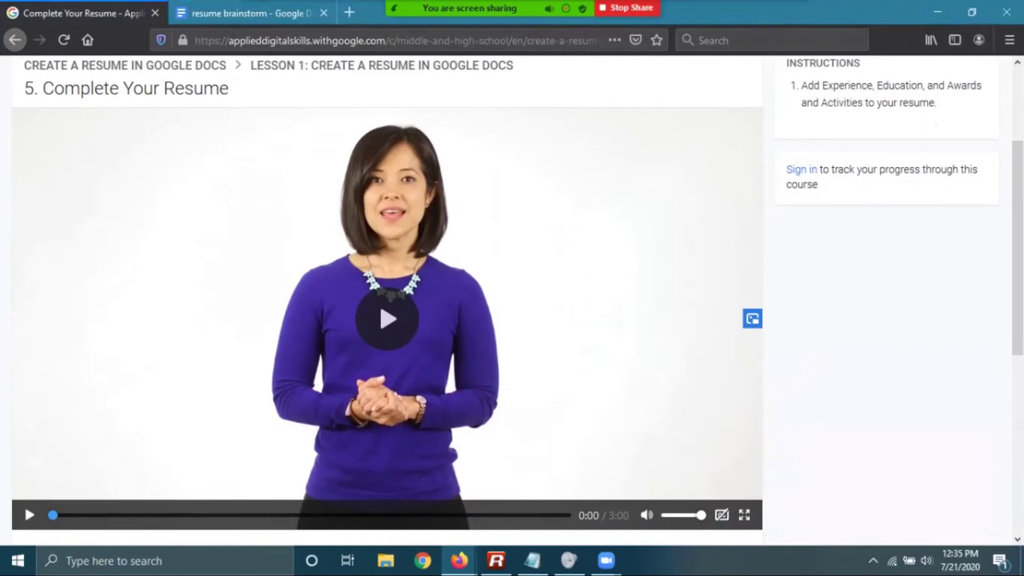
left_click(387, 319)
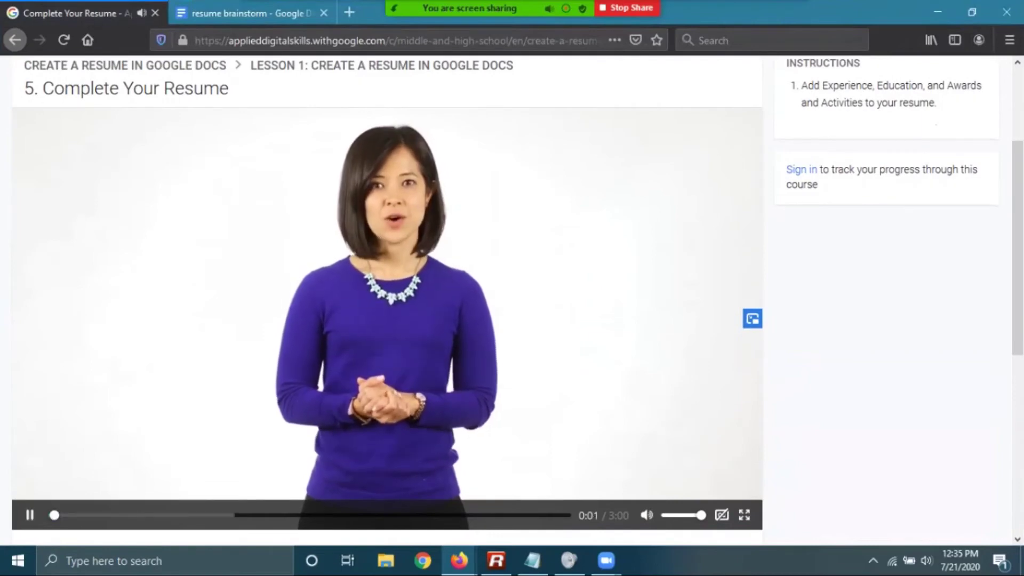
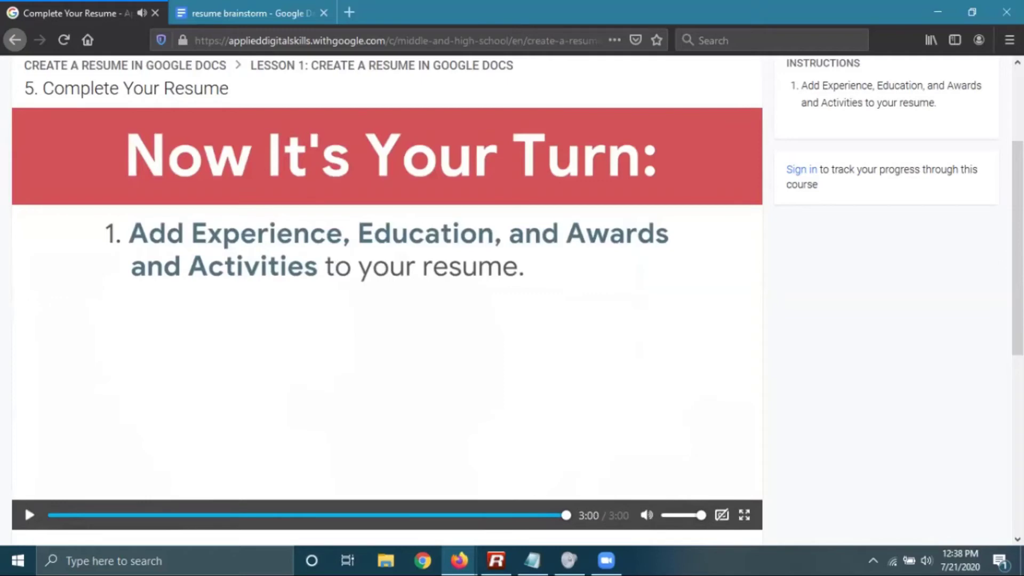
Switch to the resume brainstorm notes and show them beside the resume document
left_click(250, 13)
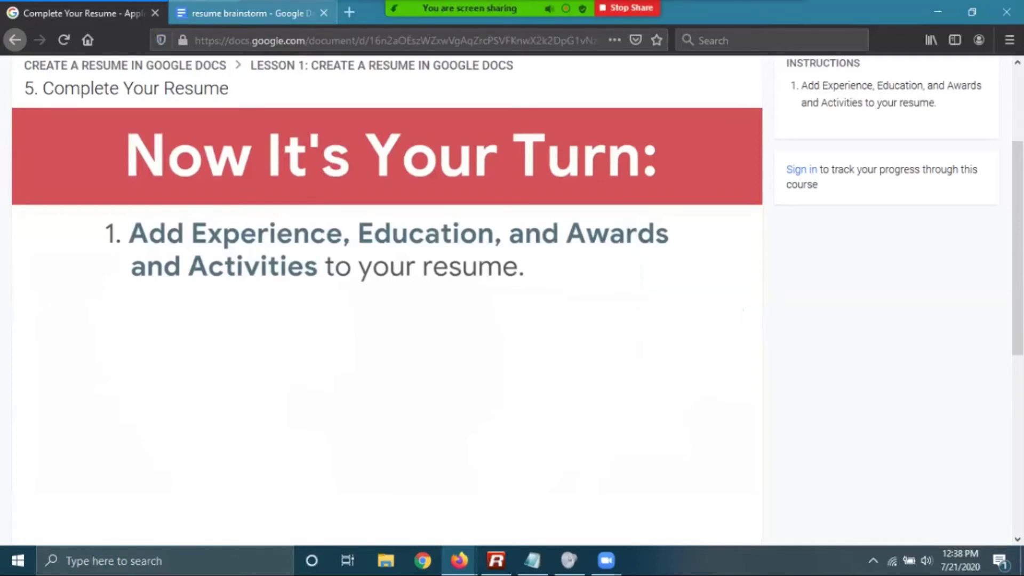
key("super+Down")
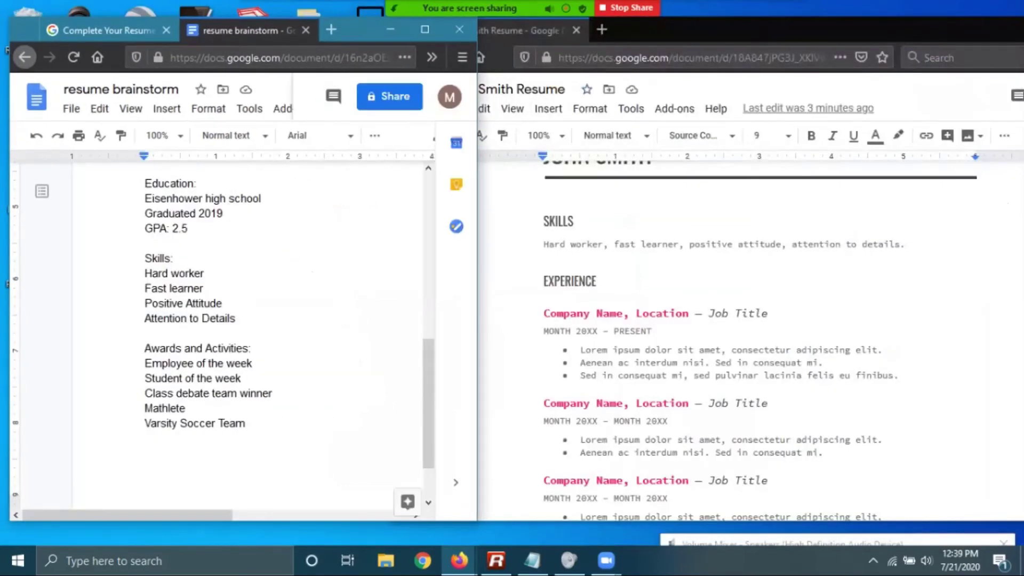
key("alt+Tab")
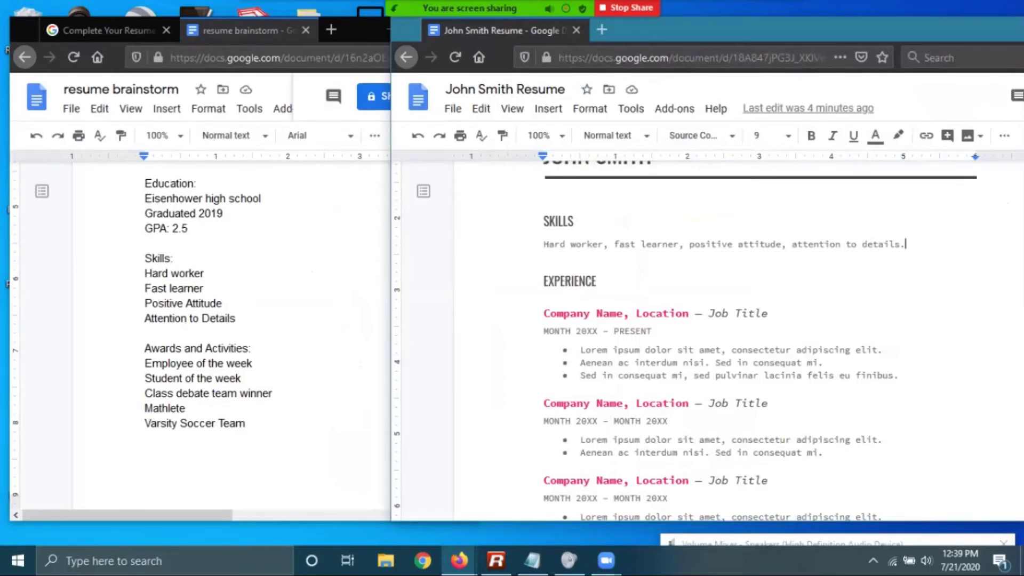
scroll(685, 342, "down", 4)
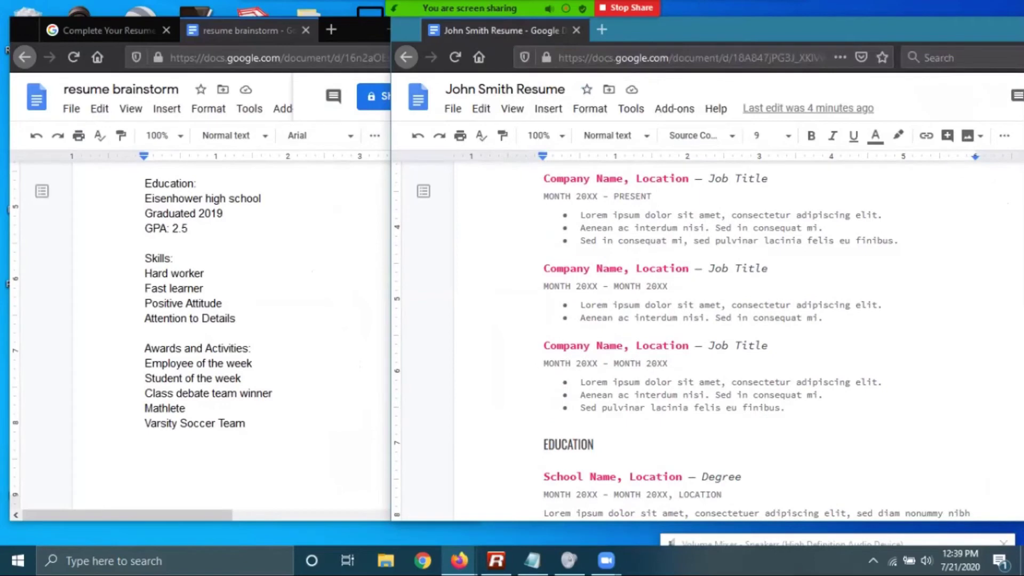
scroll(685, 341, "up", 2)
left_click(240, 320)
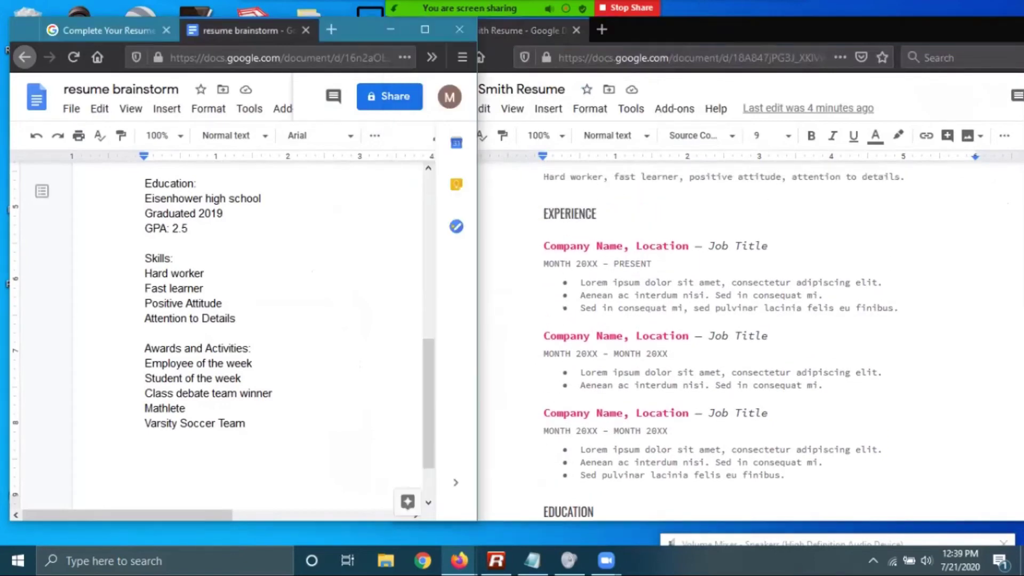
scroll(240, 341, "up", 6)
scroll(223, 342, "down", 4)
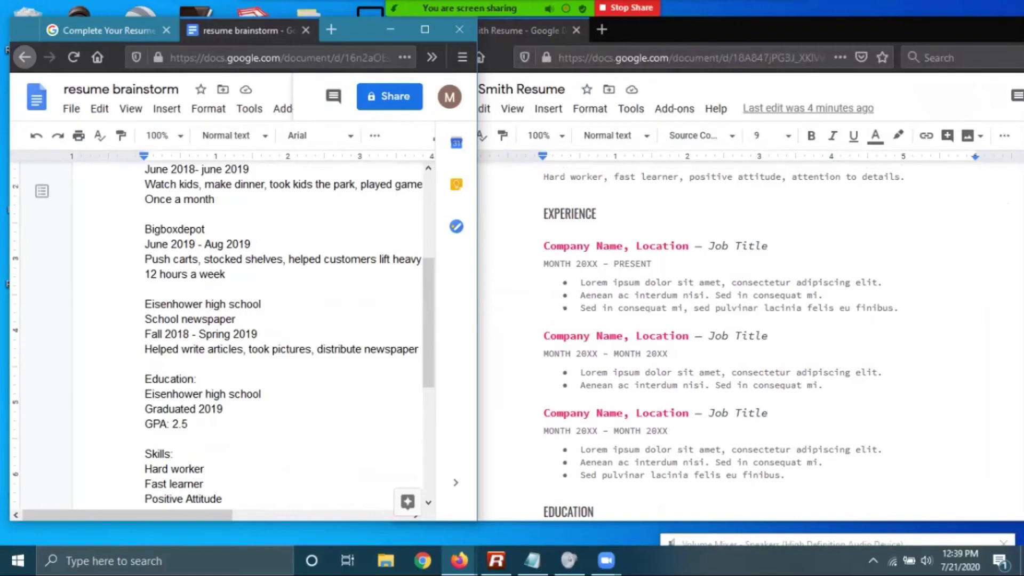
scroll(222, 336, "up", 2)
scroll(222, 336, "down", 1)
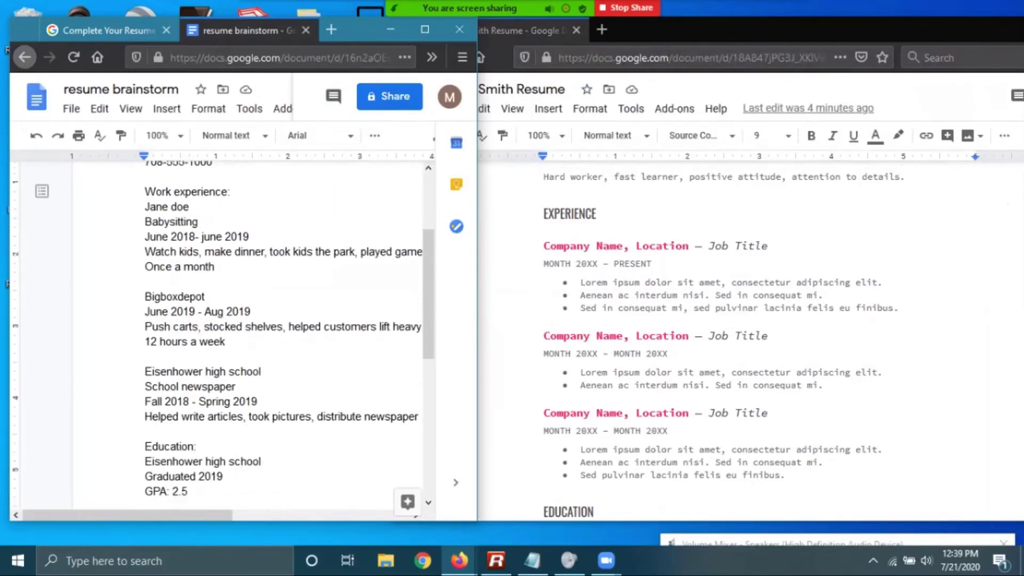
left_click(583, 282)
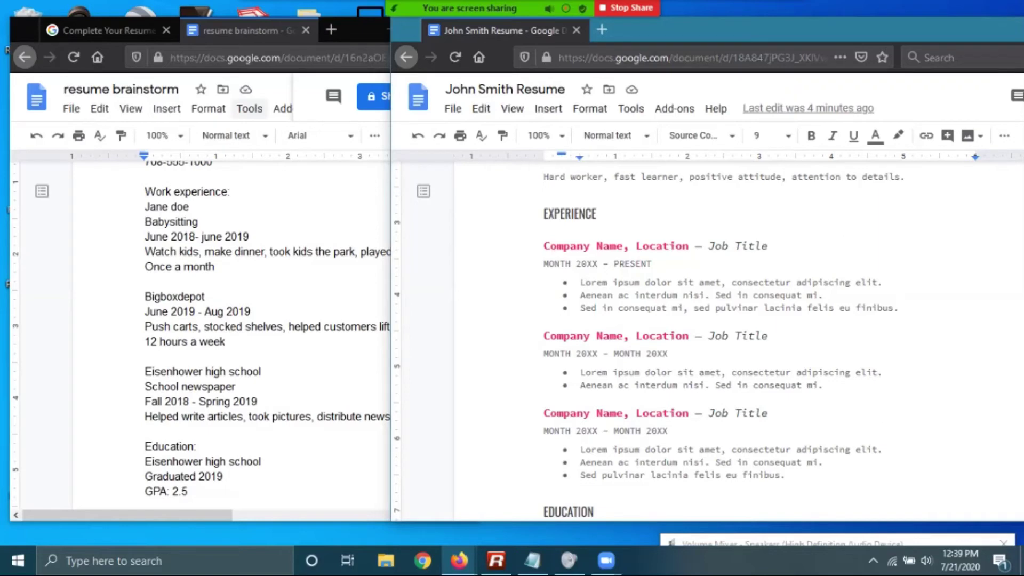
left_click(101, 30)
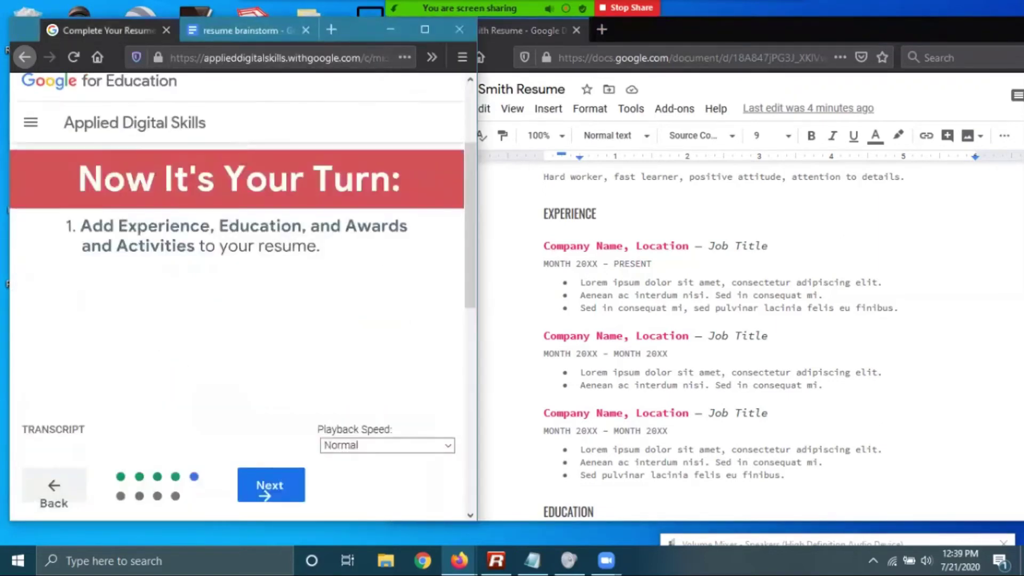
left_click(240, 30)
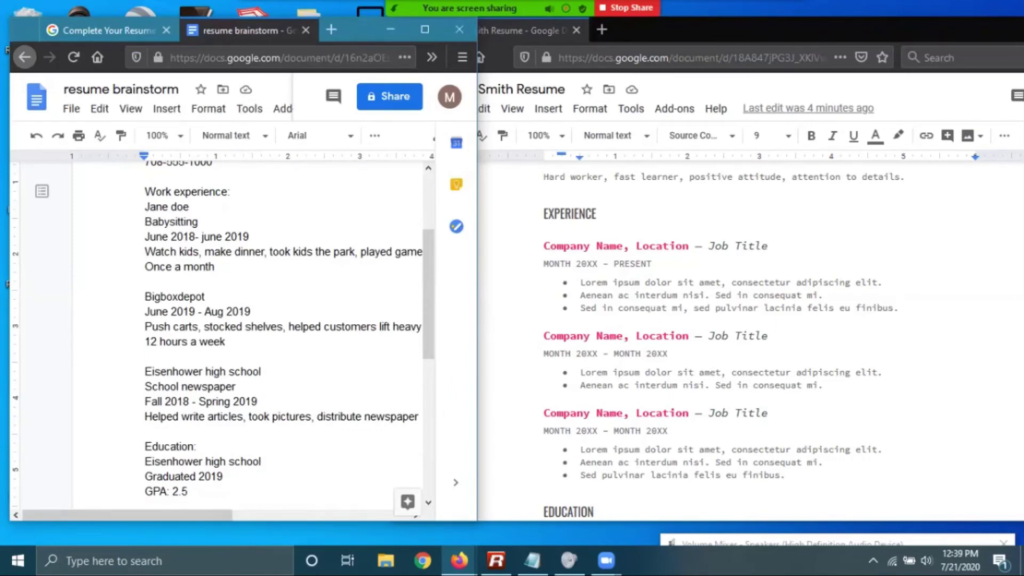
Fill the first job heading with Bigboxdepot, Blue Island and Hardware Department
left_click_drag(623, 246, 544, 246)
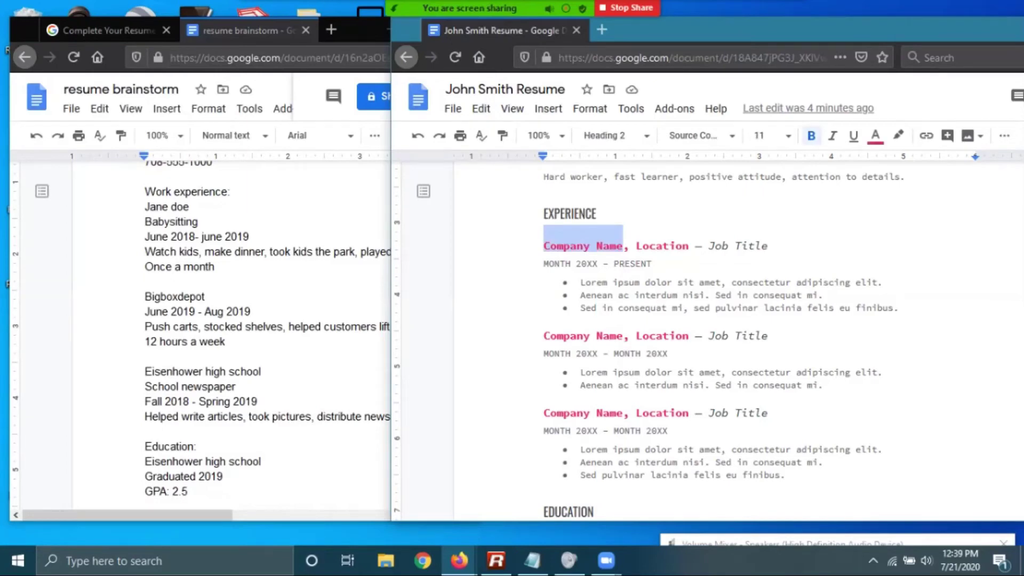
type("Bigboxde")
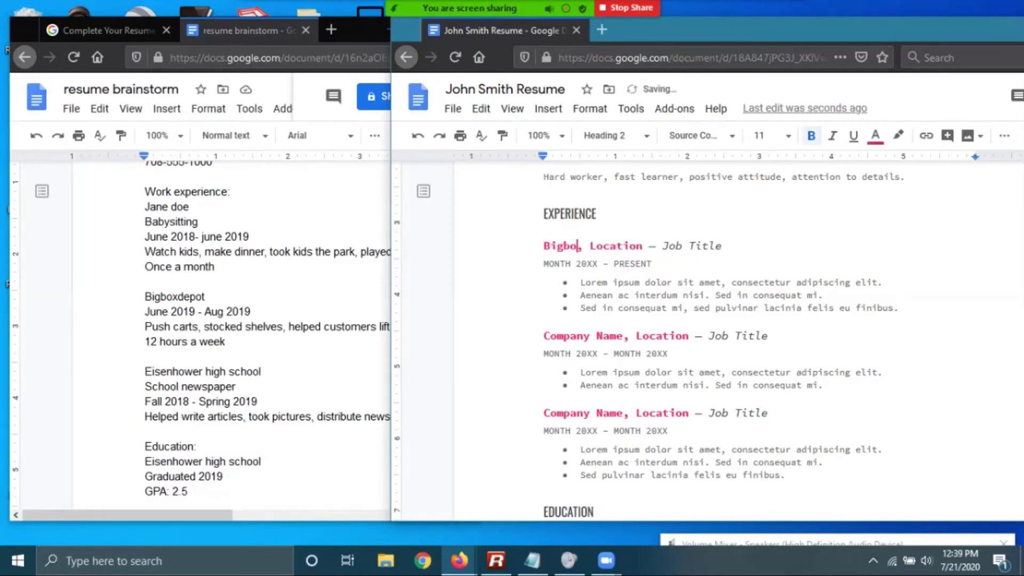
type("pot")
key("Right")
key("Right")
key("Right")
key("Right")
key("Right")
key("Right")
key("Right")
key("Right")
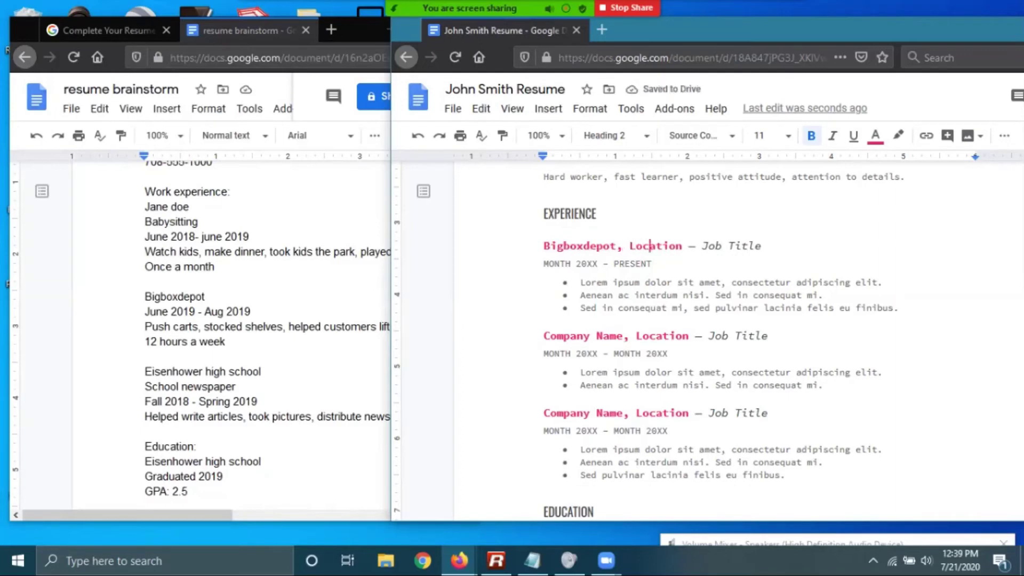
key("Right")
key("Right")
key("BackSpace")
key("BackSpace")
key("BackSpace")
key("BackSpace")
key("BackSpace")
key("BackSpace")
key("BackSpace")
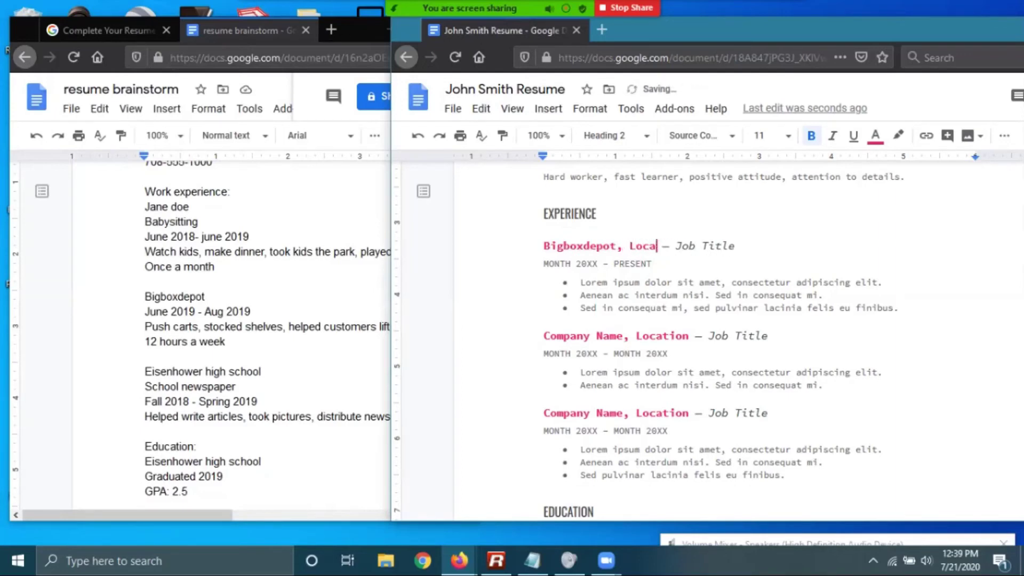
key("BackSpace")
type("Blue Island")
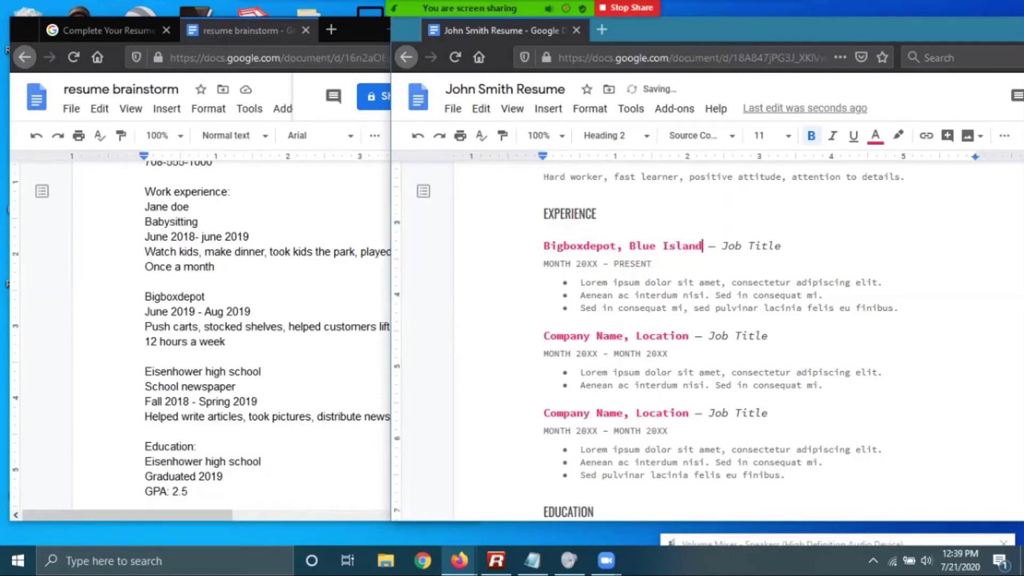
left_click(782, 246)
key("BackSpace")
key("BackSpace")
key("BackSpace")
key("BackSpace")
key("BackSpace")
key("BackSpace")
key("BackSpace")
key("BackSpace")
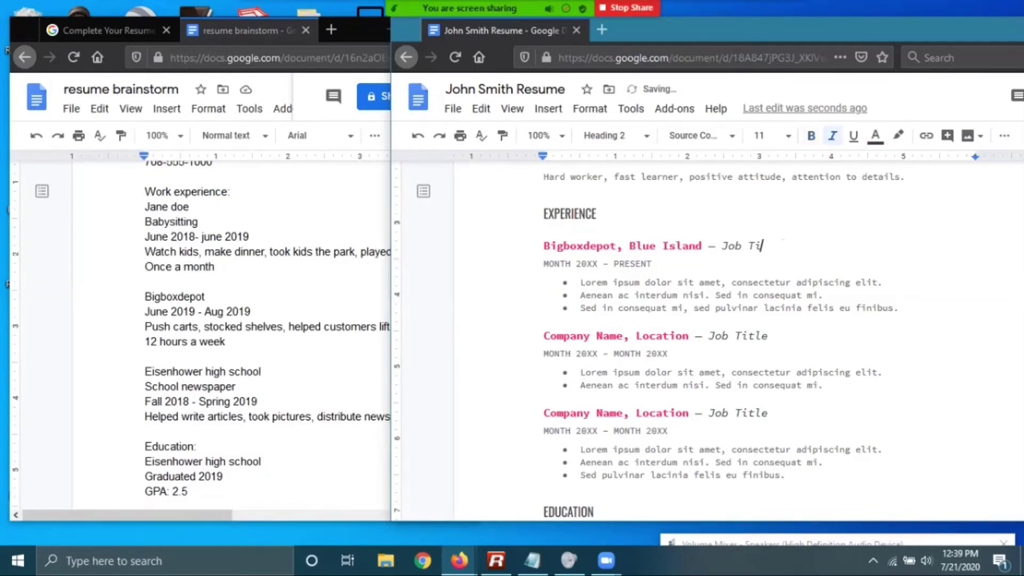
key("BackSpace")
type("Stock")
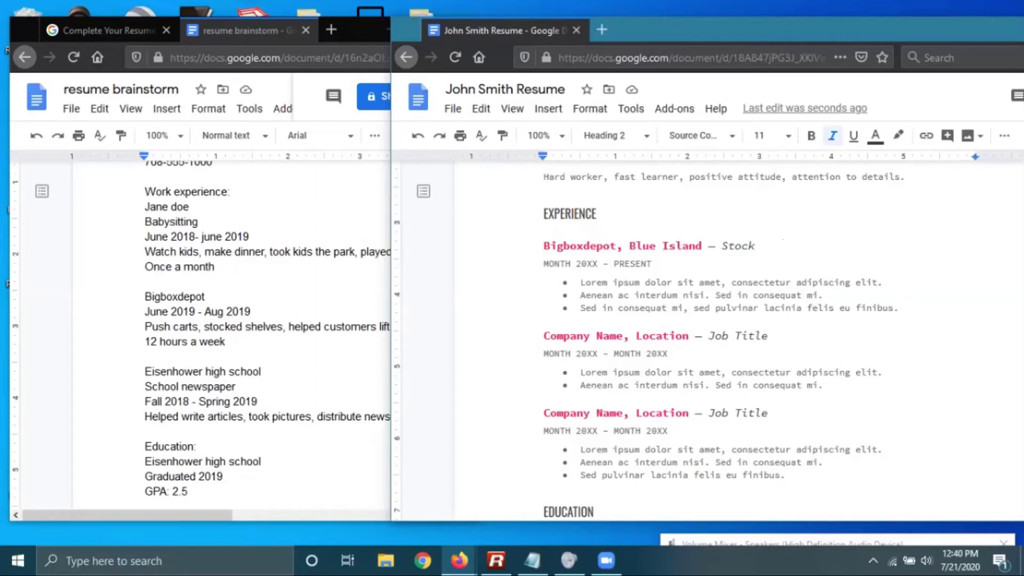
key("BackSpace")
key("BackSpace")
key("BackSpace")
key("BackSpace")
key("BackSpace")
type("Hardwa")
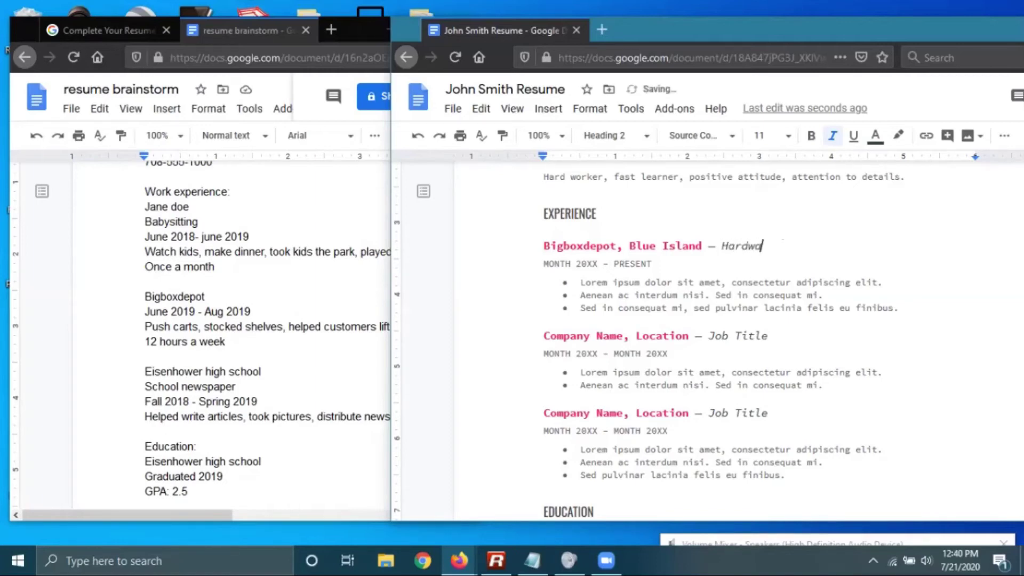
type("re Department")
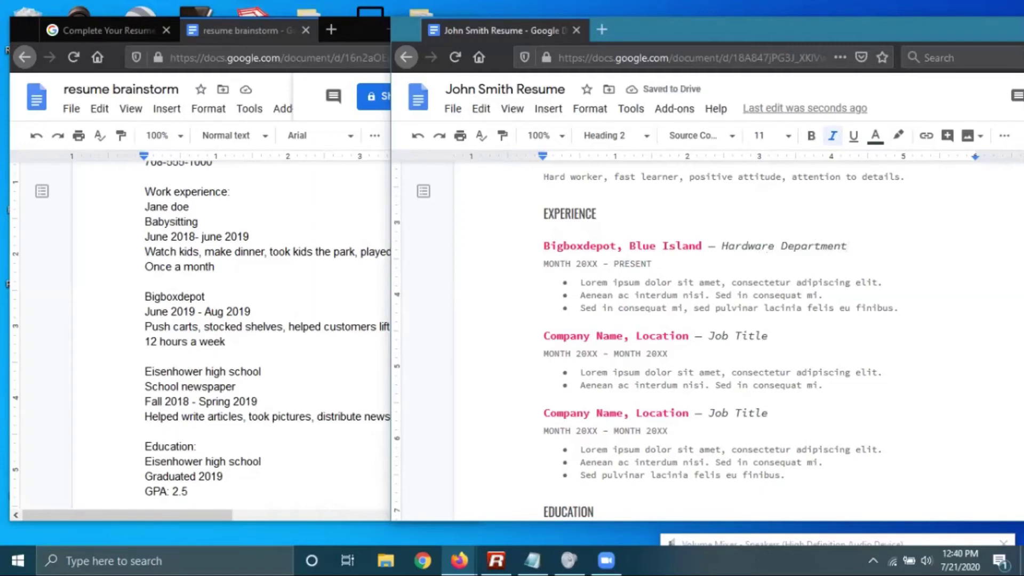
left_click(847, 282)
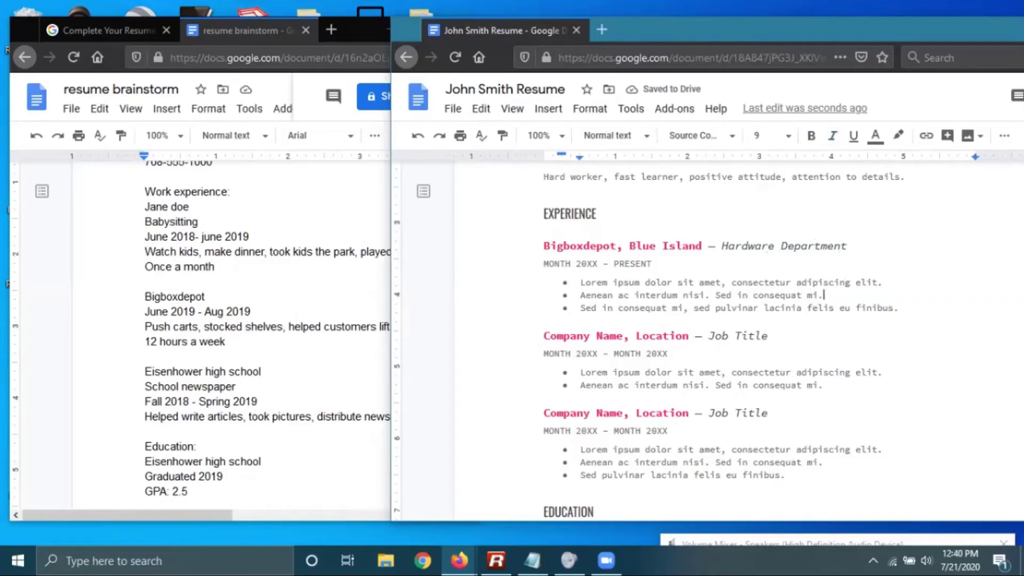
Change the job's start date from MONTH 20XX to June 2019
left_click(622, 264)
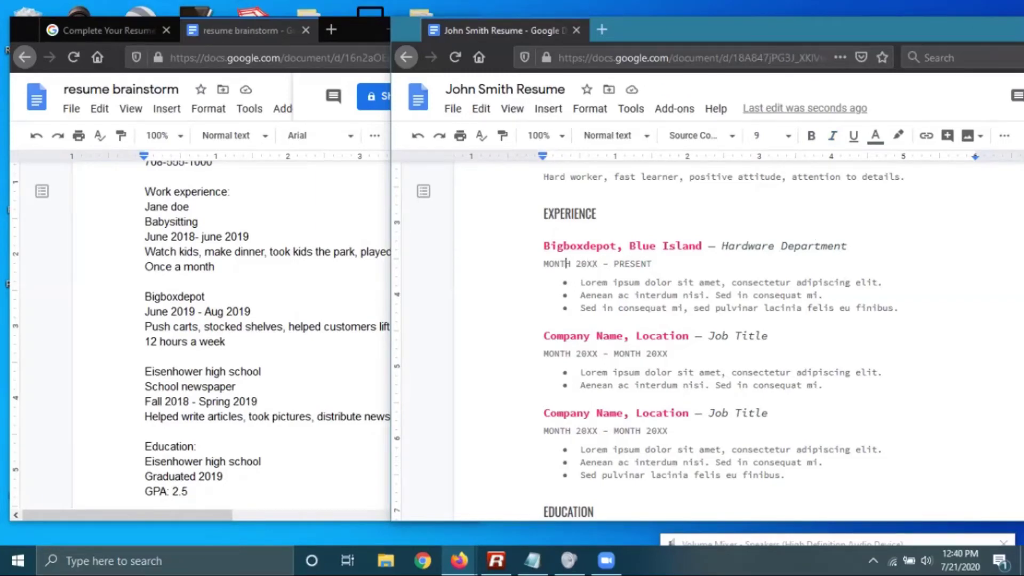
left_click(567, 263)
key("BackSpace")
key("Delete")
key("BackSpace")
key("BackSpace")
key("BackSpace")
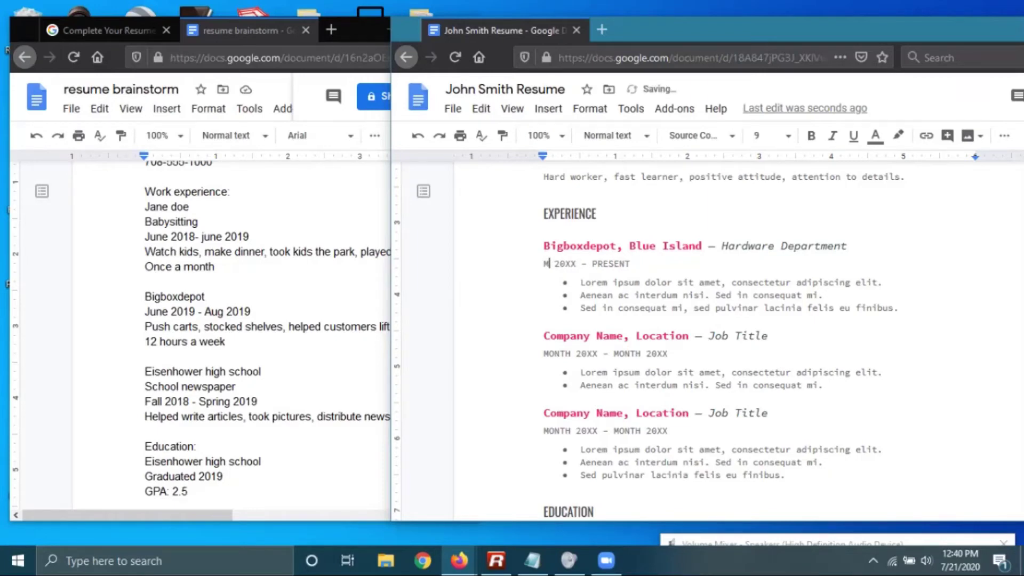
type("June")
key("BackSpace")
key("Right")
key("Right")
key("Right")
key("Delete")
key("Delete")
type("19")
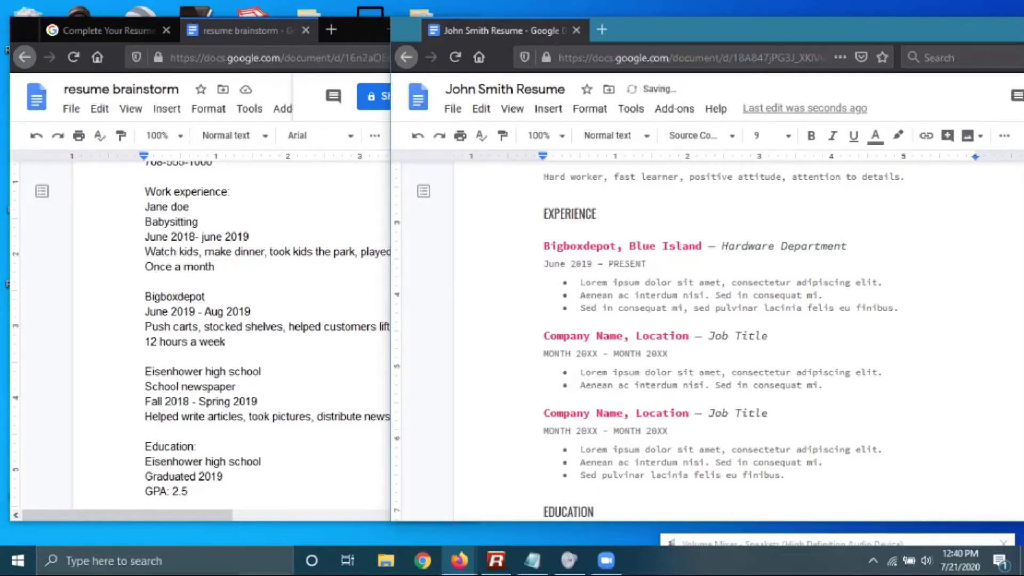
key("Down")
Replace the first two Bigboxdepot bullets with 'Push carts.' and 'Stocked shelves.'
left_click_drag(888, 283, 581, 282)
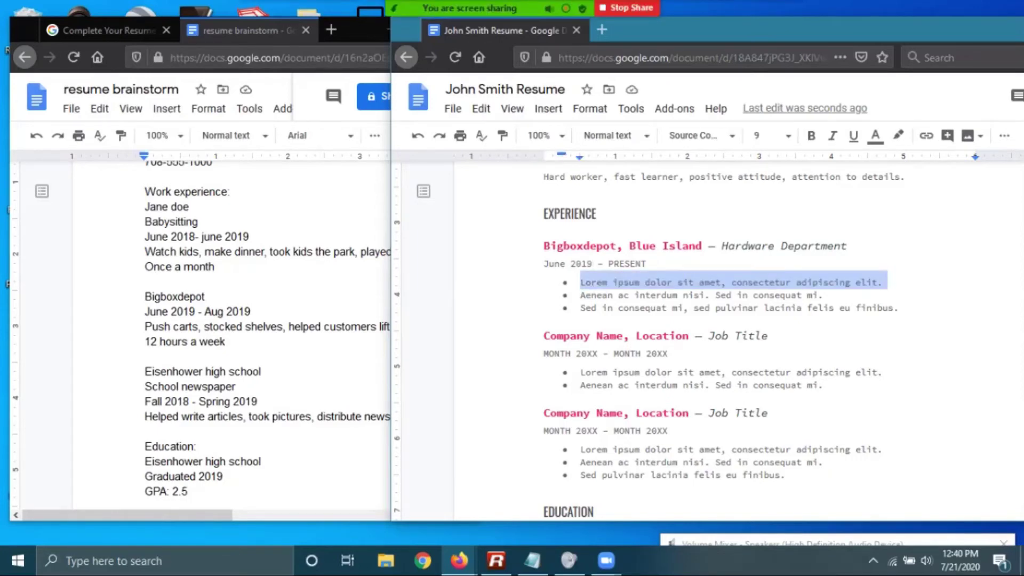
left_click(251, 311)
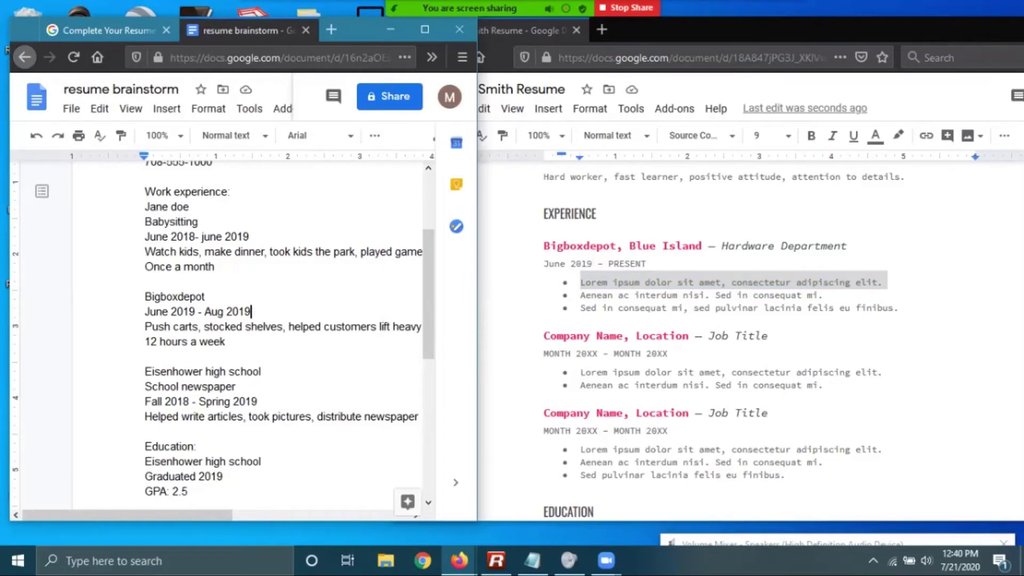
left_click_drag(373, 30, 323, 22)
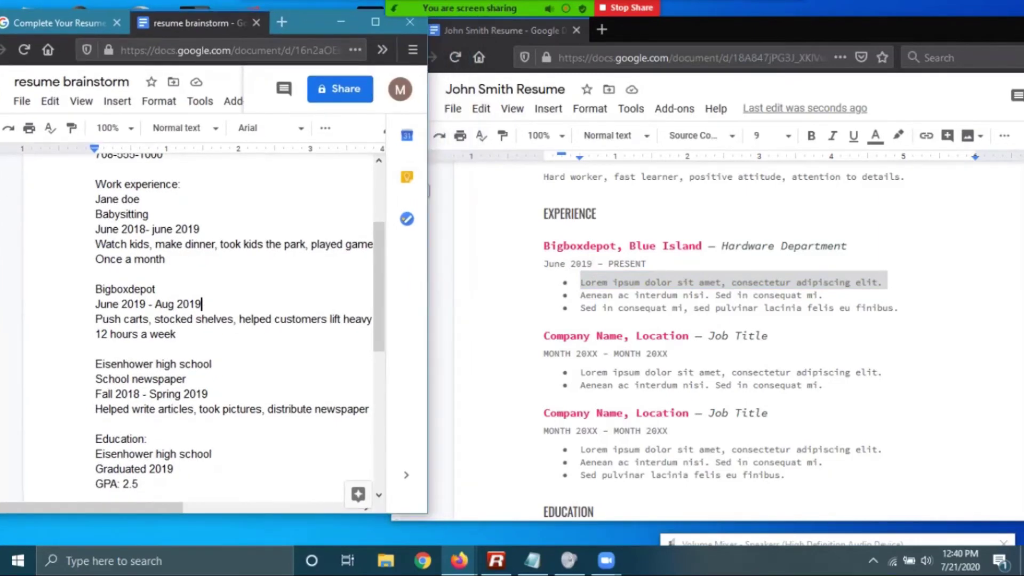
left_click_drag(428, 190, 531, 217)
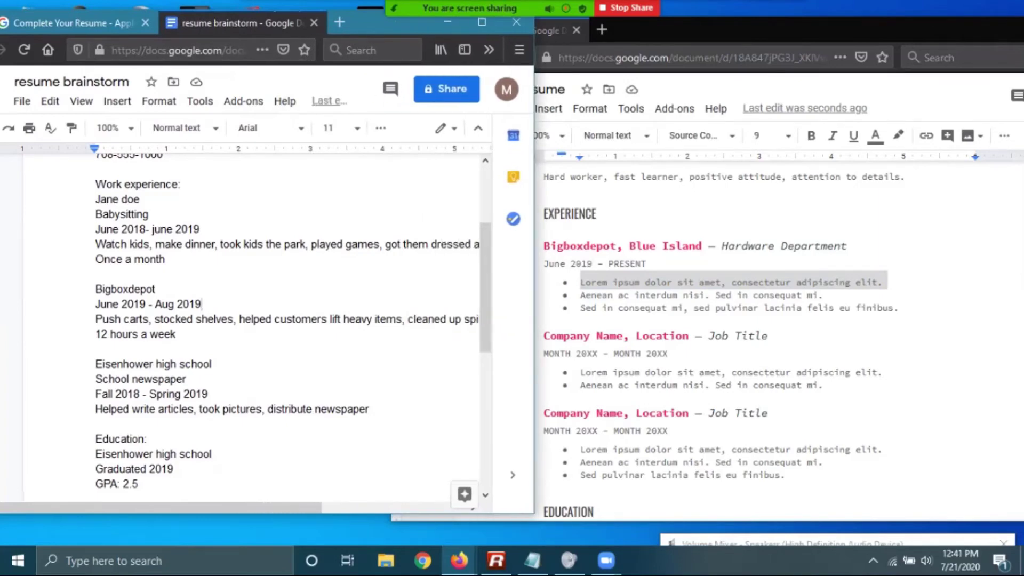
left_click(539, 32)
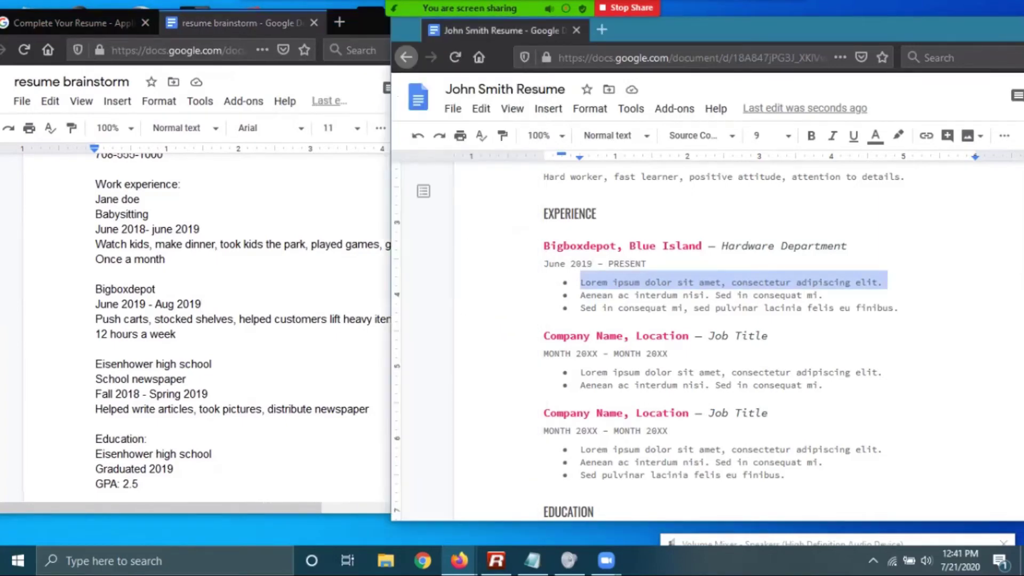
type("Push")
key("BackSpace")
key("BackSpace")
key("BackSpace")
type("ush carts")
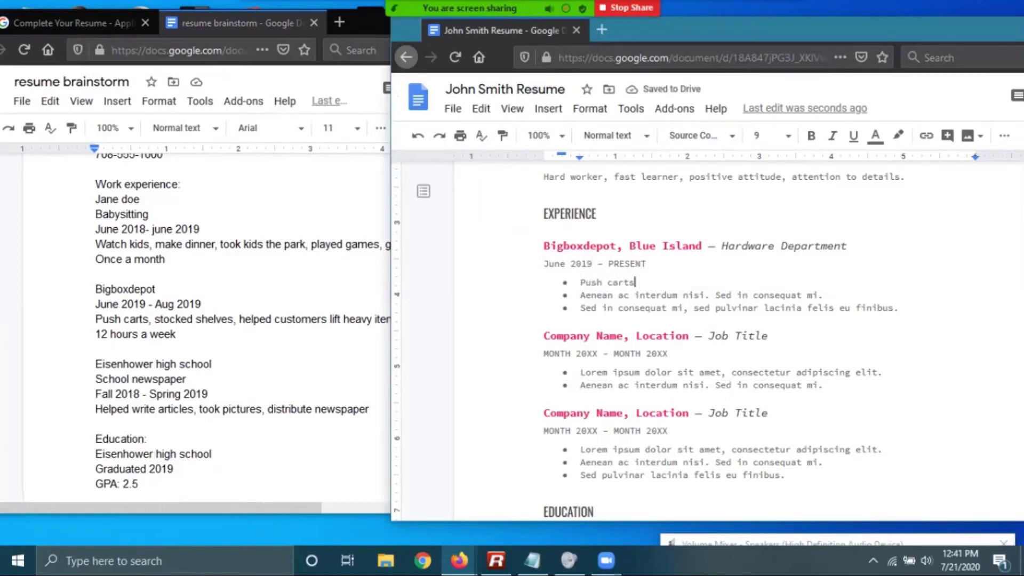
left_click_drag(823, 295, 581, 295)
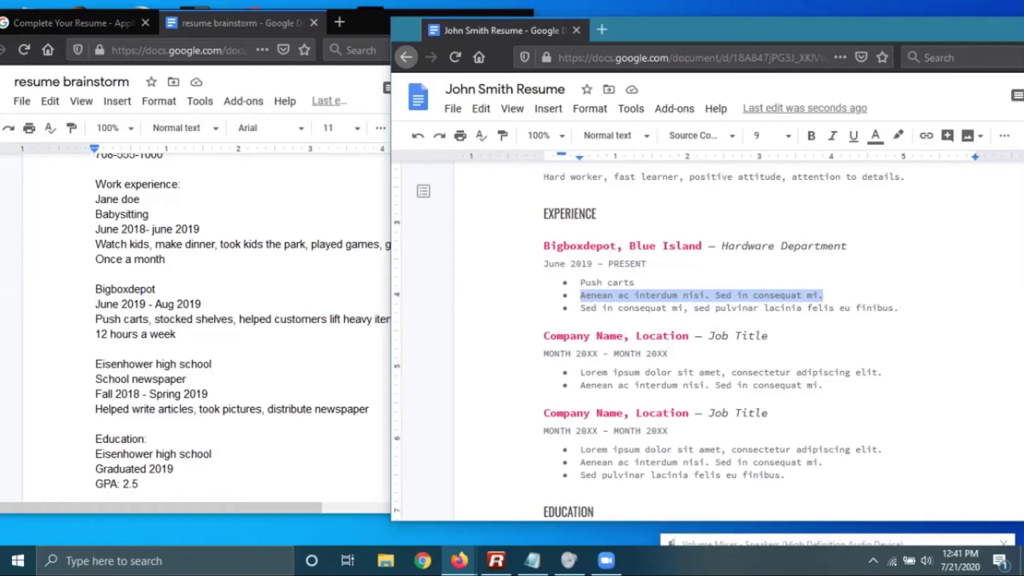
type("Stocked shelves.")
left_click(639, 282)
type(".")
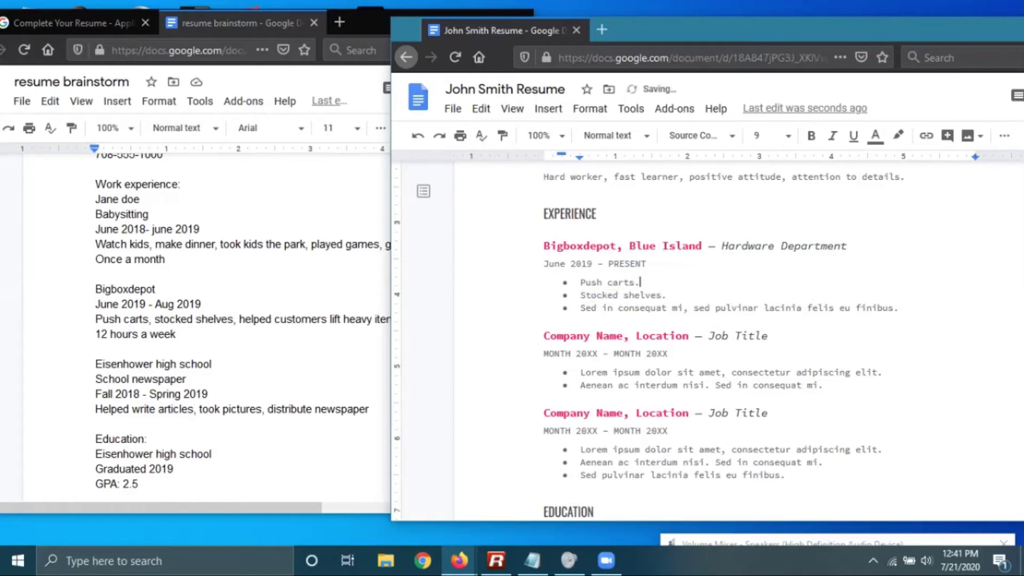
Write the third bullet 'Help customer lift heavy items.' and change 'Stocked' to 'Stock'
left_click_drag(899, 308, 580, 308)
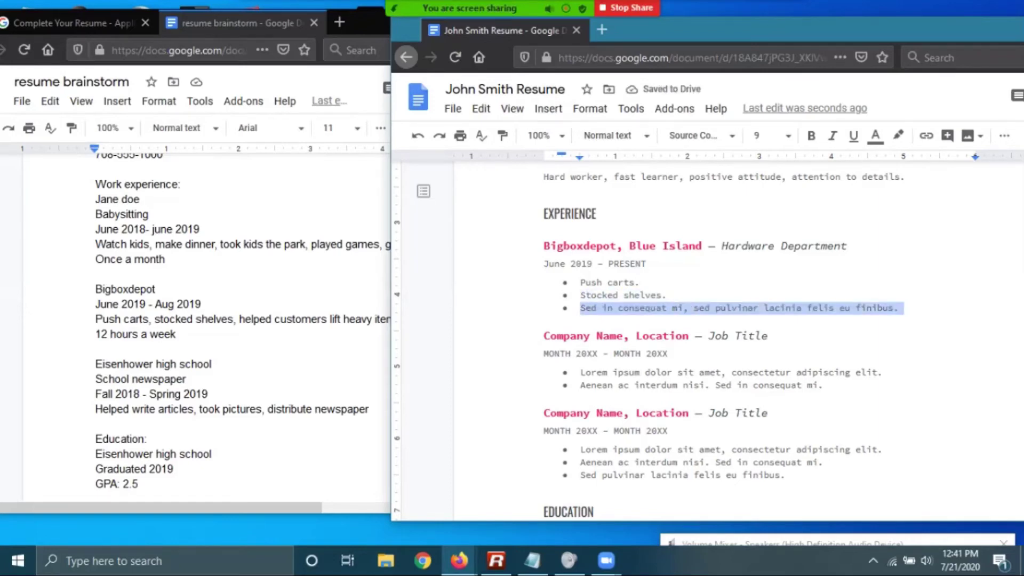
type("Helped")
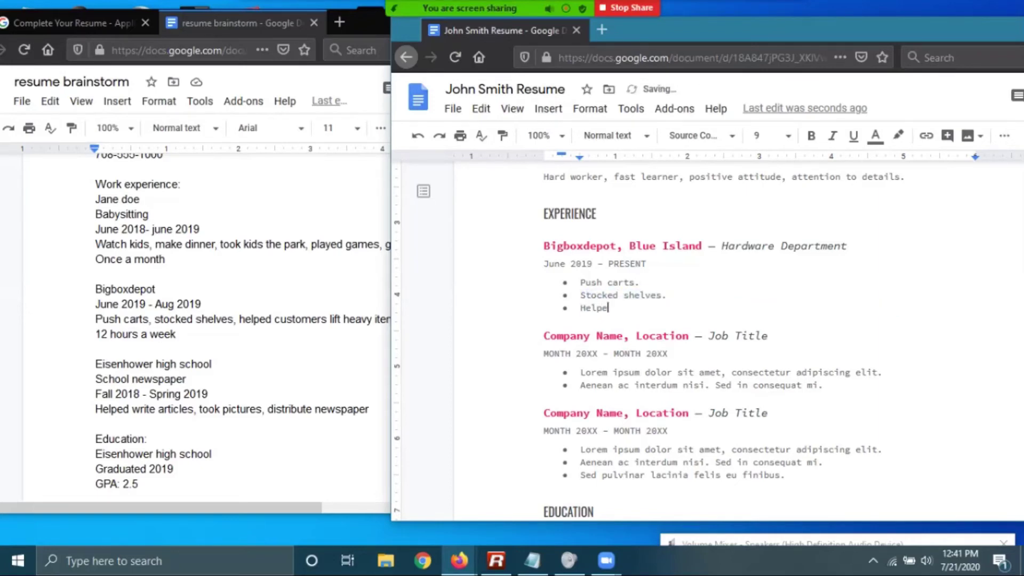
key("BackSpace")
key("BackSpace")
key("BackSpace")
key("Up")
key("Right")
key("Right")
key("Right")
key("BackSpace")
key("BackSpace")
key("Down")
type("customer lift heave")
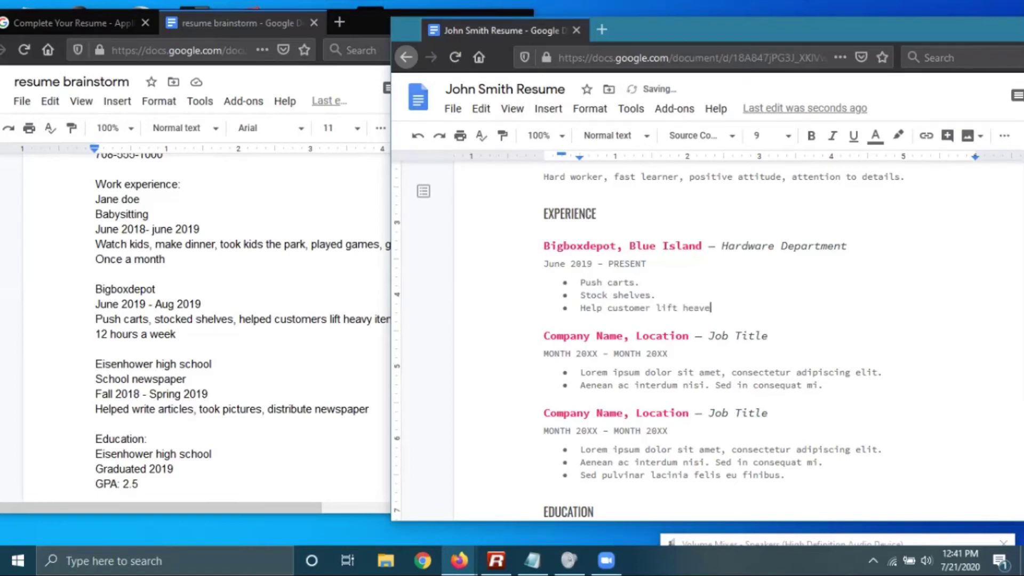
key("BackSpace")
type("y items.")
Add a fourth bullet 'Clean up spills.' and pluralise 'customer' to 'customers'
left_click(176, 318)
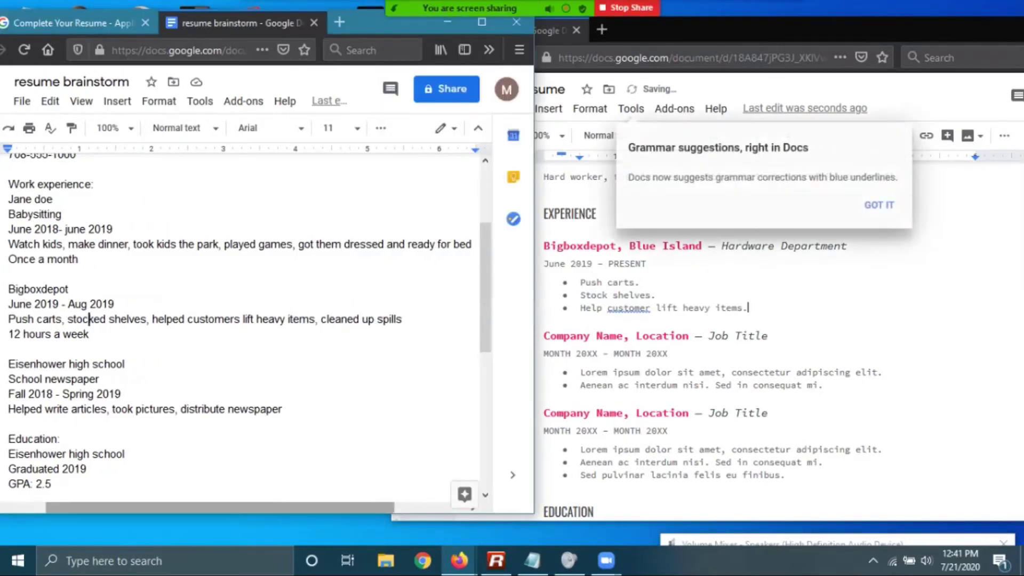
key("alt+Tab")
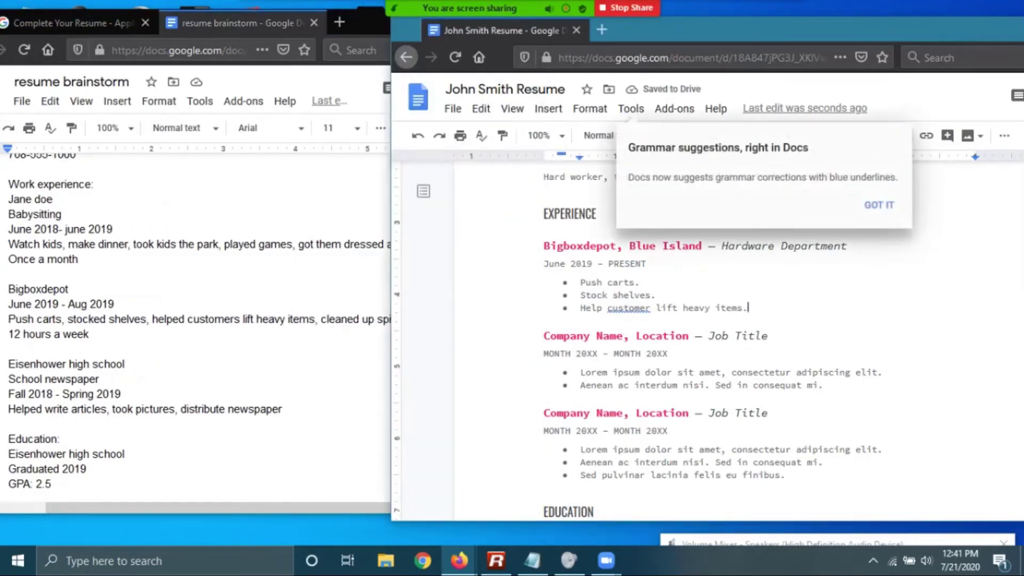
key("Return")
type("Clean up spills")
left_click(651, 308)
type("s")
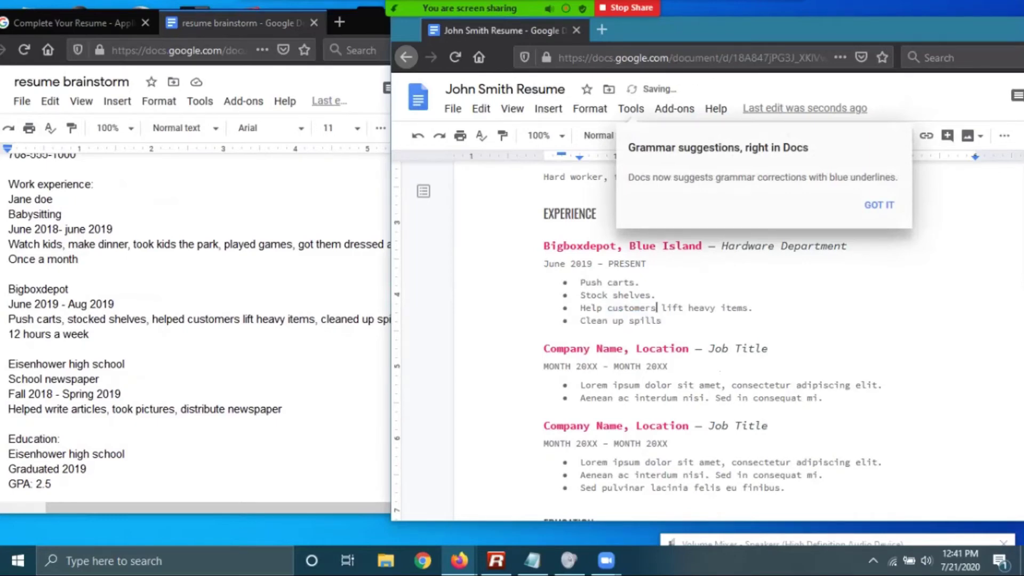
left_click(662, 320)
type(".")
key("alt+Tab")
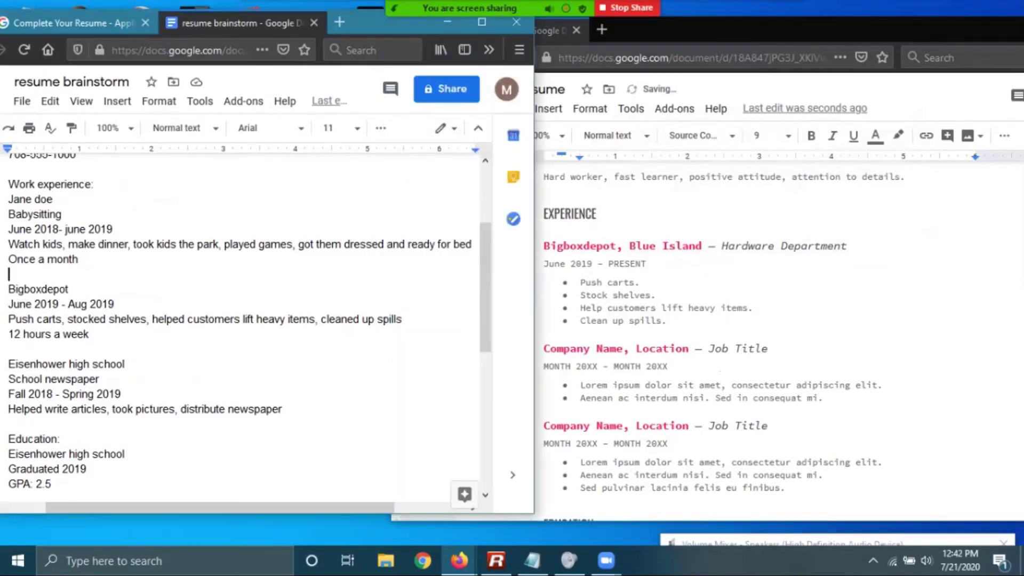
key("alt+Tab")
Select the Company Name placeholder in the second job entry
scroll(694, 320, "down", 2)
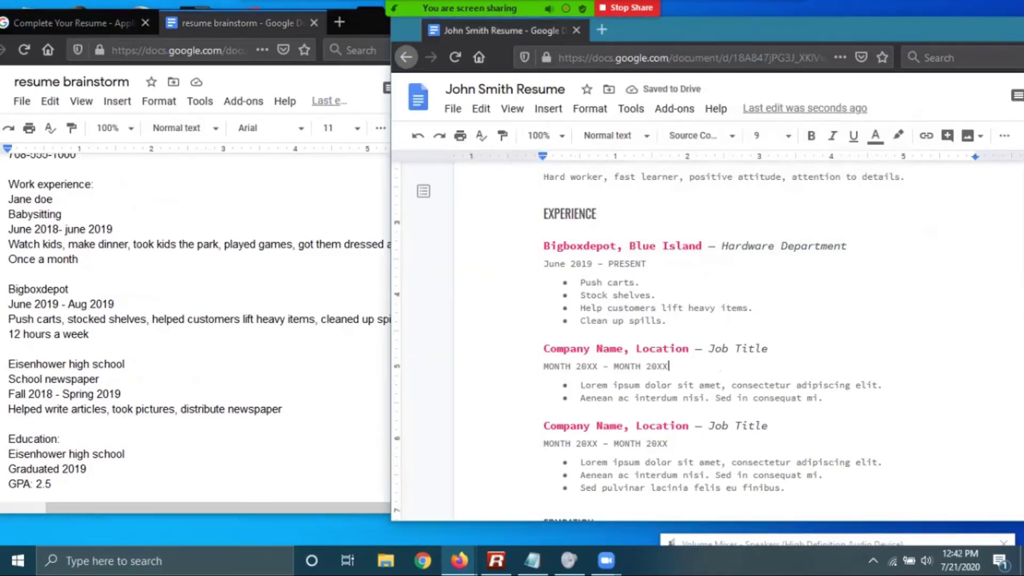
left_click(668, 299)
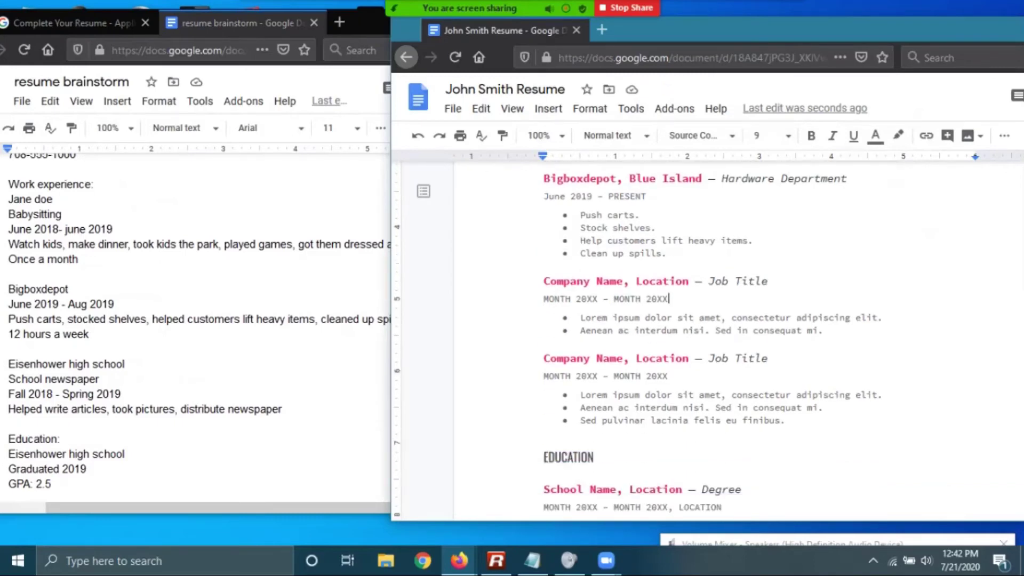
left_click_drag(623, 281, 543, 281)
Fill the second job heading with the employer's name, Blue Island and Babysitting
type("Jane Doe")
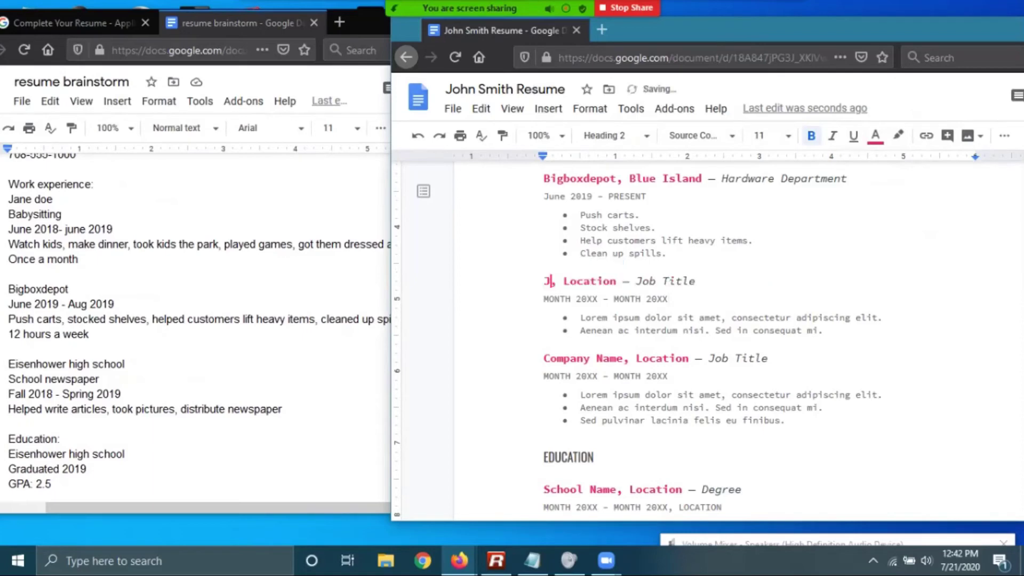
key("Right")
key("Right")
key("Right")
key("Right")
key("Right")
key("Right")
key("Right")
key("Right")
key("Right")
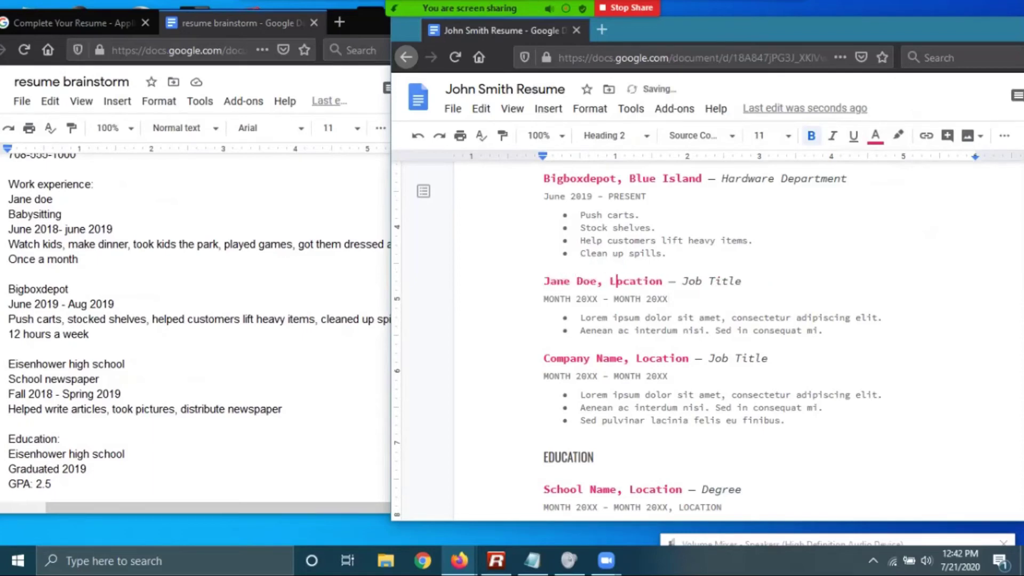
key("BackSpace")
key("BackSpace")
key("BackSpace")
key("BackSpace")
key("BackSpace")
key("BackSpace")
key("BackSpace")
key("BackSpace")
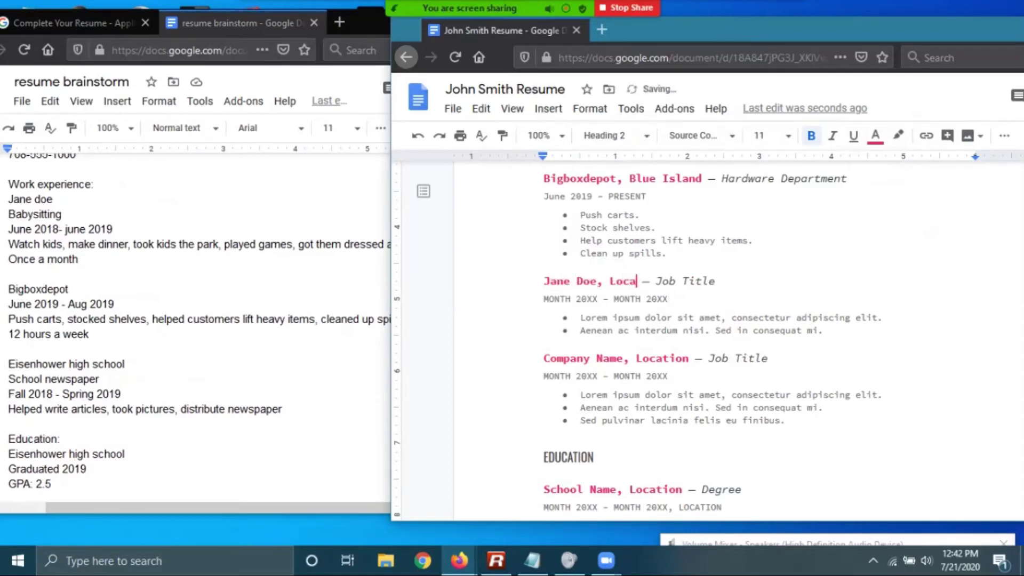
type("Blue Island")
key("Right")
key("Right")
key("Right")
key("Right")
left_click_drag(702, 281, 761, 281)
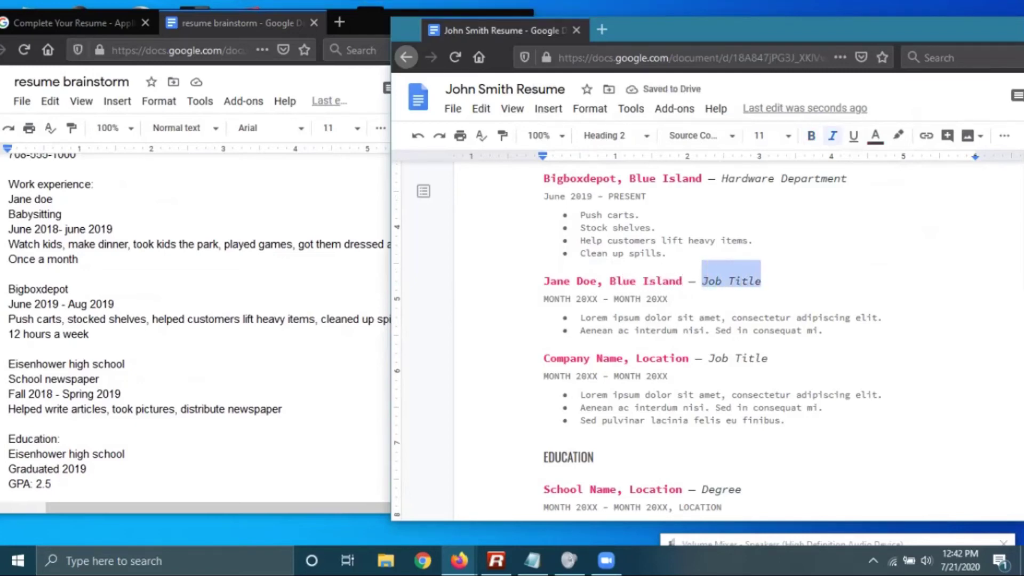
type("Babysitting")
Date the babysitting job June 2018 – JUne 2019
key("Down")
key("Left")
key("Left")
key("Left")
key("Left")
key("Left")
key("Left")
key("Left")
key("Left")
key("Left")
key("Left")
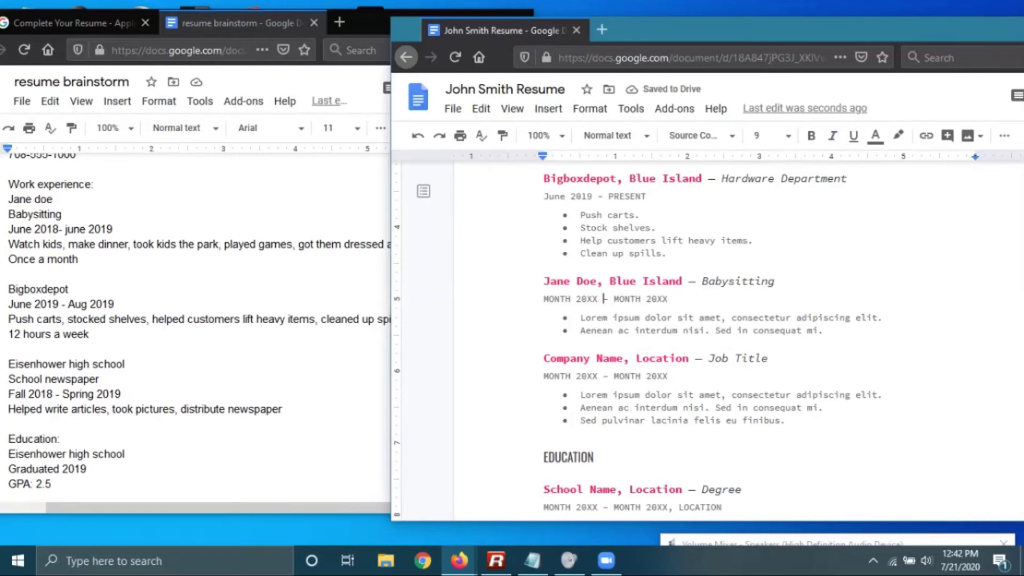
key("BackSpace")
key("BackSpace")
key("BackSpace")
key("BackSpace")
key("BackSpace")
key("BackSpace")
key("BackSpace")
key("BackSpace")
key("BackSpace")
key("BackSpace")
type("June 2018")
key("Right")
key("Right")
key("Right")
key("Right")
key("Right")
key("Right")
key("Right")
key("Right")
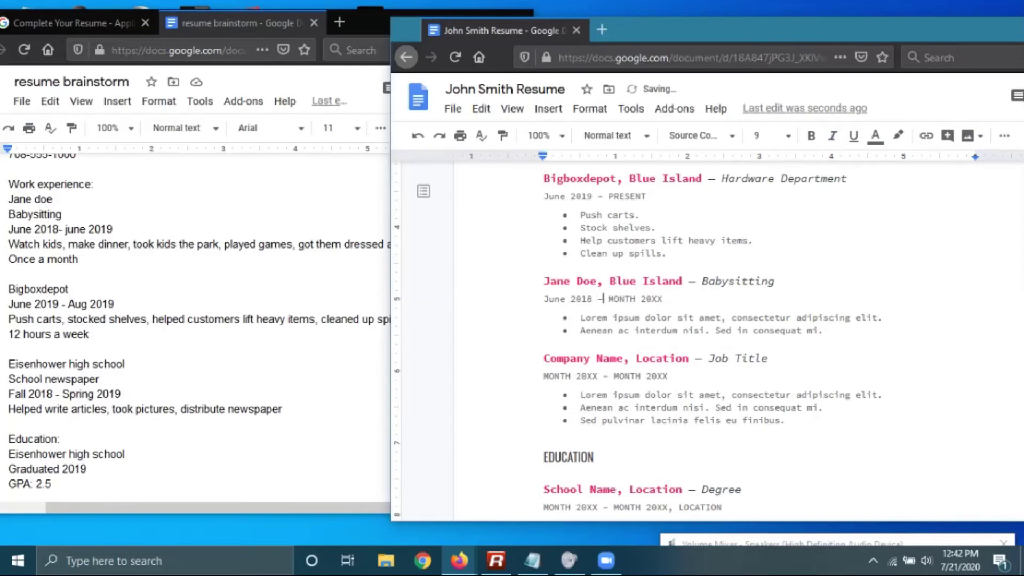
key("BackSpace")
key("BackSpace")
key("BackSpace")
key("BackSpace")
key("BackSpace")
type("JUne")
key("Right")
key("Right")
key("Right")
key("Right")
key("Right")
key("BackSpace")
key("BackSpace")
key("BackSpace")
type("019")
left_click(657, 317)
Write the first bullet 'Watched three children for periods of four hours.' and correct 'JUne' to 'June'
left_click_drag(886, 318, 580, 317)
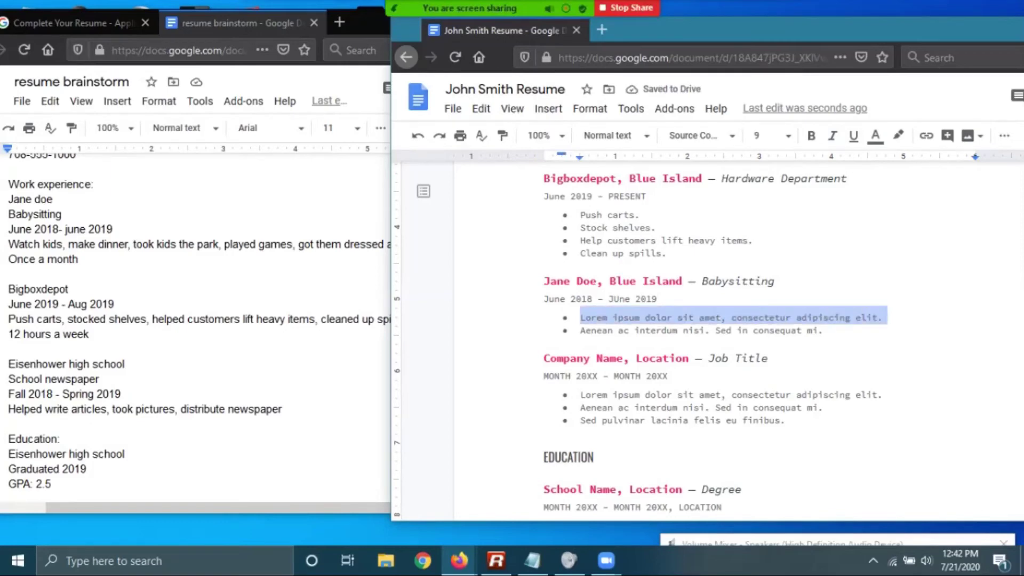
type("Watched")
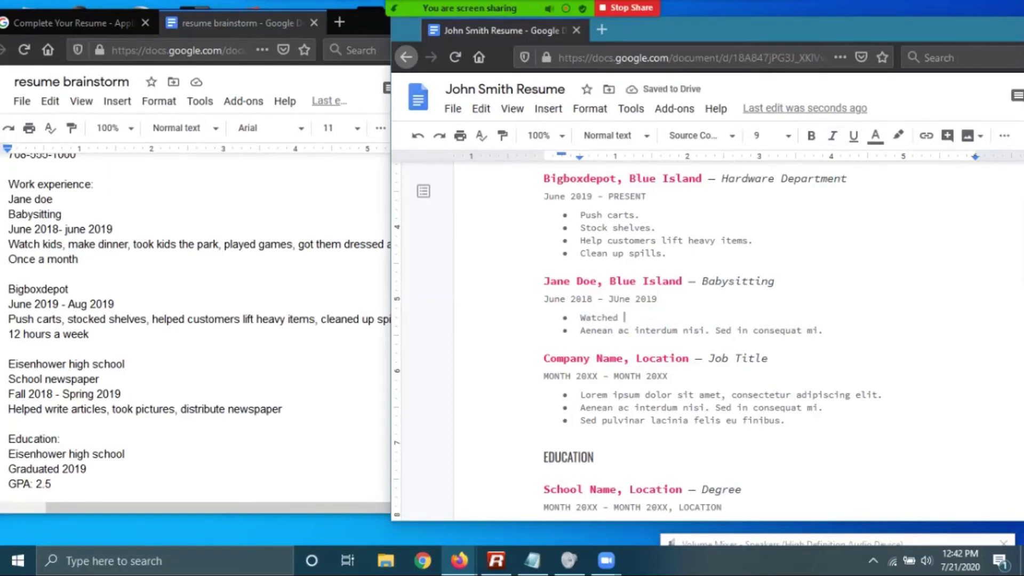
type("three children")
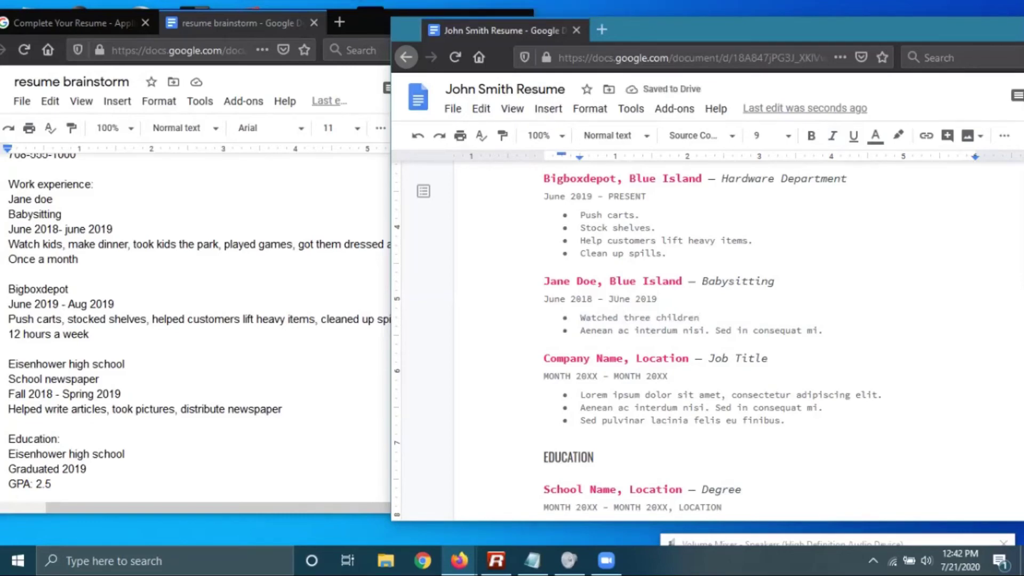
type(" for sev")
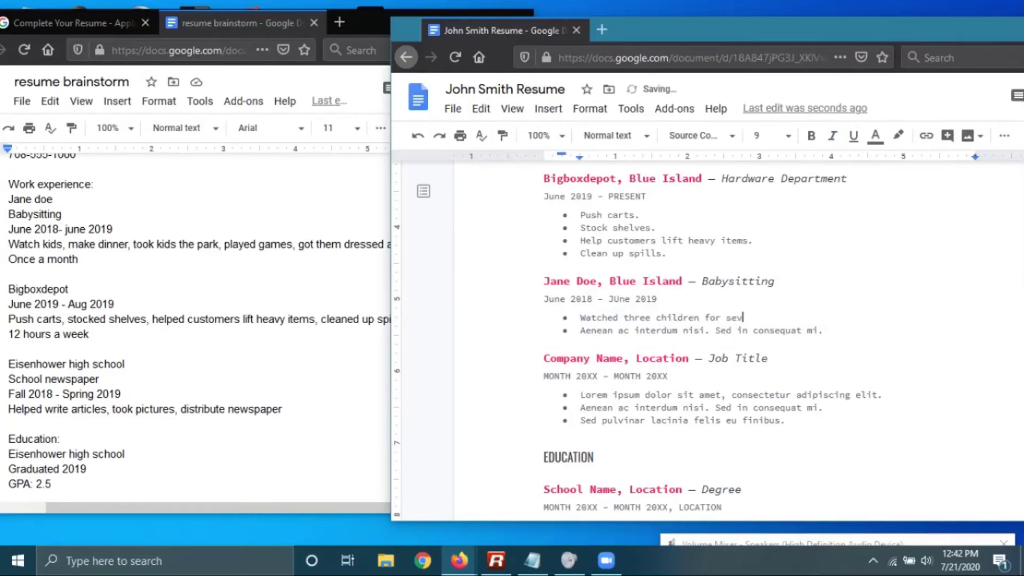
key("BackSpace")
key("BackSpace")
key("BackSpace")
type("fou")
key("BackSpace")
key("BackSpace")
key("BackSpace")
type("periods of four hours.")
left_click(615, 299)
key("Delete")
type("u")
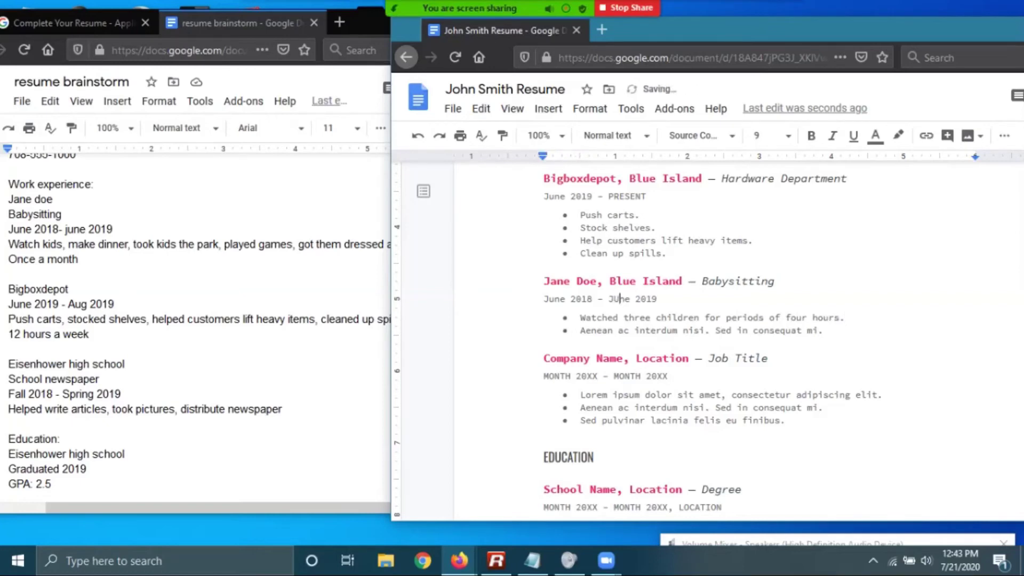
Replace the second bullet with 'Took the children to the park.'
left_click_drag(829, 330, 579, 330)
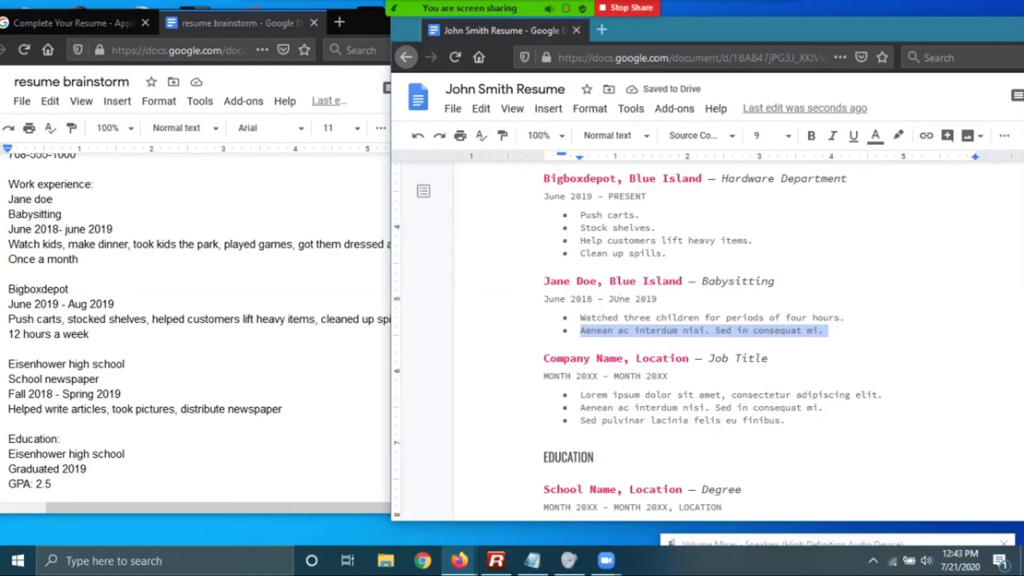
type("Took")
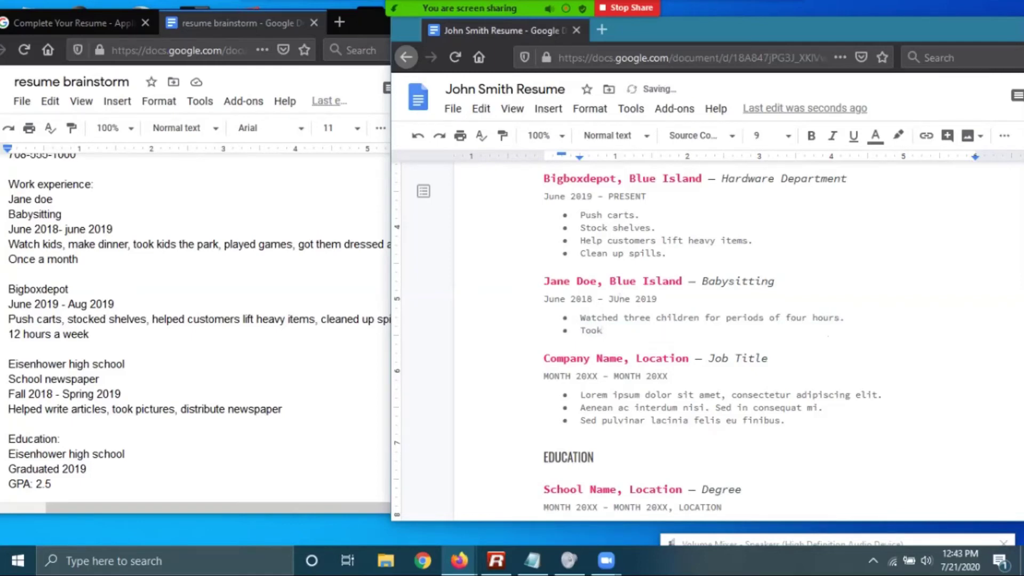
type(" the children to the park.")
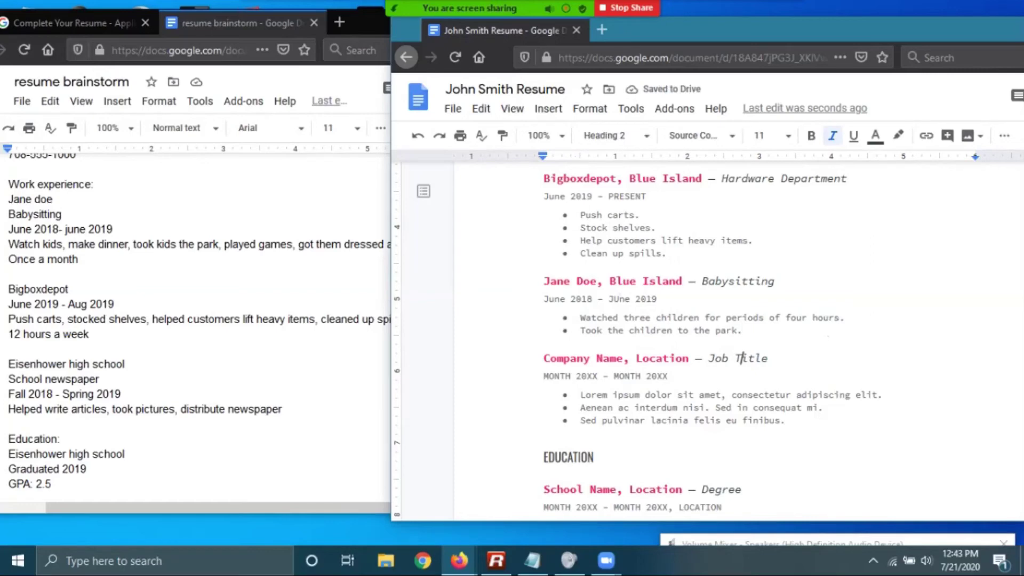
Add bullets 'Got children dressed and ready for bed.' and 'Played games.'
key("Return")
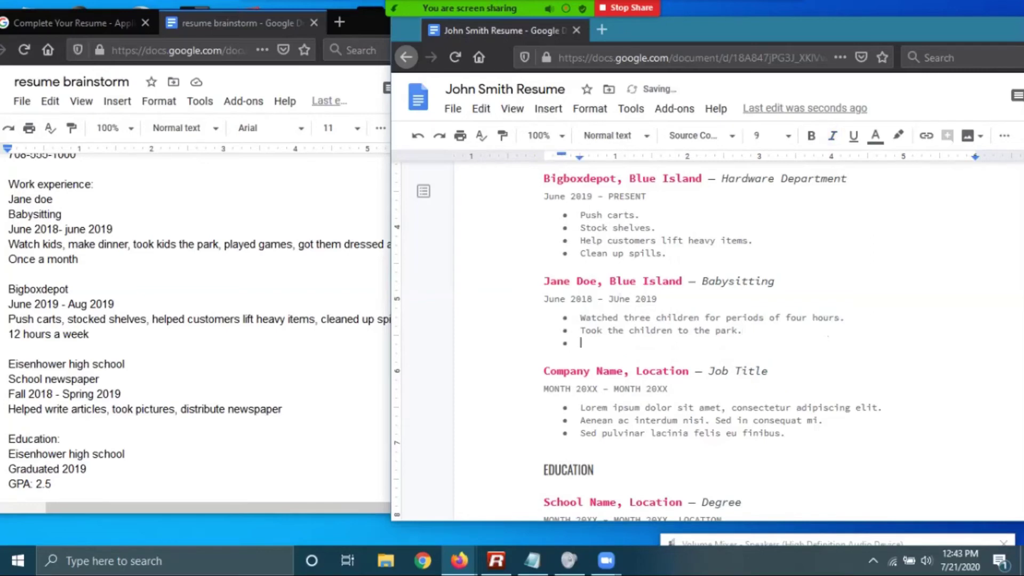
type("Got children")
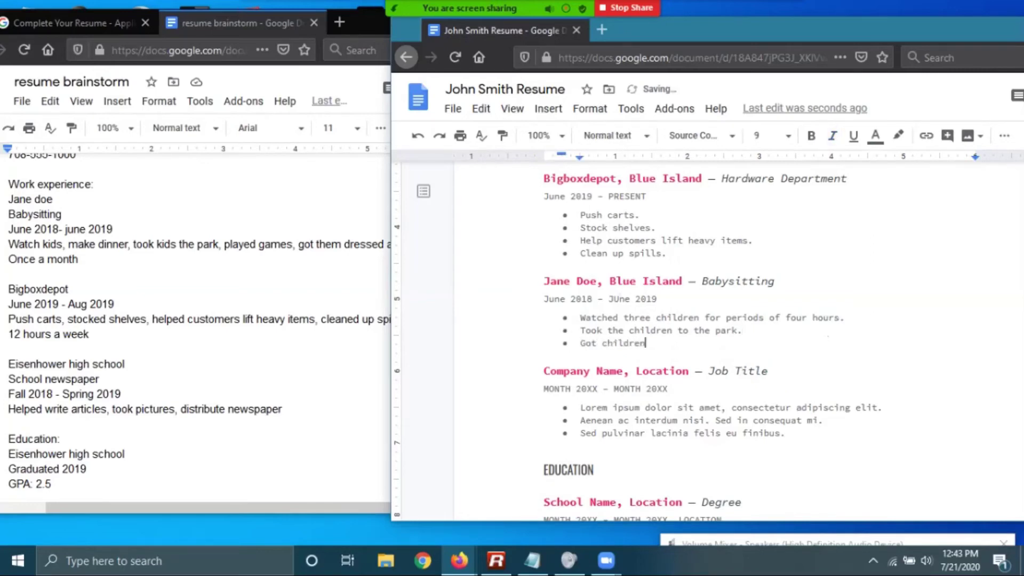
type(" dressed and")
key("alt+Tab")
left_click(768, 370)
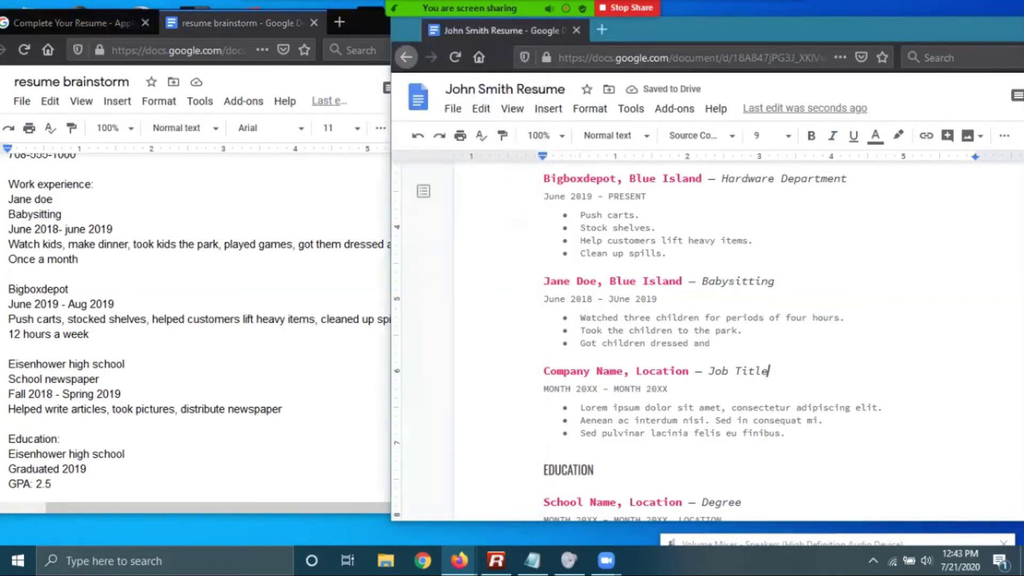
left_click(743, 330)
left_click(709, 343)
type("ready")
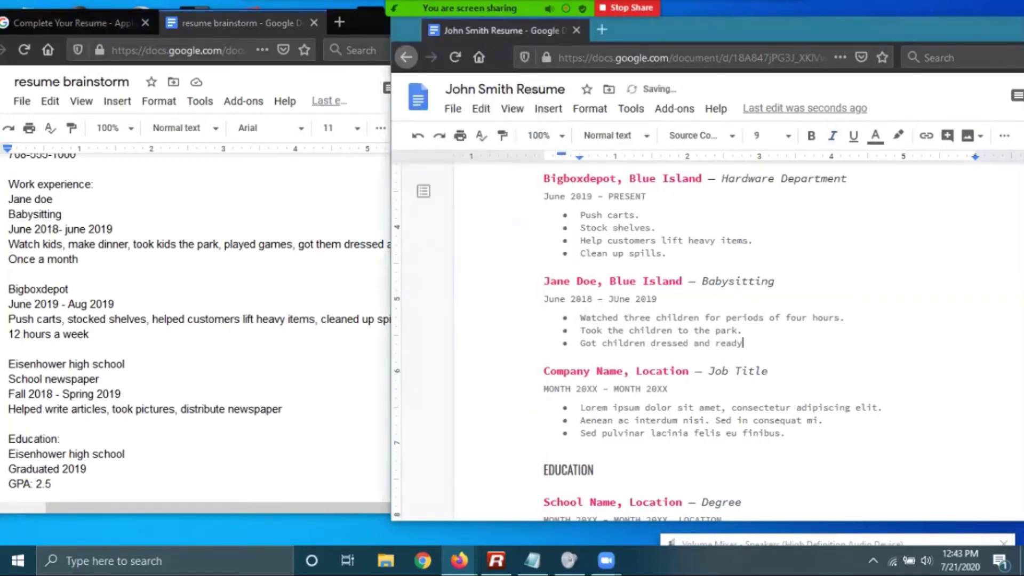
type(" for bed.")
key("Return")
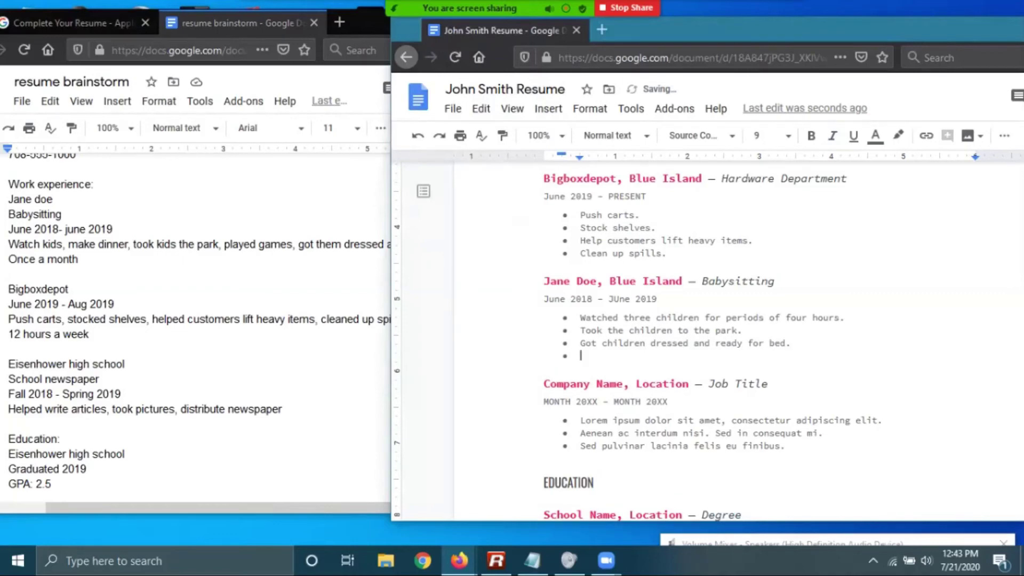
type("Played games.")
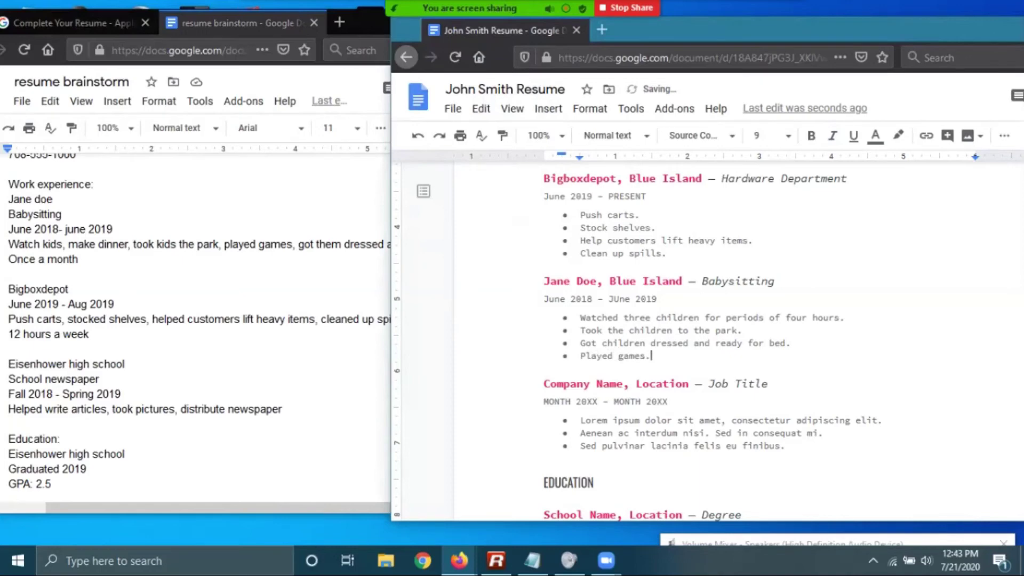
scroll(694, 320, "down", 3)
Review the school newspaper notes in the brainstorm document
left_click(99, 363)
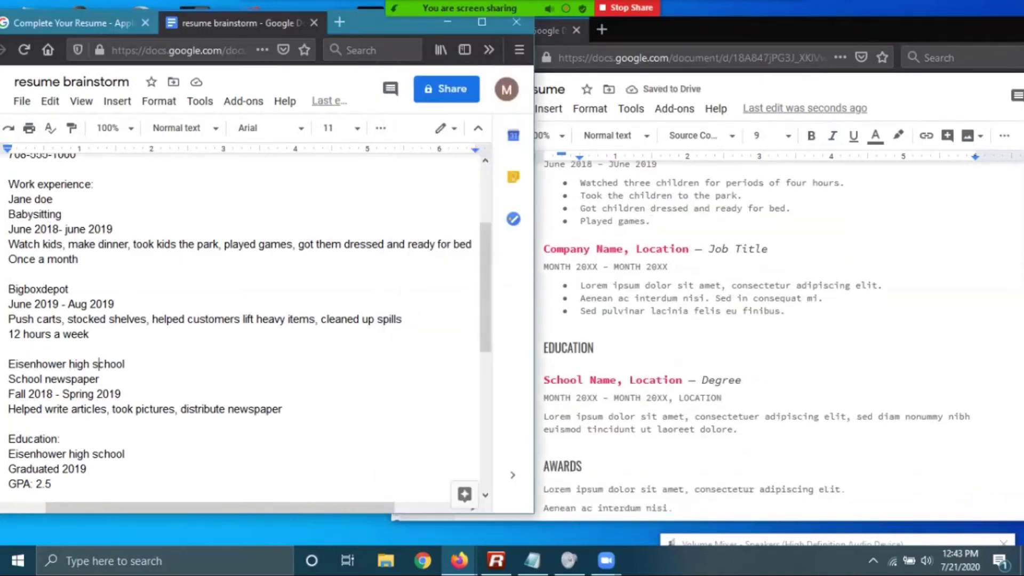
scroll(240, 320, "up", 4)
scroll(240, 320, "down", 7)
scroll(240, 320, "down", 1)
scroll(240, 320, "up", 5)
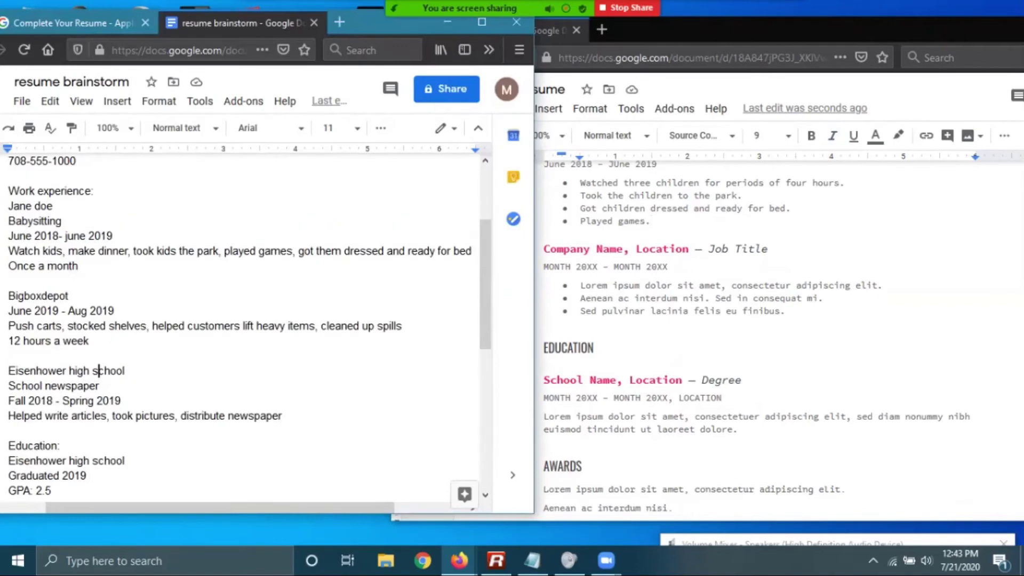
left_click_drag(48, 371, 11, 431)
left_click(126, 370)
Delete the unused placeholder job block and its leftover empty bullet line
left_click(786, 432)
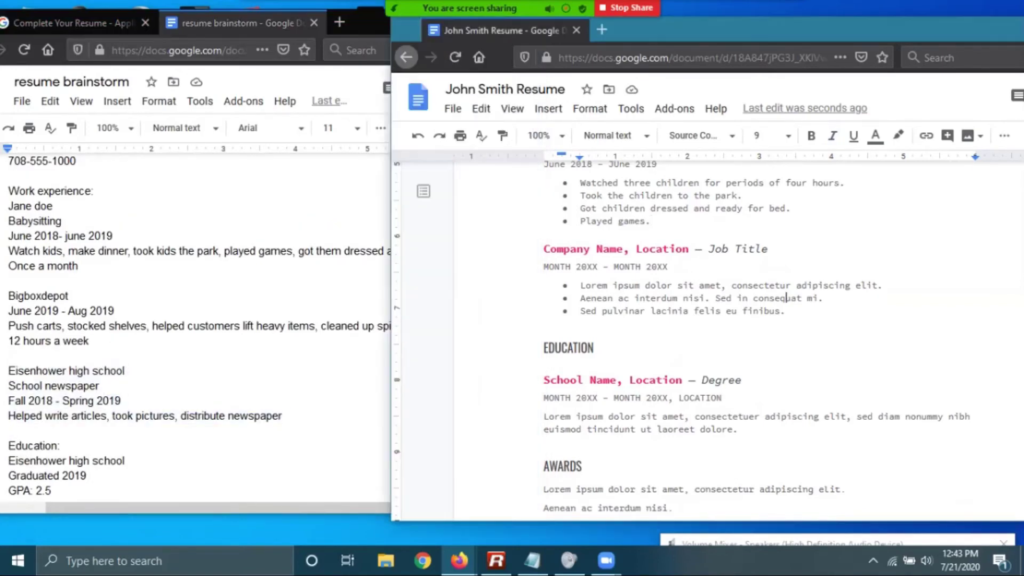
scroll(786, 432, "up", 3)
left_click_drag(792, 445, 544, 376)
key("BackSpace")
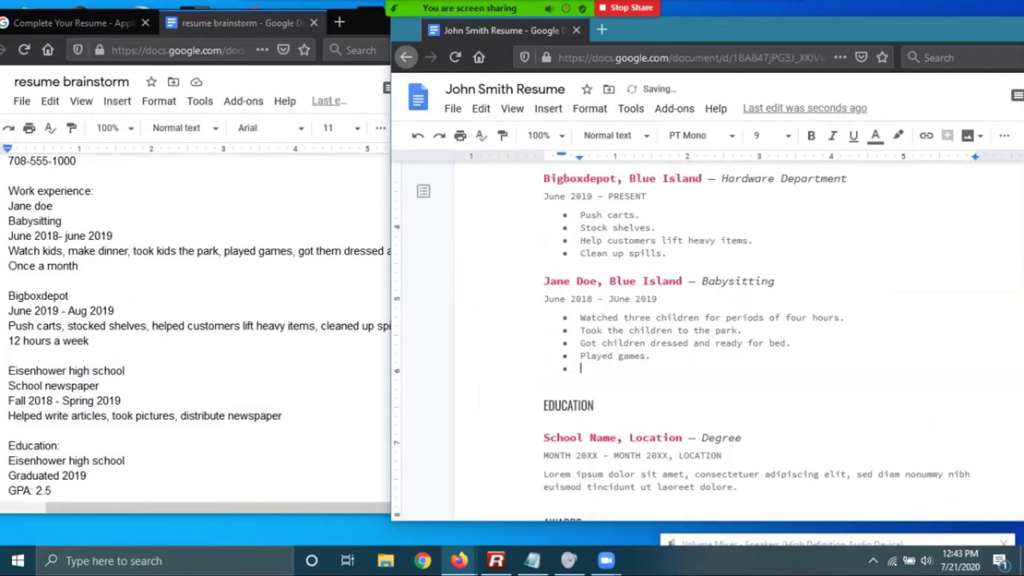
key("BackSpace")
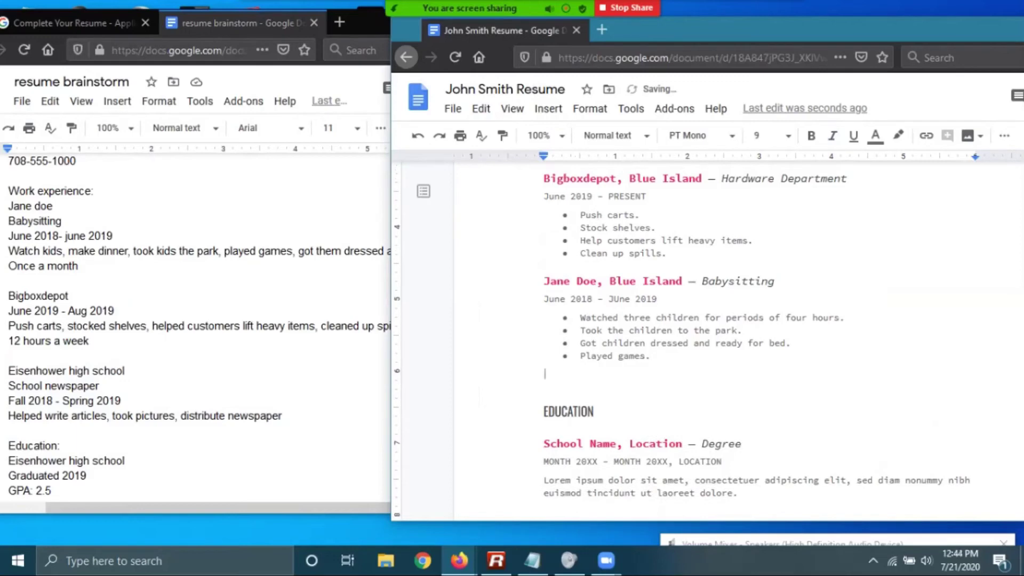
key("BackSpace")
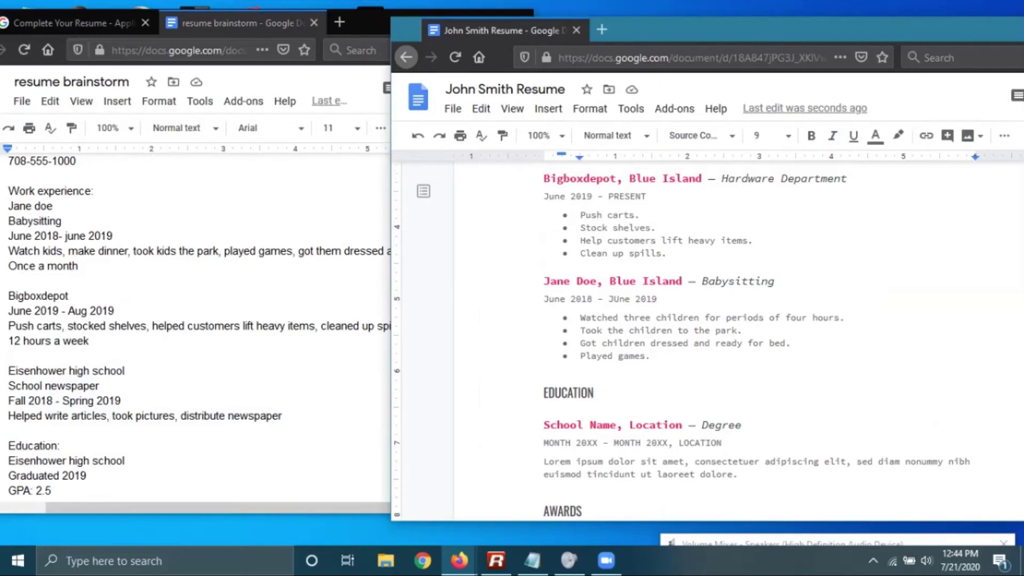
left_click_drag(652, 356, 544, 281)
key("ctrl+c")
right_click(585, 281)
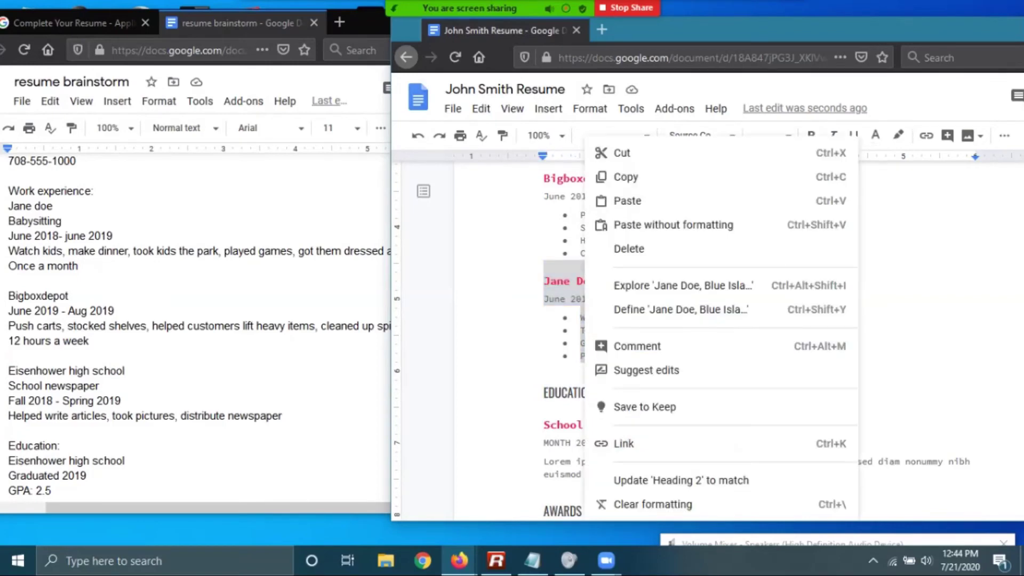
left_click(626, 176)
left_click(595, 393)
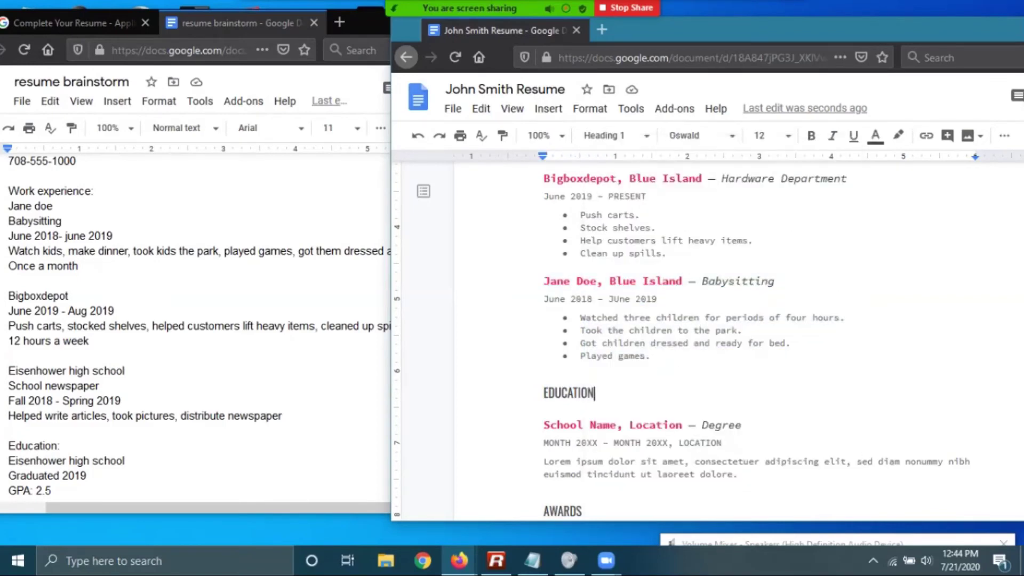
left_click(652, 355)
key("Return")
key("Return")
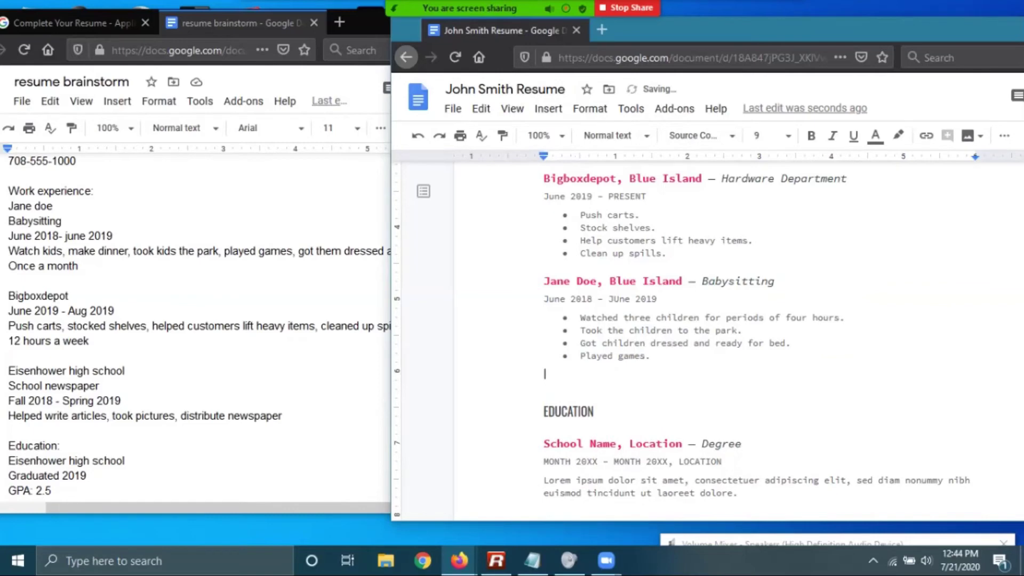
right_click(563, 373)
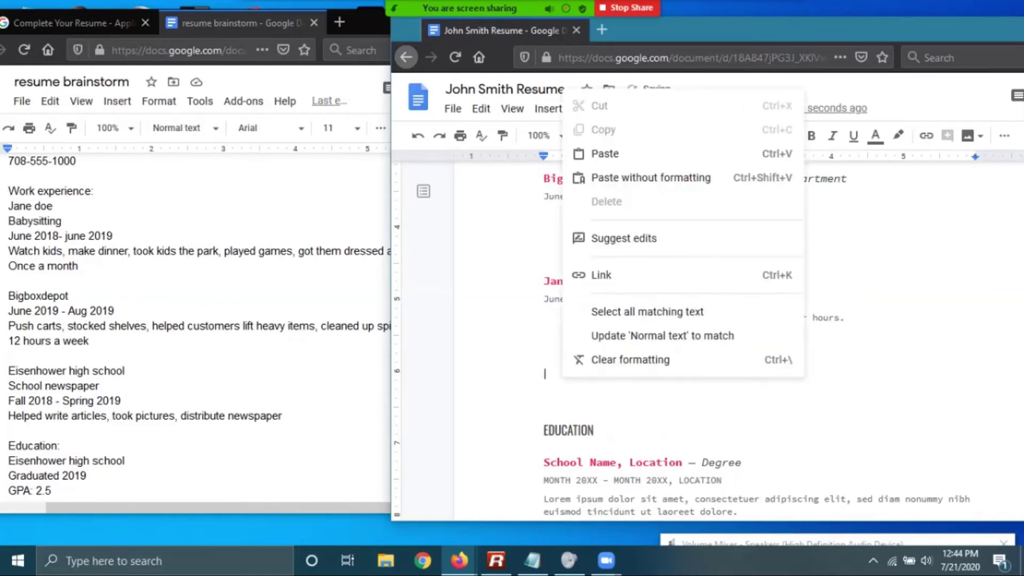
left_click(592, 153)
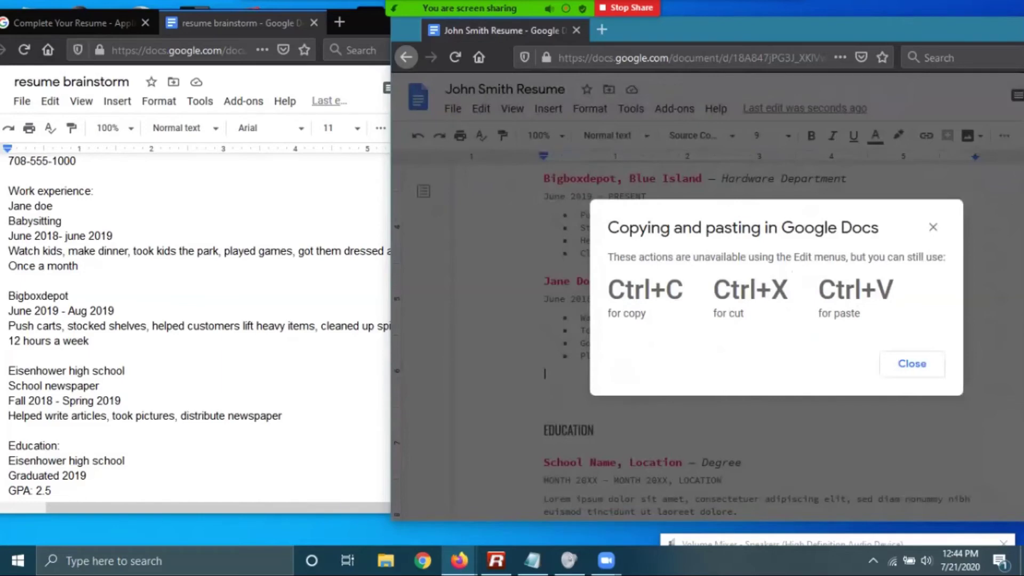
left_click(912, 363)
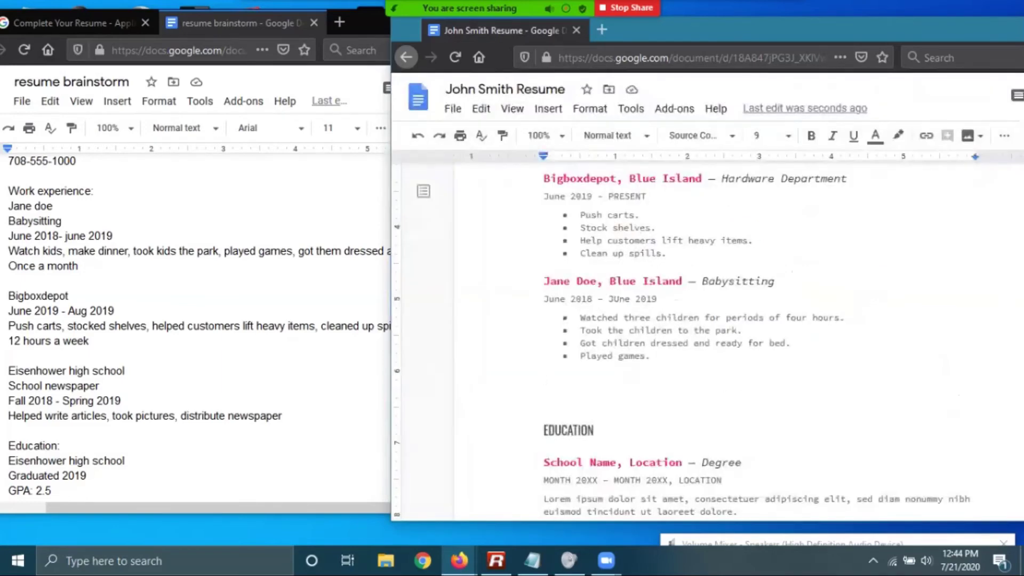
key("ctrl+v")
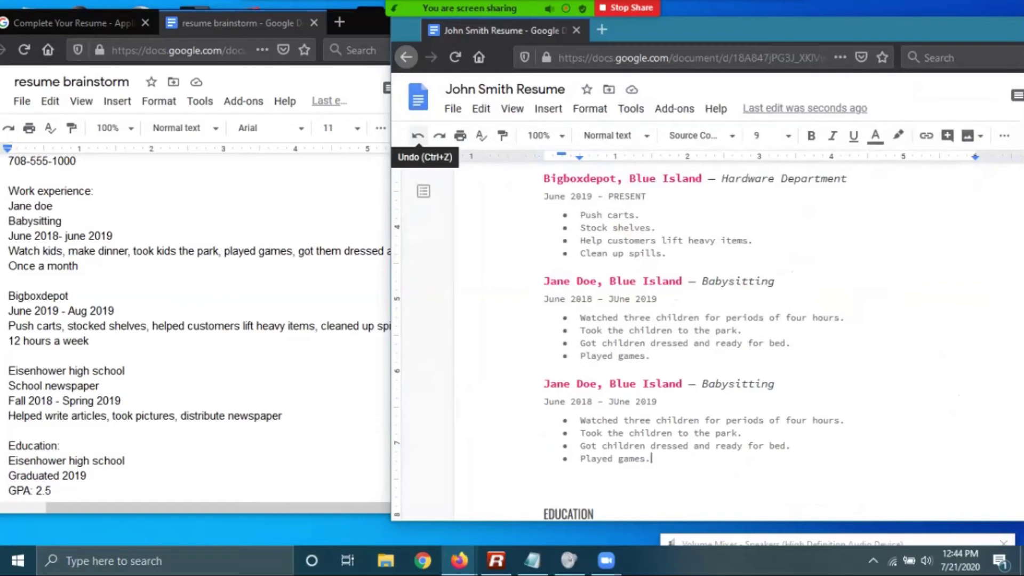
left_click(418, 136)
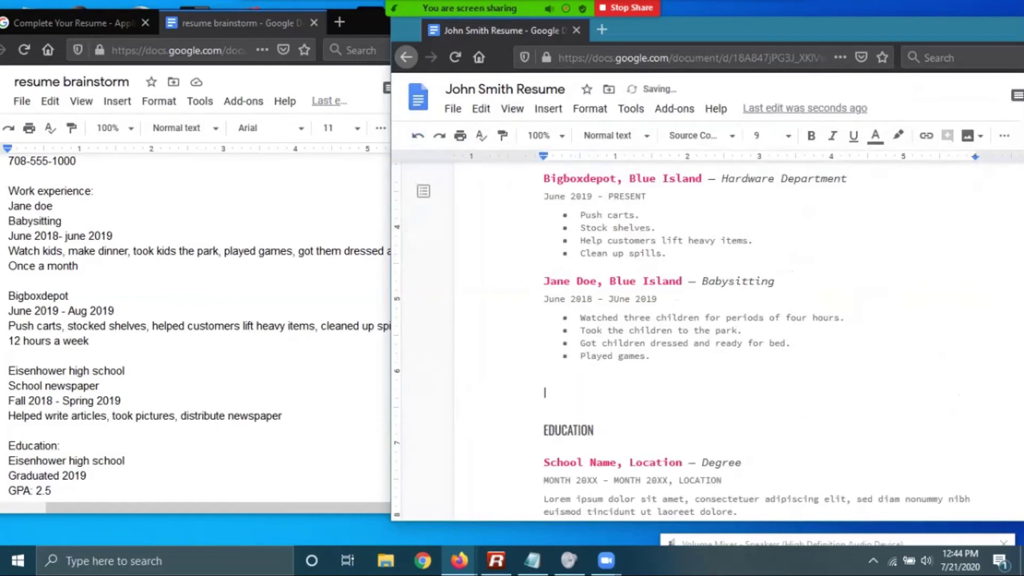
key("ctrl+z")
key("ctrl+z")
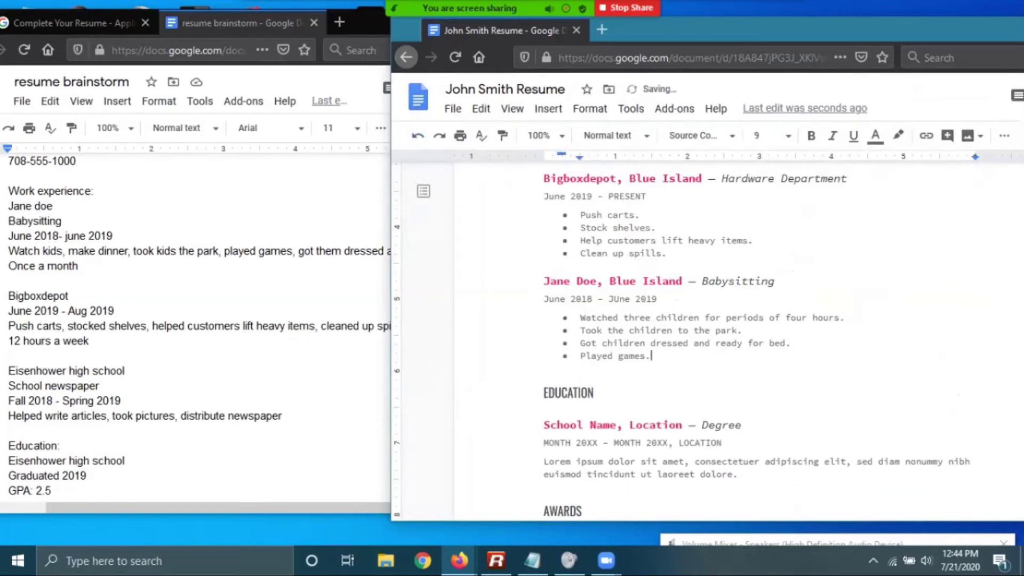
scroll(710, 320, "down", 3)
Fill the Education heading with Eisenhower High School, Blue Island and Diploma
left_click(584, 290)
left_click(609, 308)
left_click_drag(617, 290, 544, 290)
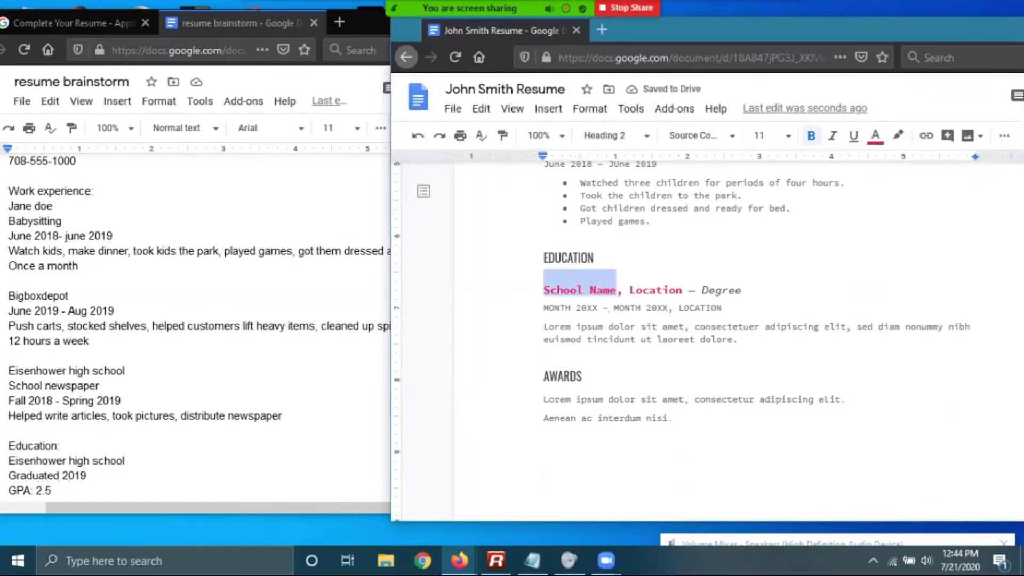
type("Eisenhower High School")
left_click_drag(702, 291, 755, 290)
type("Blue Island")
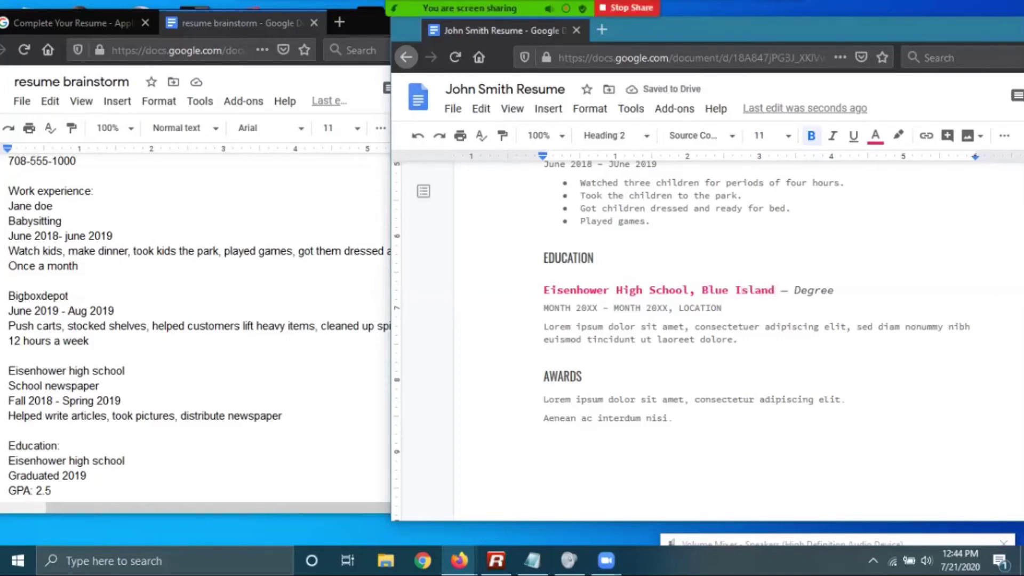
left_click_drag(793, 290, 834, 290)
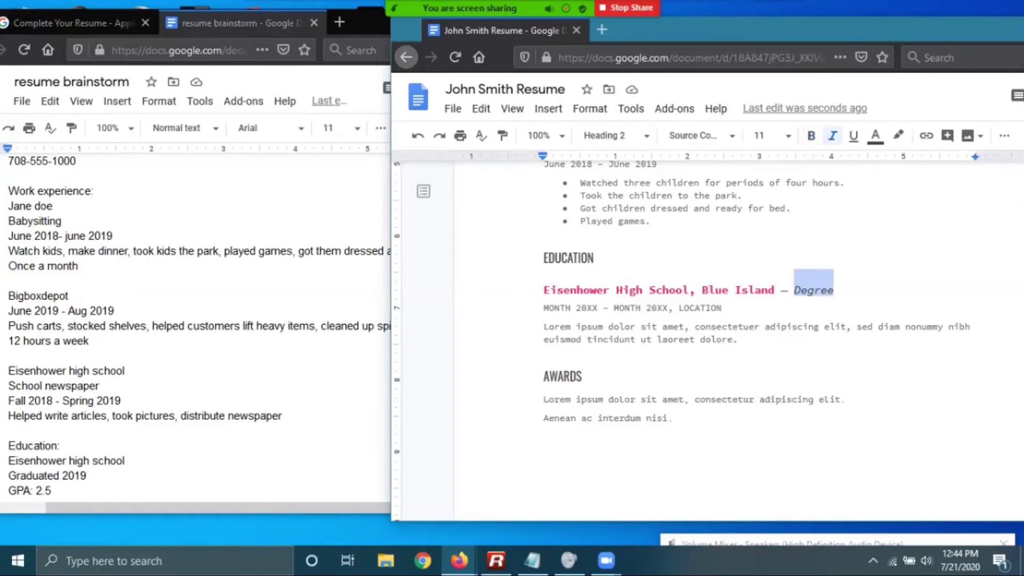
type("Diploma")
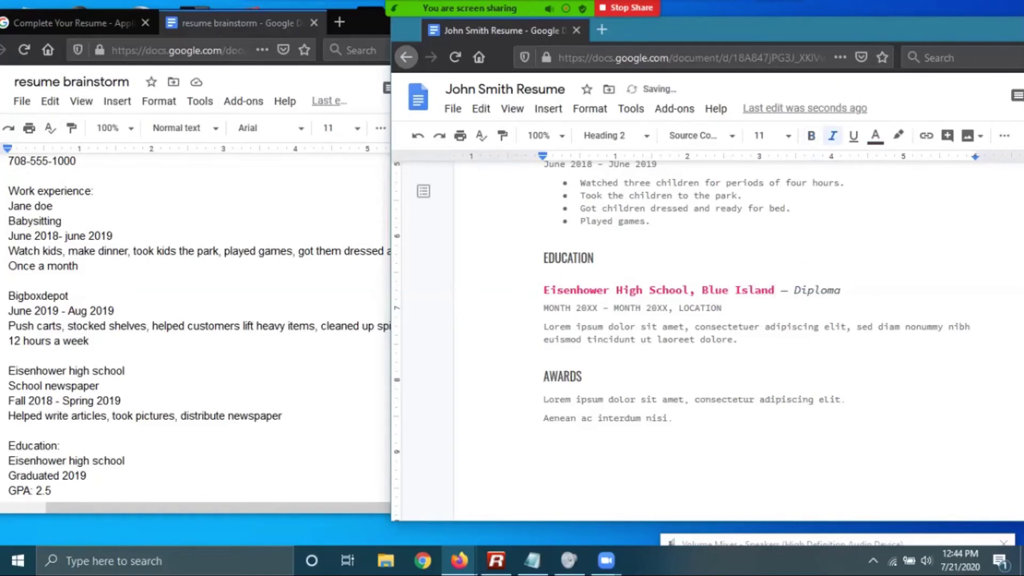
left_click(598, 308)
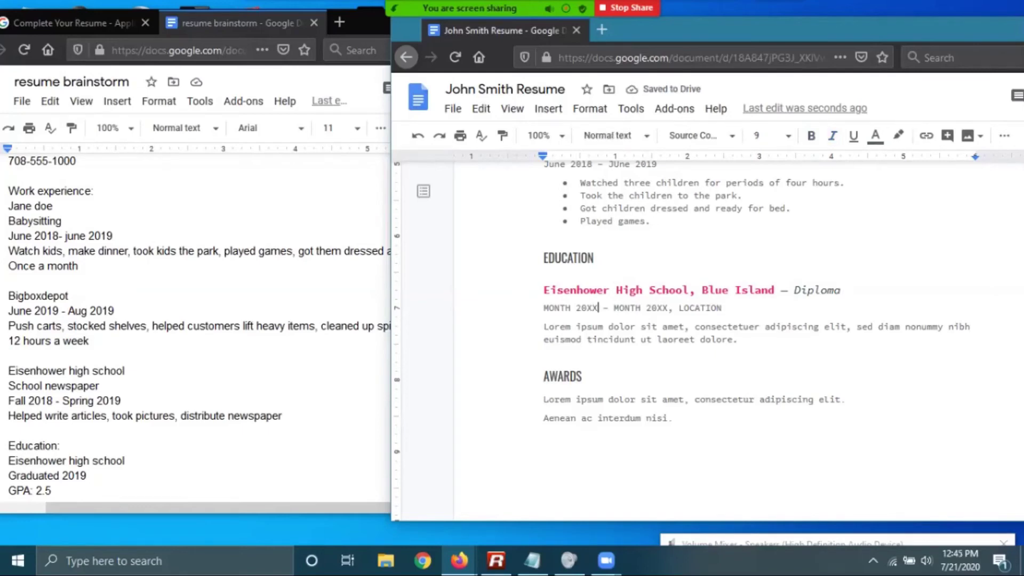
left_click(125, 371)
scroll(213, 320, "down", 5)
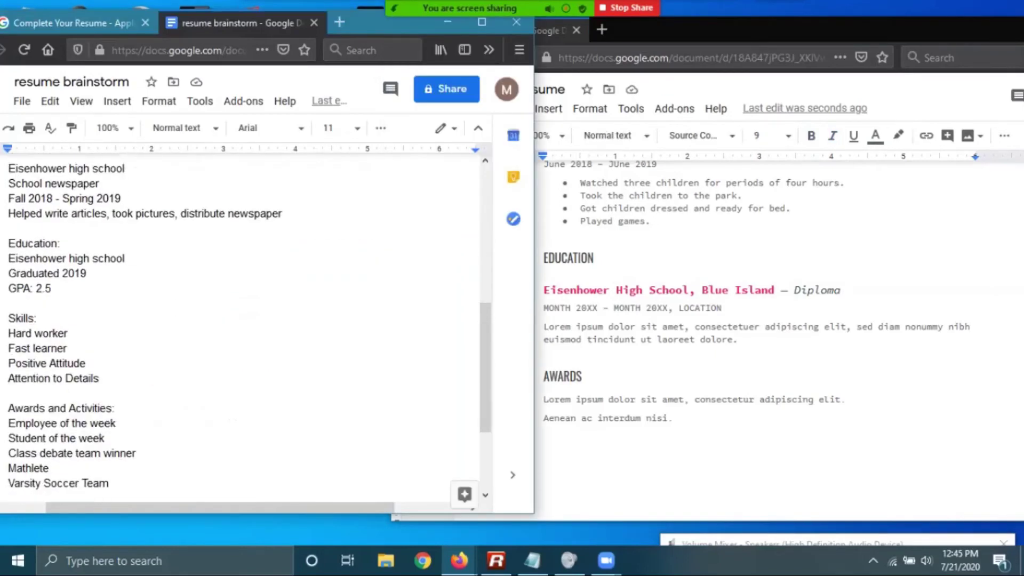
left_click(666, 326)
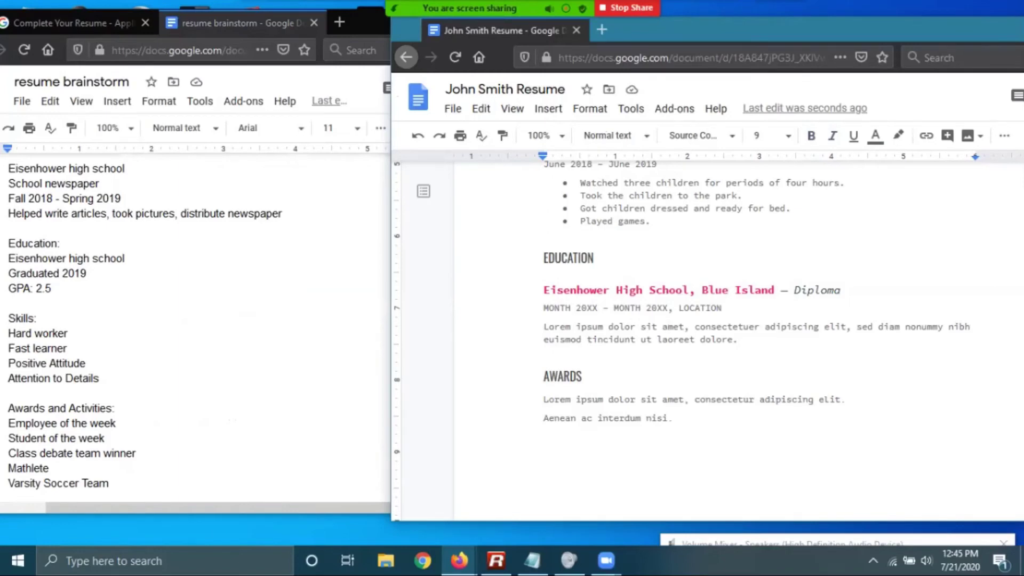
Replace the Education date range with 'Graduated Spring 2019'
left_click_drag(598, 308, 543, 308)
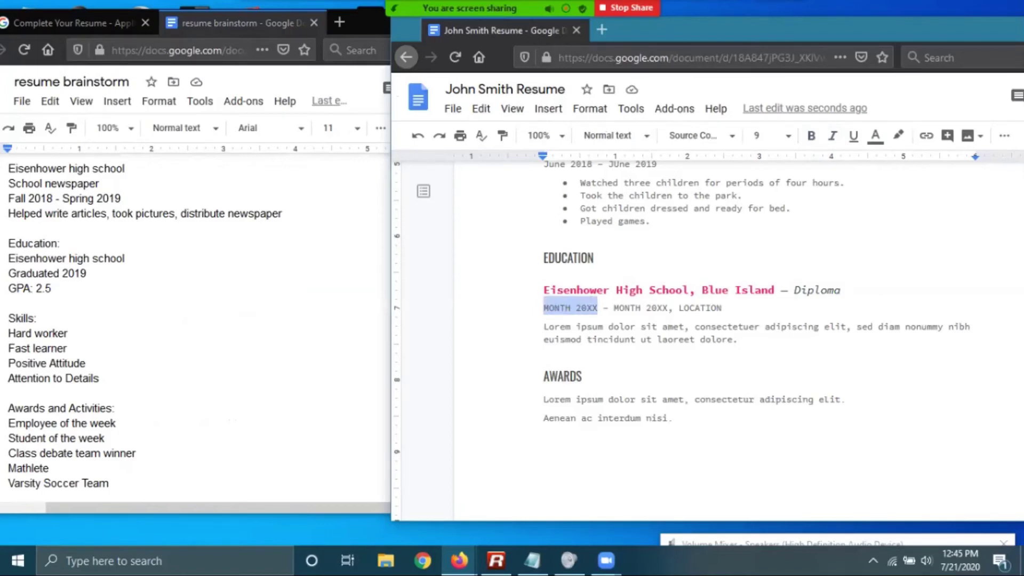
type("Gr")
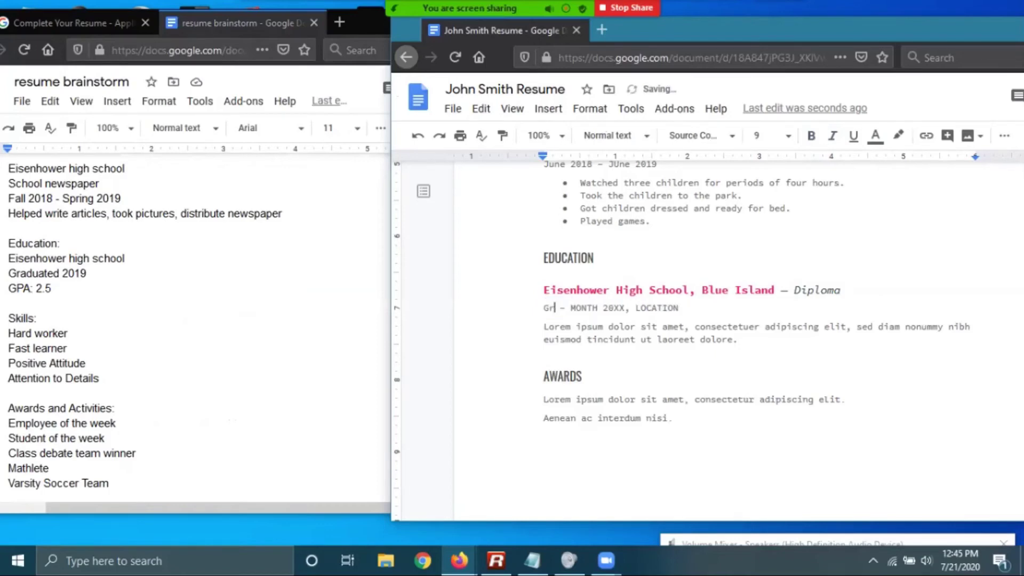
type("ad")
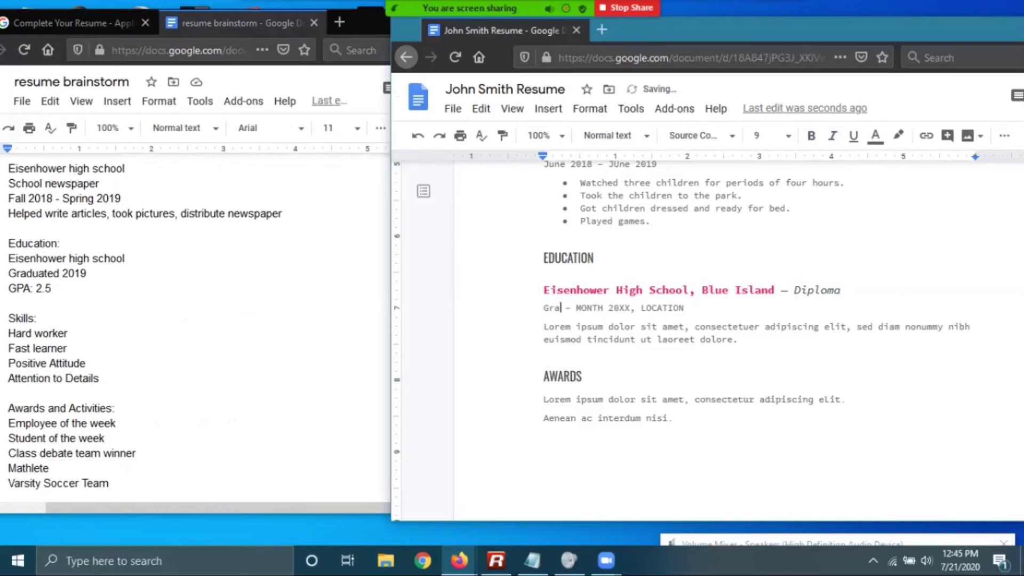
type("uated ")
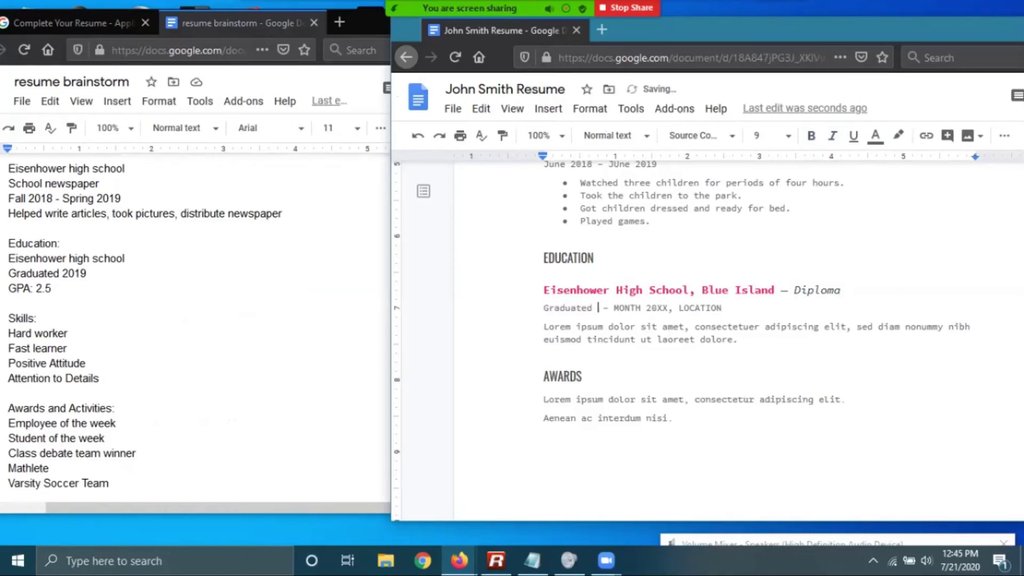
type("Sprint 2019")
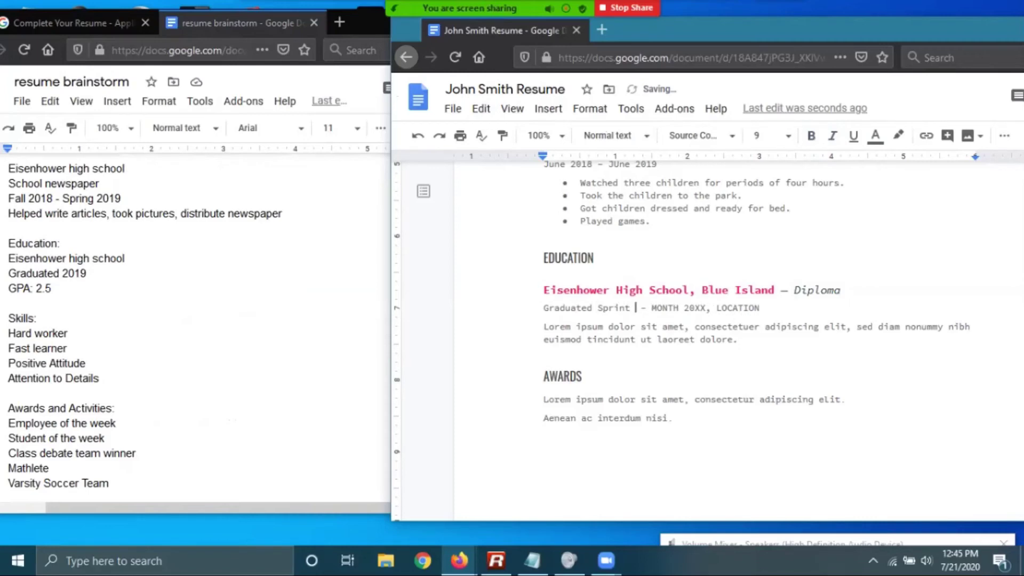
key("Delete")
key("Delete")
key("Delete")
key("Delete")
key("Delete")
key("Delete")
key("Delete")
key("Delete")
key("Delete")
key("Delete")
key("Delete")
key("Delete")
key("Delete")
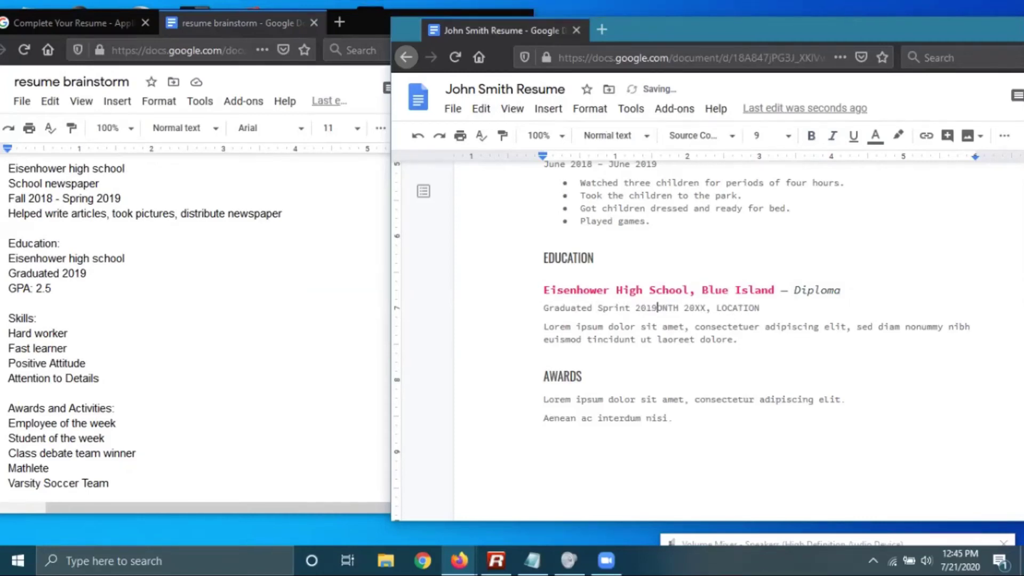
key("Delete")
key("Delete")
key("Delete")
key("Delete")
key("Delete")
key("Delete")
key("Delete")
key("Delete")
key("Delete")
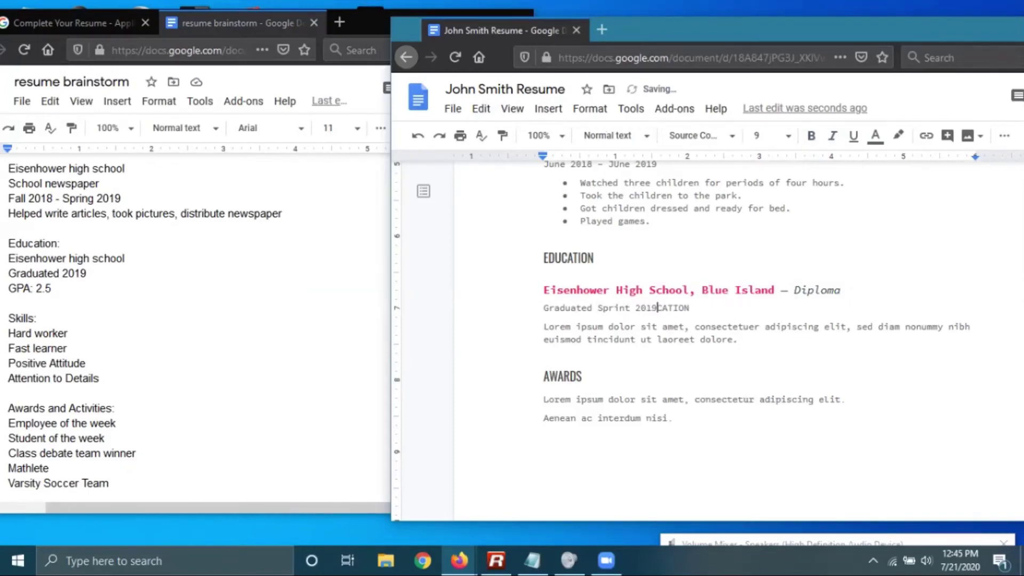
key("BackSpace")
key("BackSpace")
key("BackSpace")
key("BackSpace")
key("BackSpace")
key("BackSpace")
type("g 2019")
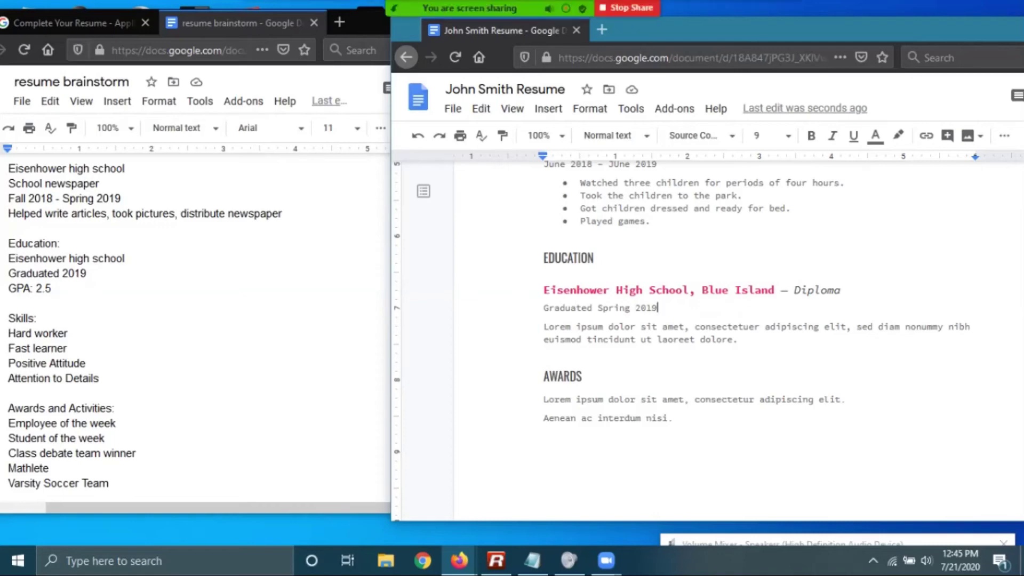
Replace the Lorem ipsum paragraph with 'Varsity Soccer, Mathletes, Debate Team.'
left_click_drag(738, 339, 543, 326)
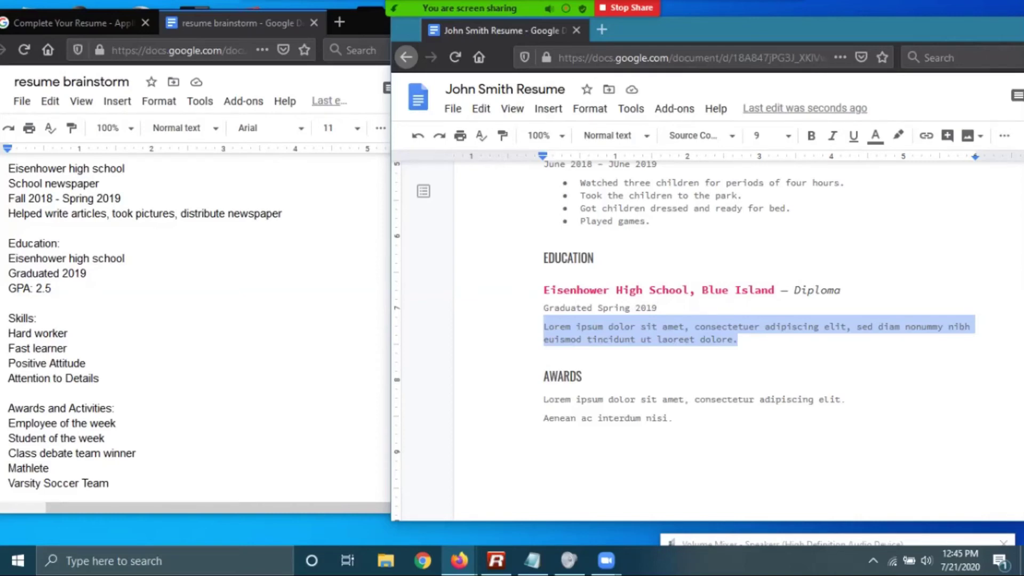
key("BackSpace")
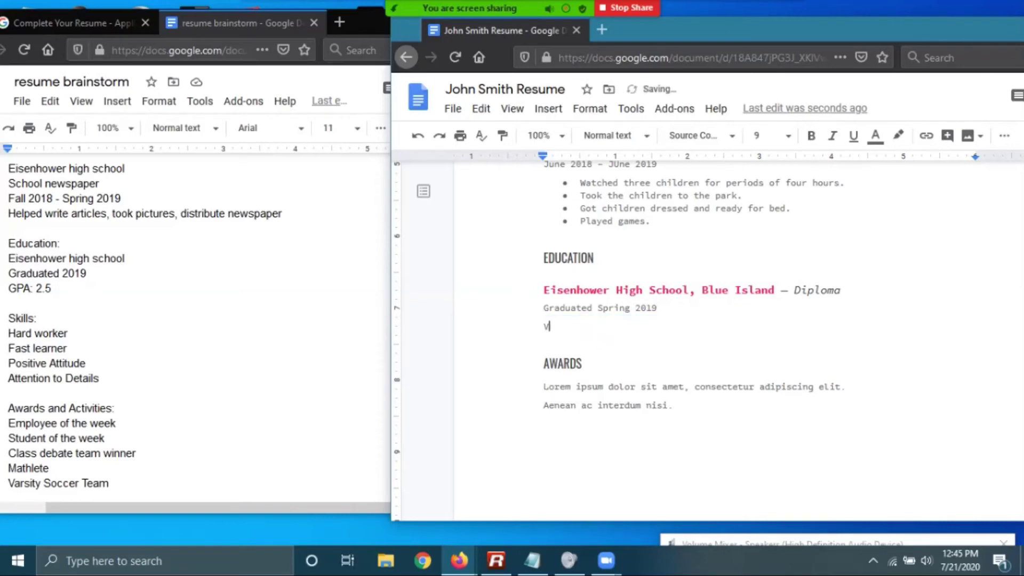
type("Varsity Socce")
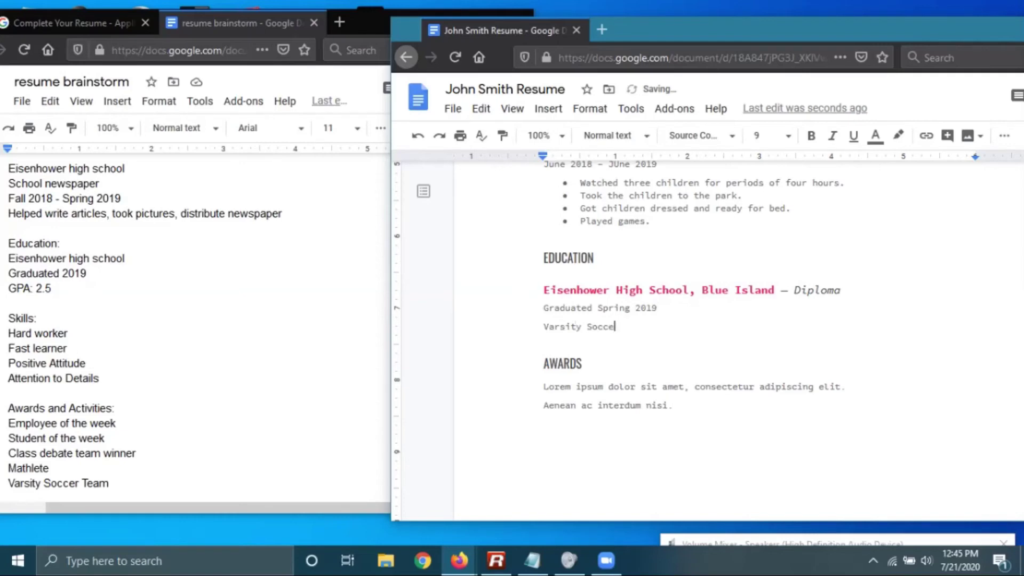
type("r, Mathletes, Debate Team.")
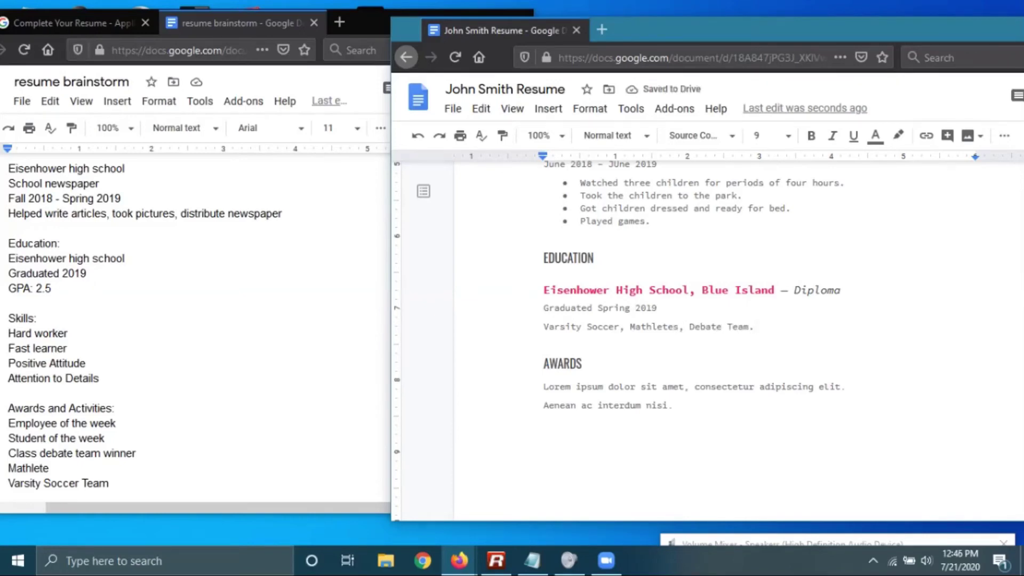
scroll(707, 339, "down", 2)
Clear the Awards placeholder text and start typing 'Bigboxmart'
left_click(679, 357)
left_click(560, 357)
key("Return")
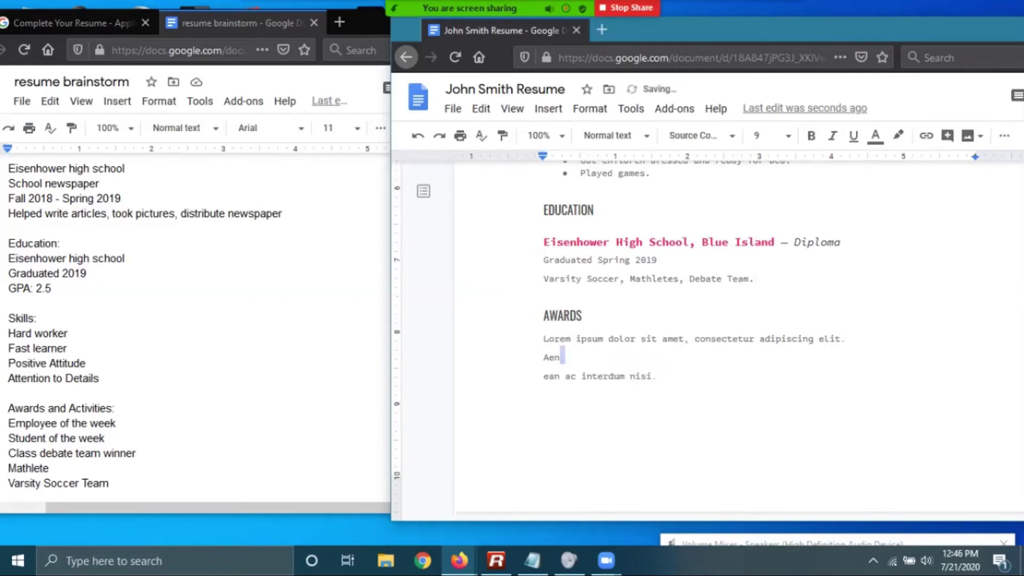
left_click_drag(661, 376, 555, 339)
key("BackSpace")
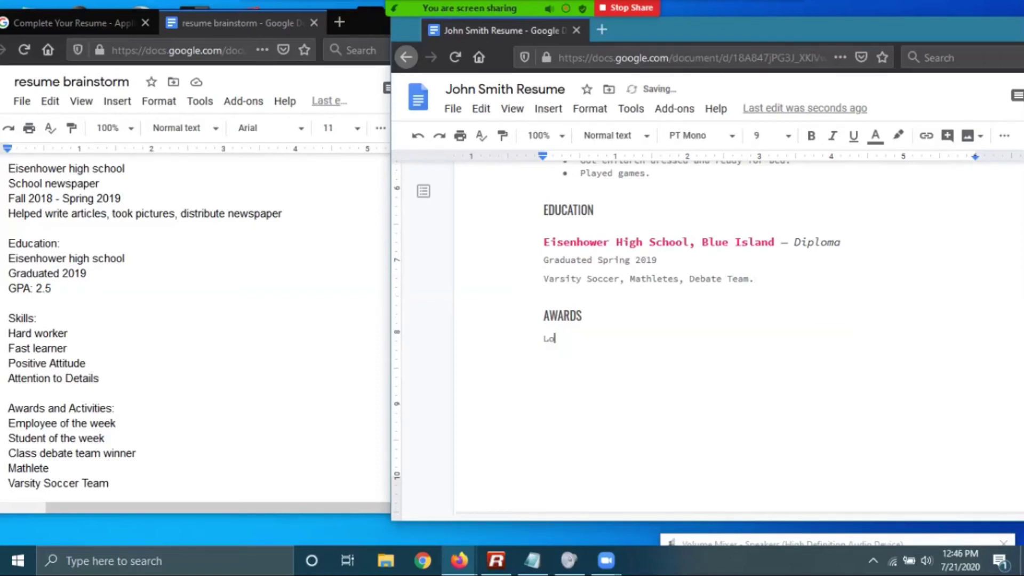
key("BackSpace")
key("BackSpace")
type("Bigbog")
Check the brainstorm notes, then complete the first award as 'Bigboxmart Employee of the Week,'
left_click(37, 318)
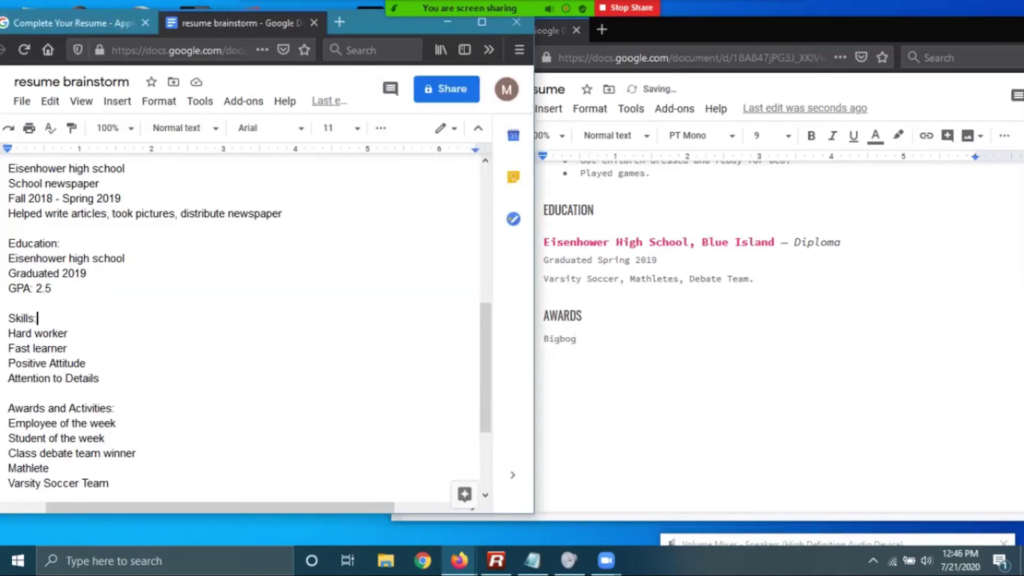
scroll(240, 320, "down", 3)
scroll(240, 320, "up", 6)
scroll(240, 320, "down", 4)
scroll(239, 320, "down", 1)
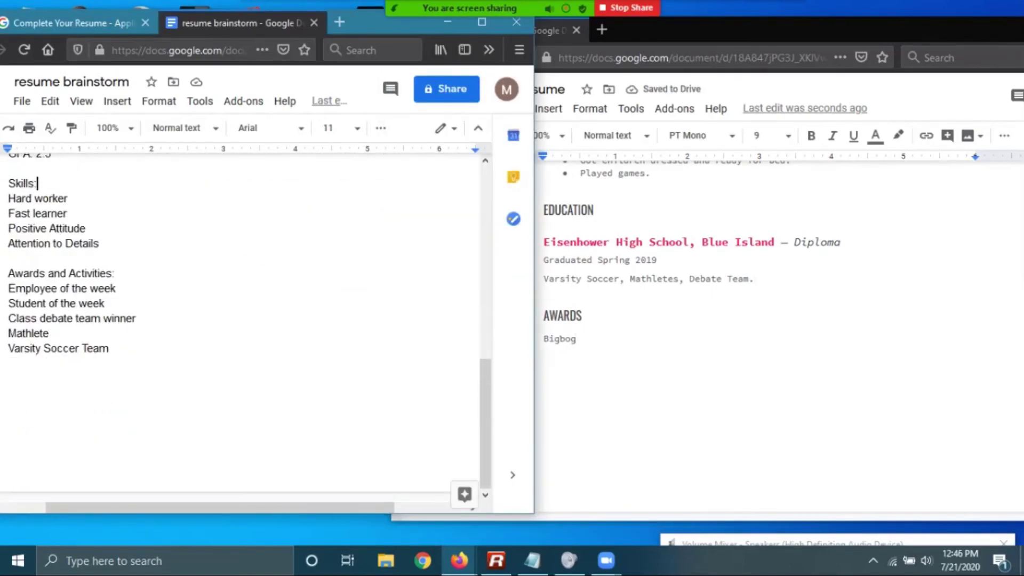
key("alt+Tab")
key("BackSpace")
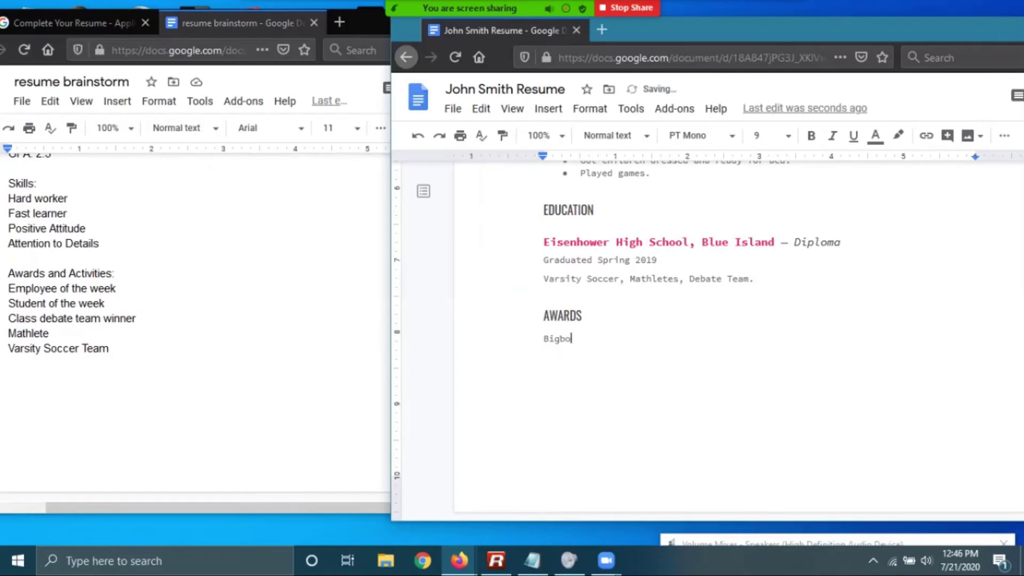
type("xm")
type("employe")
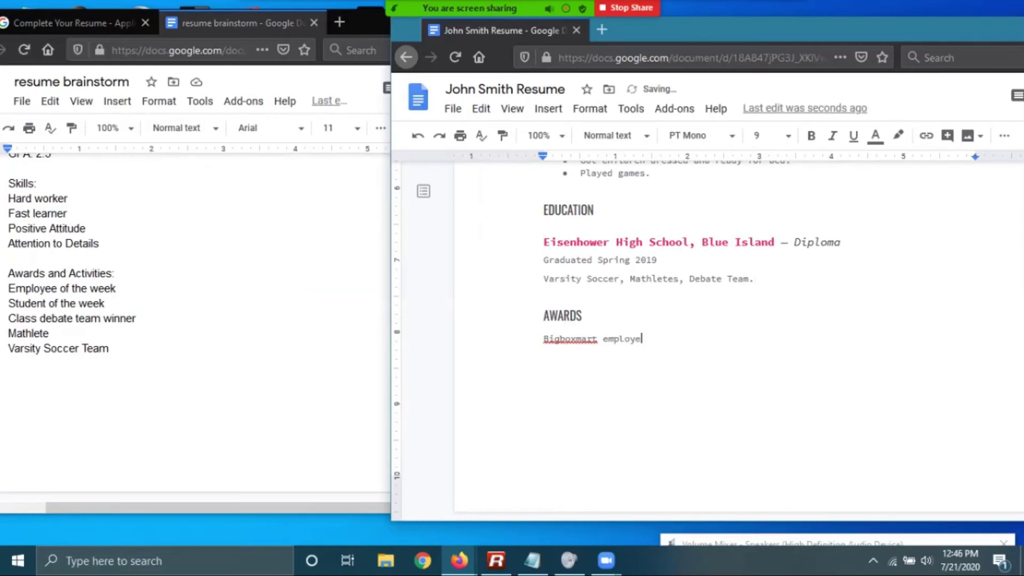
type("e of the week")
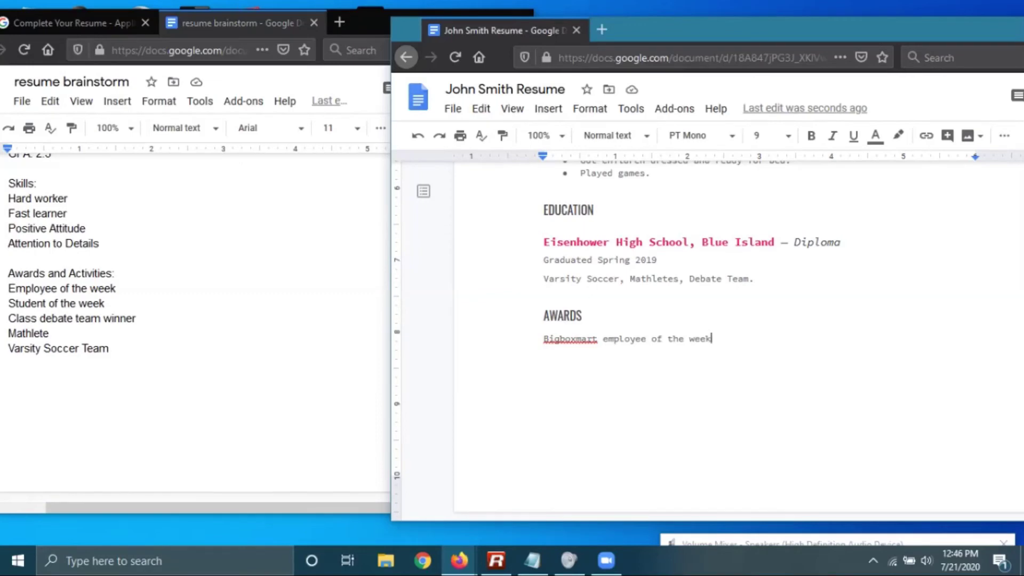
key("BackSpace")
key("BackSpace")
key("BackSpace")
key("BackSpace")
key("BackSpace")
key("BackSpace")
key("BackSpace")
key("BackSpace")
key("BackSpace")
key("BackSpace")
key("BackSpace")
key("BackSpace")
key("BackSpace")
key("BackSpace")
key("BackSpace")
key("BackSpace")
key("BackSpace")
key("BackSpace")
key("BackSpace")
key("BackSpace")
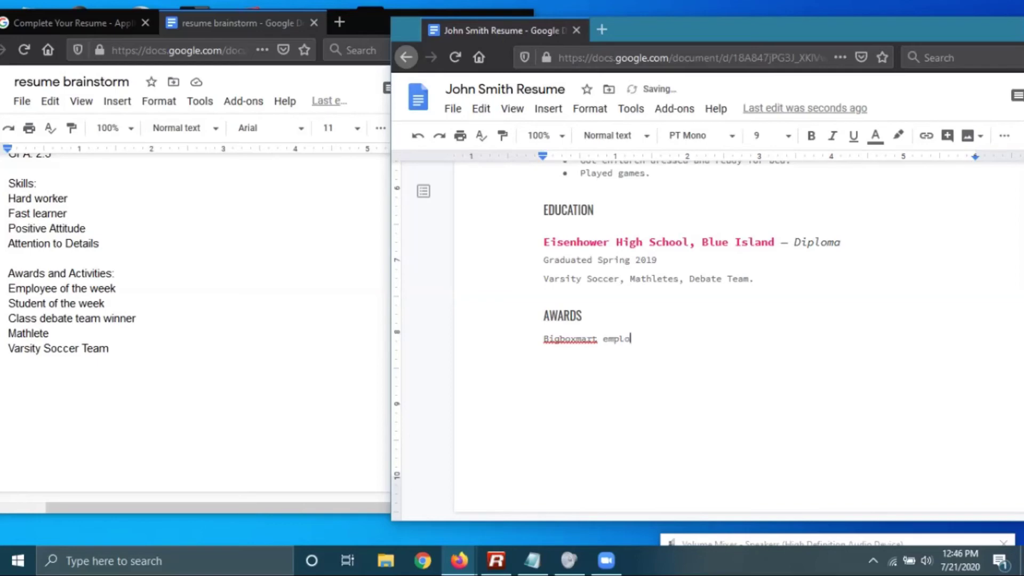
type("Employee of the Week,")
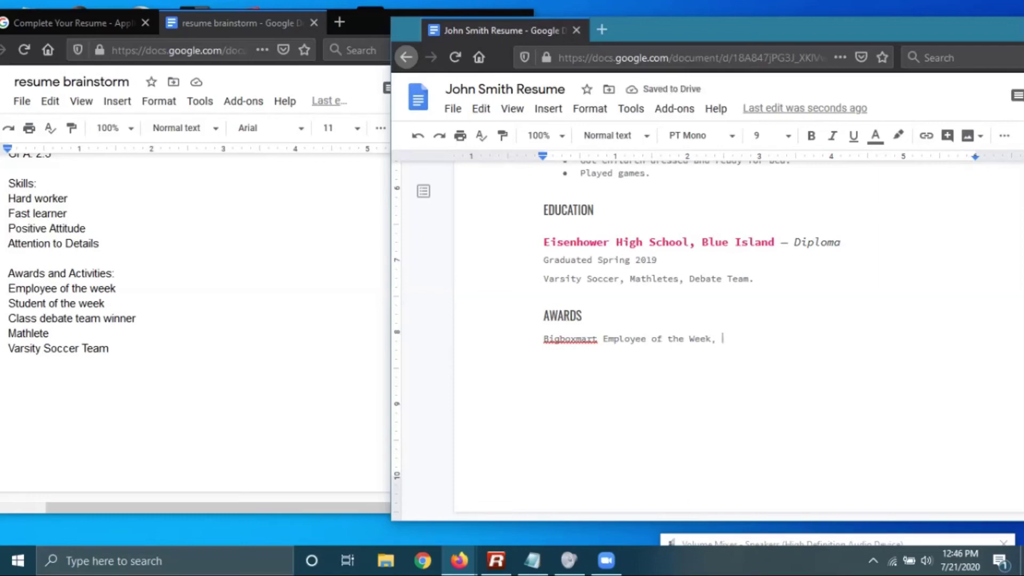
Add 'Class Debate Team Winner, Eisenhower Student of the Week.' to the Awards line, fixing typos
type("D")
key("BackSpace")
type("Class De")
key("BackSpace")
key("BackSpace")
type("Debate Winner")
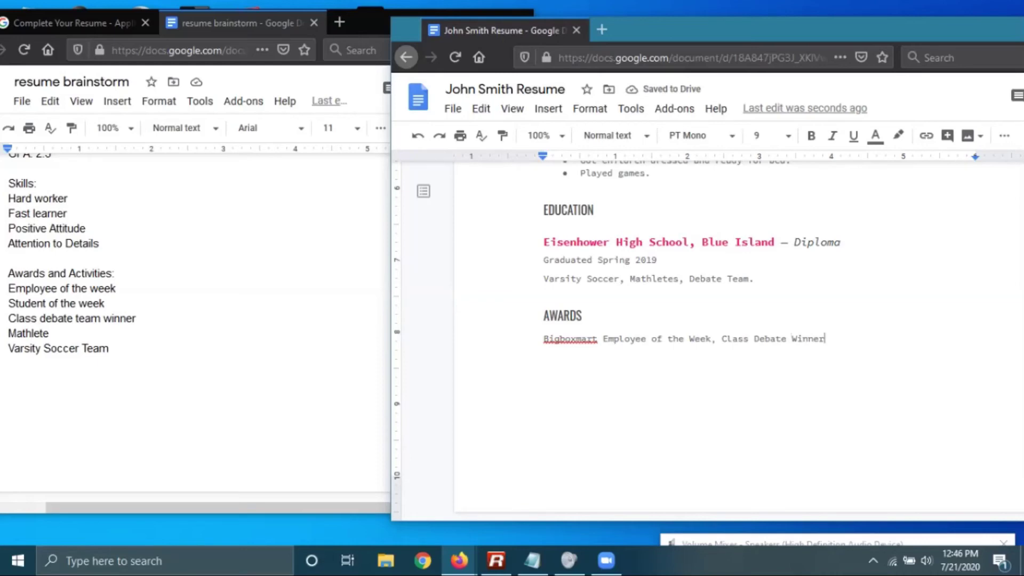
key("BackSpace")
key("BackSpace")
key("BackSpace")
key("BackSpace")
key("BackSpace")
key("BackSpace")
key("BackSpace")
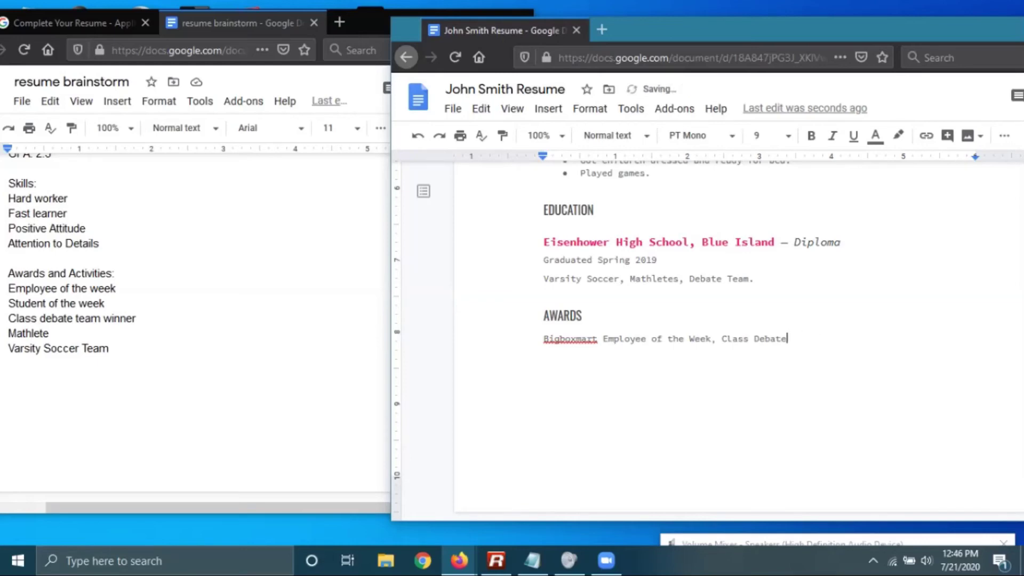
type("Team Winnde")
type("r.")
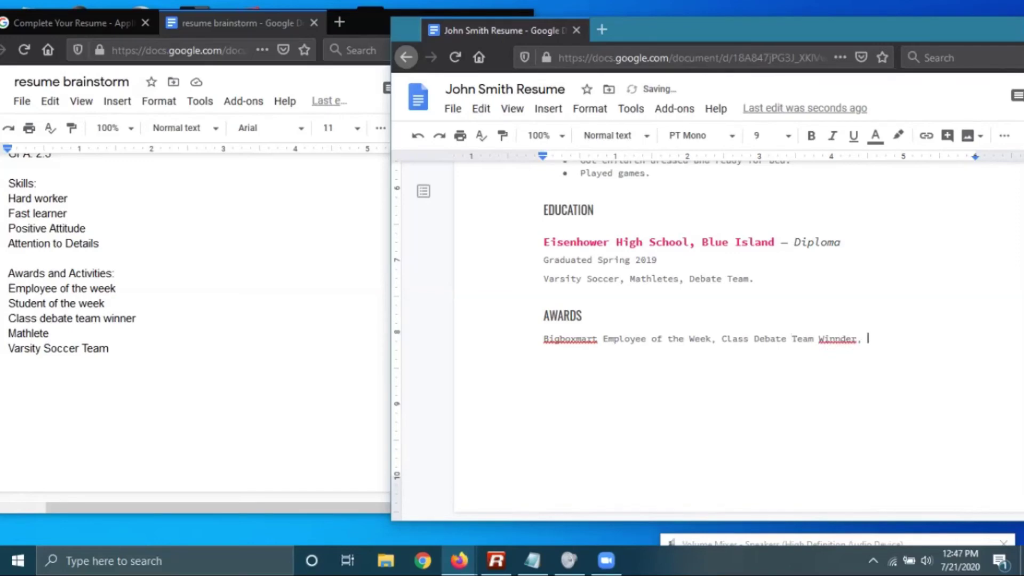
key("BackSpace")
key("BackSpace")
key("BackSpace")
key("BackSpace")
type("er, ")
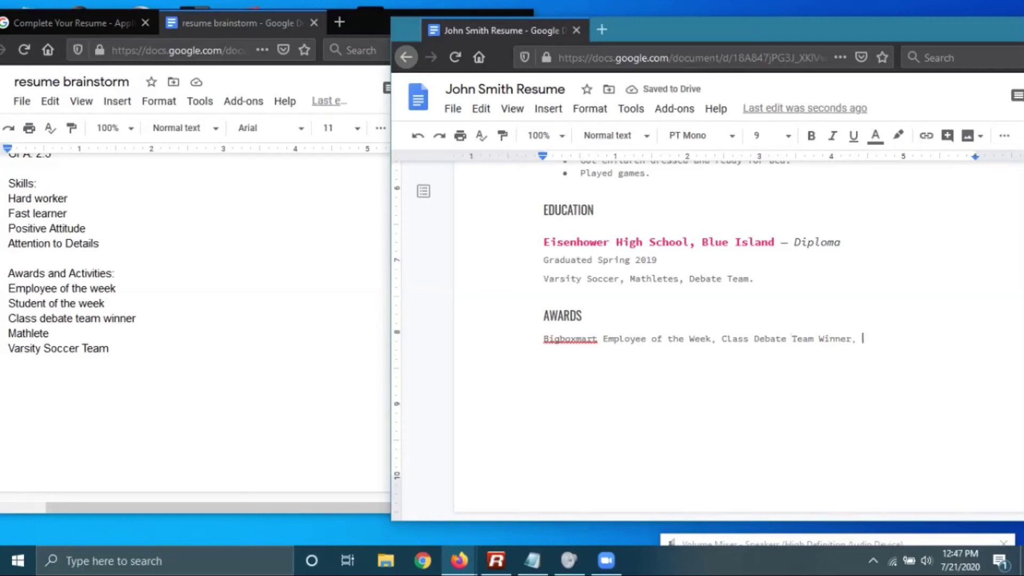
type("Eisen")
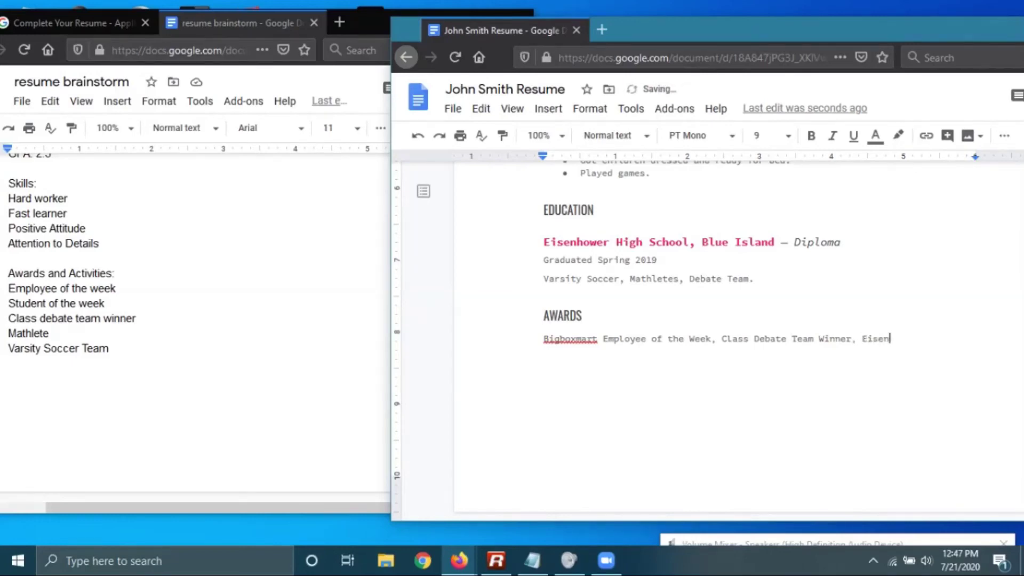
type("hower Student of the w")
key("BackSpace")
type("Week")
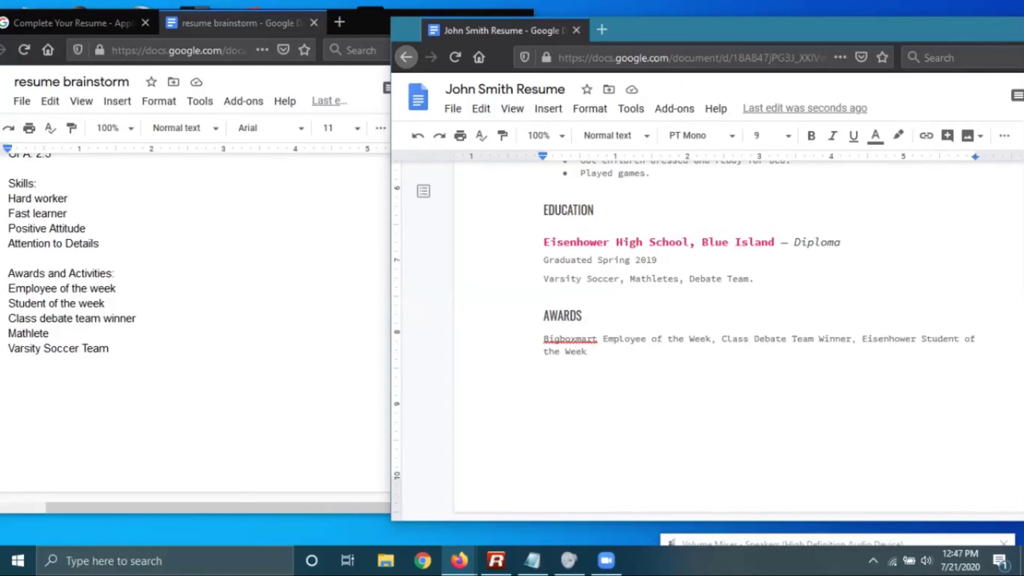
key("BackSpace")
type(".")
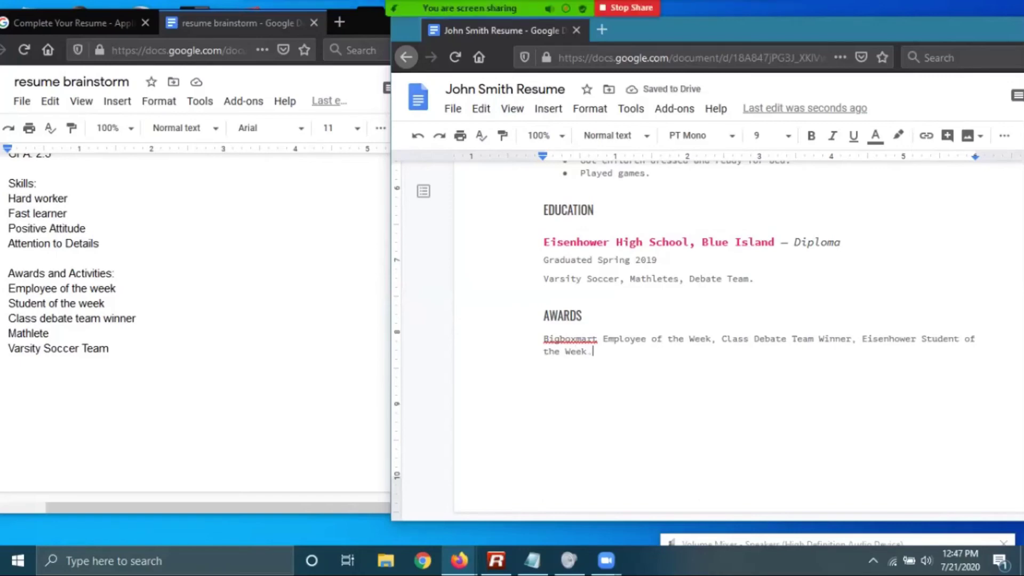
Return to the resume document and maximize its window to fill the screen
left_click(105, 303)
left_click(582, 316)
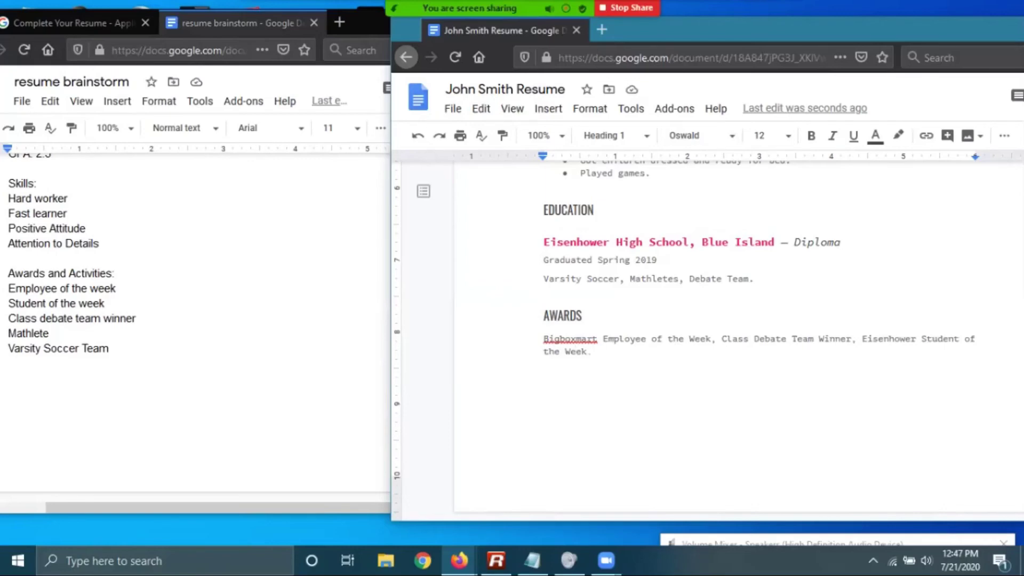
key("super+Up")
scroll(512, 342, "up", 5)
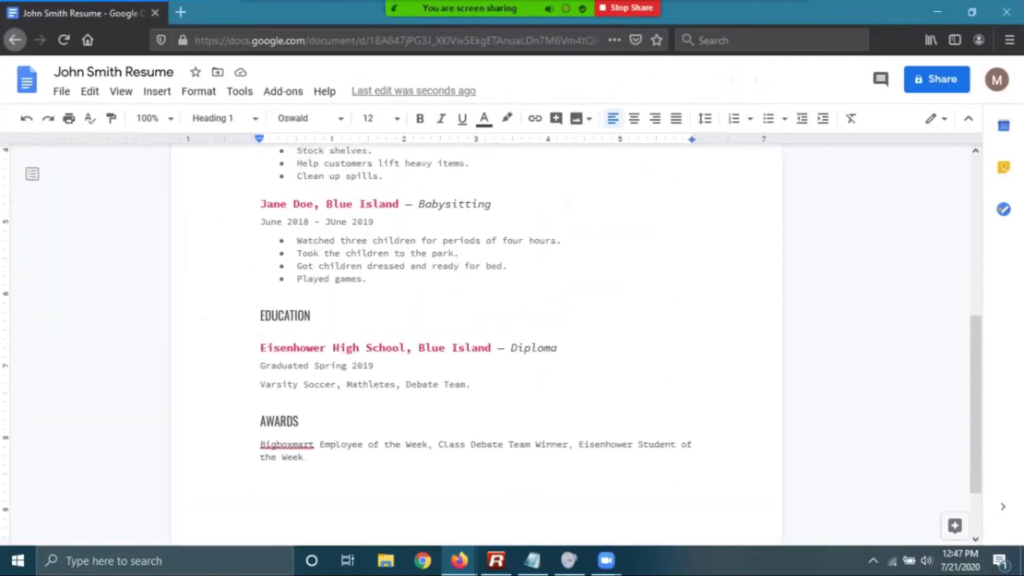
key("ctrl+minus")
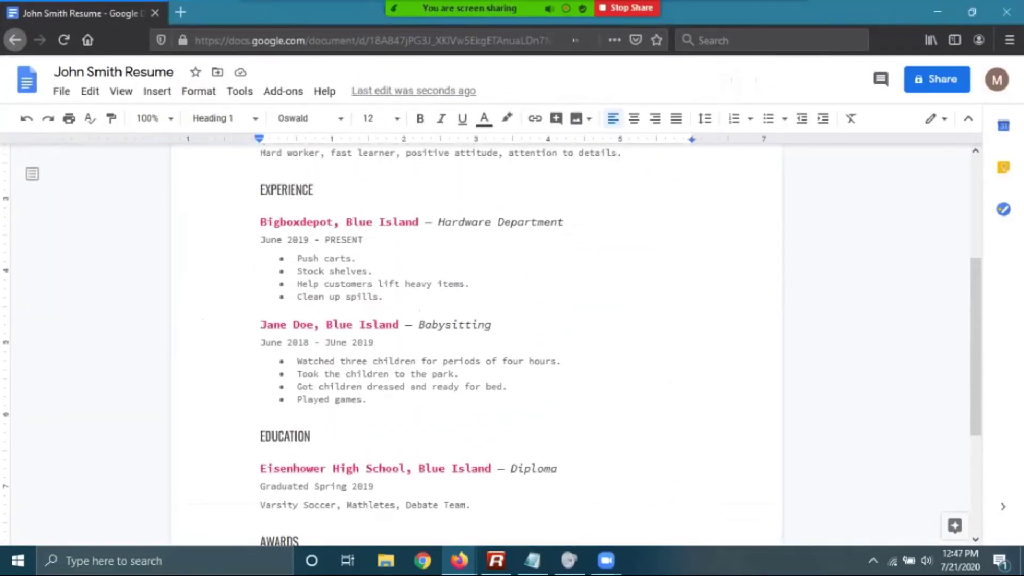
key("ctrl+plus")
scroll(491, 345, "down", 4)
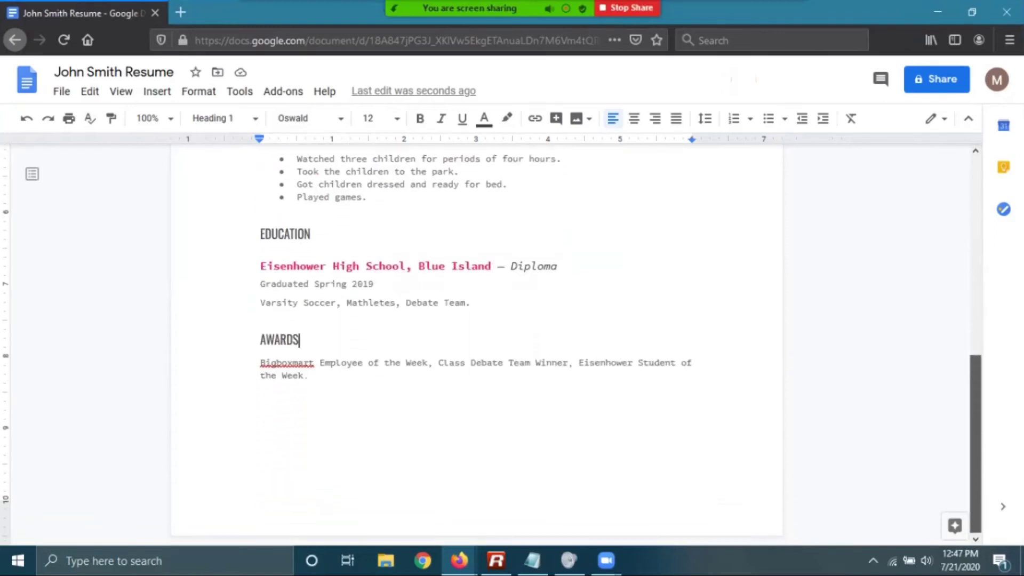
scroll(492, 346, "up", 2)
Set the document zoom to 75% and review the resume down to the Awards paragraph
left_click(152, 118)
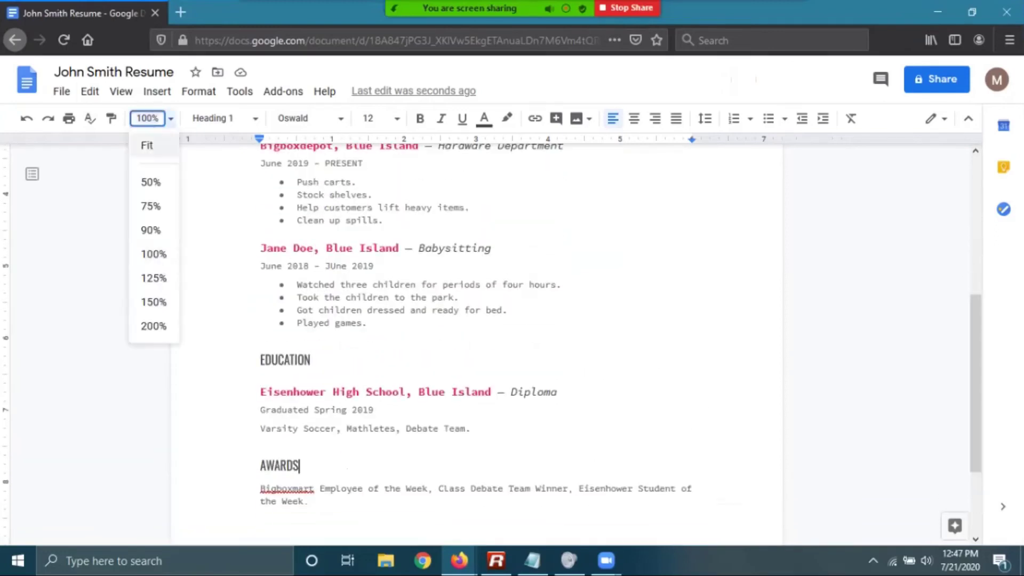
left_click(150, 206)
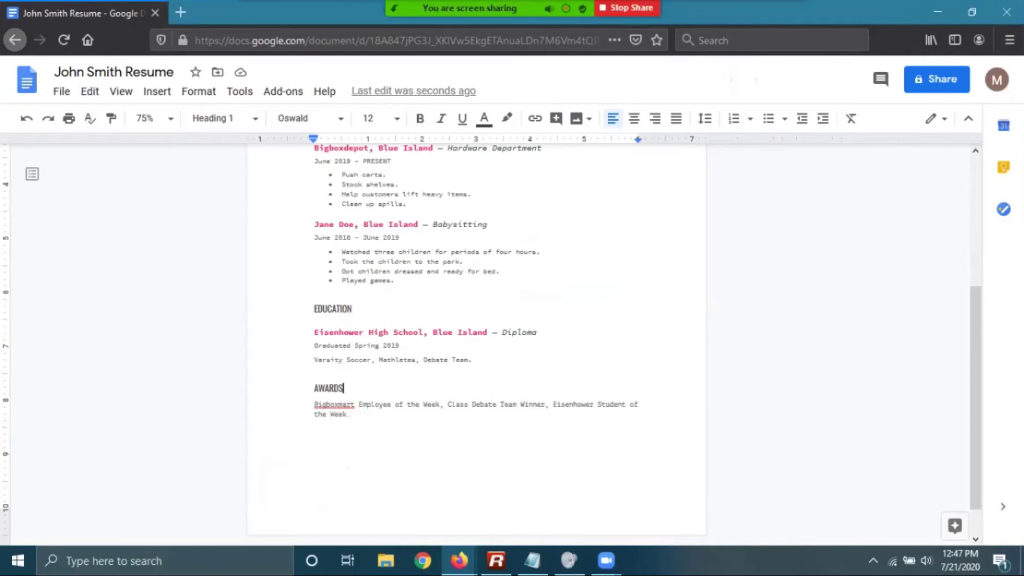
scroll(492, 345, "up", 4)
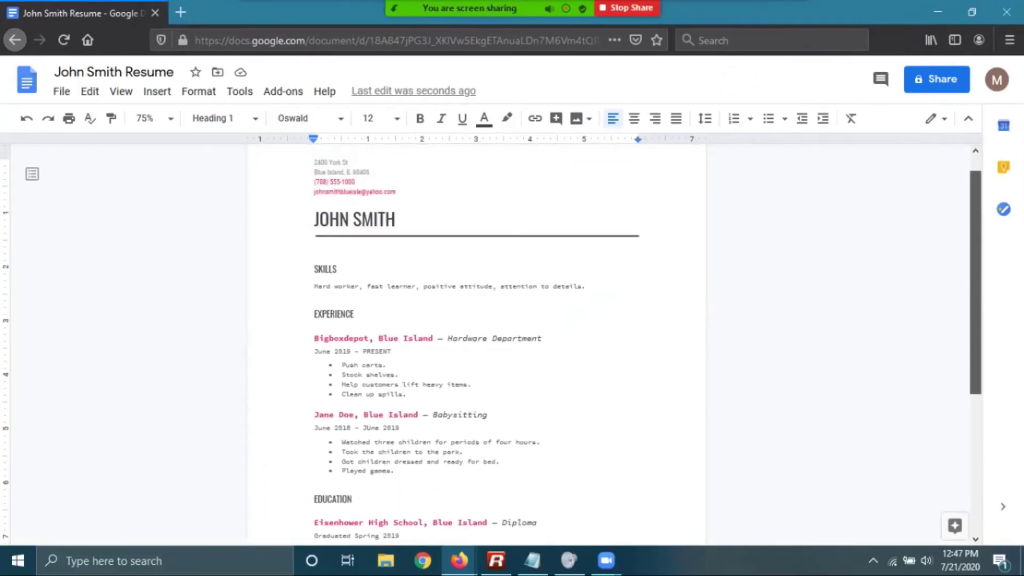
scroll(476, 345, "up", 1)
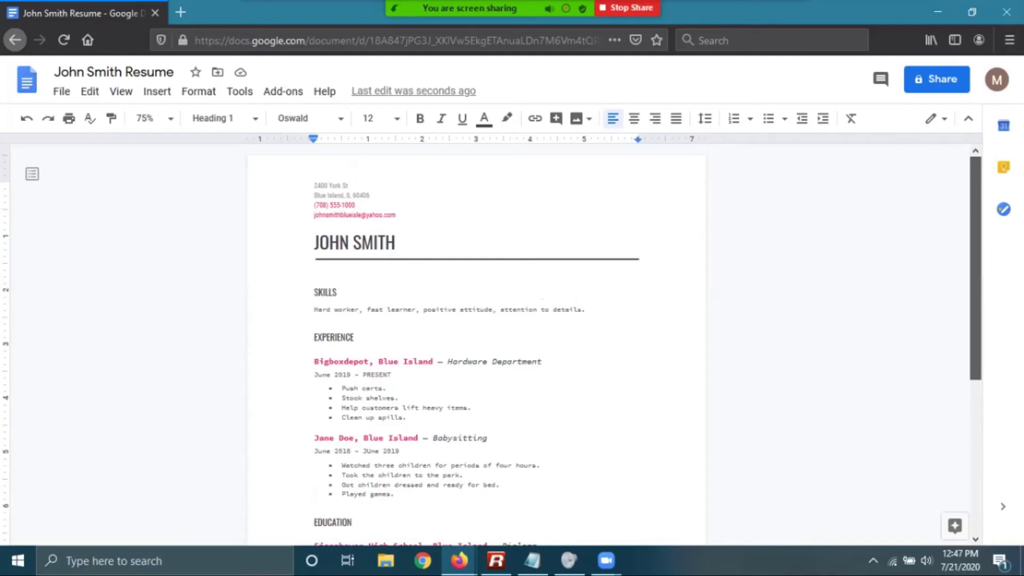
scroll(492, 346, "down", 4)
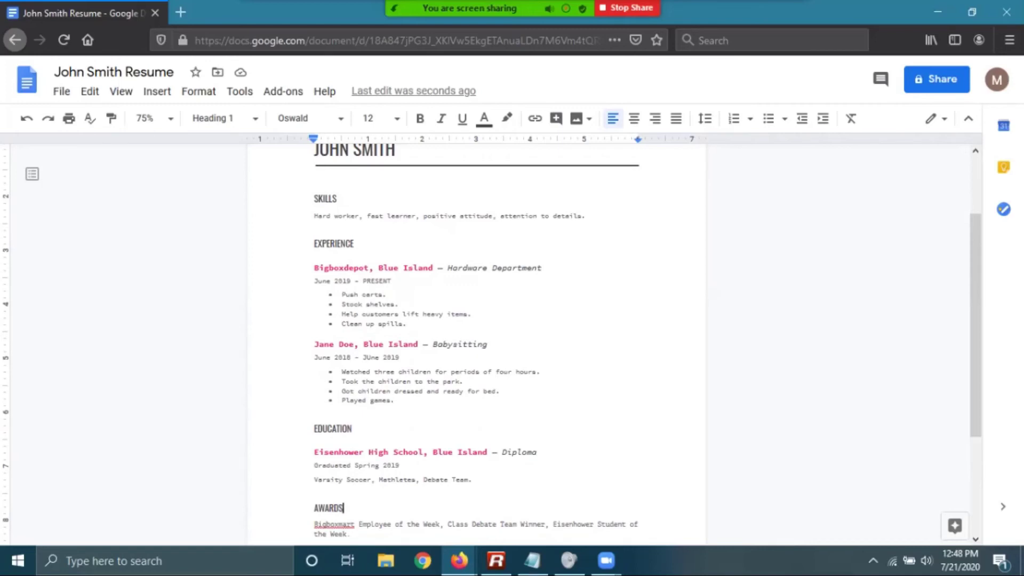
left_click(408, 324)
left_click(472, 314)
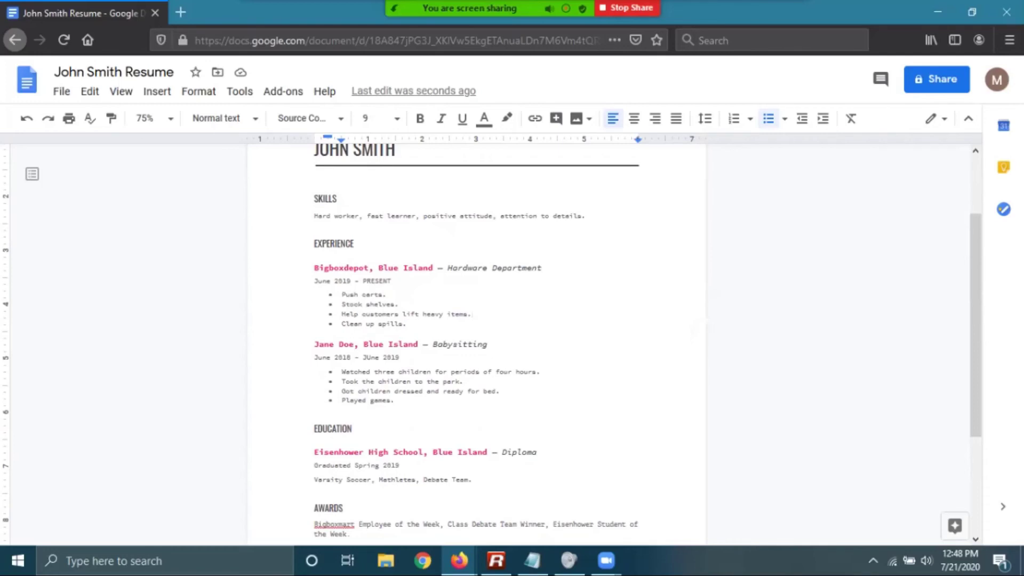
scroll(476, 341, "down", 3)
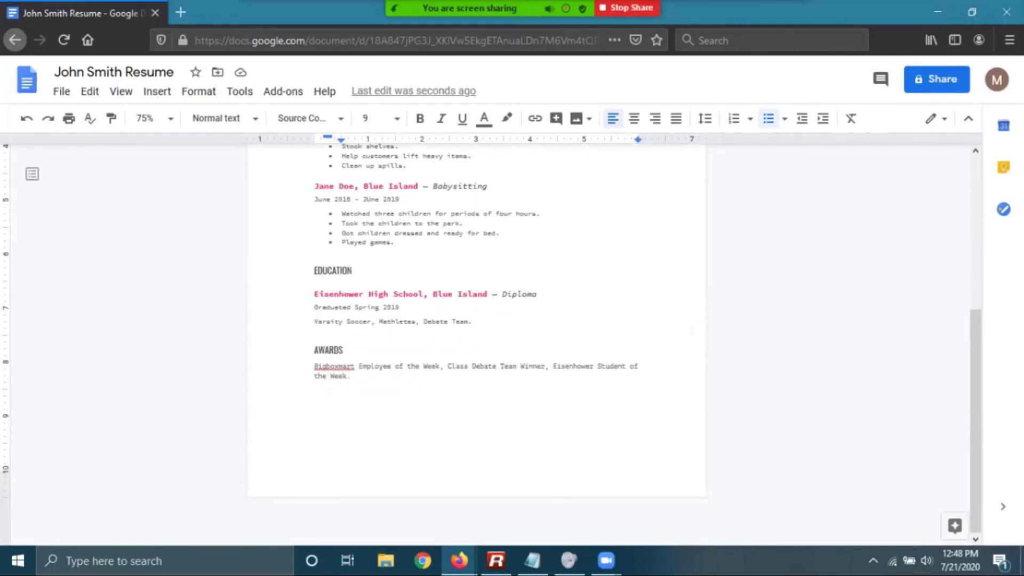
left_click(419, 366)
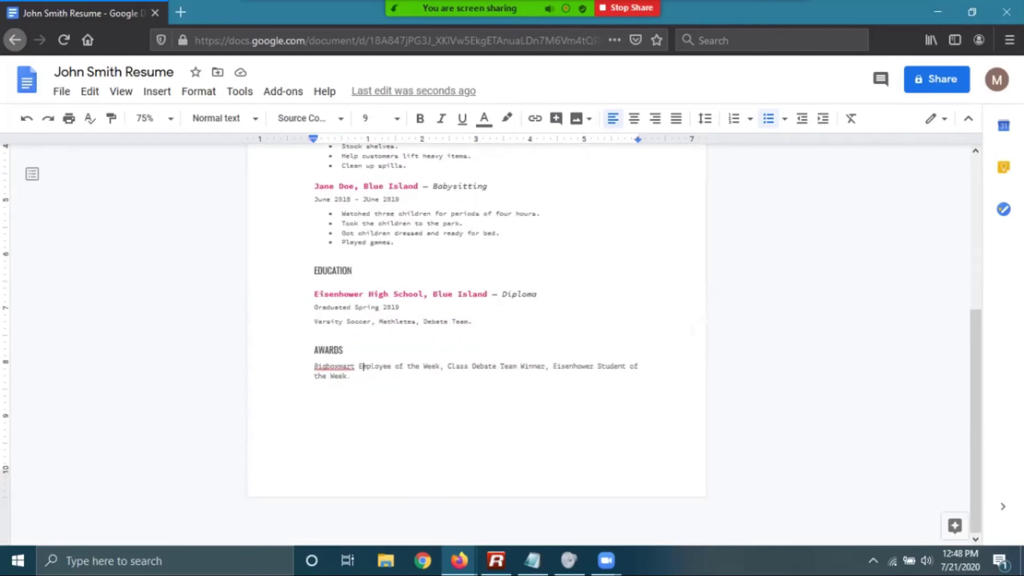
triple_click(351, 376)
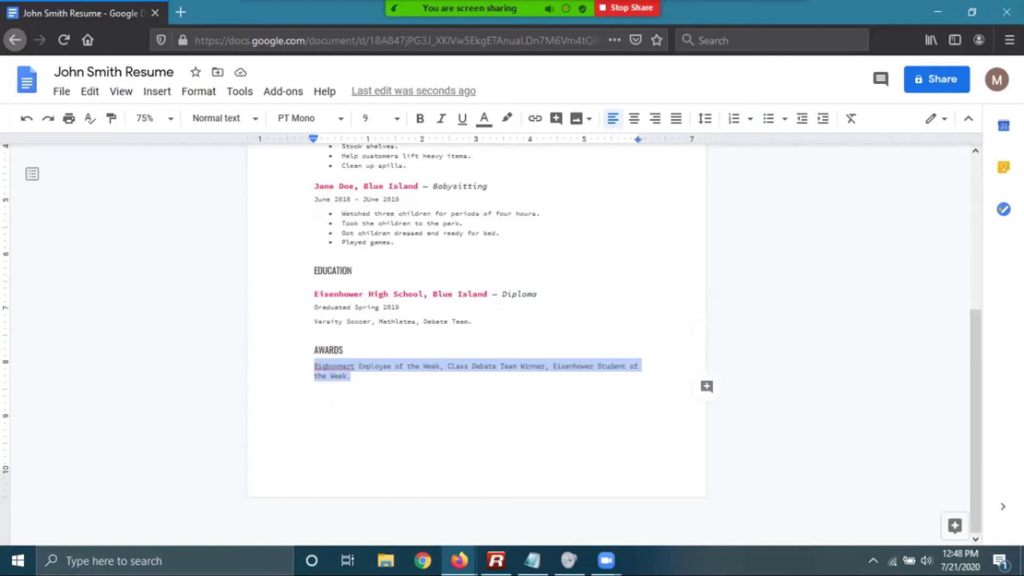
left_click(696, 373)
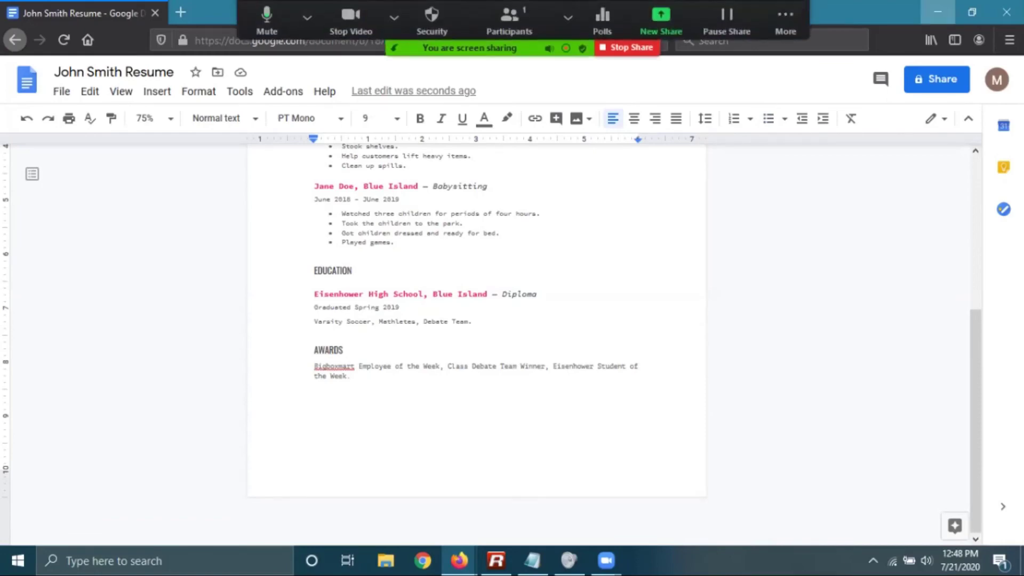
Move from the Complete Your Resume lesson to 'Edit and Format Your Resume', shown full-screen
left_click(971, 12)
left_click(68, 250)
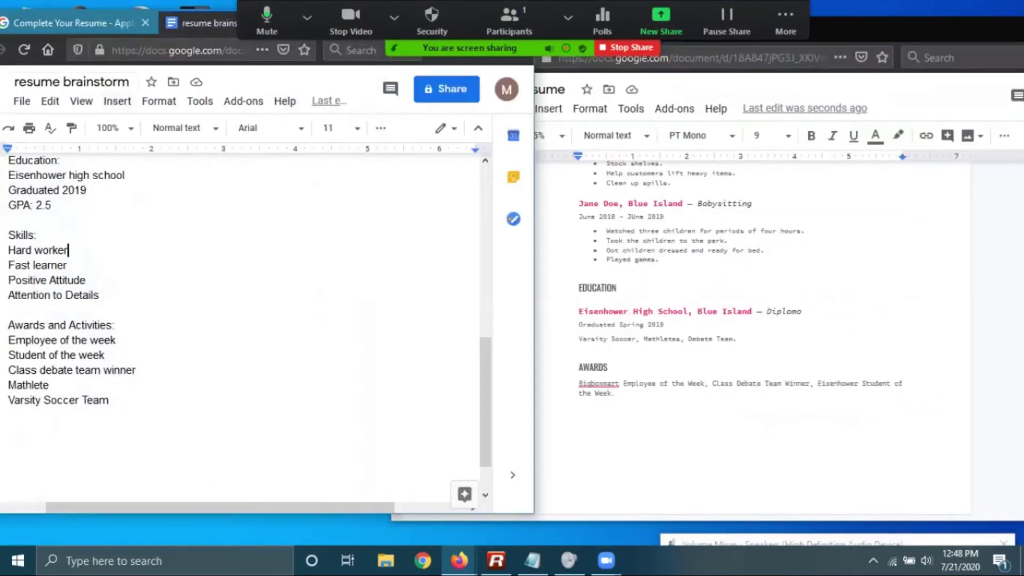
left_click(69, 22)
scroll(261, 293, "down", 5)
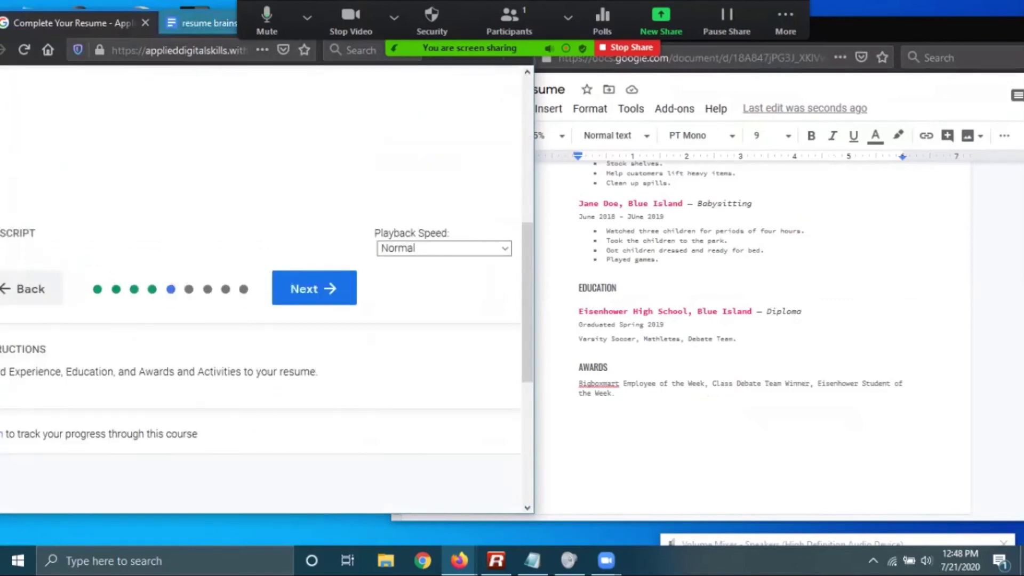
scroll(261, 294, "up", 3)
left_click(314, 441)
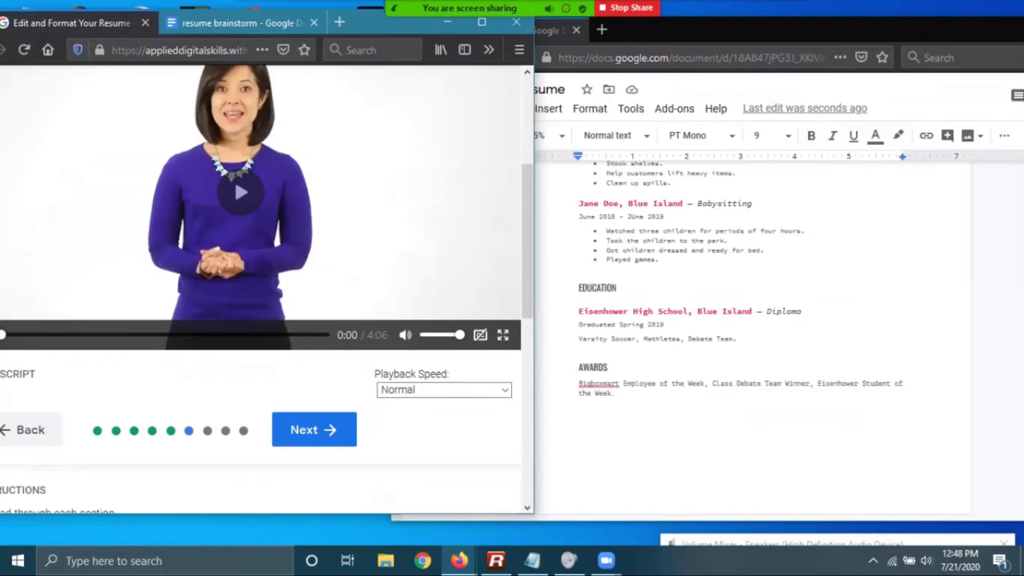
key("super+Up")
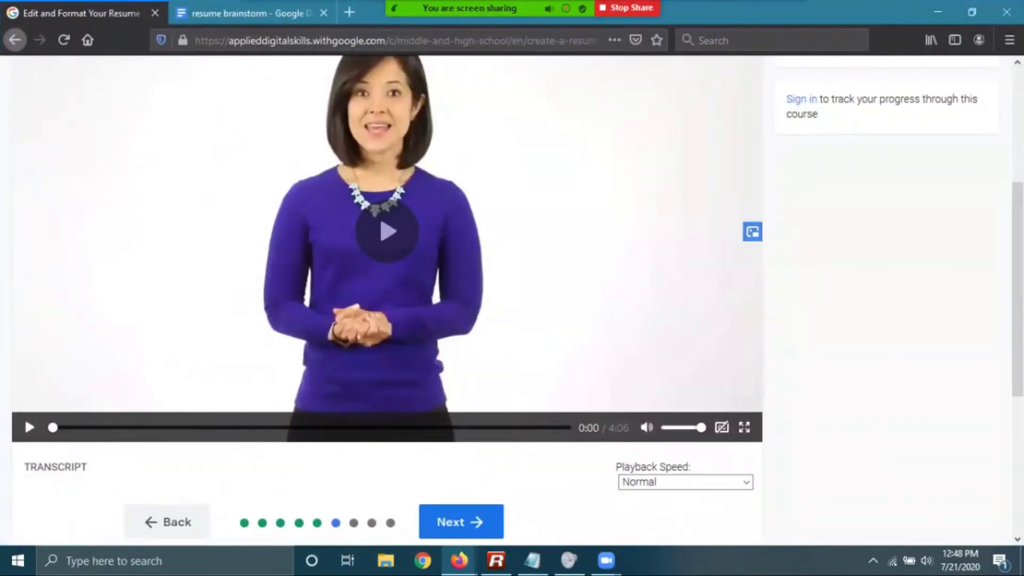
Play the Edit and Format Your Resume video and watch past its spell-check demonstration
key("space")
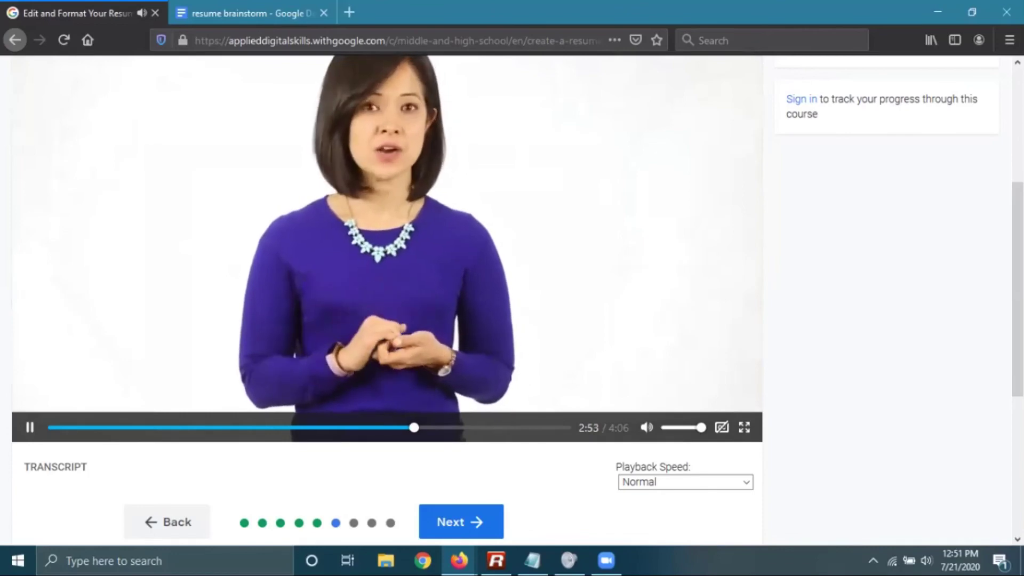
scroll(512, 298, "up", 1)
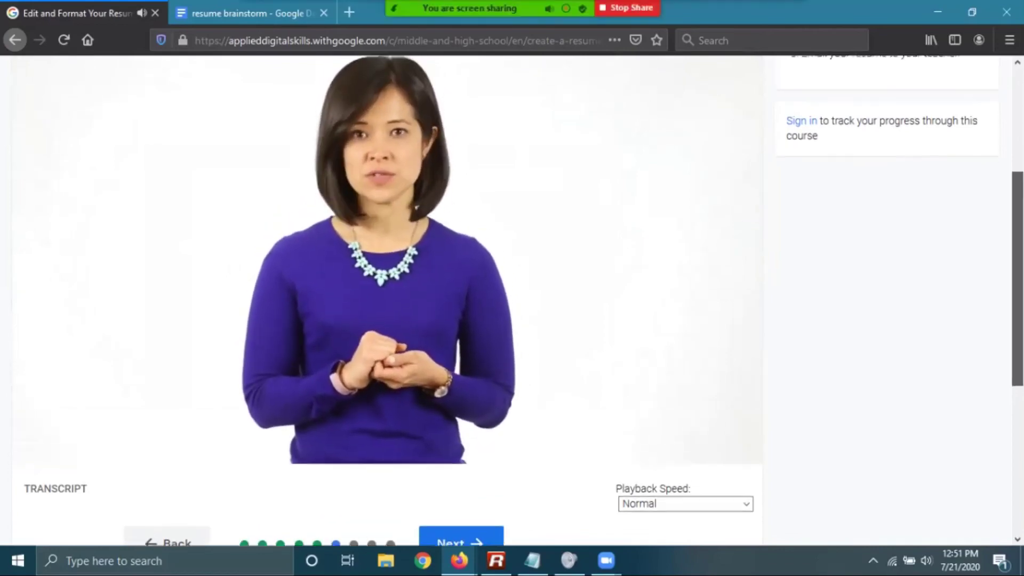
Watch the lesson video to its 4:06 end on the Now It's Your Turn slide
scroll(711, 223, "up", 1)
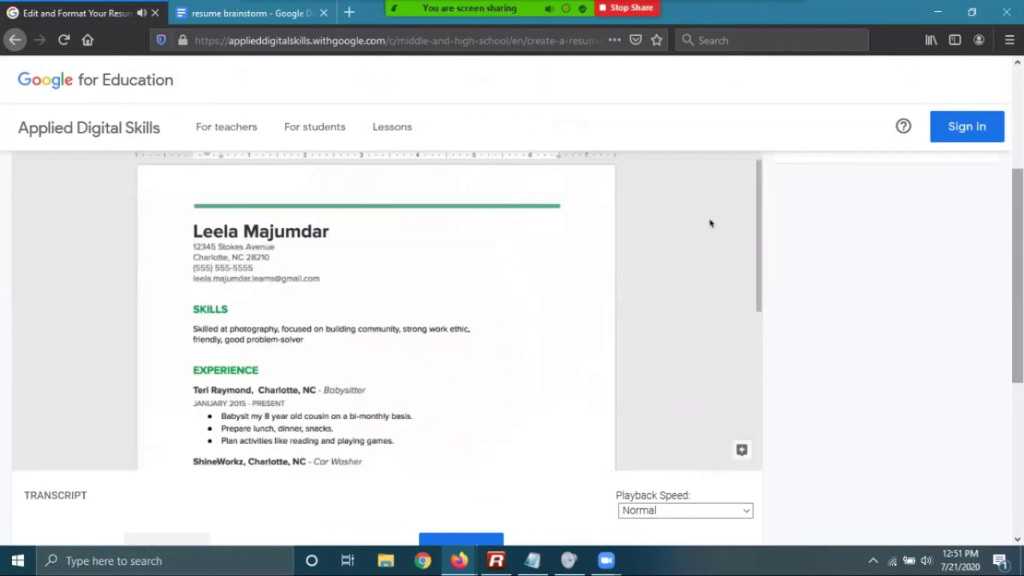
scroll(710, 223, "down", 2)
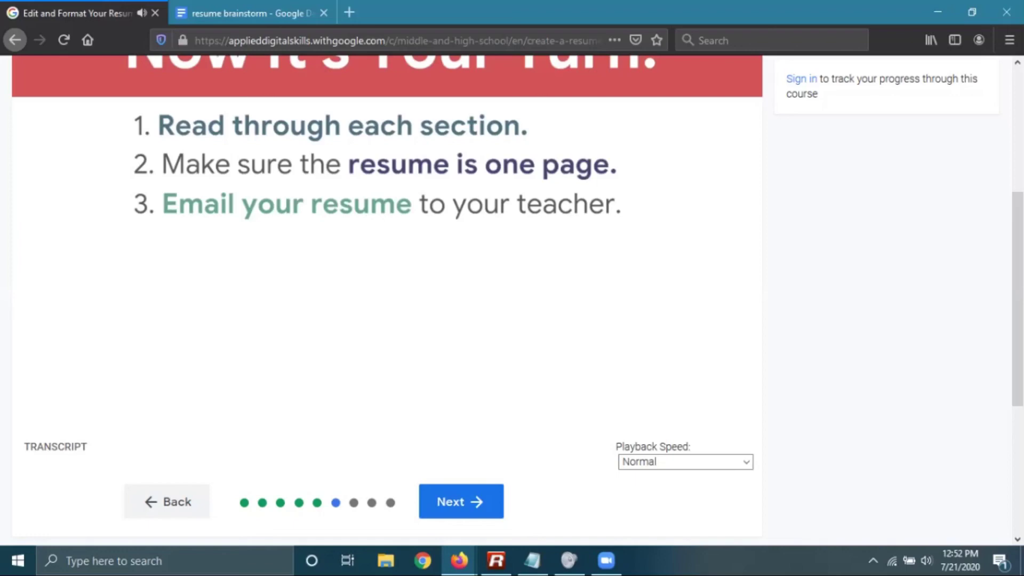
mouse_move(25, 397)
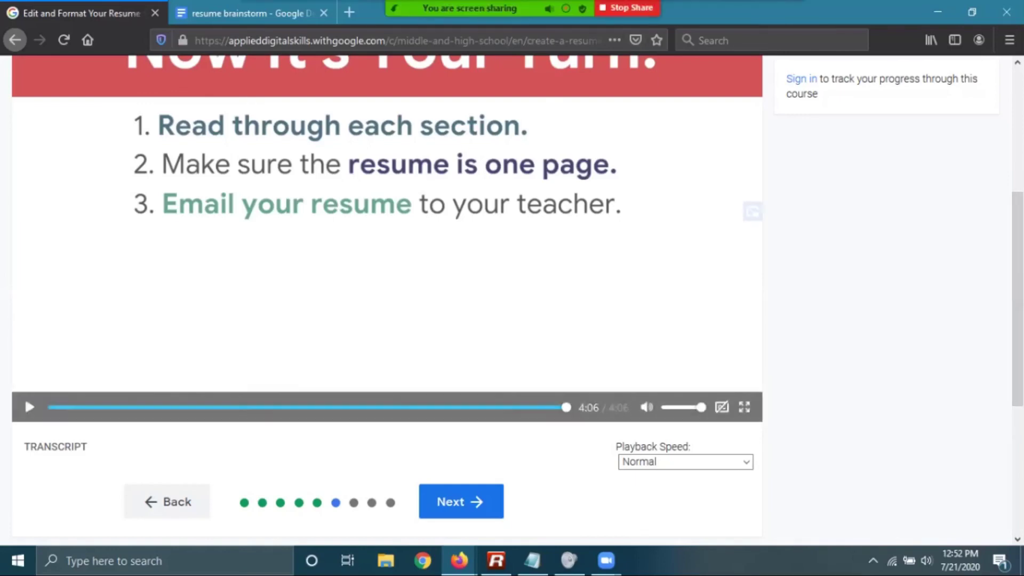
mouse_move(470, 8)
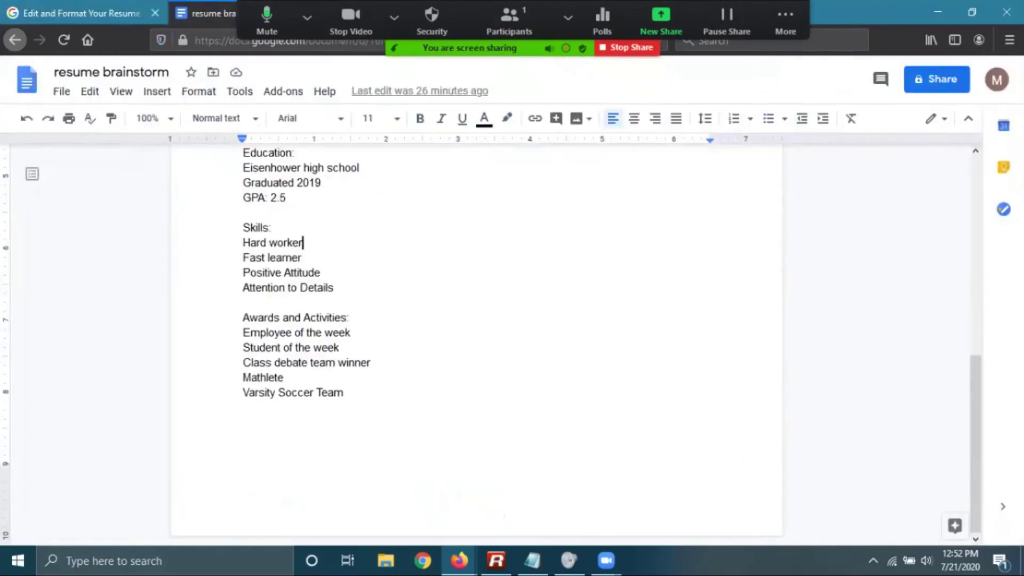
Restore the lesson browser and show the John Smith Resume full-screen from its top
key("super+Down")
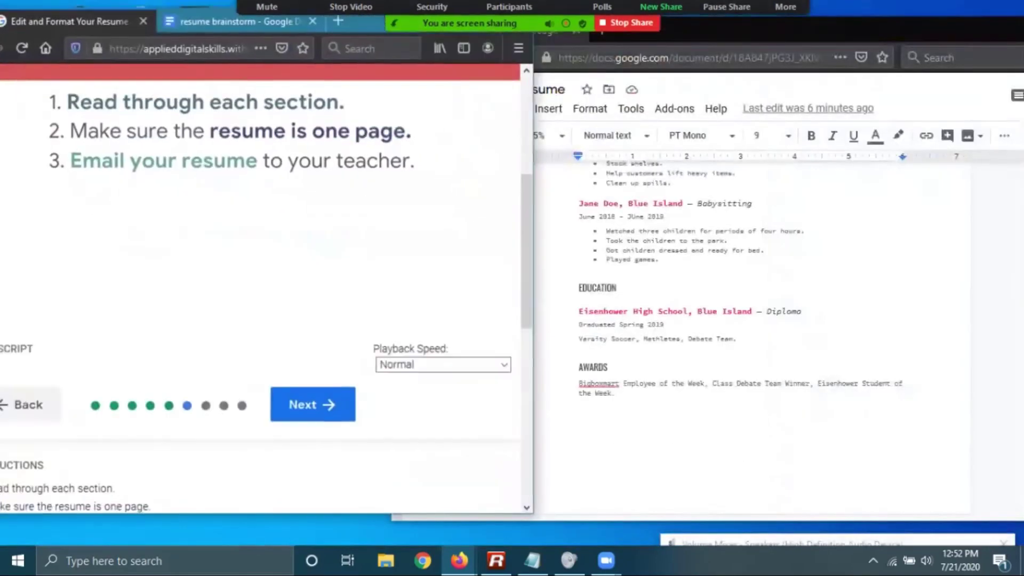
mouse_move(351, 21)
left_mouse_down()
mouse_move(351, 139)
mouse_move(353, 21)
left_mouse_up()
left_click(907, 383)
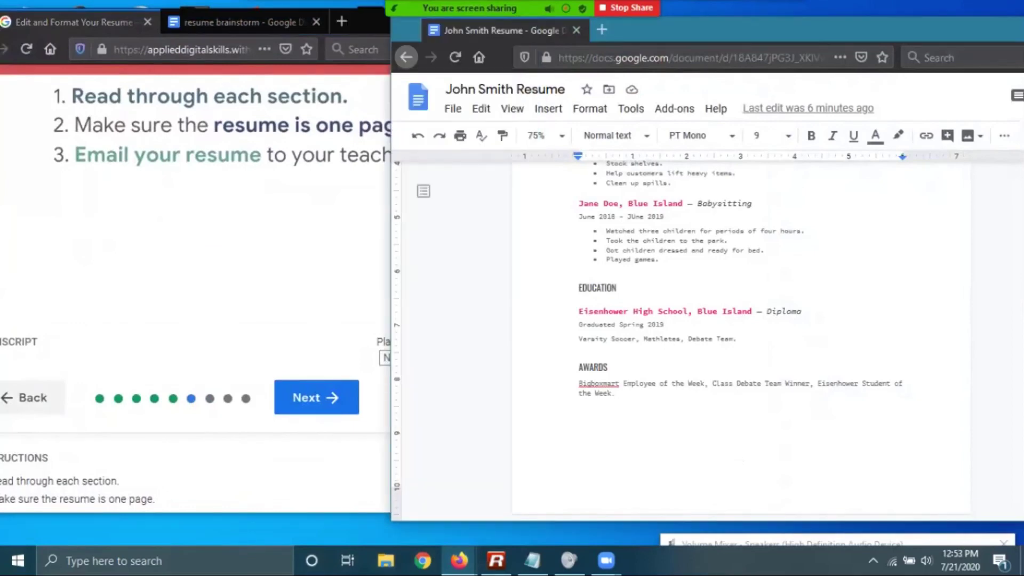
key("super+Up")
scroll(492, 342, "up", 5)
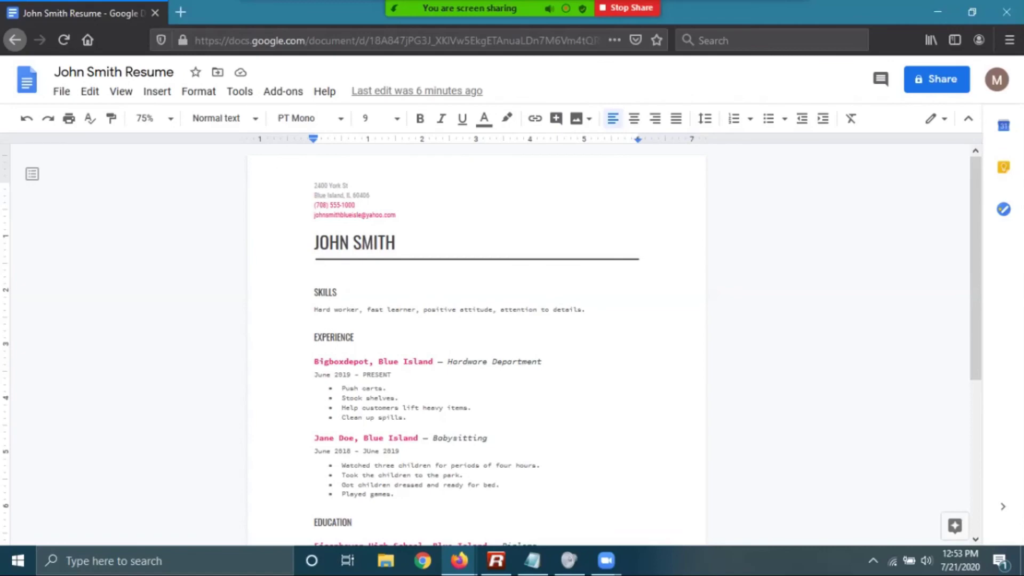
left_click(314, 292)
left_click(588, 310)
scroll(492, 341, "down", 2)
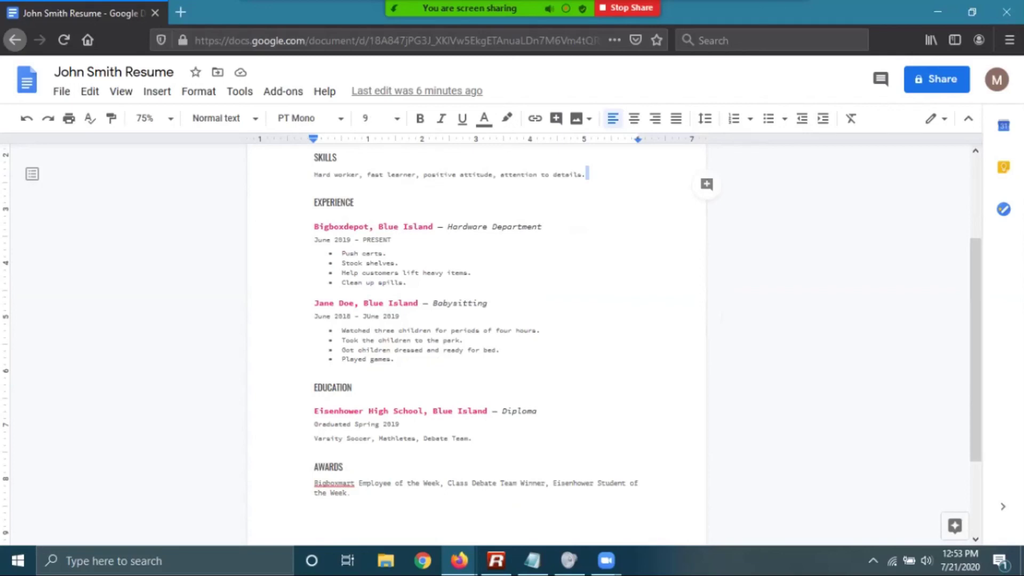
scroll(492, 342, "up", 2)
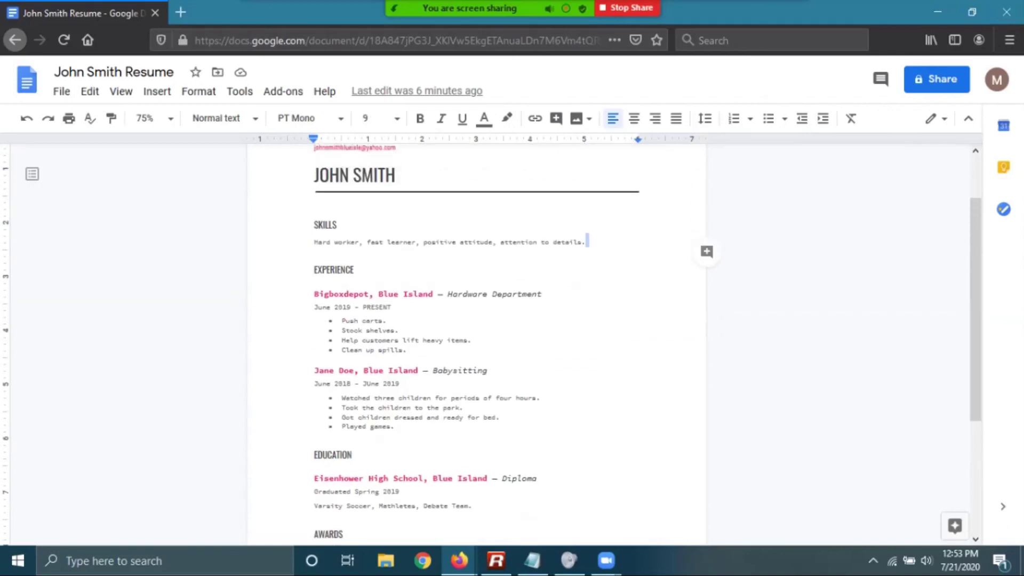
left_click_drag(395, 175, 313, 174)
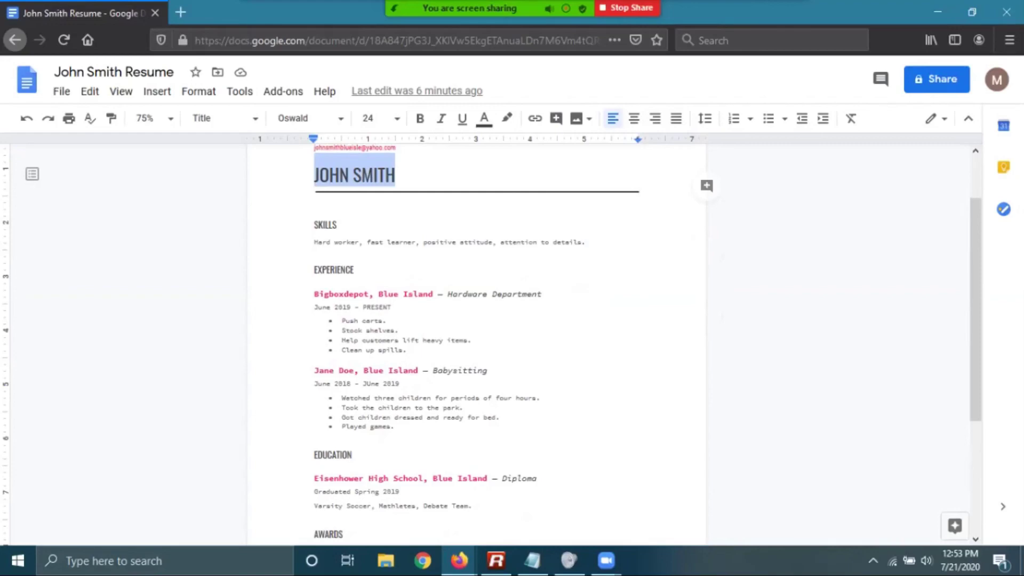
left_click_drag(425, 370, 314, 370)
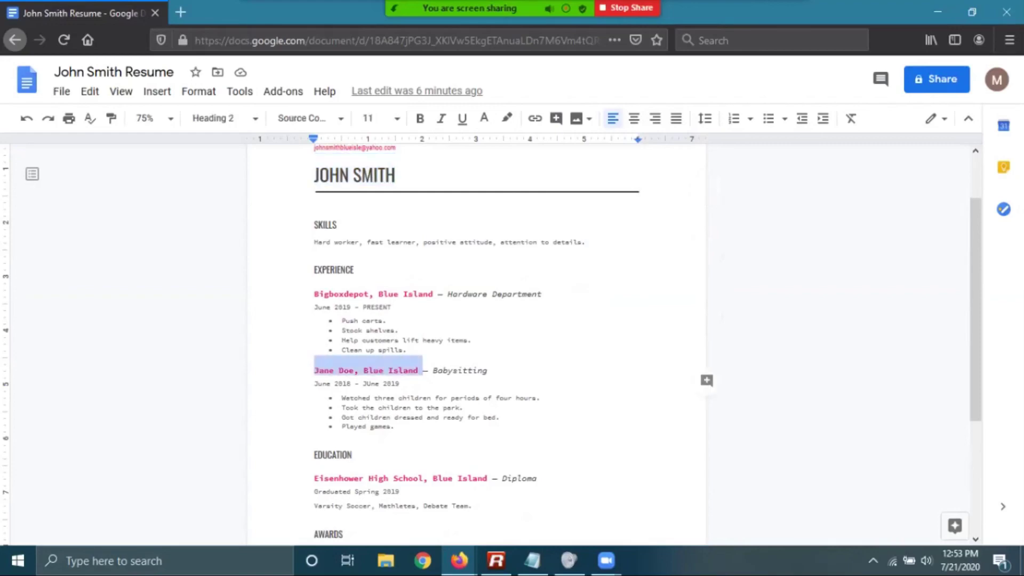
left_click(443, 294)
left_click_drag(433, 294, 315, 294)
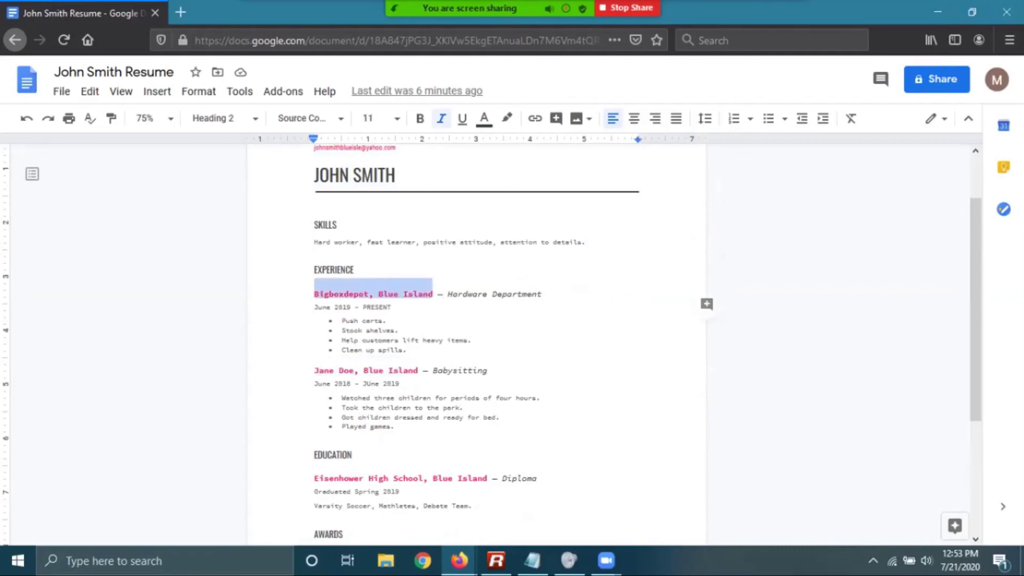
left_click_drag(487, 478, 314, 478)
left_click(500, 417)
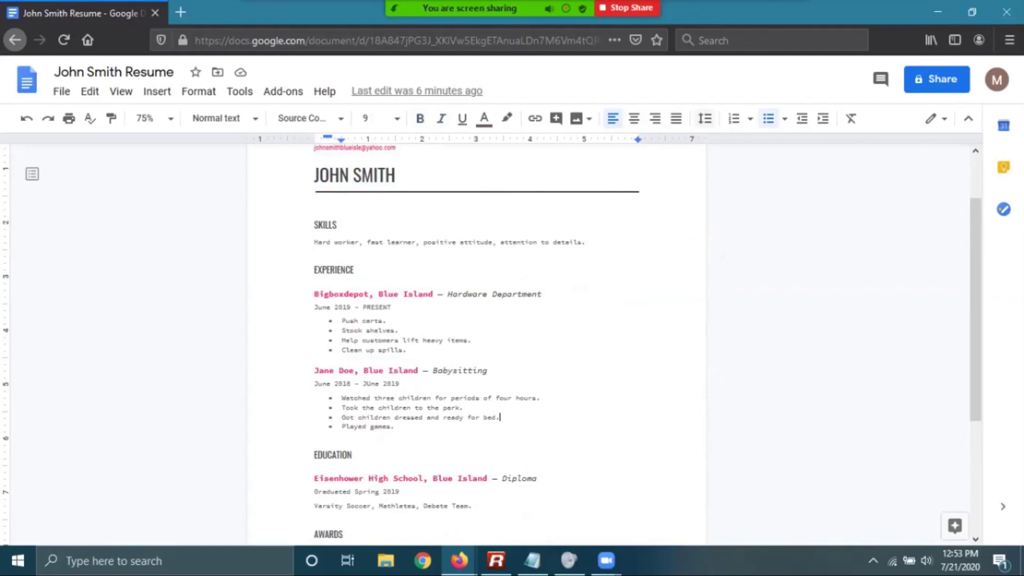
left_click(705, 118)
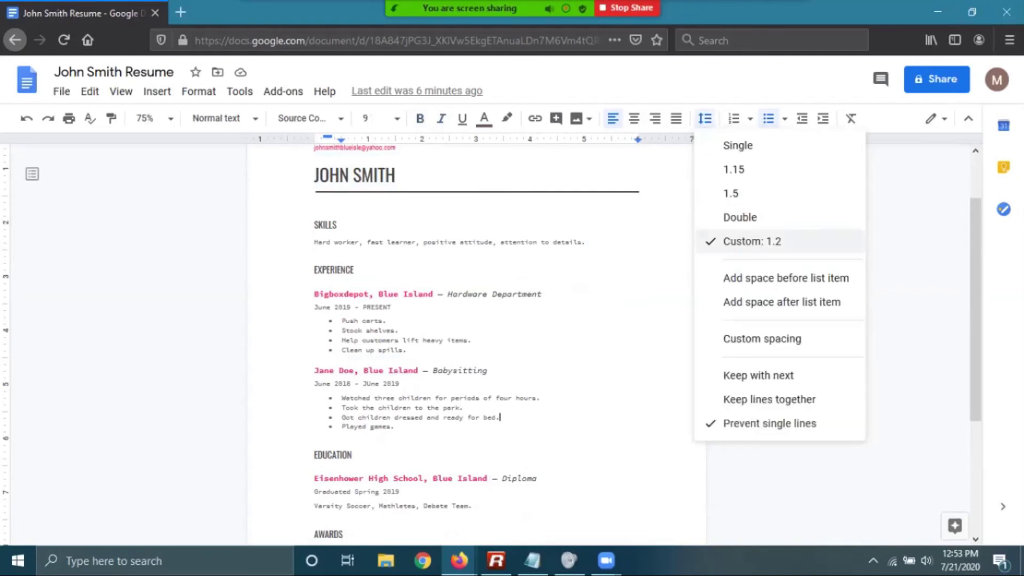
key("Escape")
left_click(380, 119)
key("Escape")
Run Tools > Spelling and grammar check, ignore Bigboxmart, and close the finished check
left_click(392, 307)
left_click(354, 270)
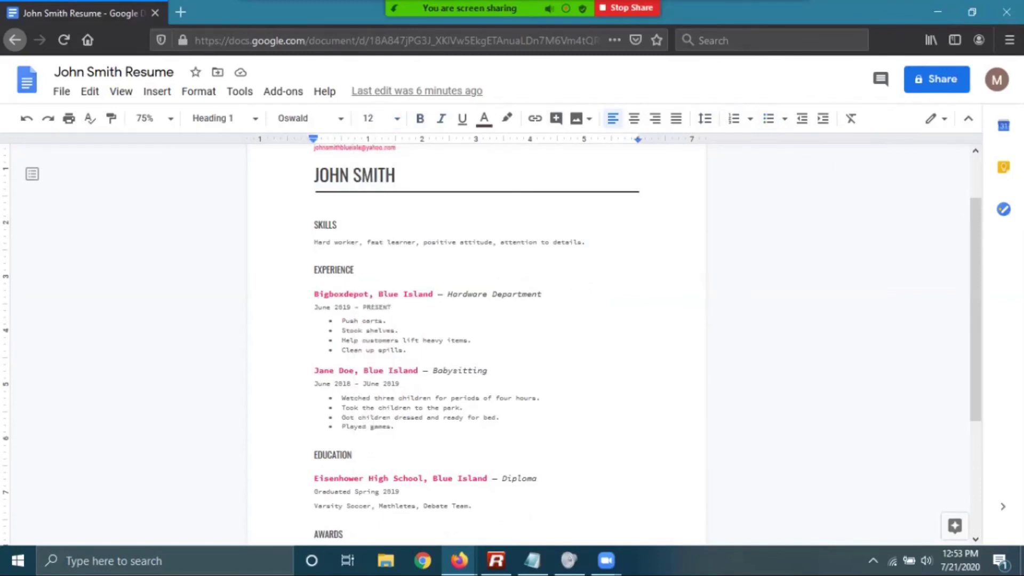
left_click(239, 91)
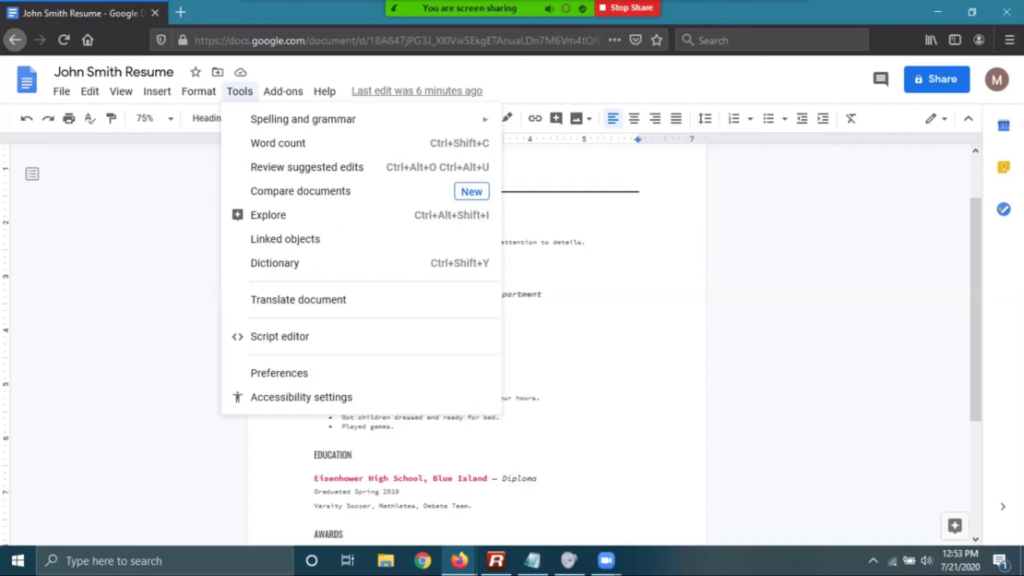
mouse_move(303, 119)
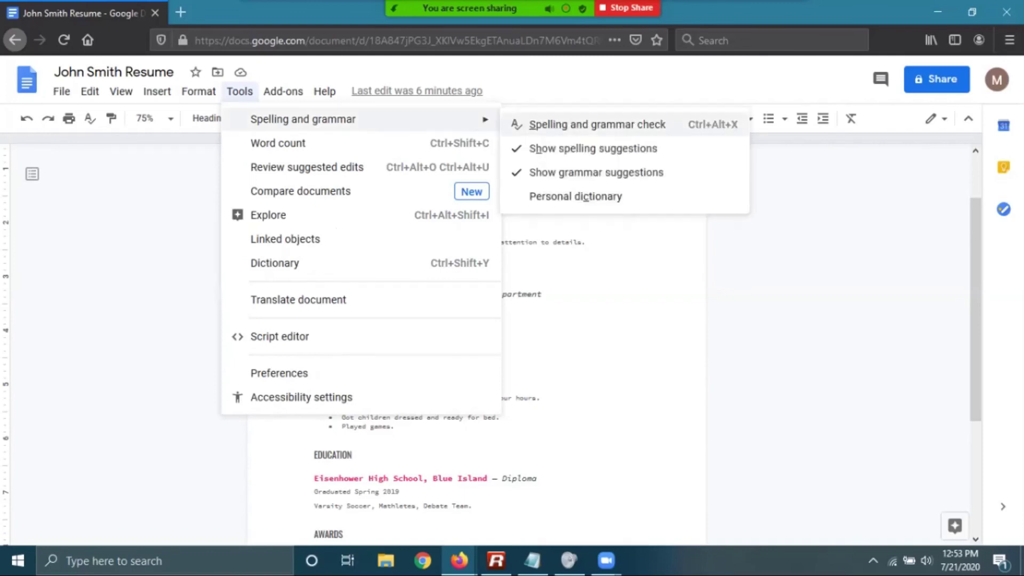
left_click(596, 124)
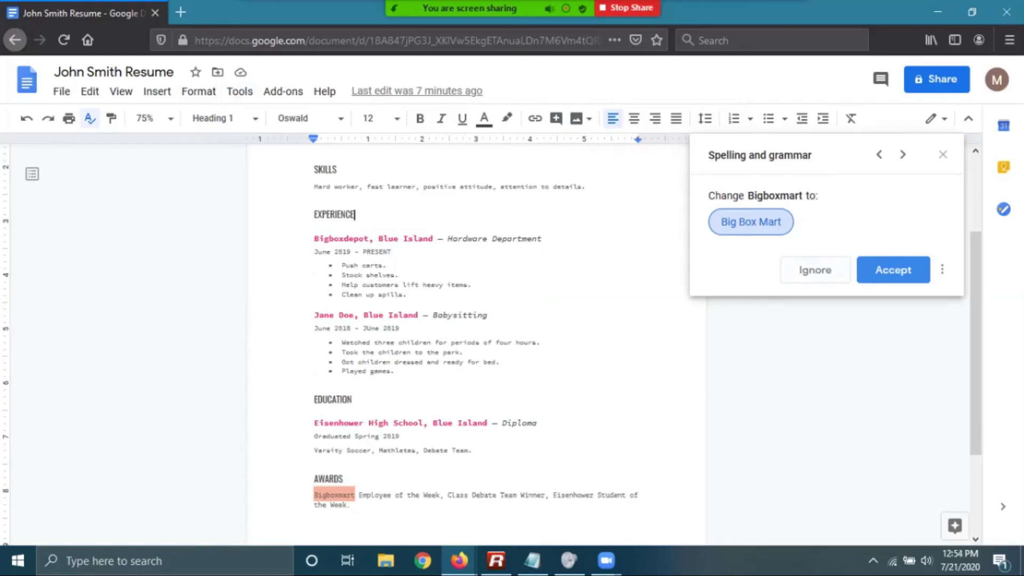
left_click(815, 270)
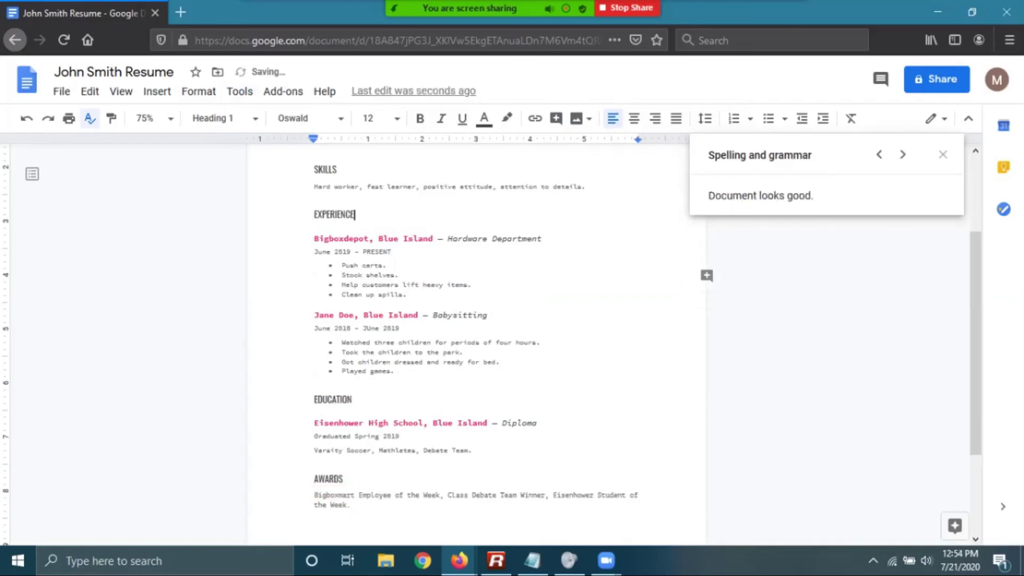
left_click(392, 251)
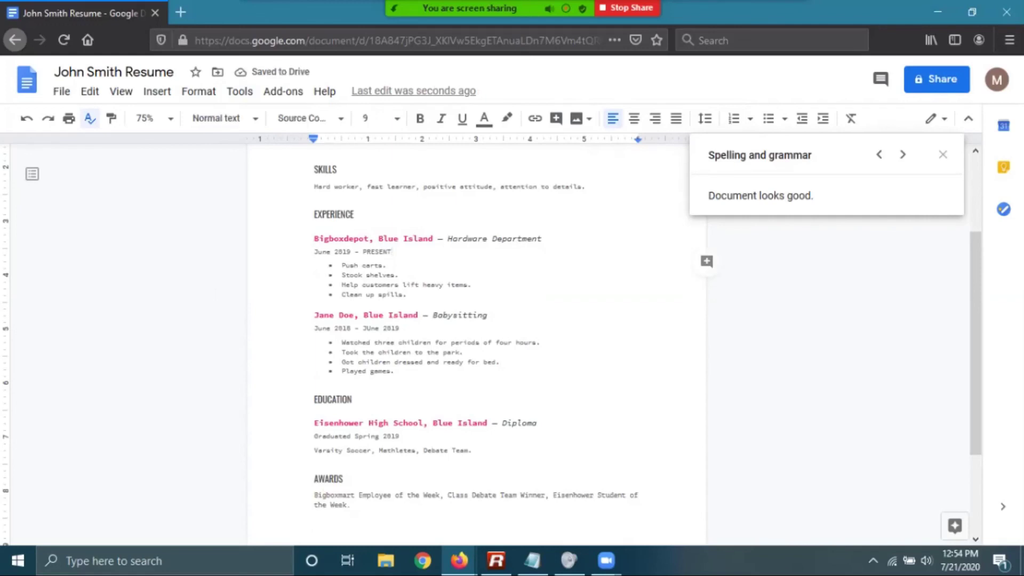
key("Escape")
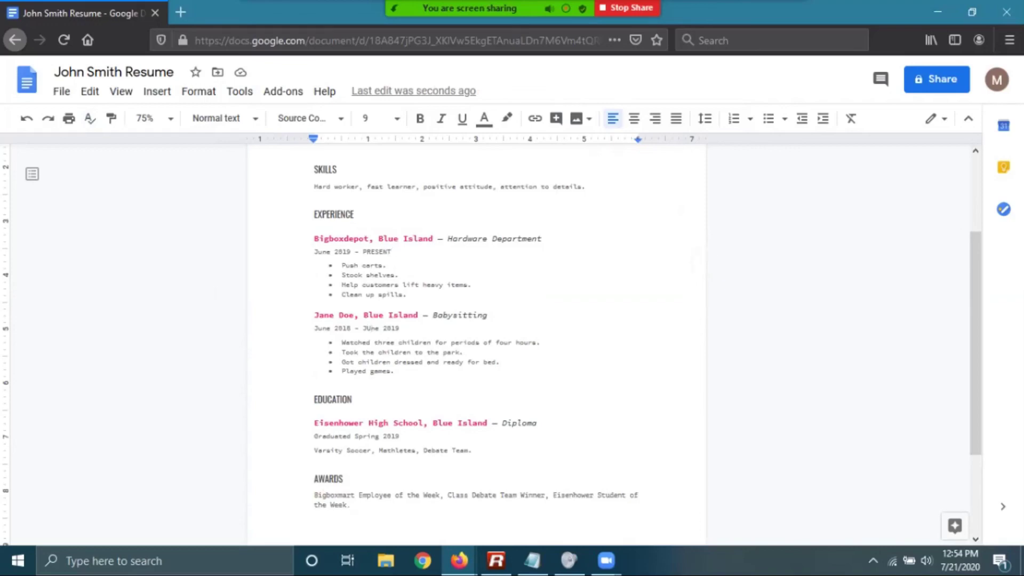
Correct 'JUne 2019' to 'June 2019' in the babysitting job's dates
key("BackSpace")
type("u")
left_click(541, 343)
key("alt+shift+f")
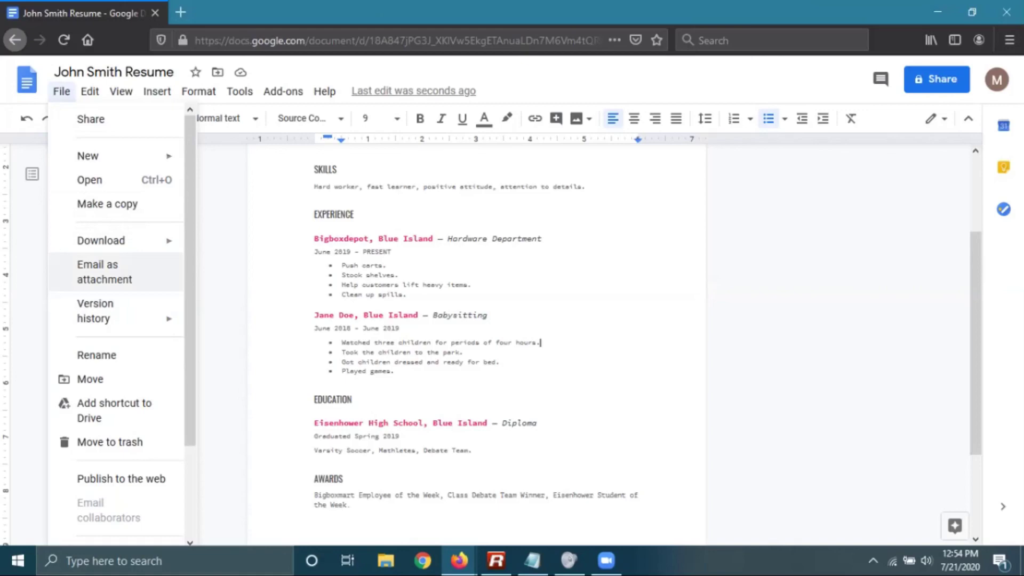
Look over the File > Download formats, close the menu, and stop the Zoom screen share
mouse_move(101, 240)
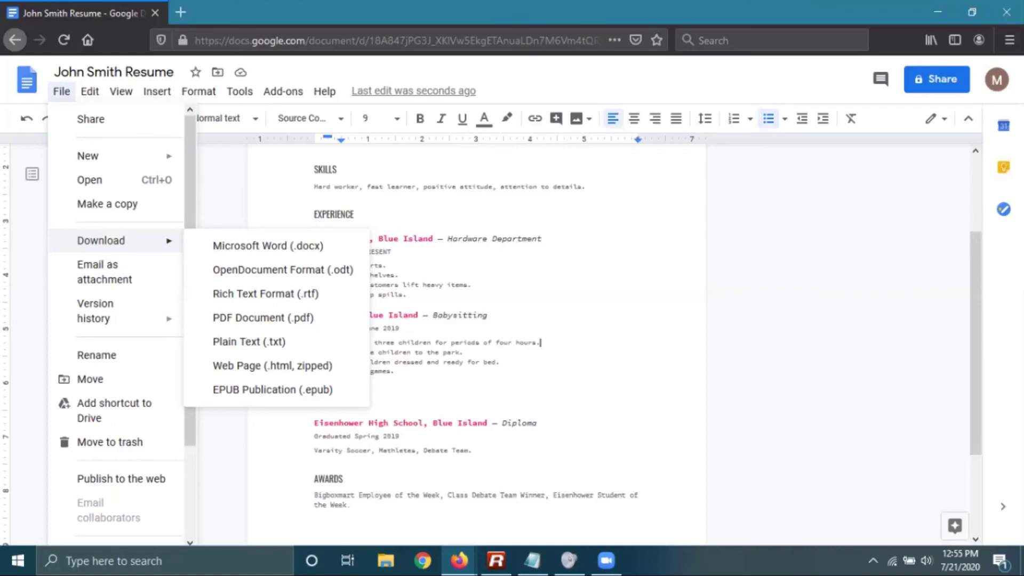
left_click(386, 265)
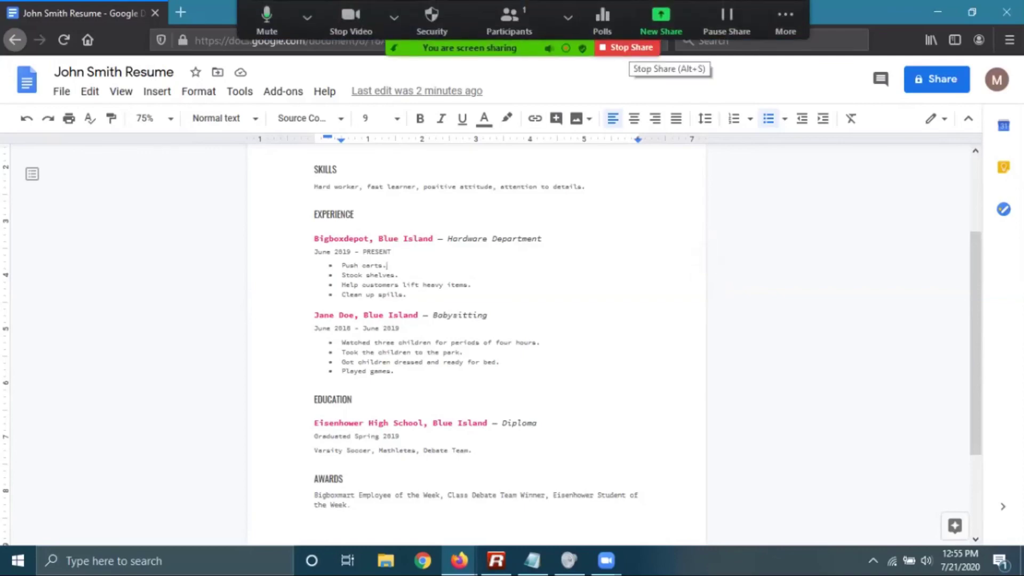
left_click(627, 46)
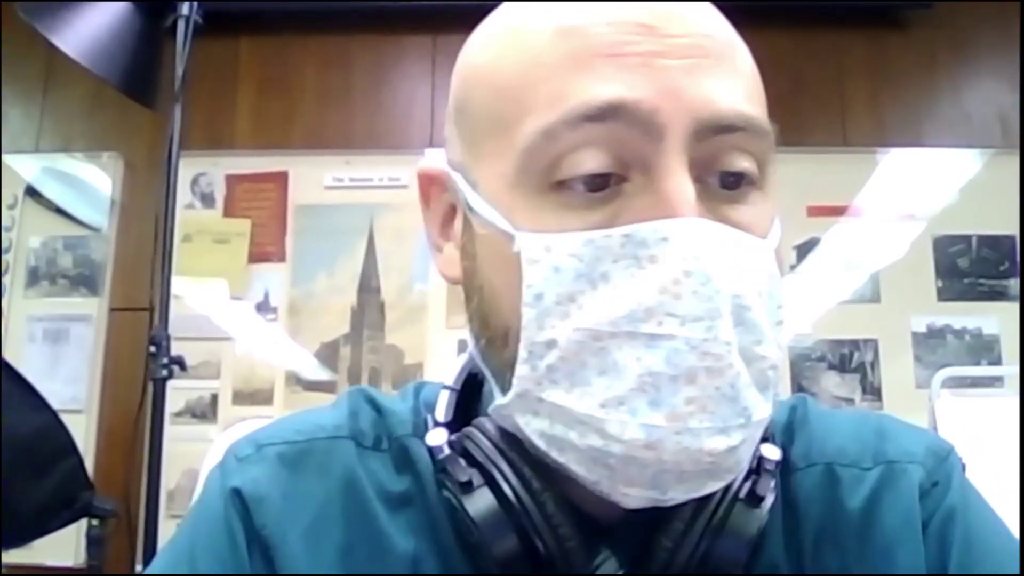